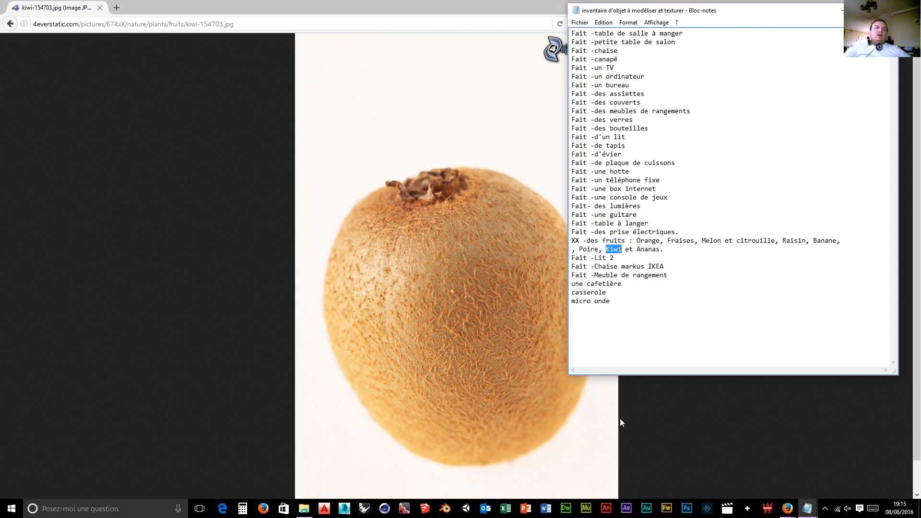
# Switch to Blender, dismiss the splash screen and start the Screencast Keys display.
pyautogui.click(670, 427)
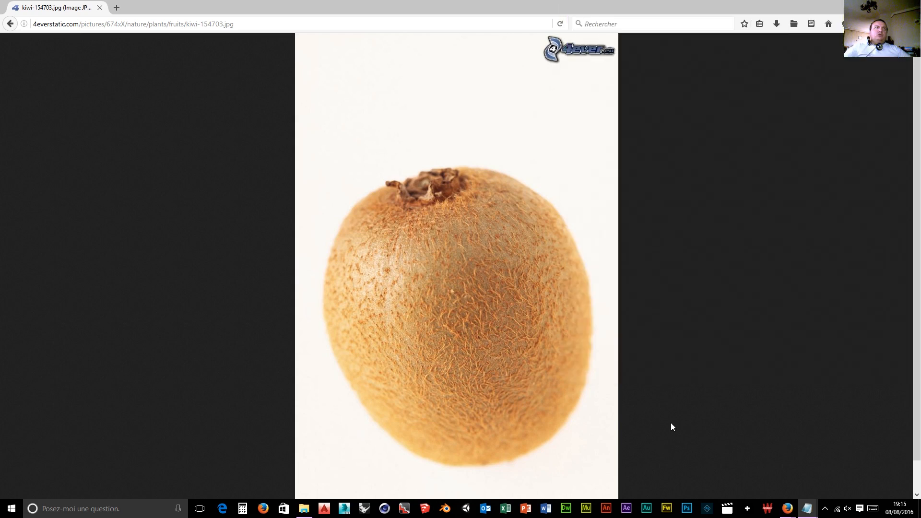
pyautogui.click(385, 509)
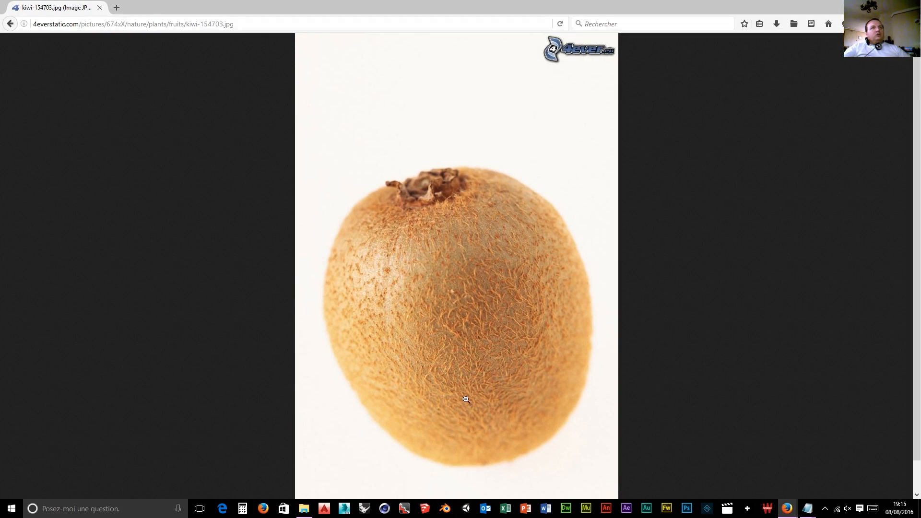
pyautogui.click(444, 508)
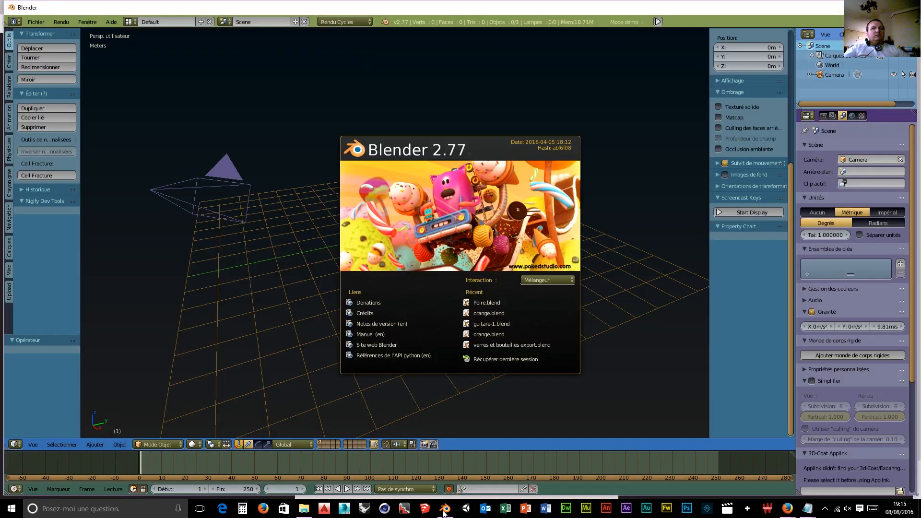
pyautogui.click(727, 209)
pyautogui.click(725, 211)
# Add a cube at the grid's origin and stretch it along the Y axis by a factor of about 1.63.
pyautogui.moveTo(565, 246); pyautogui.dragTo(518, 286, button='middle')
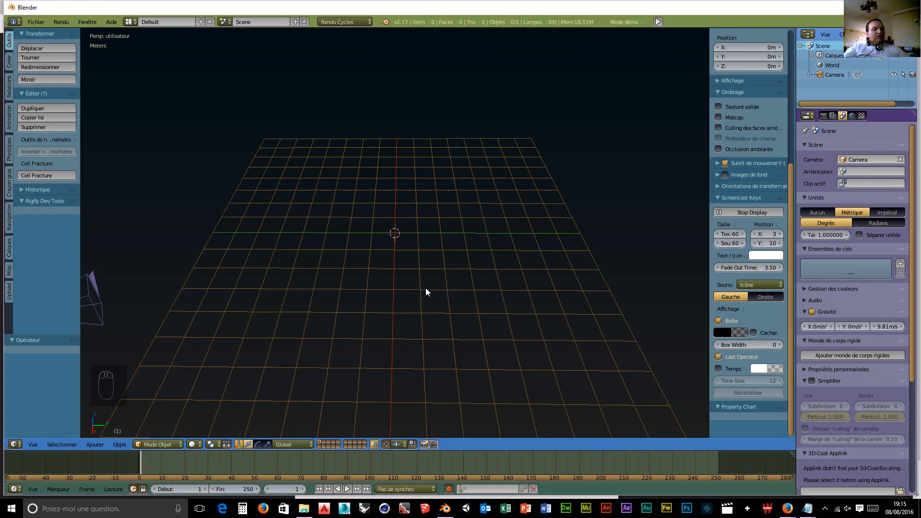
pyautogui.hotkey('shift', 'a')
pyautogui.moveTo(425, 289)
pyautogui.click(471, 70)
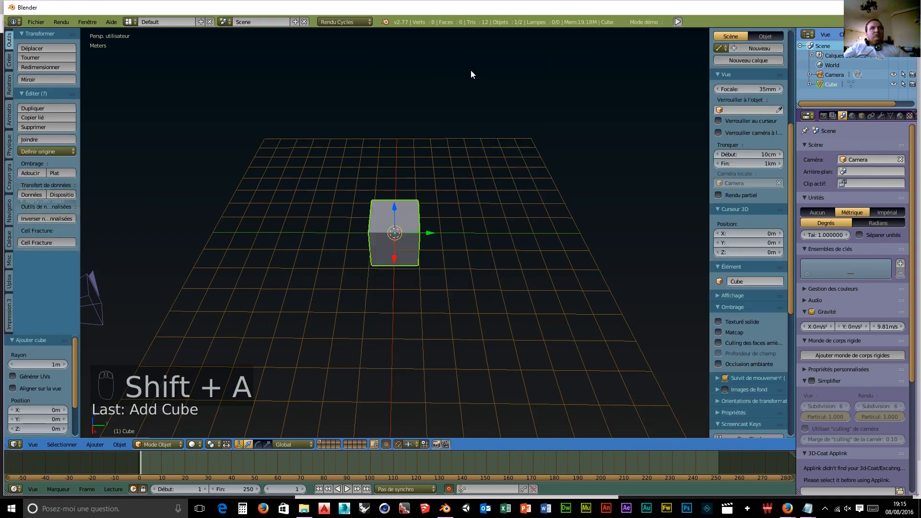
pyautogui.moveTo(416, 281); pyautogui.dragTo(421, 285, button='middle')
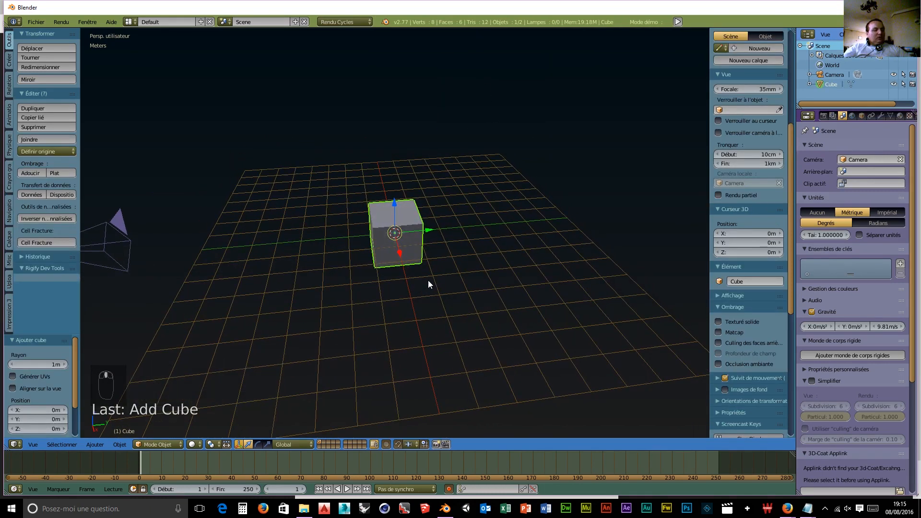
pyautogui.press('s')
pyautogui.press('y')
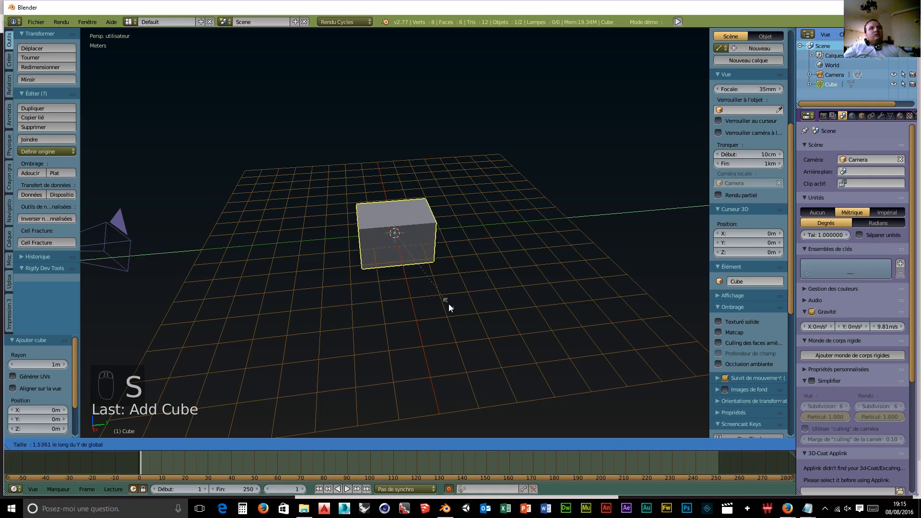
pyautogui.click(453, 307)
# Put the stretched cube into Edit Mode with face selection active.
pyautogui.moveTo(379, 314)
pyautogui.mouseDown(button='middle')
pyautogui.moveTo(445, 324)
pyautogui.moveTo(372, 325)
pyautogui.mouseUp(button='middle')
pyautogui.scroll(2, 380, 329)
pyautogui.press('Tab')
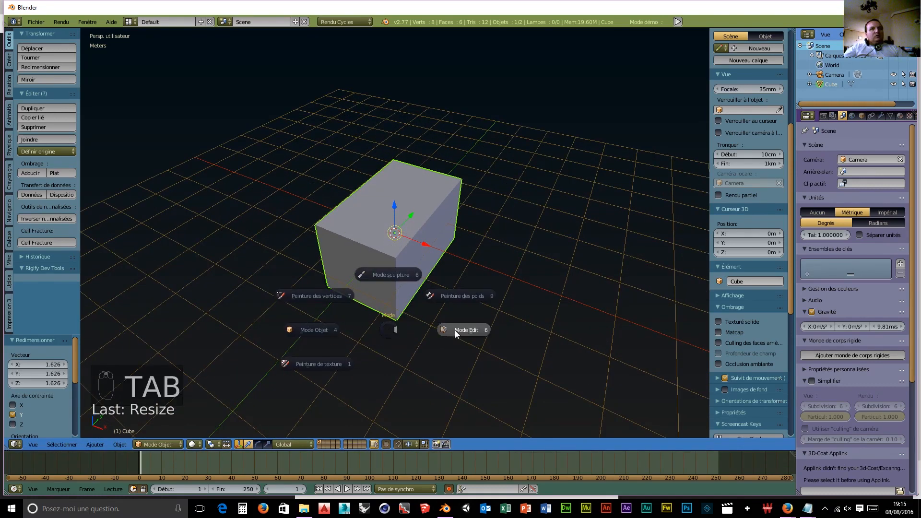
pyautogui.hotkey('ctrl', 'Tab')
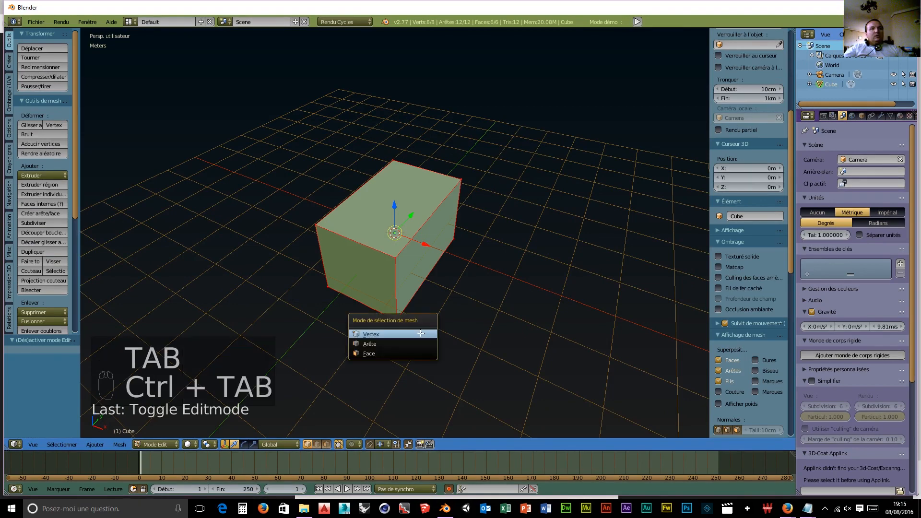
pyautogui.click(379, 353)
pyautogui.hotkey('ctrl', 'Tab')
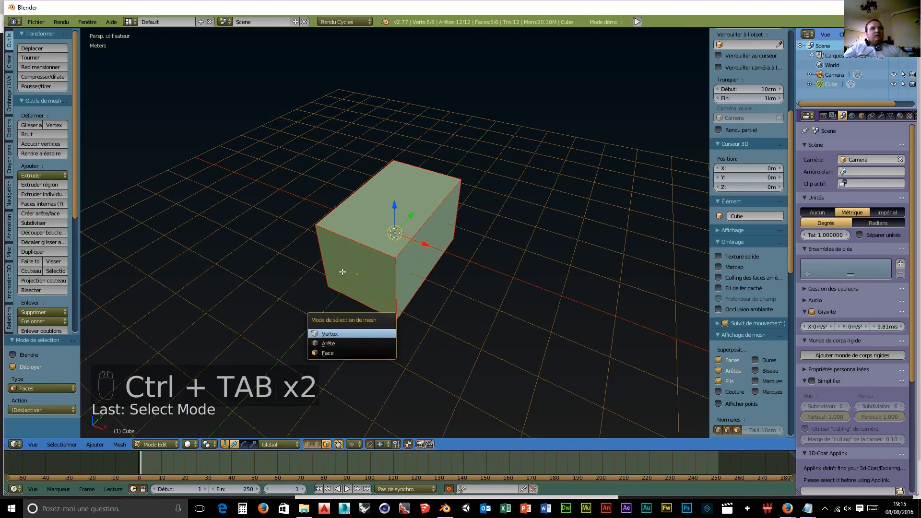
# Extrude the cube's -Y end face outward about 33 cm and shrink it by factors of about 0.24 and 0.86.
pyautogui.rightClick(354, 282)
pyautogui.moveTo(353, 271); pyautogui.dragTo(418, 304, button='middle')
pyautogui.press('e')
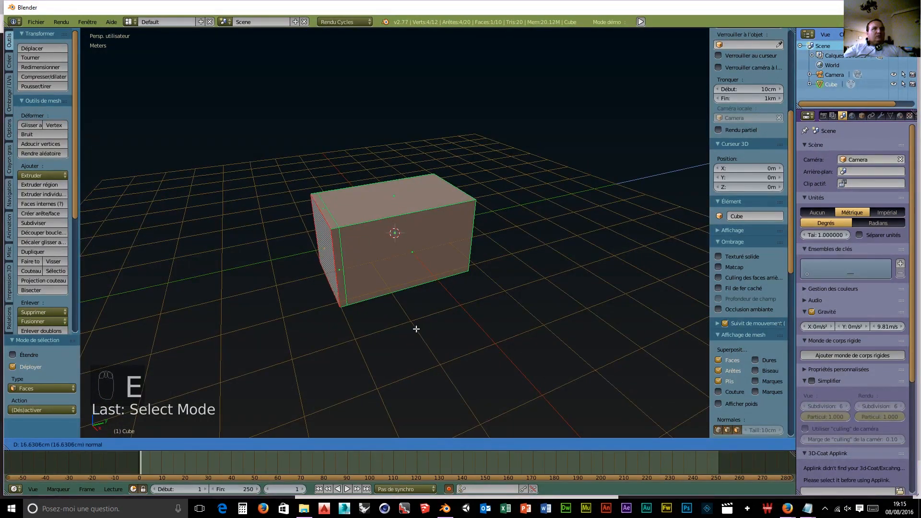
pyautogui.click(408, 329)
pyautogui.press('s')
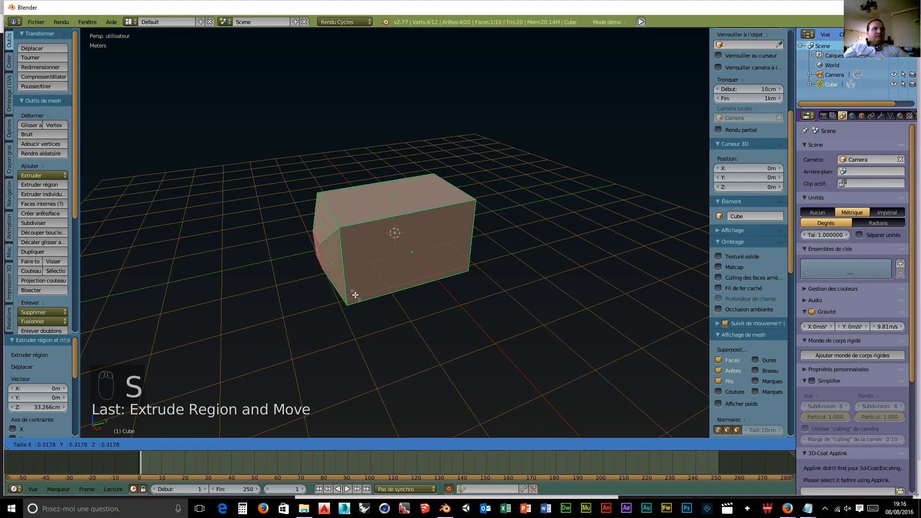
pyautogui.click(344, 287)
pyautogui.moveTo(344, 287); pyautogui.dragTo(408, 333, button='middle')
pyautogui.press('s')
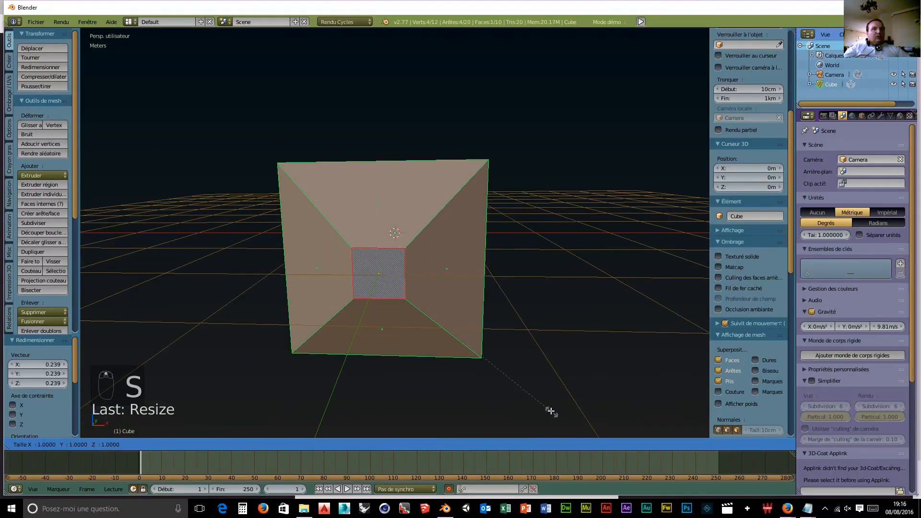
pyautogui.click(521, 401)
# Extrude the small end face inward about 10.4 cm and scale it by about 0.91.
pyautogui.press('e')
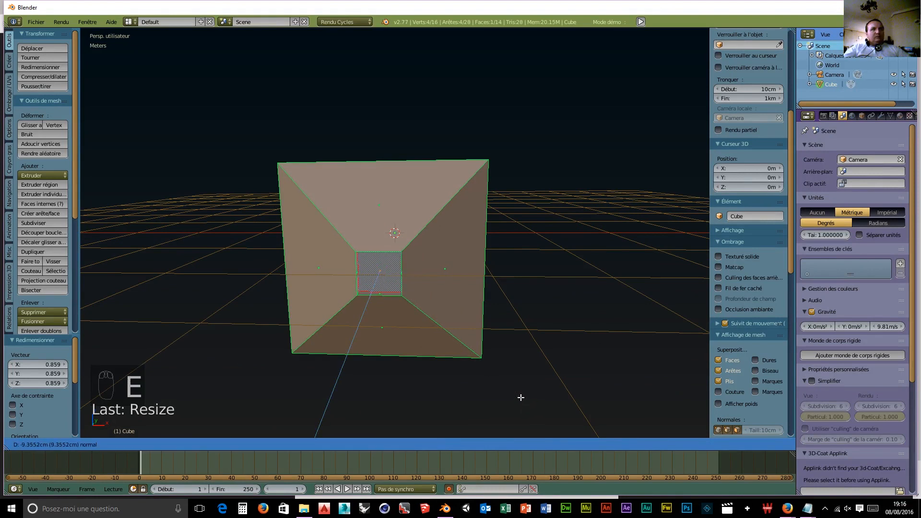
pyautogui.click(520, 395)
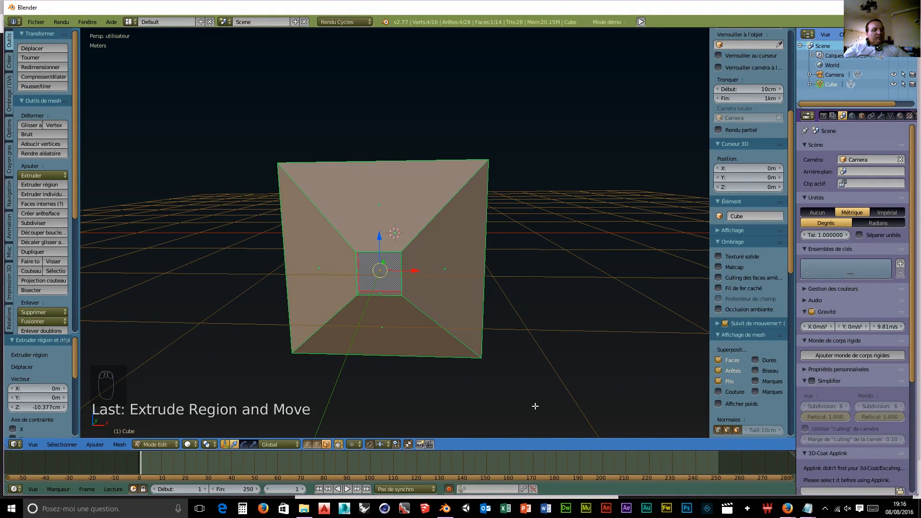
pyautogui.press('s')
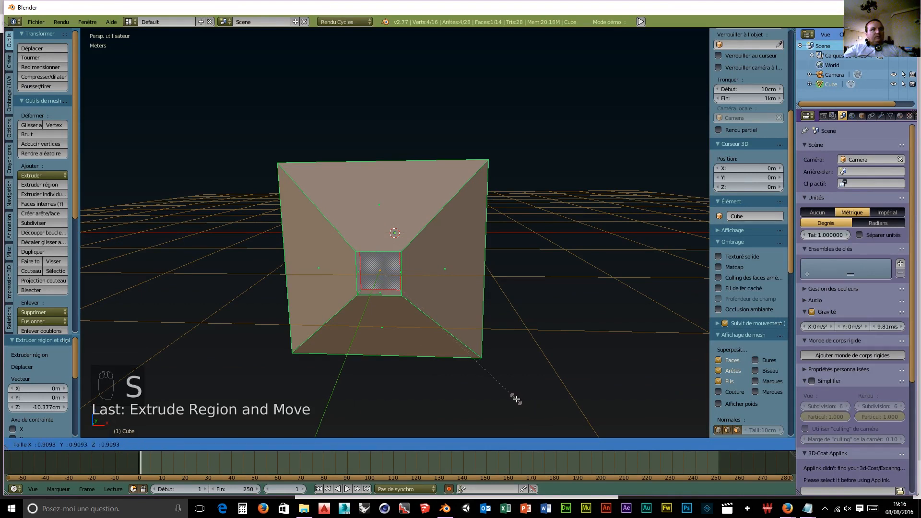
pyautogui.click(516, 399)
# Extrude the small end face back outward about 10.9 cm and enlarge it by a factor of about 1.07.
pyautogui.press('e')
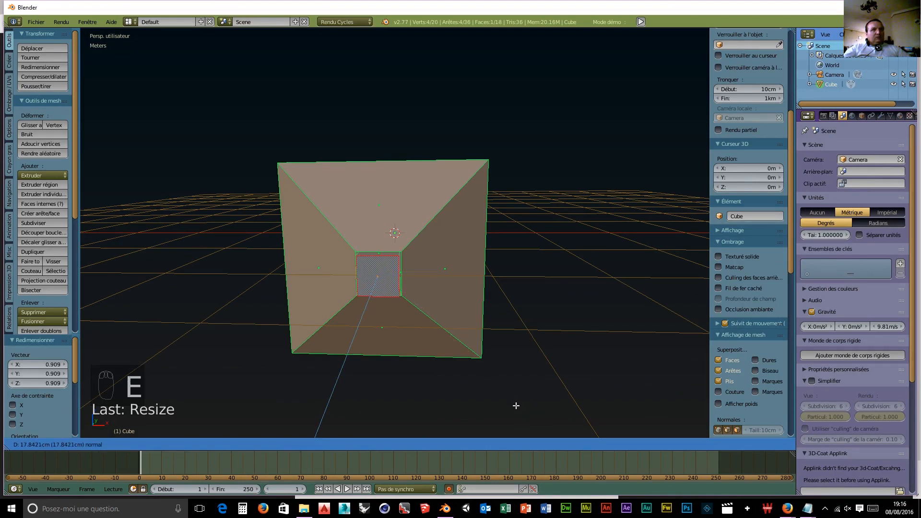
pyautogui.click(516, 403)
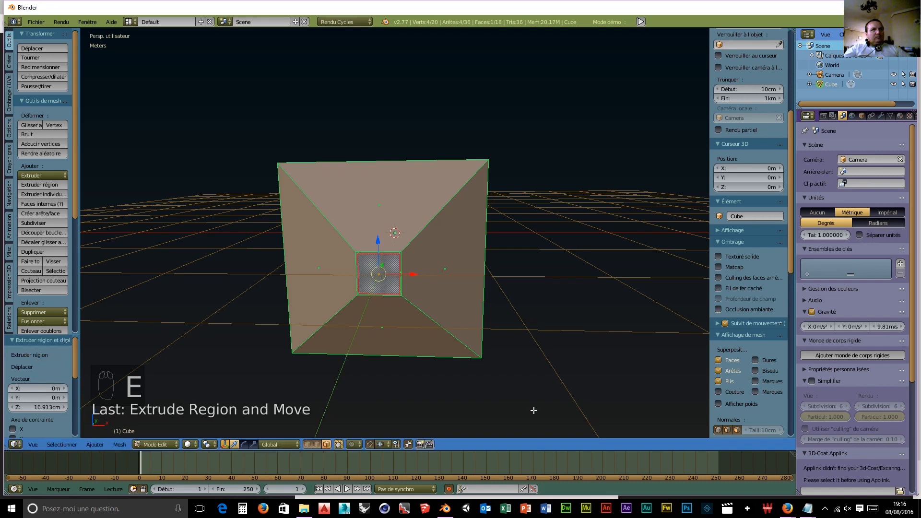
pyautogui.moveTo(532, 404); pyautogui.dragTo(490, 417, button='middle')
pyautogui.scroll(3, 386, 412)
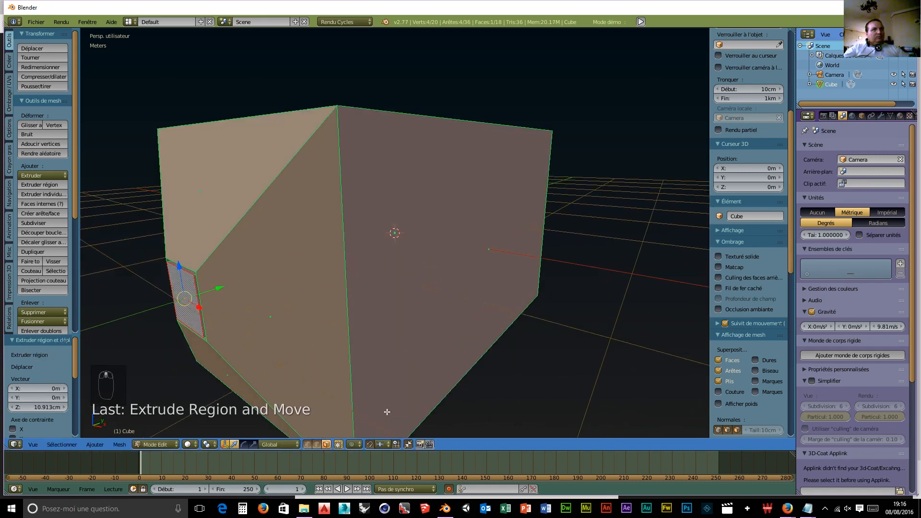
pyautogui.moveTo(310, 383); pyautogui.dragTo(428, 384, button='middle')
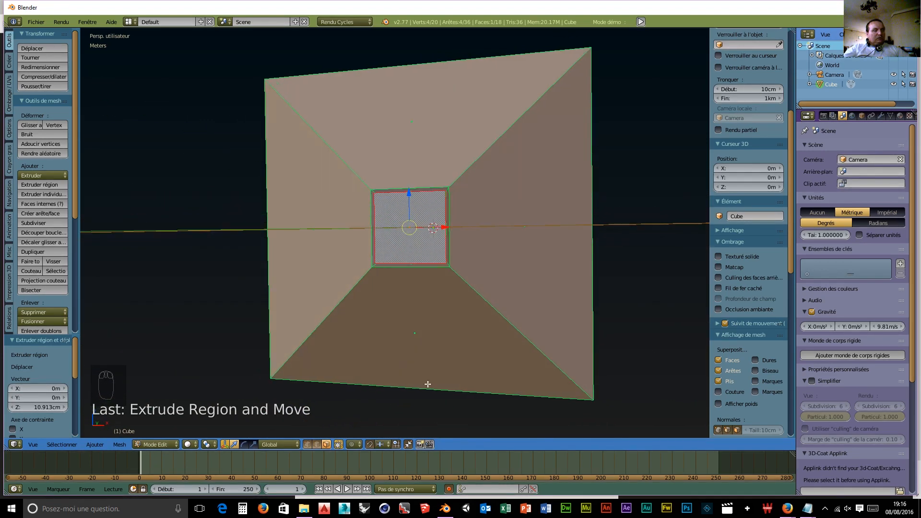
pyautogui.press('s')
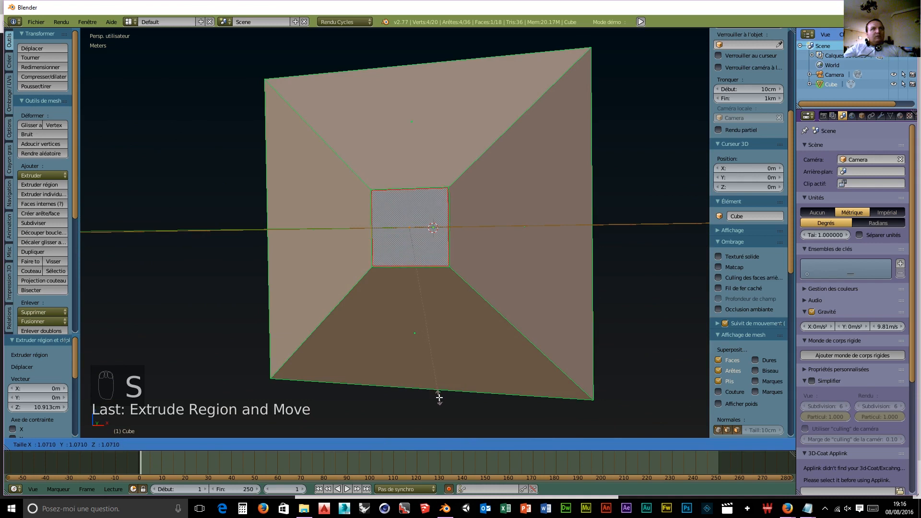
pyautogui.click(439, 397)
# Extrude the small end face in place and scale it by about 0.88 to form an inset.
pyautogui.scroll(6, 444, 372)
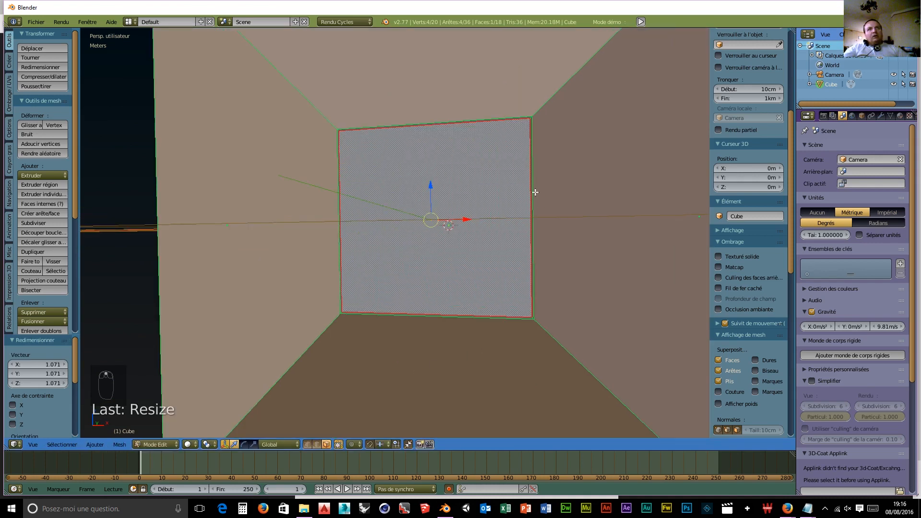
pyautogui.moveTo(549, 303); pyautogui.dragTo(517, 303, button='middle')
pyautogui.scroll(-3, 520, 288)
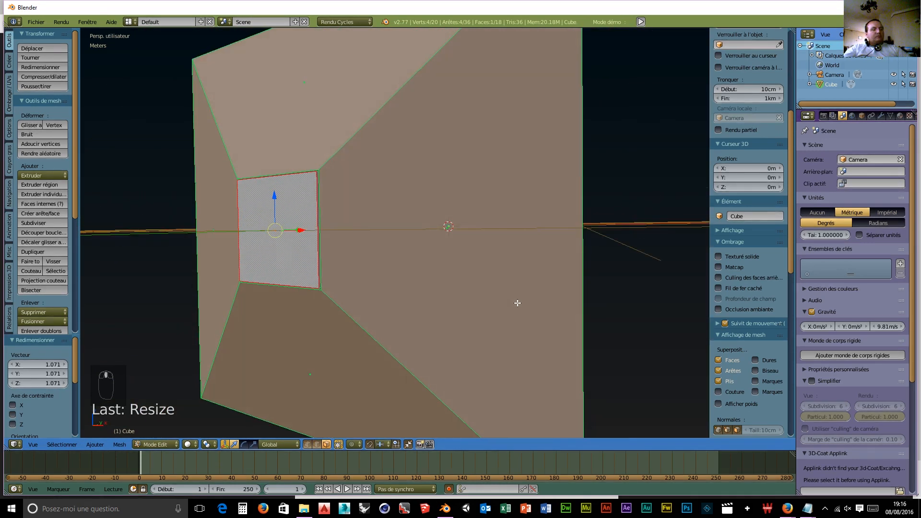
pyautogui.press('e')
pyautogui.rightClick(457, 300)
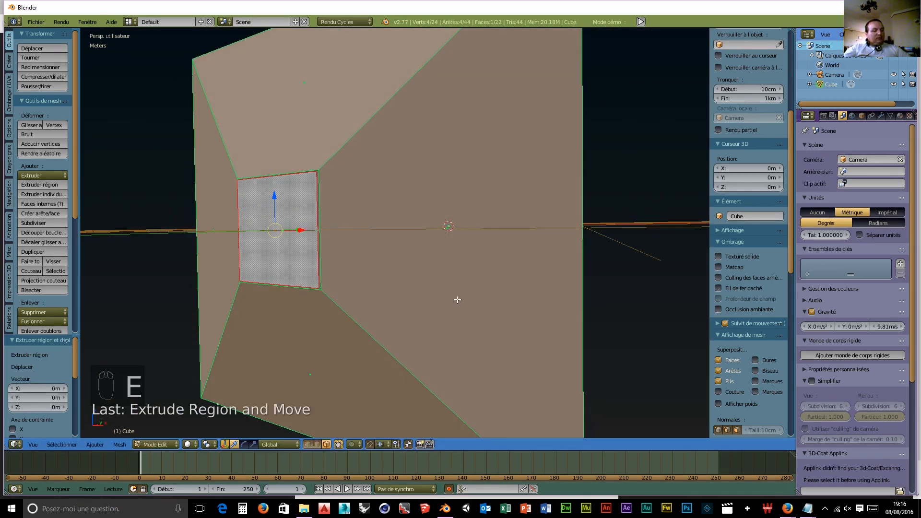
pyautogui.press('s')
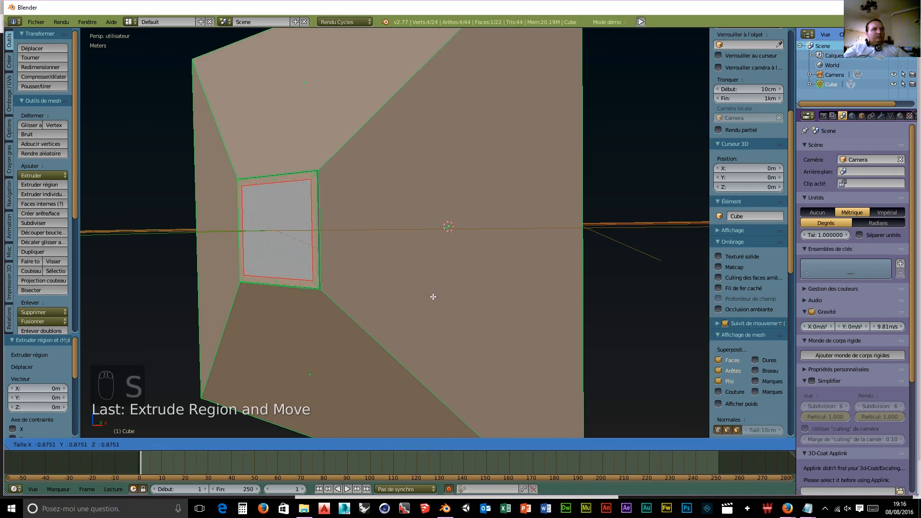
pyautogui.click(433, 297)
# Extrude the inset face outward about 3.8 cm and enlarge it by a factor of about 1.15.
pyautogui.press('e')
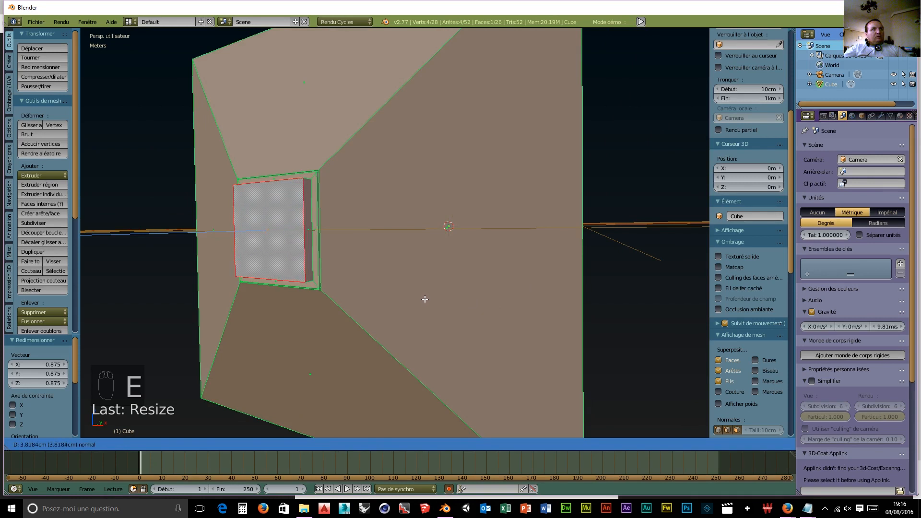
pyautogui.click(425, 299)
pyautogui.press('s')
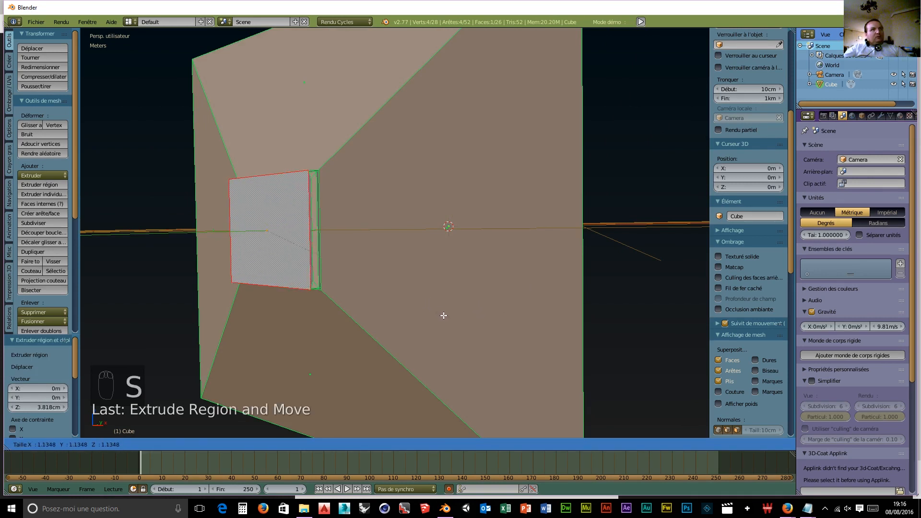
pyautogui.click(445, 317)
# Inset the raised end face by extruding it in place and scaling it by about 0.89.
pyautogui.press('e')
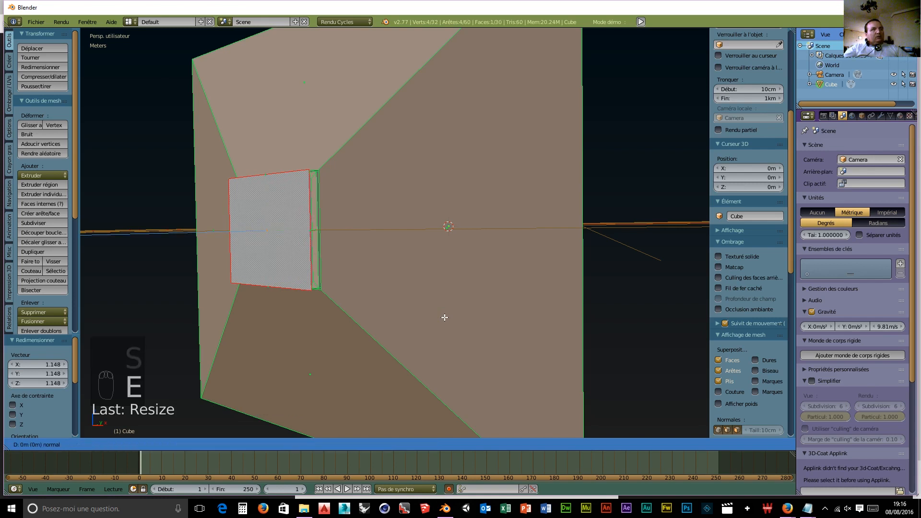
pyautogui.click(445, 317)
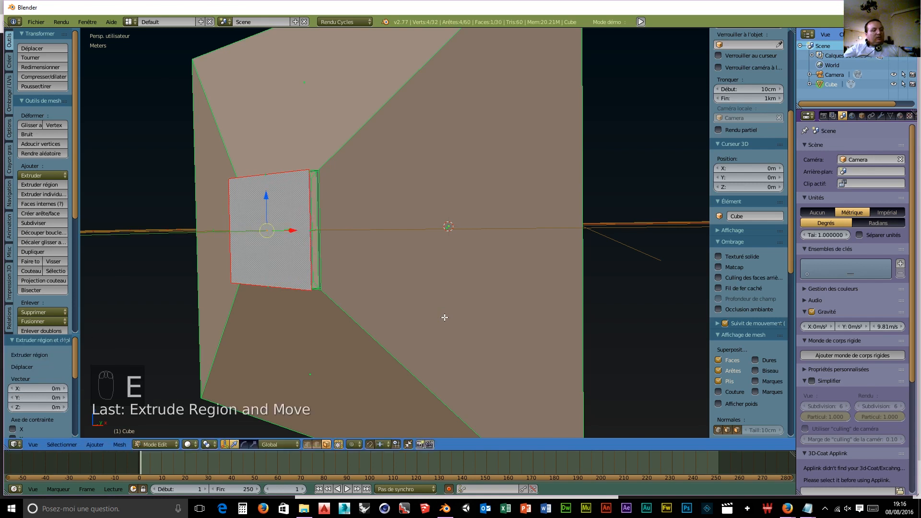
pyautogui.press('s')
pyautogui.click(417, 314)
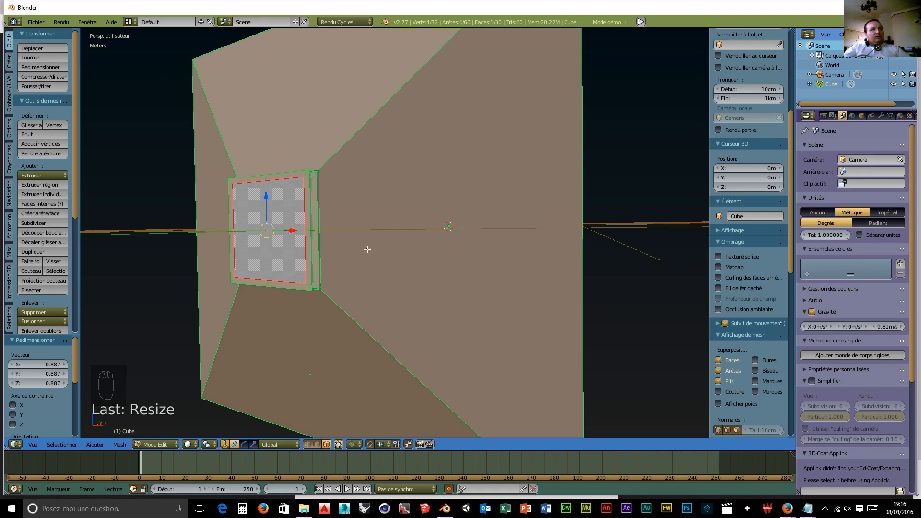
# Move the inset face about 3.1 cm inward along the Y axis and scale it by about 0.83.
pyautogui.moveTo(363, 245); pyautogui.dragTo(340, 257, button='middle')
pyautogui.press('g')
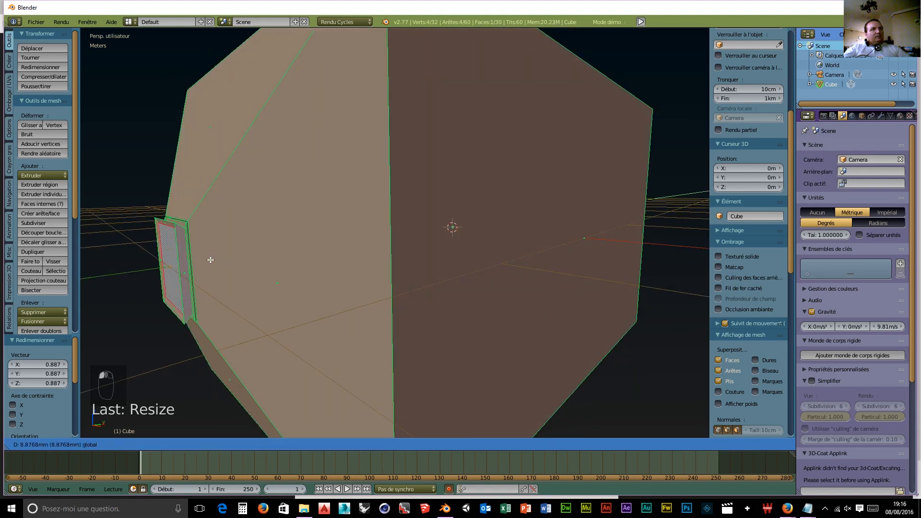
pyautogui.click(216, 259)
pyautogui.moveTo(215, 259); pyautogui.dragTo(304, 308, button='middle')
pyautogui.press('s')
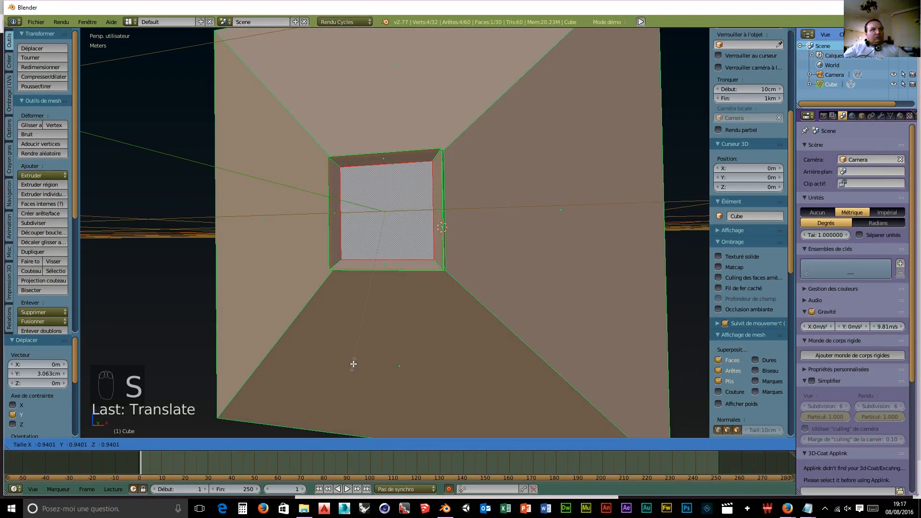
pyautogui.click(354, 346)
# Add a Subdivision Surface modifier to the mesh and set its view subdivisions to 3.
pyautogui.moveTo(353, 345); pyautogui.dragTo(303, 338, button='middle')
pyautogui.scroll(-6, 325, 343)
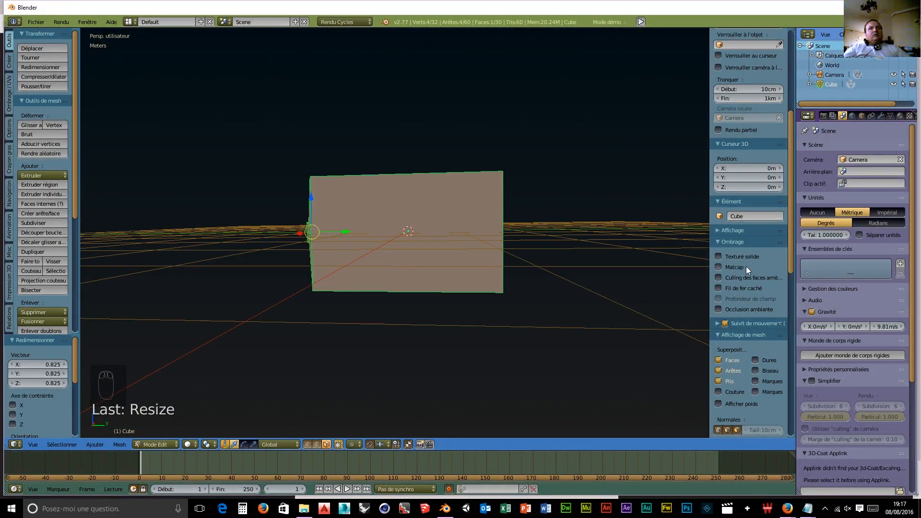
pyautogui.click(878, 116)
pyautogui.click(824, 148)
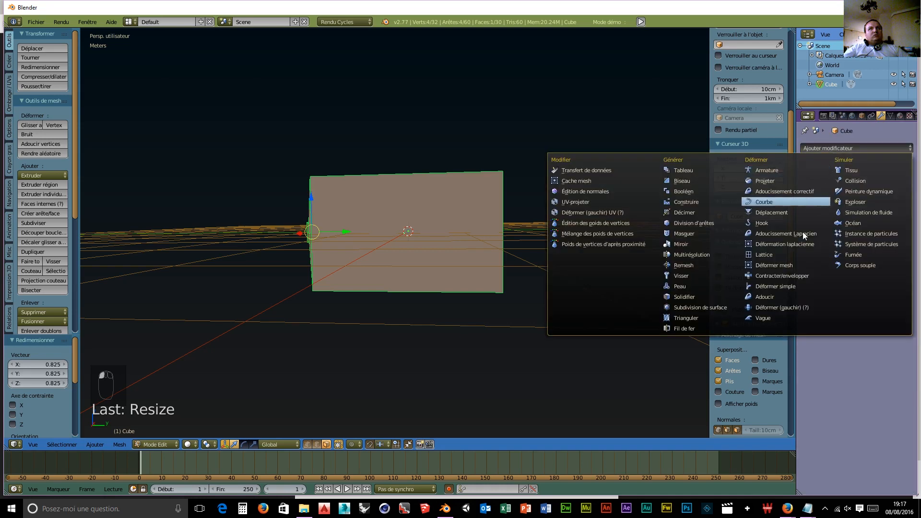
pyautogui.click(700, 307)
pyautogui.click(849, 214)
pyautogui.click(849, 215)
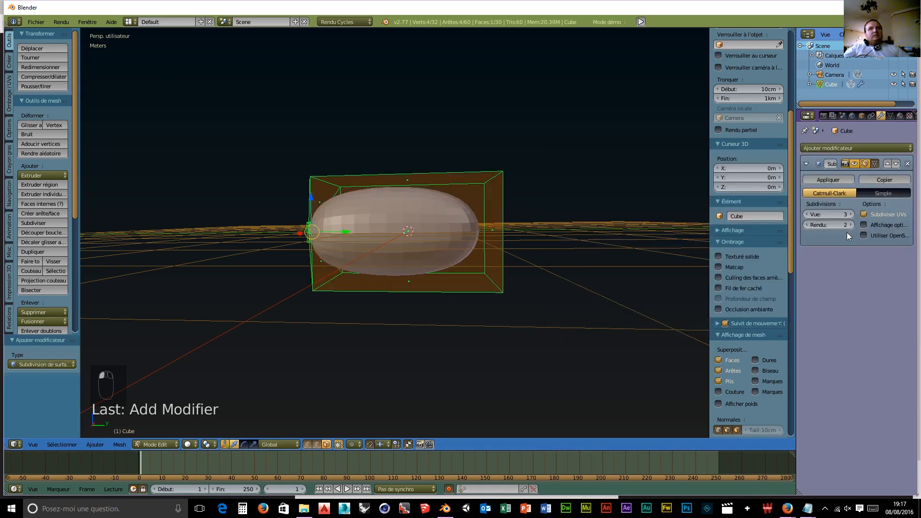
# Set the Subdivision Surface modifier's render subdivisions to 3 and make the edit cage follow the smoothed result.
pyautogui.click(876, 164)
pyautogui.moveTo(471, 277); pyautogui.dragTo(482, 298, button='middle')
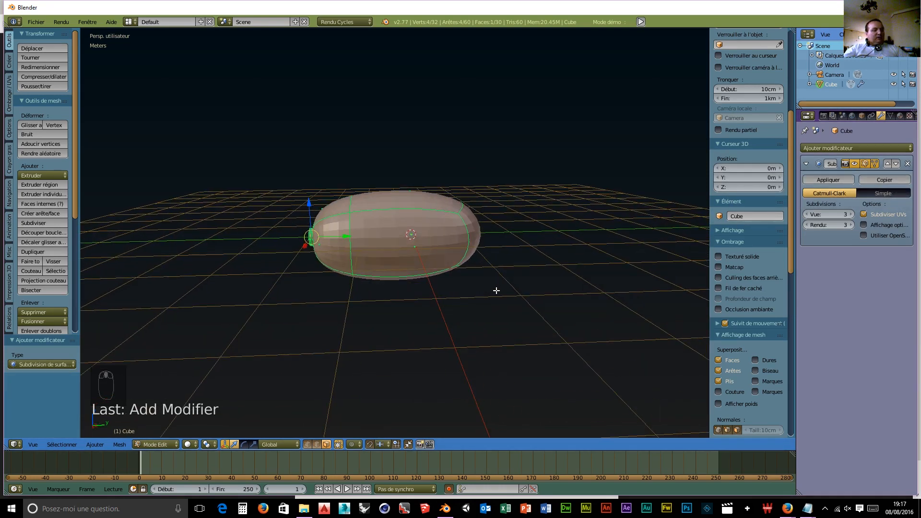
# Select the whole mesh and scale it along the Y axis by about 0.826.
pyautogui.press('a')
pyautogui.press('a')
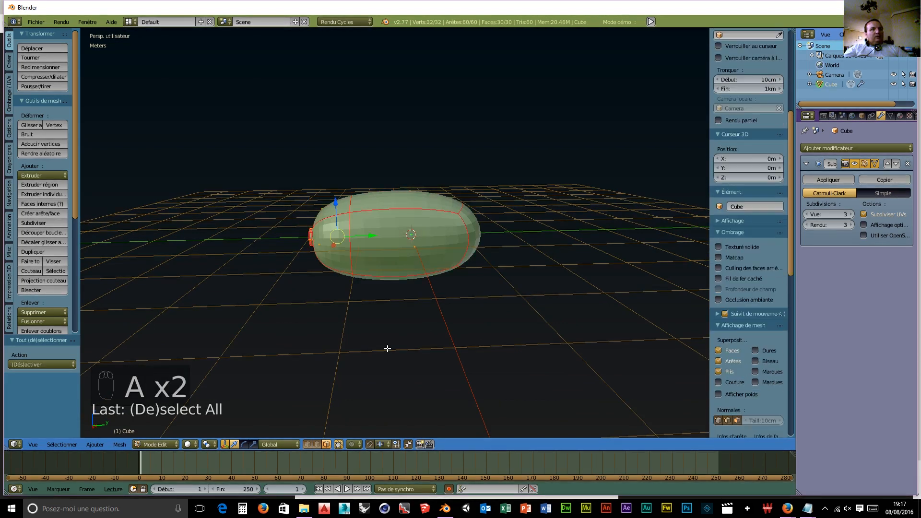
pyautogui.press('s')
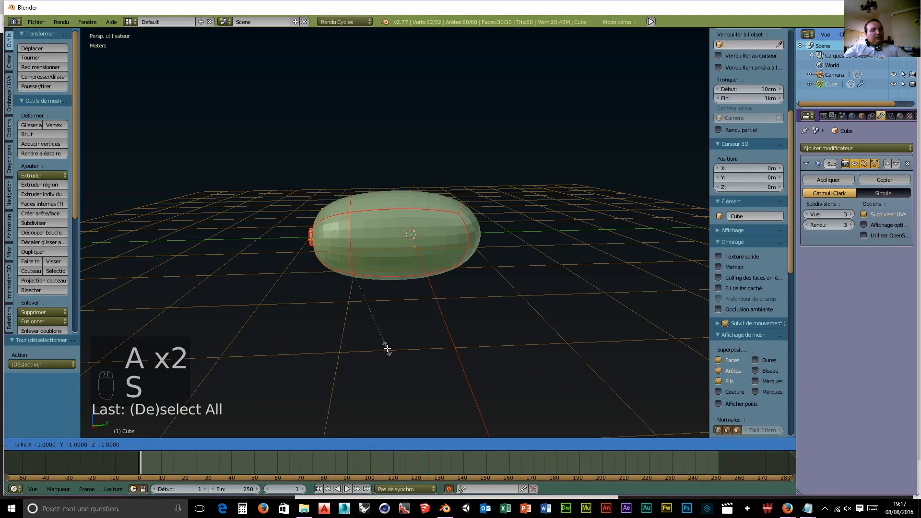
pyautogui.press('y')
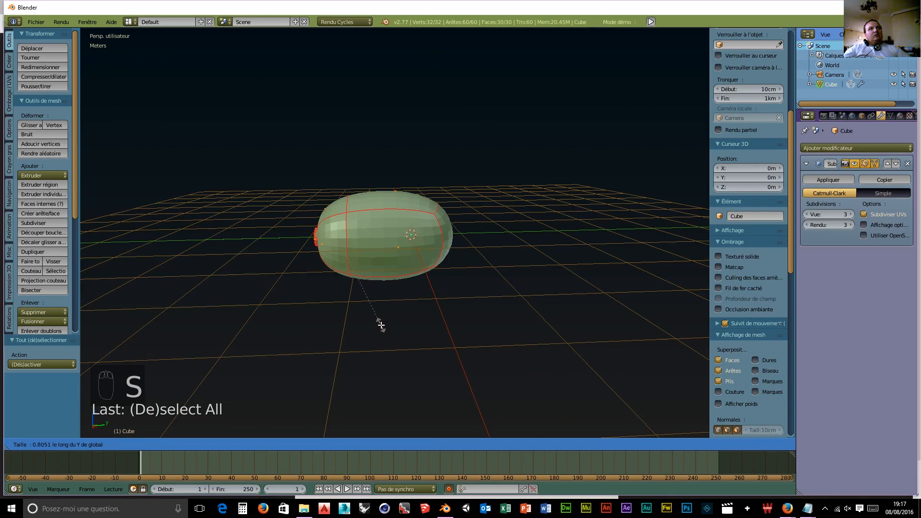
pyautogui.click(380, 325)
# Move an upper corner vertex about 17.1 cm in X, 6.6 cm in Y and 7.6 cm in Z with proportional editing at size 0.09.
pyautogui.moveTo(392, 333); pyautogui.dragTo(105, 246, button='middle')
pyautogui.moveTo(416, 299); pyautogui.dragTo(479, 334, button='middle')
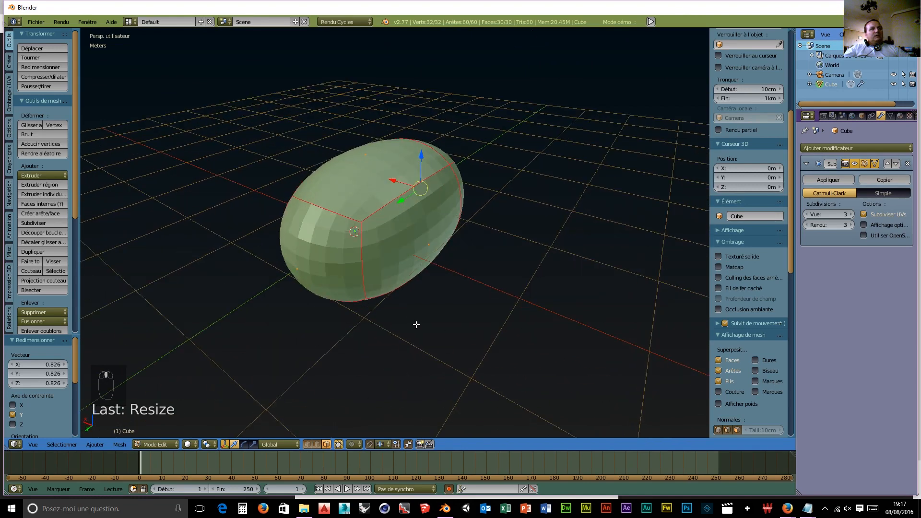
pyautogui.click(308, 444)
pyautogui.rightClick(362, 223)
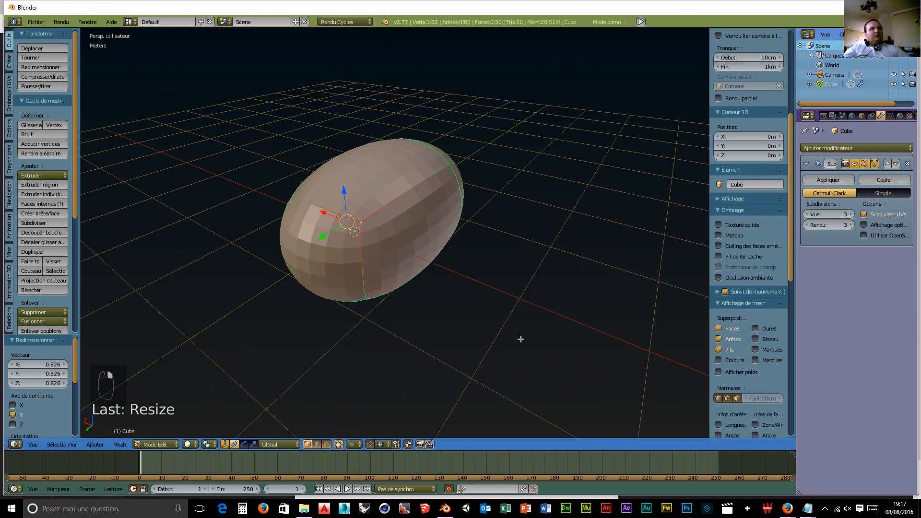
pyautogui.press('o')
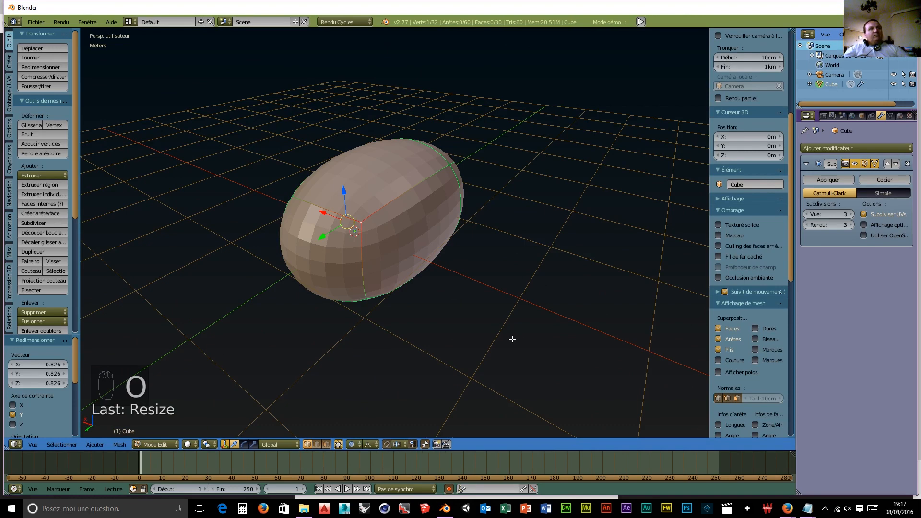
pyautogui.scroll(1, 506, 343)
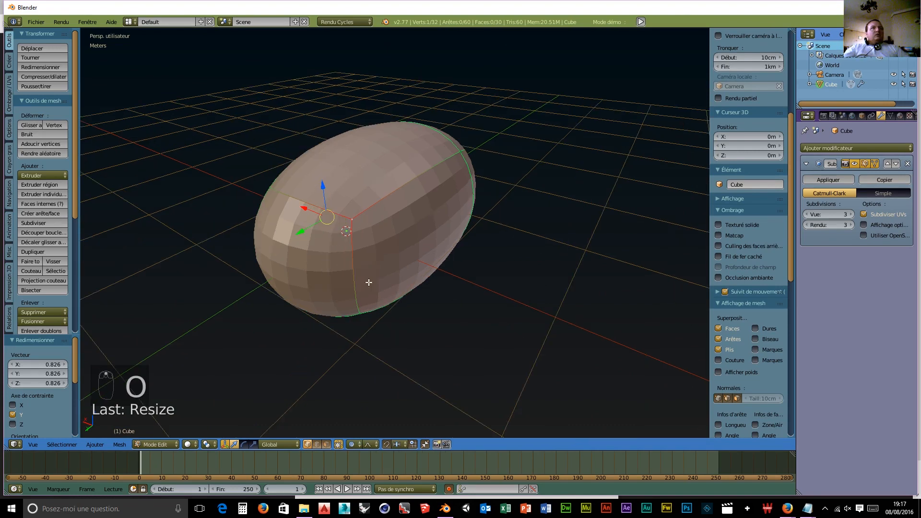
pyautogui.moveTo(306, 209); pyautogui.dragTo(306, 208)
pyautogui.scroll(15, 306, 208)
pyautogui.scroll(3, 305, 209)
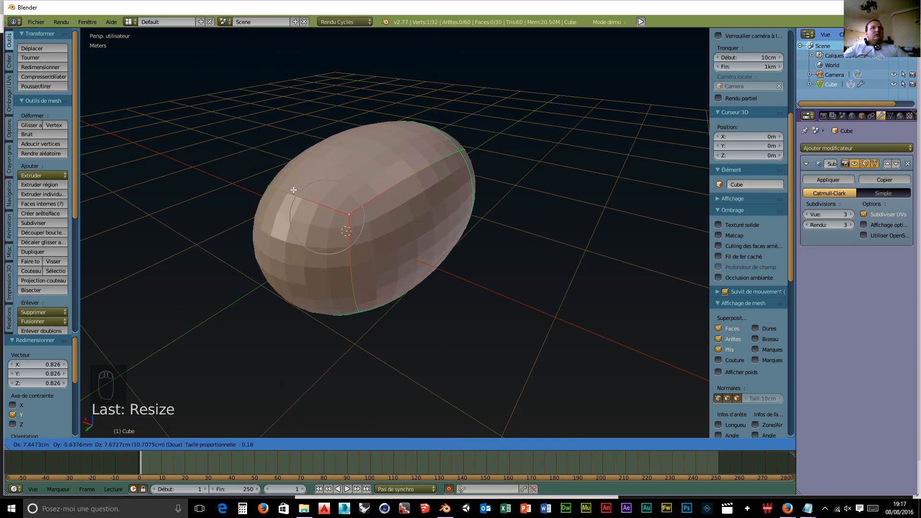
pyautogui.scroll(2, 314, 203)
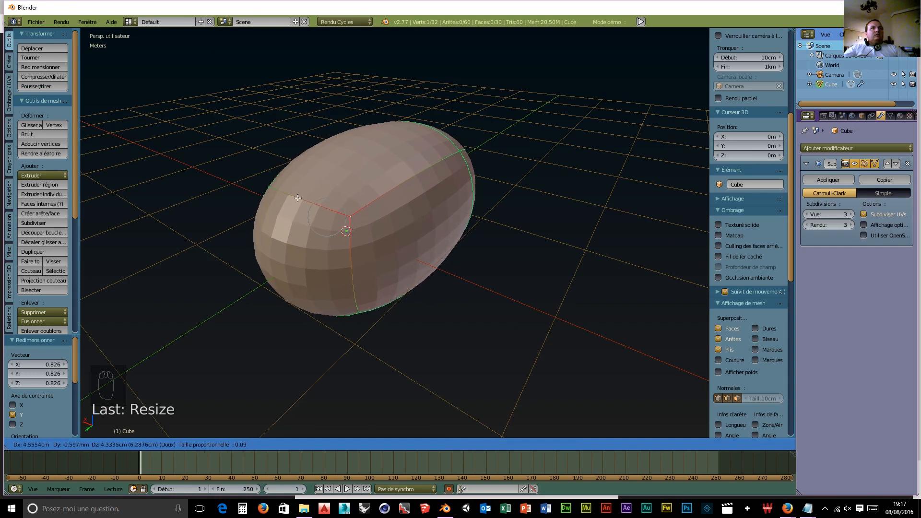
pyautogui.click(270, 190)
# Select the two vertices of the upper cross edge near the stem and scale them along X by about 0.836, with proportional size 0.07.
pyautogui.moveTo(360, 237); pyautogui.dragTo(331, 235, button='middle')
pyautogui.keyDown('alt'); pyautogui.rightClick(364, 215); pyautogui.keyUp('alt')
pyautogui.keyDown('alt'); pyautogui.rightClick(534, 213); pyautogui.keyUp('alt')
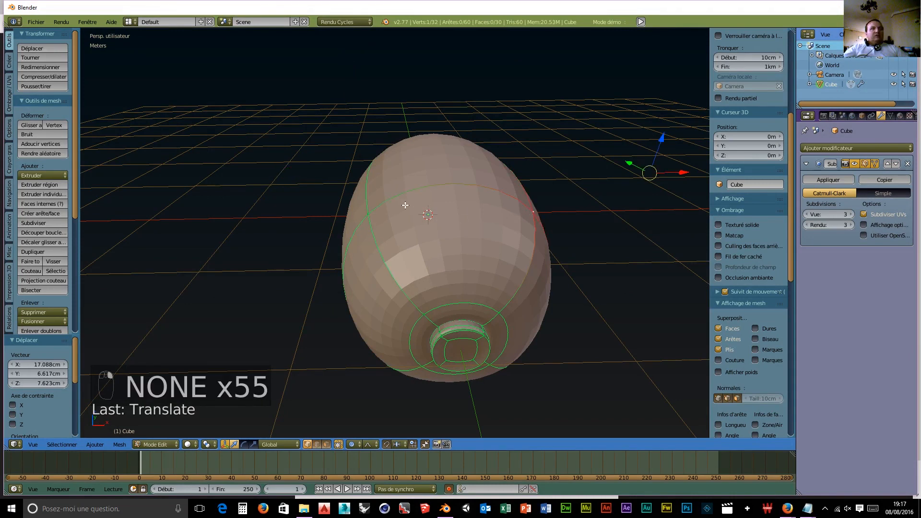
pyautogui.keyDown('alt'); pyautogui.rightClick(368, 216); pyautogui.keyUp('alt')
pyautogui.moveTo(472, 184); pyautogui.dragTo(541, 257, button='middle')
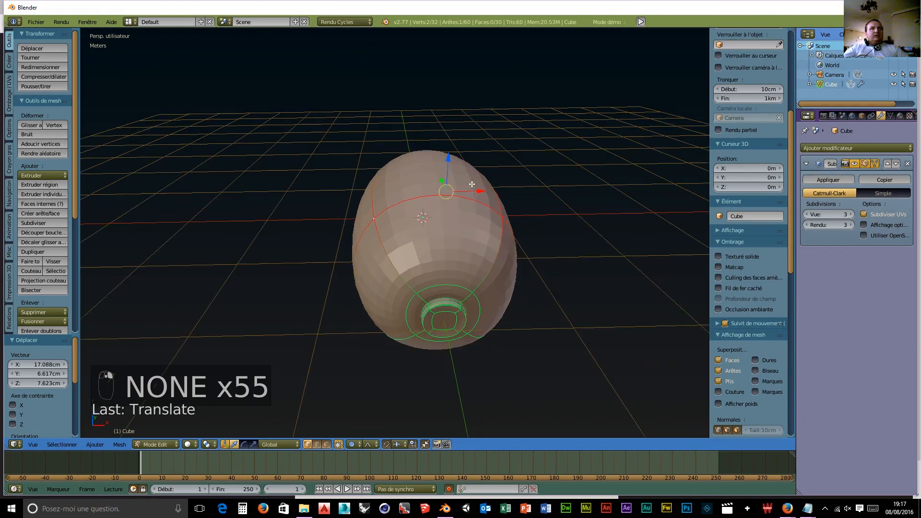
pyautogui.press('s')
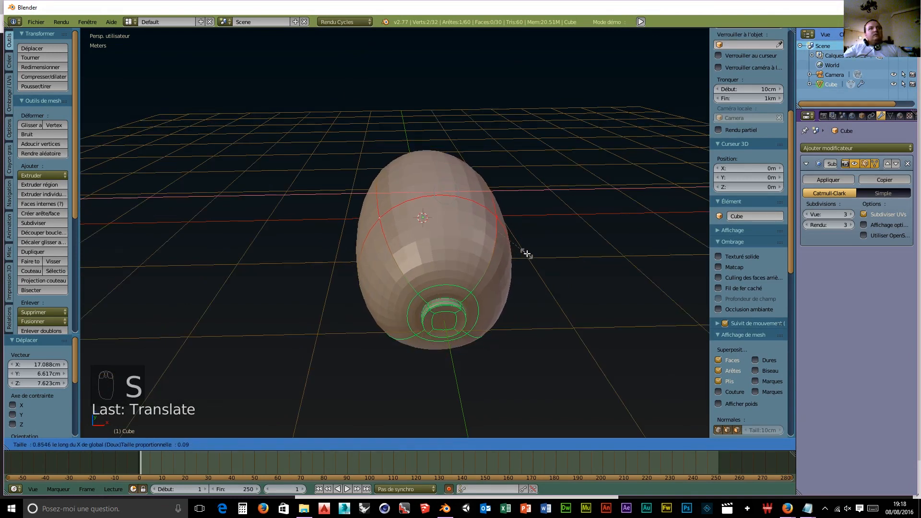
pyautogui.scroll(1, 526, 253)
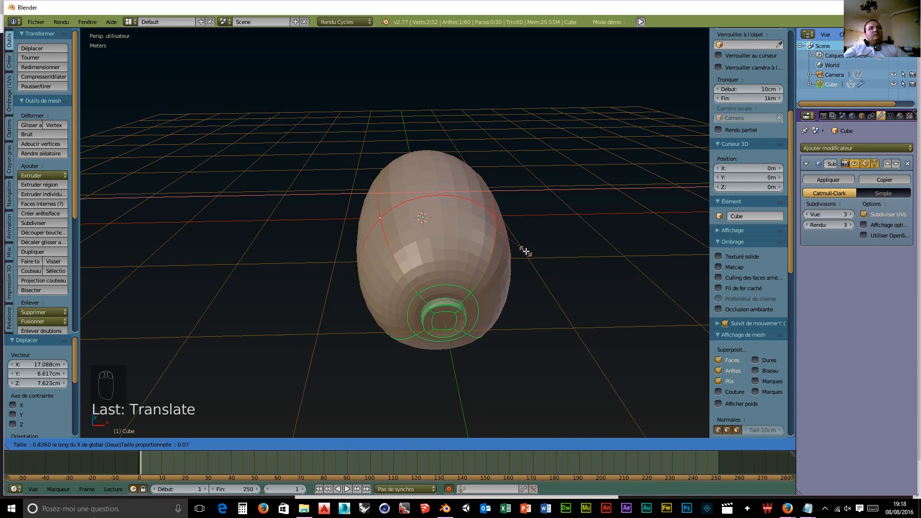
pyautogui.click(526, 252)
# Select the whole mesh and flatten it along the Z axis by a factor of about 0.828.
pyautogui.moveTo(549, 263); pyautogui.dragTo(541, 247, button='middle')
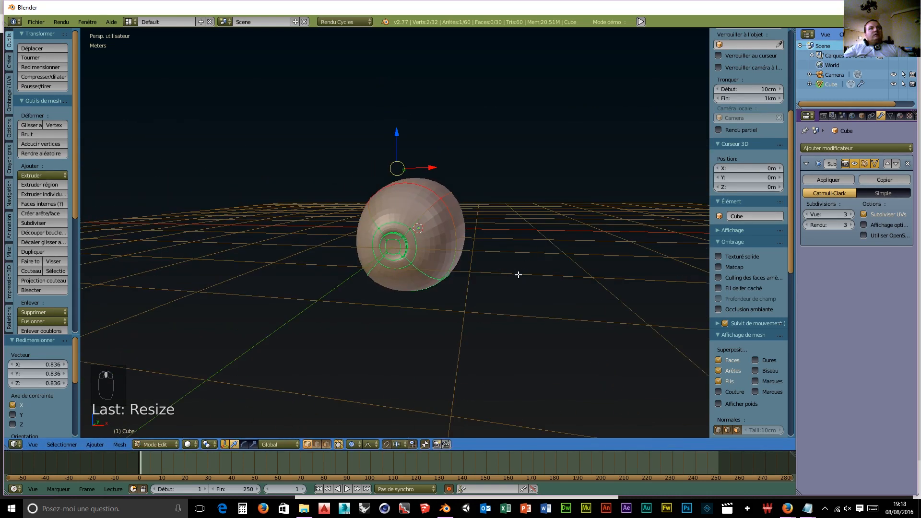
pyautogui.moveTo(512, 291); pyautogui.dragTo(521, 296, button='middle')
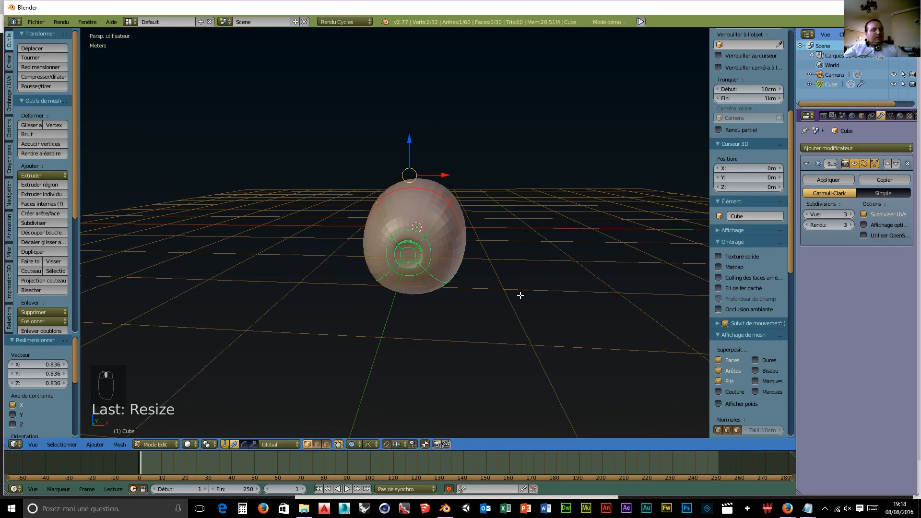
pyautogui.press('a')
pyautogui.press('a')
pyautogui.press('a')
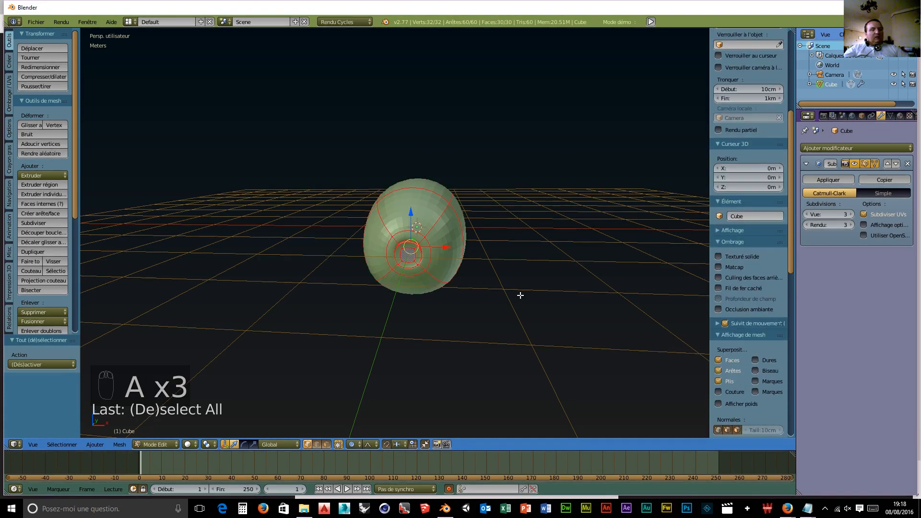
pyautogui.press('s')
pyautogui.press('z')
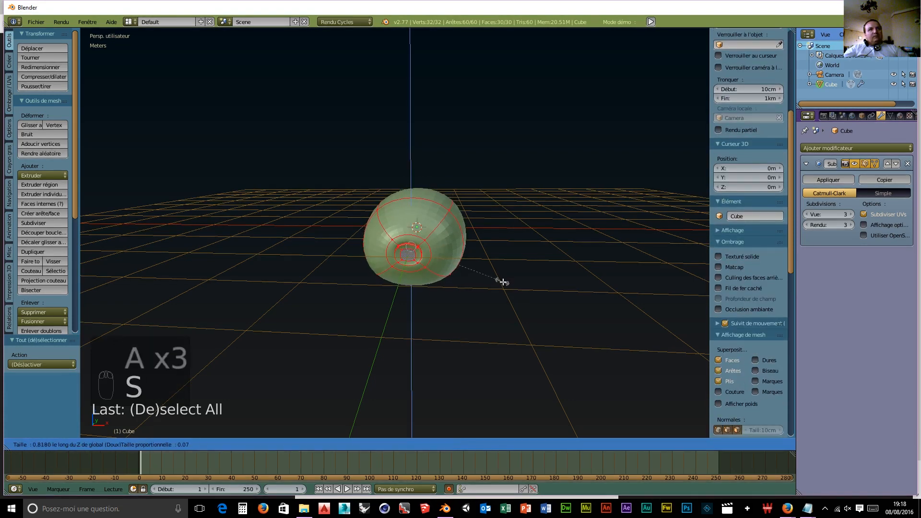
pyautogui.click(503, 282)
# Shorten the whole mesh along the Y axis by a factor of about 0.81.
pyautogui.moveTo(525, 282); pyautogui.dragTo(639, 278, button='middle')
pyautogui.press('s')
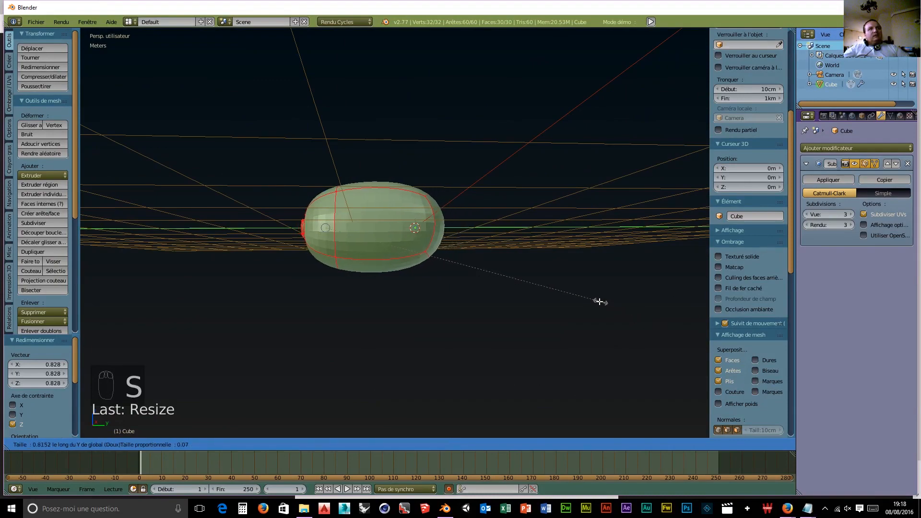
pyautogui.click(586, 310)
# Switch the kiwi to Object Mode and give it smooth shading.
pyautogui.moveTo(587, 311); pyautogui.dragTo(620, 376, button='middle')
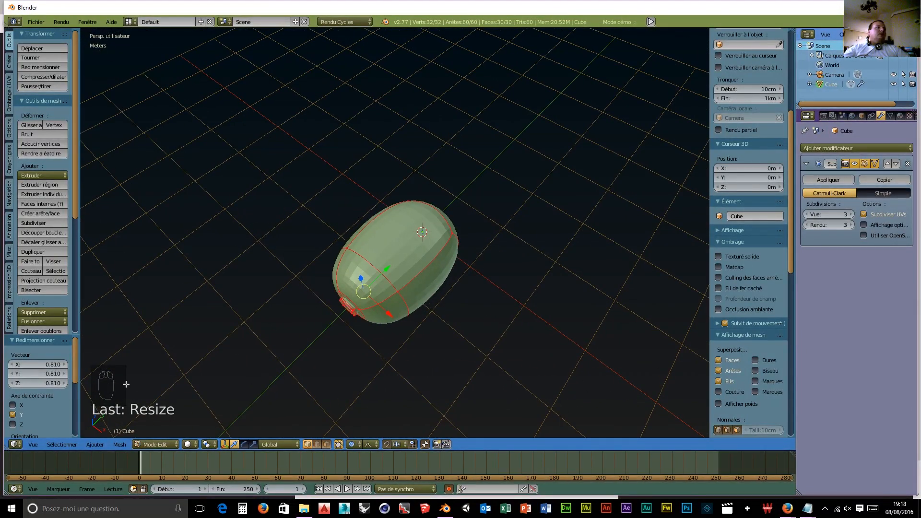
pyautogui.click(164, 444)
pyautogui.click(144, 401)
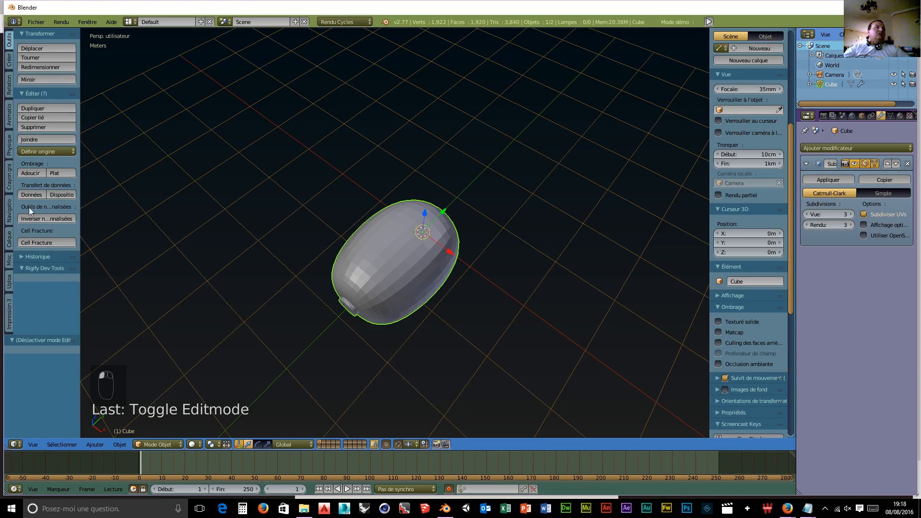
pyautogui.click(30, 173)
# Apply the Subdivision Surface modifier to the kiwi mesh.
pyautogui.scroll(4, 378, 343)
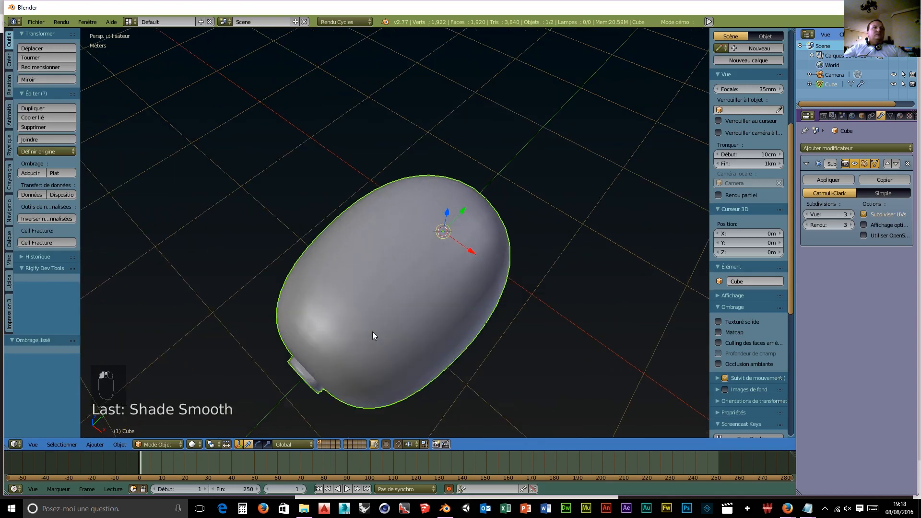
pyautogui.moveTo(361, 315)
pyautogui.mouseDown(button='middle')
pyautogui.moveTo(283, 270)
pyautogui.moveTo(257, 280)
pyautogui.moveTo(254, 292)
pyautogui.moveTo(274, 313)
pyautogui.moveTo(329, 310)
pyautogui.moveTo(374, 297)
pyautogui.moveTo(389, 274)
pyautogui.moveTo(412, 265)
pyautogui.mouseUp(button='middle')
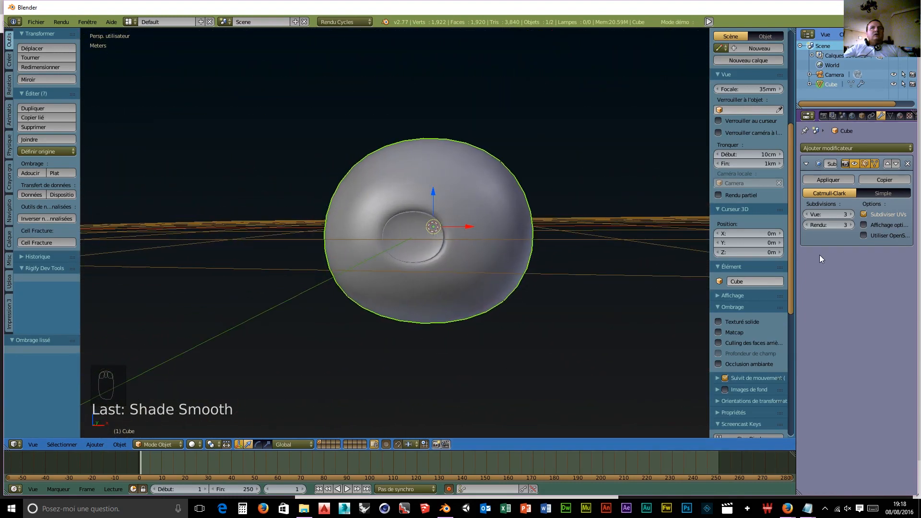
pyautogui.click(830, 179)
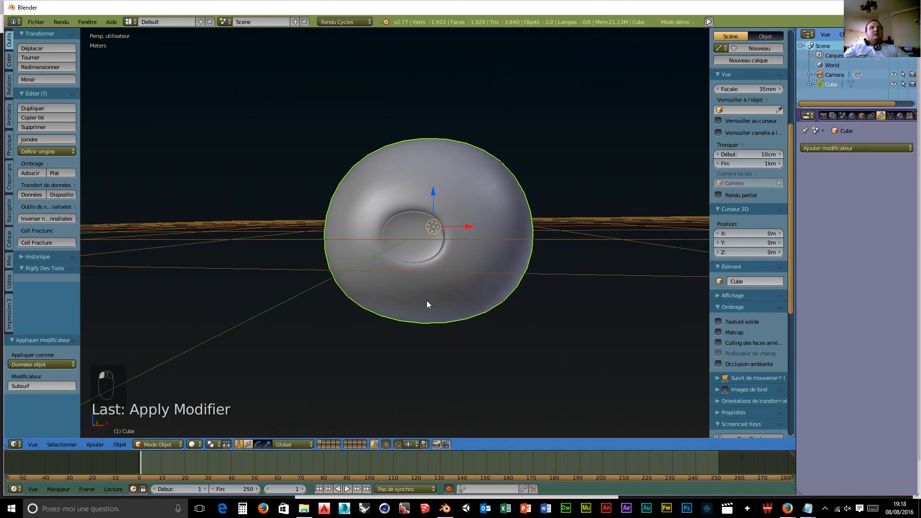
# Enter Edit Mode on the stem end of the subdivided mesh and switch to face selection.
pyautogui.scroll(3, 427, 304)
pyautogui.click(171, 444)
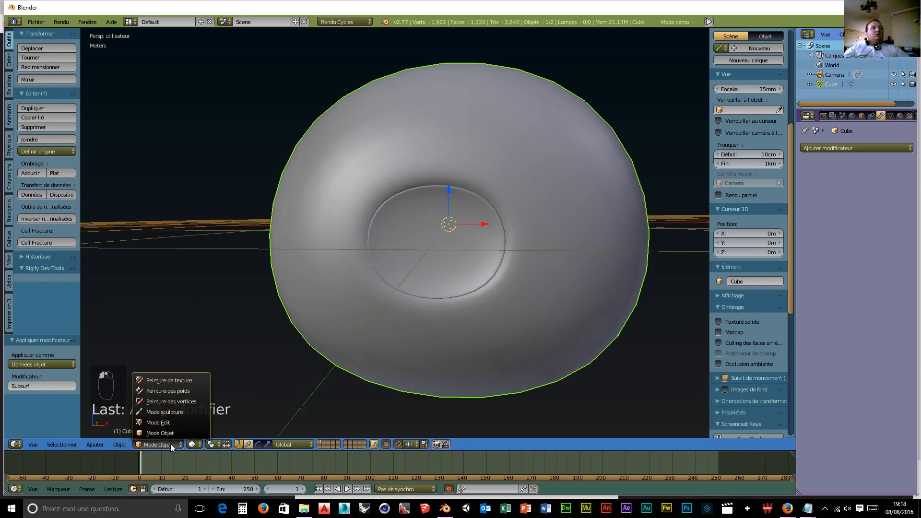
pyautogui.click(169, 421)
pyautogui.scroll(3, 398, 374)
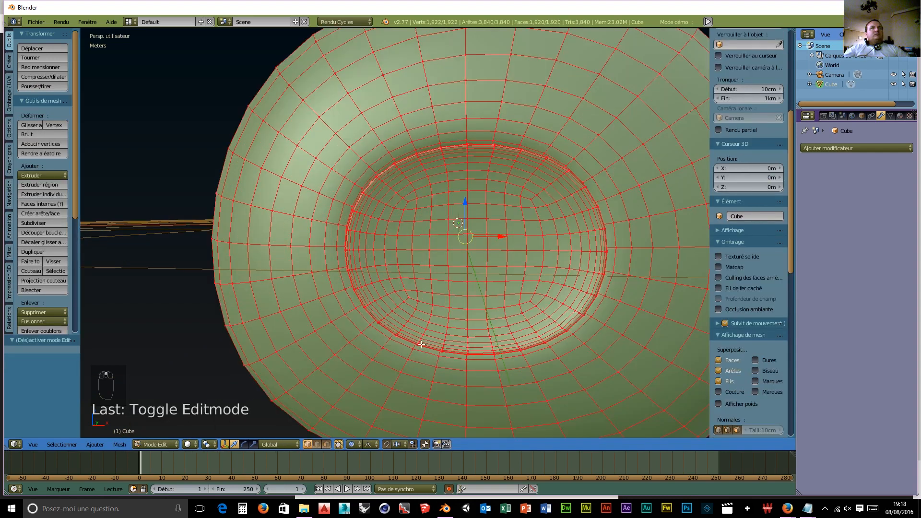
pyautogui.hotkey('ctrl', 'Tab')
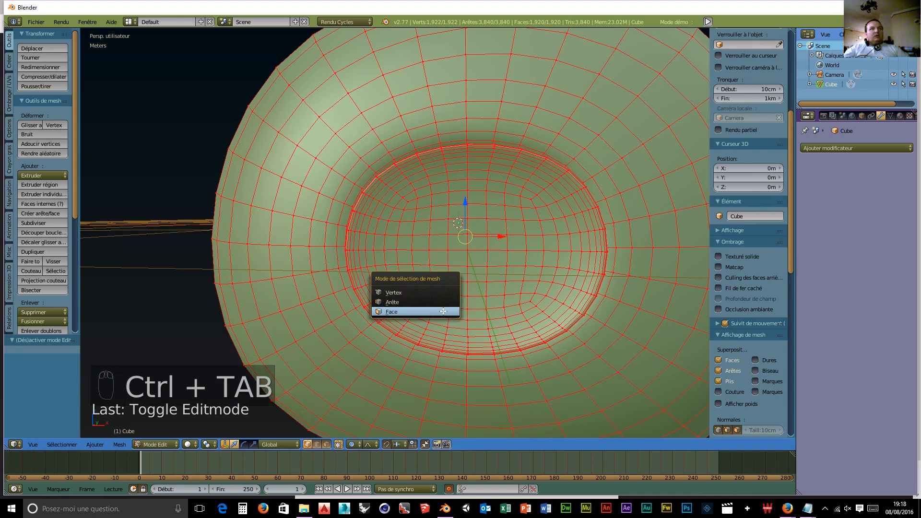
pyautogui.click(393, 311)
pyautogui.rightClick(397, 181)
pyautogui.keyDown('shift'); pyautogui.rightClick(479, 161); pyautogui.keyUp('shift')
pyautogui.keyDown('shift'); pyautogui.rightClick(527, 169); pyautogui.keyUp('shift')
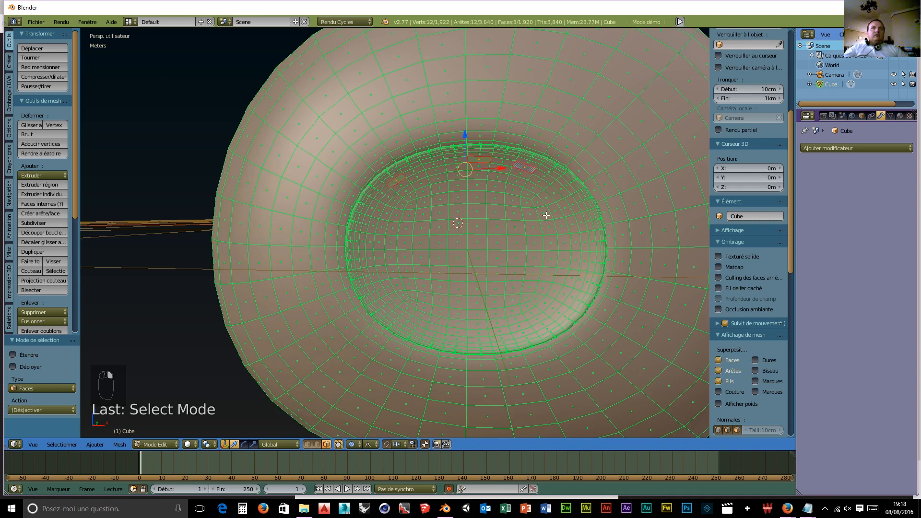
# Select seven separate faces spaced around the inner rim of the stem-end recess.
pyautogui.rightClick(527, 167)
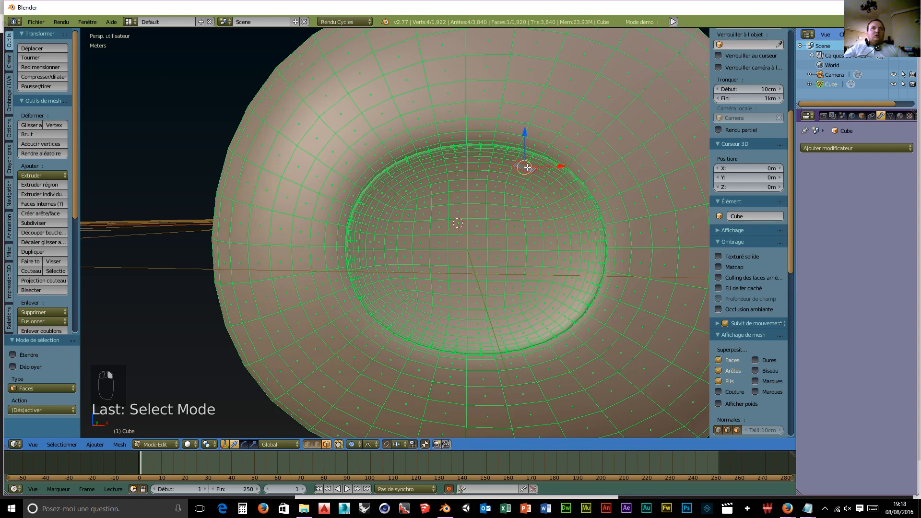
pyautogui.keyDown('shift'); pyautogui.rightClick(434, 164); pyautogui.keyUp('shift')
pyautogui.keyDown('shift'); pyautogui.rightClick(372, 227); pyautogui.keyUp('shift')
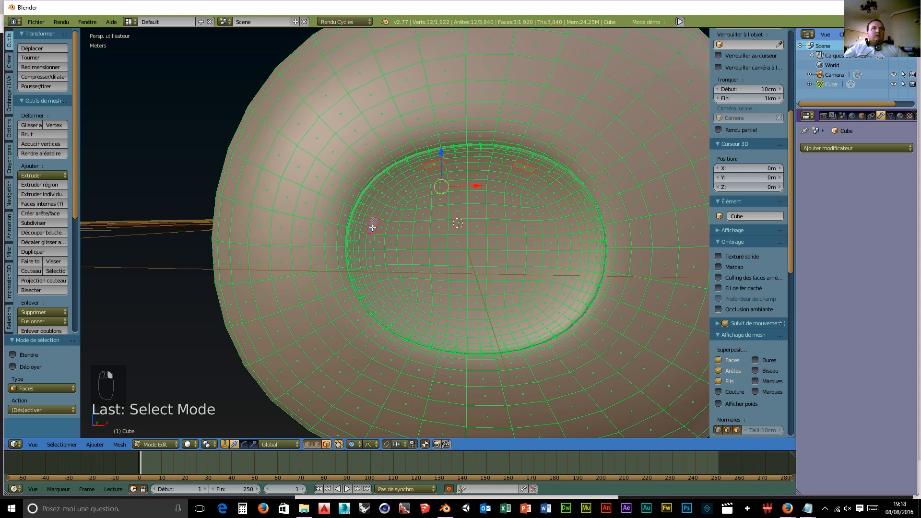
pyautogui.keyDown('shift'); pyautogui.rightClick(385, 305); pyautogui.keyUp('shift')
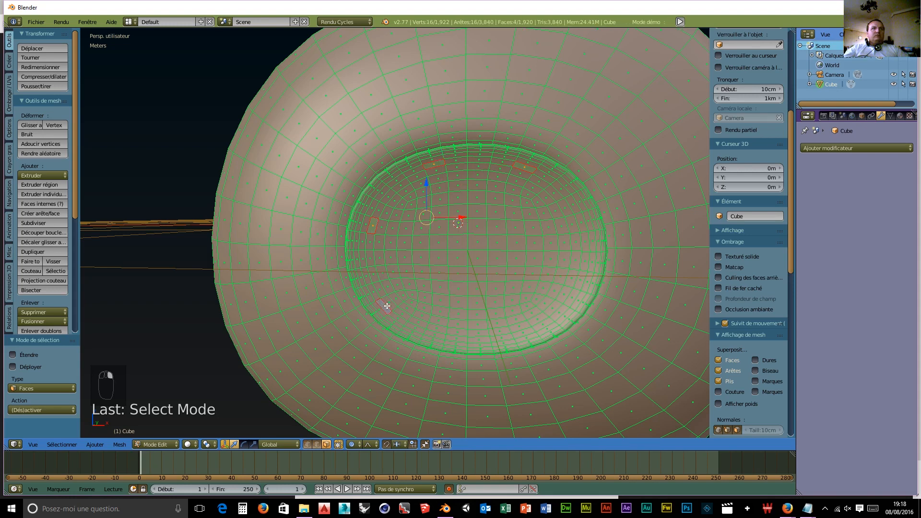
pyautogui.keyDown('shift'); pyautogui.rightClick(479, 332); pyautogui.keyUp('shift')
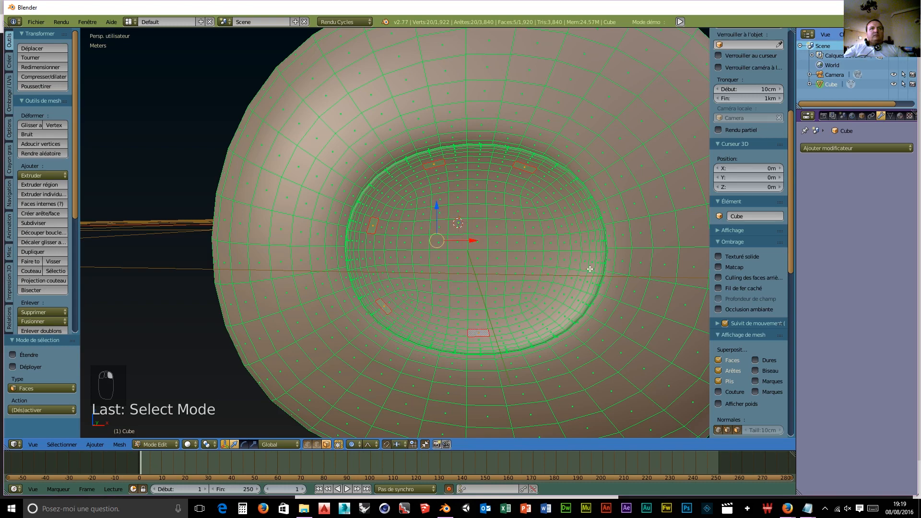
pyautogui.keyDown('shift'); pyautogui.rightClick(580, 280); pyautogui.keyUp('shift')
pyautogui.keyDown('shift'); pyautogui.rightClick(581, 223); pyautogui.keyUp('shift')
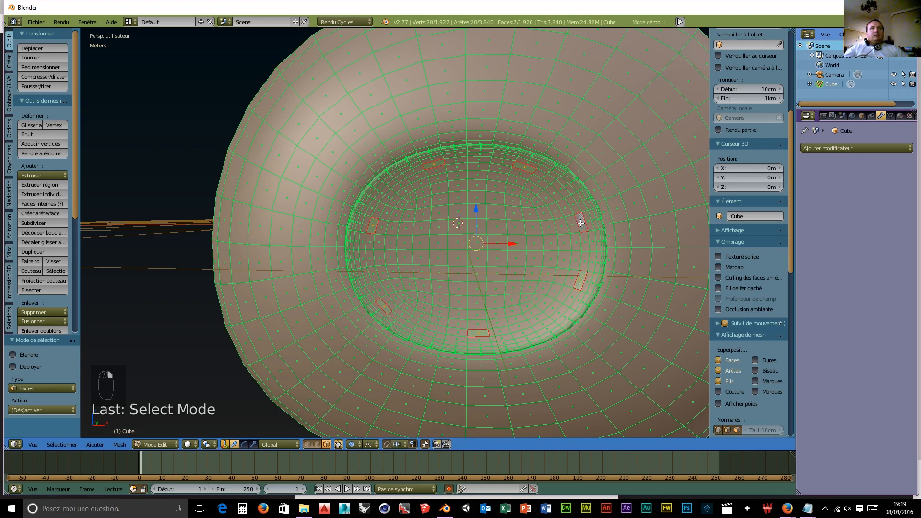
pyautogui.moveTo(610, 250); pyautogui.dragTo(571, 255, button='middle')
pyautogui.scroll(-8, 571, 255)
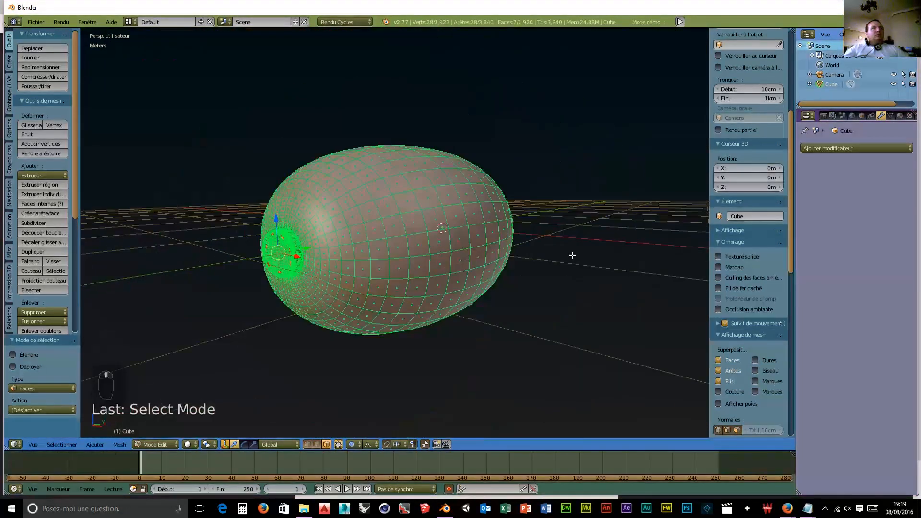
pyautogui.moveTo(400, 358); pyautogui.dragTo(384, 377, button='middle')
pyautogui.moveTo(313, 305); pyautogui.dragTo(343, 291, button='middle')
pyautogui.scroll(4, 323, 285)
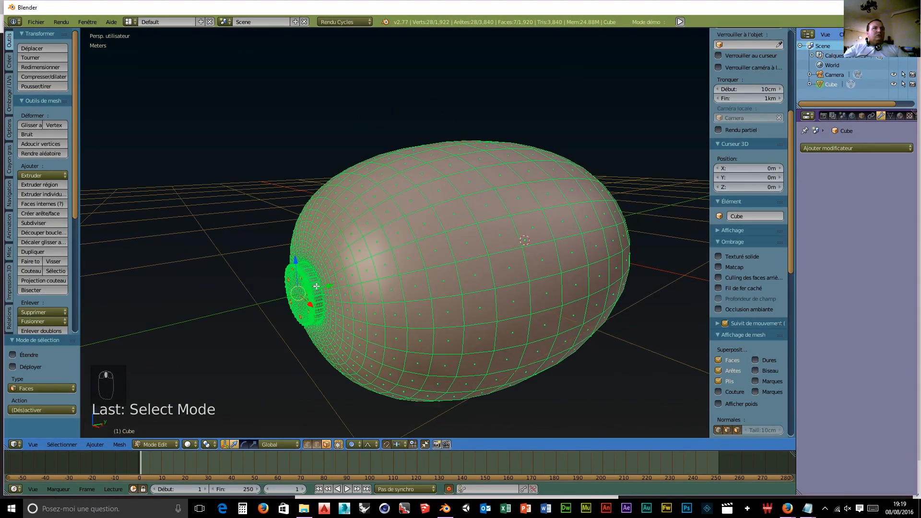
# Move the seven selected rim faces outward about 5.36 cm along negative Y with a proportional editing size of 0.02.
pyautogui.press('g')
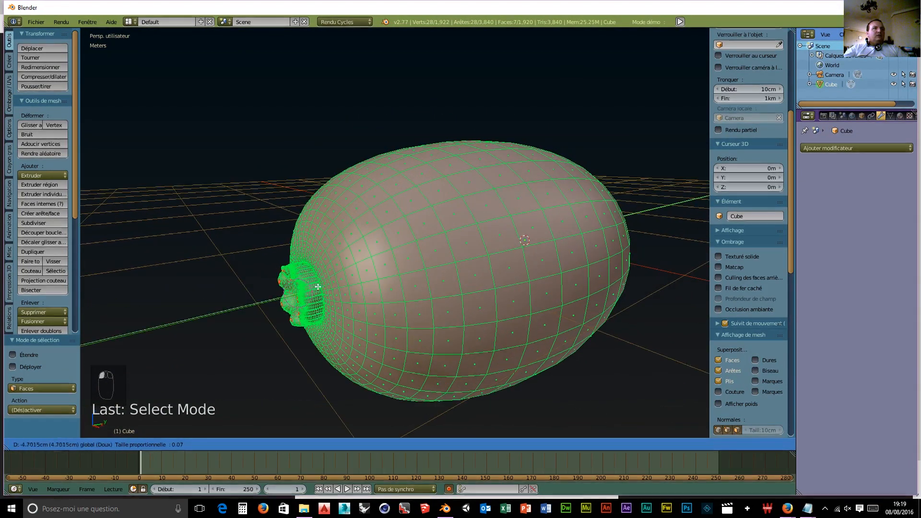
pyautogui.scroll(9, 314, 287)
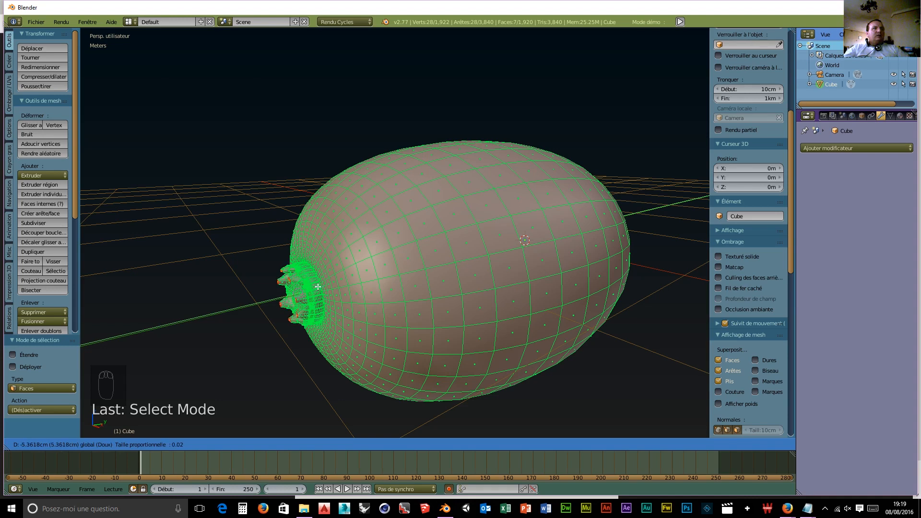
pyautogui.click(318, 286)
# Scale the selected stem tips outward by about 1.358 on all axes, widening the proportional editing influence to about 0.10.
pyautogui.moveTo(320, 287); pyautogui.dragTo(491, 350, button='middle')
pyautogui.scroll(3, 511, 346)
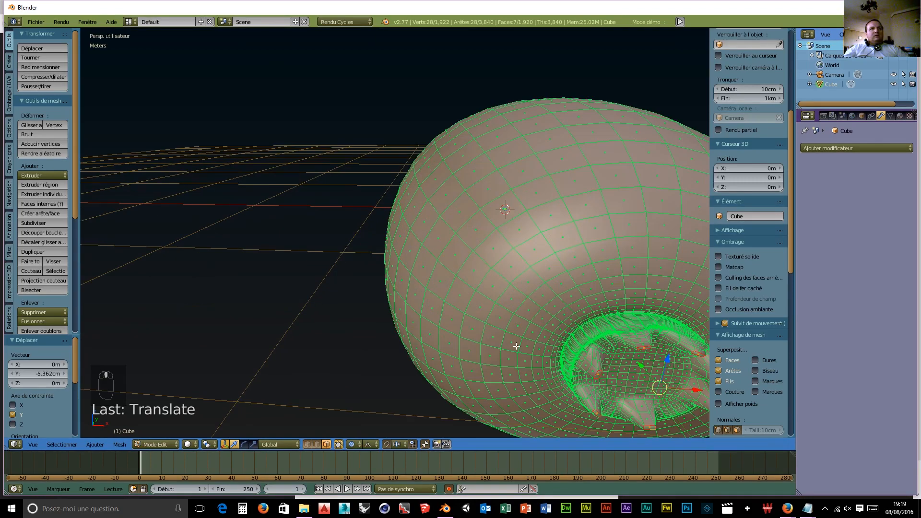
pyautogui.moveTo(656, 386); pyautogui.dragTo(508, 350, button='middle')
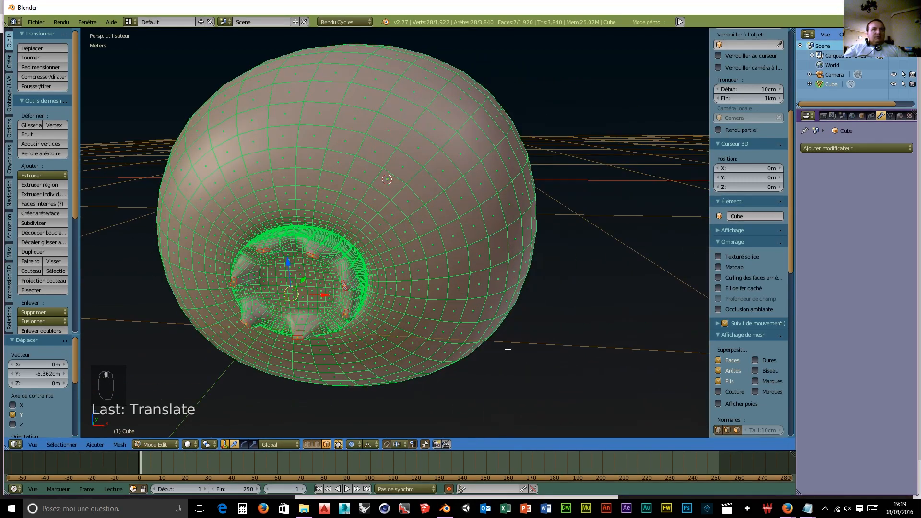
pyautogui.scroll(5, 426, 364)
pyautogui.scroll(-2, 397, 343)
pyautogui.moveTo(384, 295); pyautogui.dragTo(390, 289, button='middle')
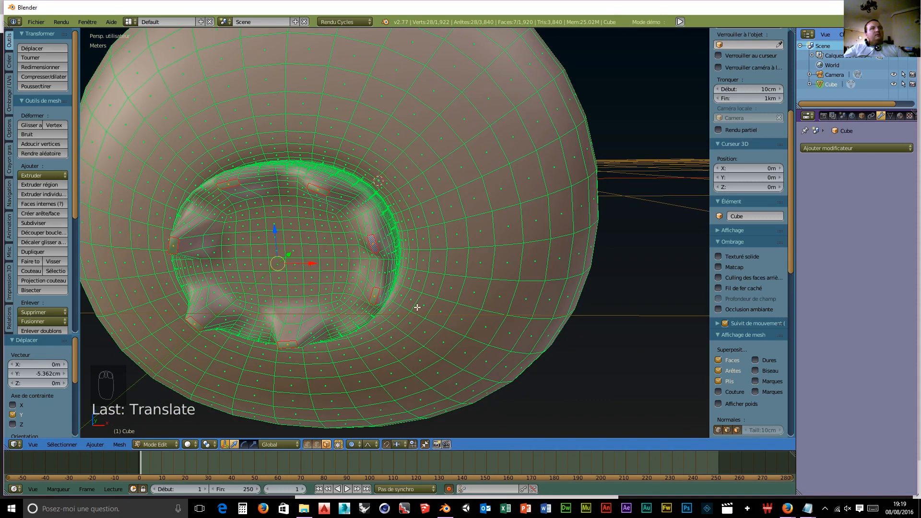
pyautogui.press('s')
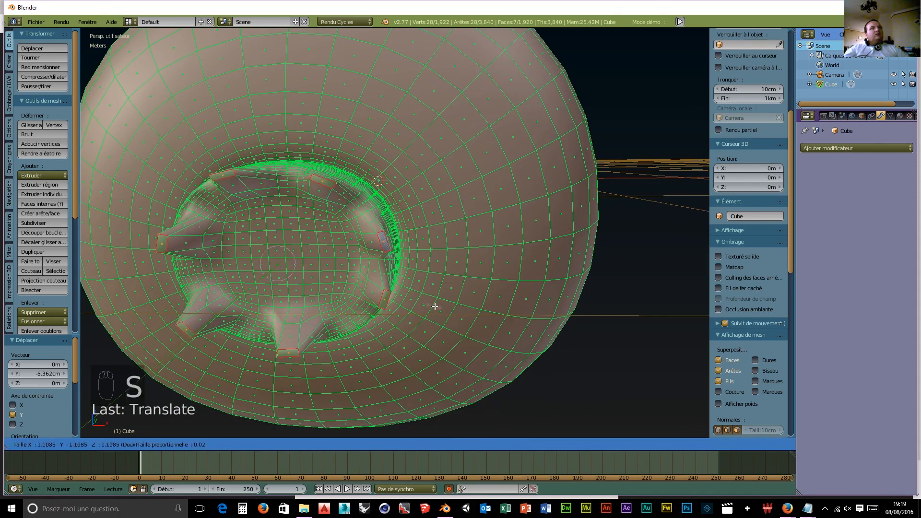
pyautogui.scroll(-2, 451, 306)
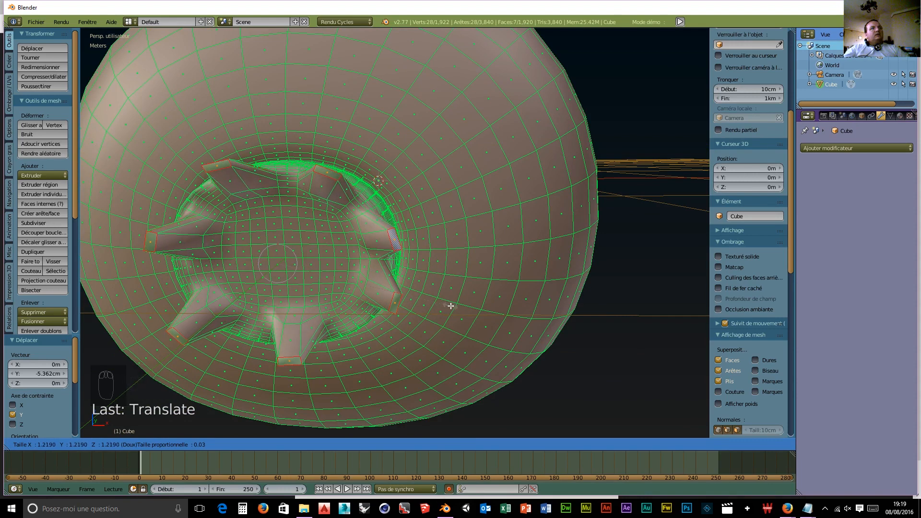
pyautogui.scroll(-2, 448, 307)
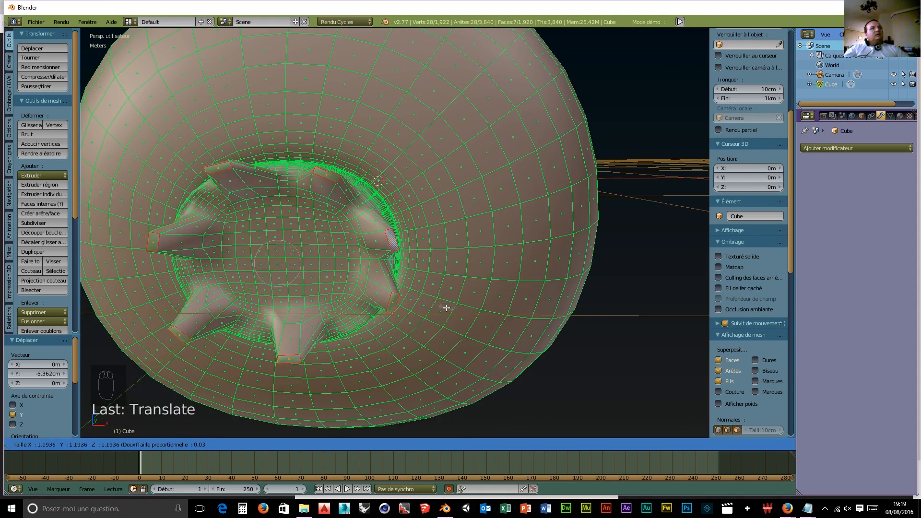
pyautogui.scroll(-6, 449, 307)
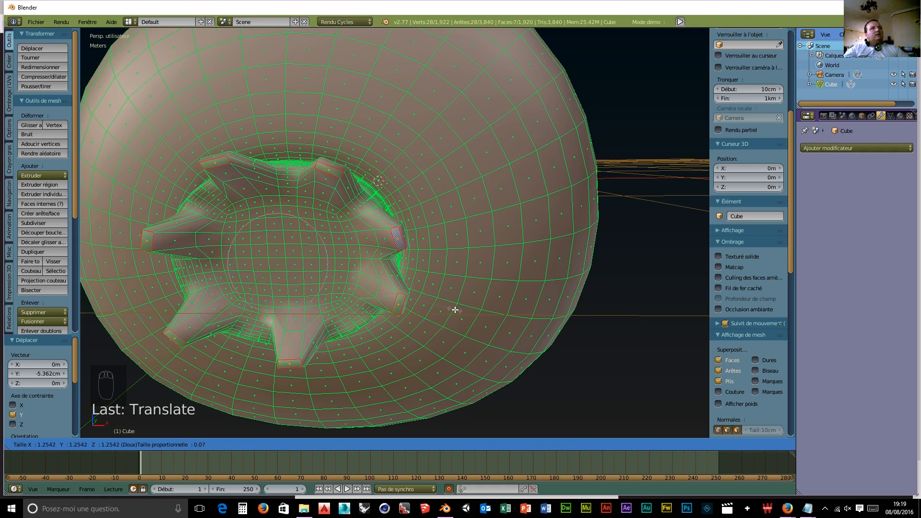
pyautogui.scroll(-2, 454, 310)
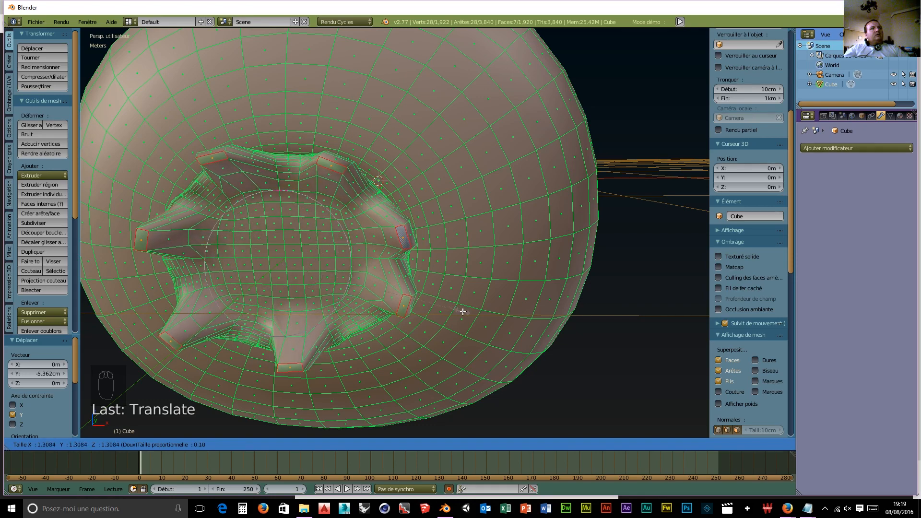
pyautogui.click(469, 312)
# Move the stem tips back toward the body about 7.21 cm along Y with a proportional editing size of 0.20.
pyautogui.moveTo(469, 309); pyautogui.dragTo(275, 261, button='middle')
pyautogui.scroll(-4, 323, 271)
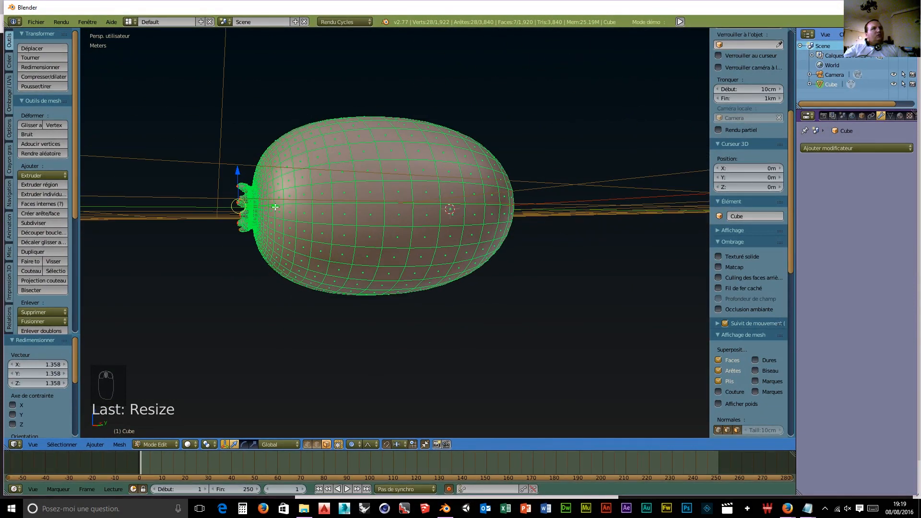
pyautogui.press('g')
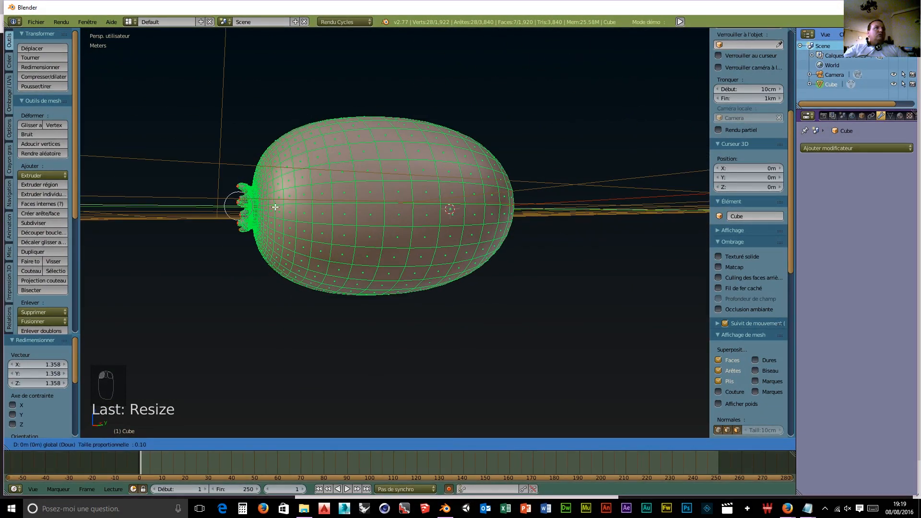
pyautogui.scroll(-2, 275, 207)
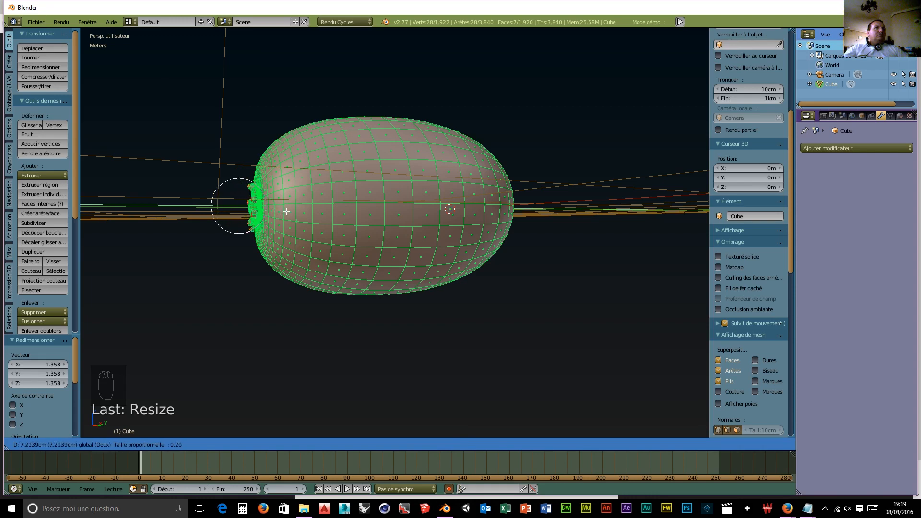
pyautogui.click(286, 211)
# Scale the selected stem tips along the X axis with a proportional editing size of 0.20.
pyautogui.moveTo(313, 232); pyautogui.dragTo(392, 250, button='middle')
pyautogui.scroll(3, 393, 250)
pyautogui.scroll(-2, 403, 242)
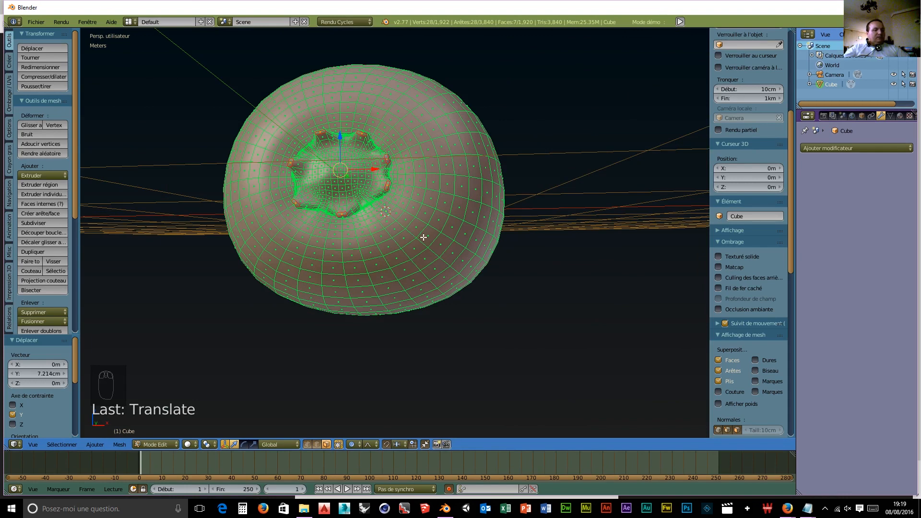
pyautogui.press('s')
pyautogui.press('x')
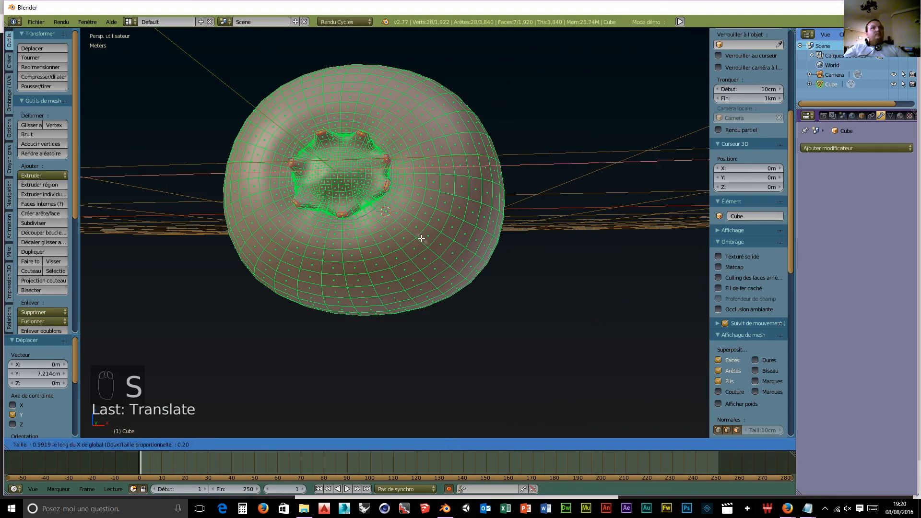
pyautogui.click(402, 232)
# Switch to Object Mode and examine the smooth-shaded stem end from the front.
pyautogui.moveTo(401, 230); pyautogui.dragTo(156, 249, button='middle')
pyautogui.click(152, 442)
pyautogui.click(151, 434)
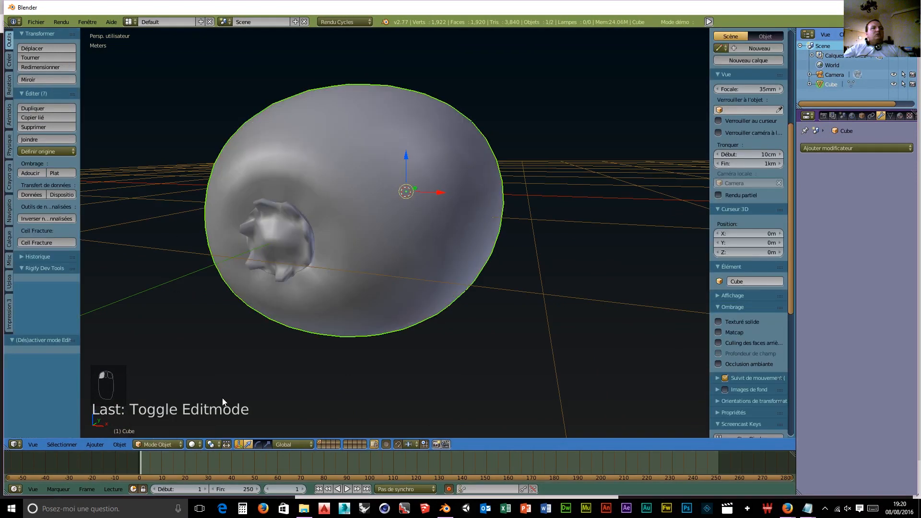
pyautogui.click(844, 148)
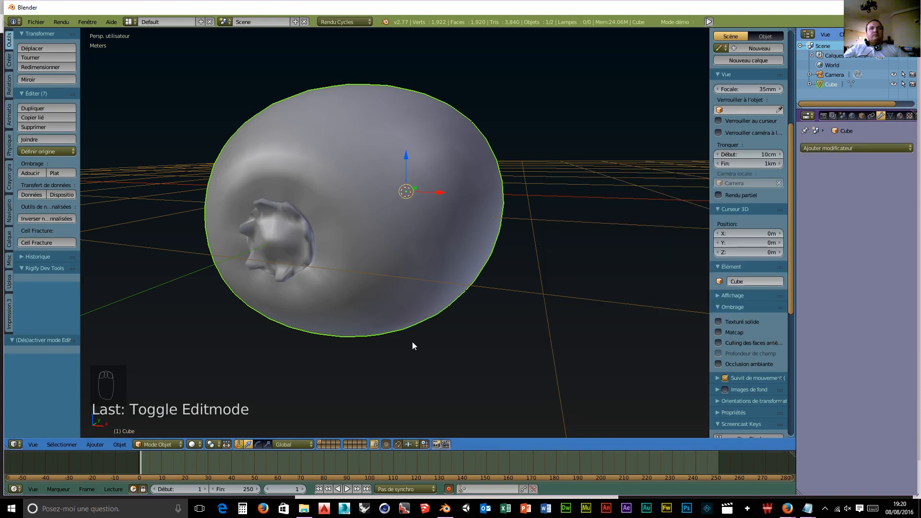
pyautogui.moveTo(295, 368); pyautogui.dragTo(322, 355, button='middle')
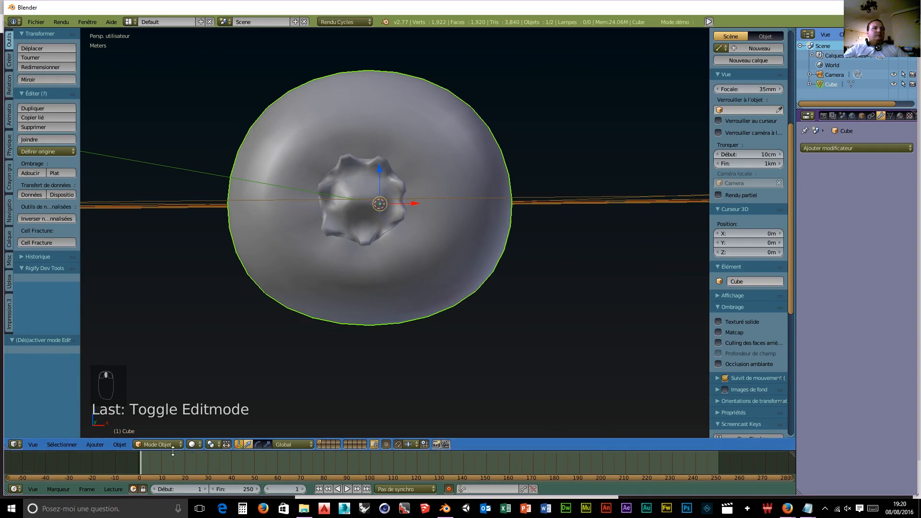
# Return to Edit Mode and circle-select faces on the near side of the stem crown and its rim.
pyautogui.click(161, 444)
pyautogui.click(154, 433)
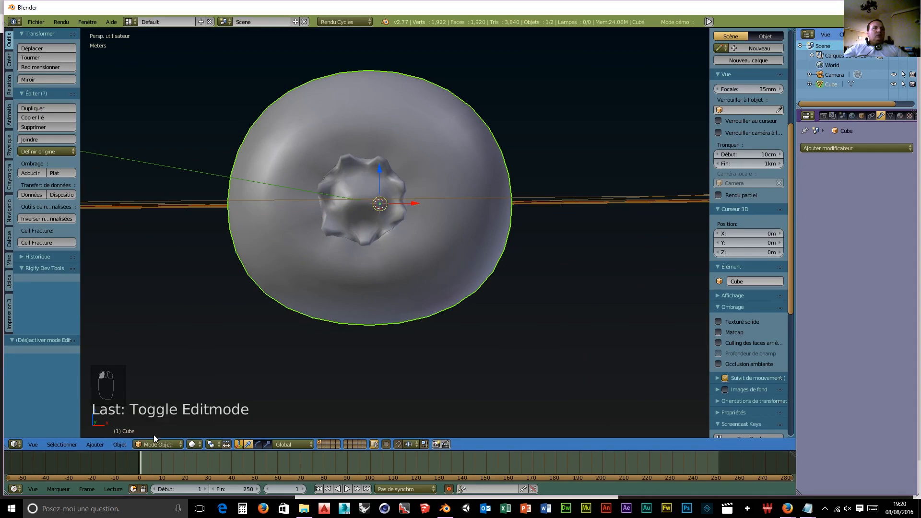
pyautogui.click(157, 442)
pyautogui.click(158, 422)
pyautogui.scroll(6, 321, 370)
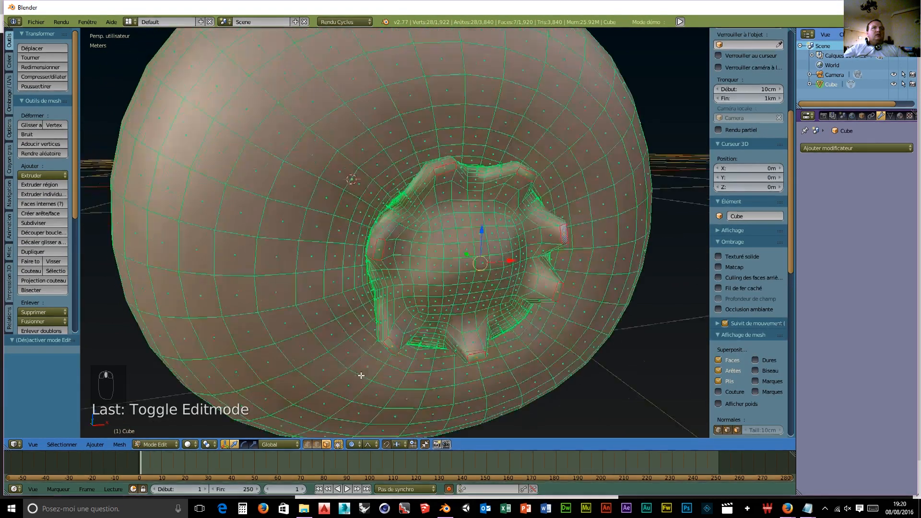
pyautogui.moveTo(361, 376); pyautogui.dragTo(370, 366, button='middle')
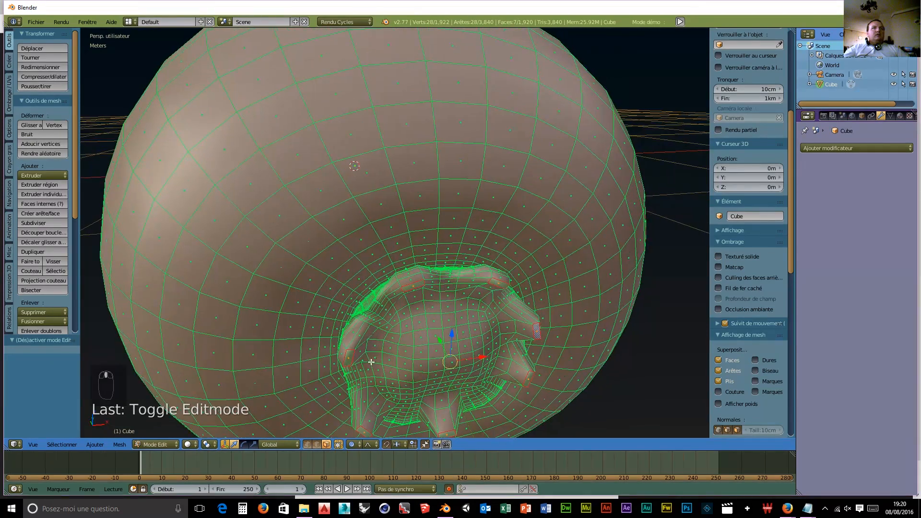
pyautogui.moveTo(380, 323); pyautogui.dragTo(424, 332, button='middle')
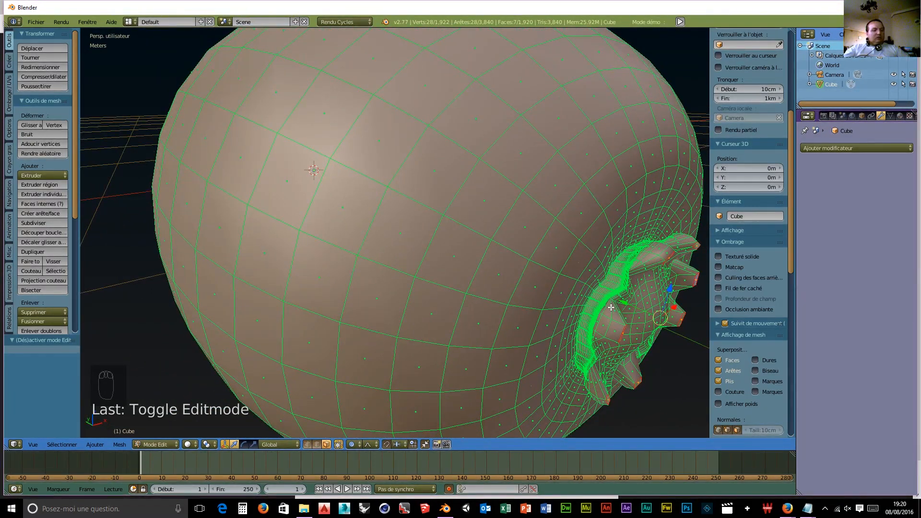
pyautogui.press('c')
pyautogui.moveTo(624, 292)
pyautogui.mouseDown()
pyautogui.moveTo(609, 302)
pyautogui.moveTo(621, 271)
pyautogui.moveTo(596, 314)
pyautogui.moveTo(588, 379)
pyautogui.moveTo(598, 382)
pyautogui.moveTo(672, 320)
pyautogui.mouseUp()
pyautogui.moveTo(672, 320)
pyautogui.mouseDown(button='middle')
pyautogui.moveTo(600, 295)
pyautogui.moveTo(629, 287)
pyautogui.mouseUp(button='middle')
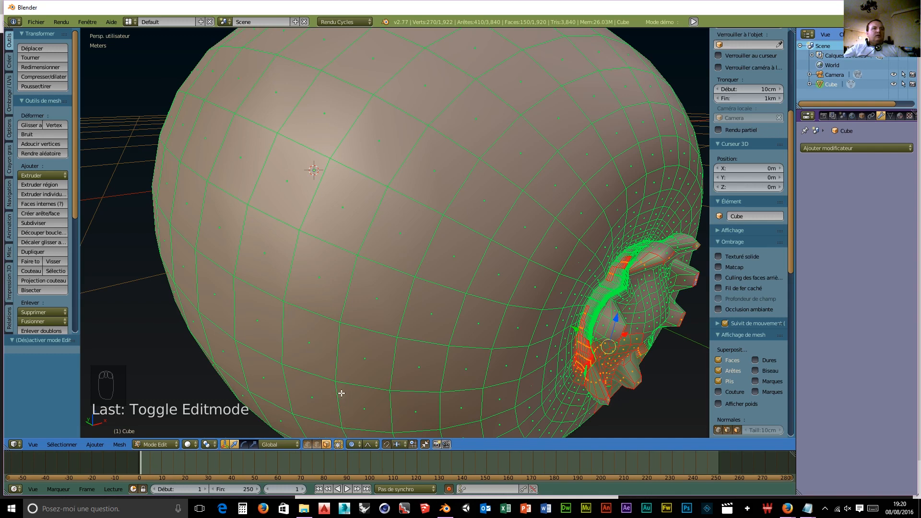
# Allow selection through the mesh and circle-select the rest of the stem crown's faces.
pyautogui.click(338, 444)
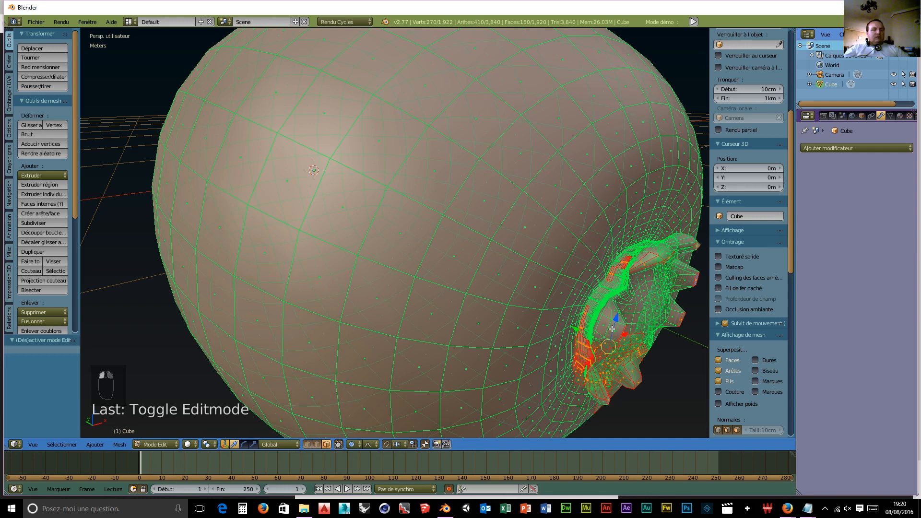
pyautogui.press('c')
pyautogui.moveTo(612, 329)
pyautogui.mouseDown()
pyautogui.moveTo(597, 327)
pyautogui.moveTo(641, 257)
pyautogui.moveTo(595, 305)
pyautogui.moveTo(584, 350)
pyautogui.moveTo(609, 381)
pyautogui.moveTo(674, 269)
pyautogui.moveTo(670, 245)
pyautogui.moveTo(683, 251)
pyautogui.moveTo(634, 254)
pyautogui.moveTo(643, 243)
pyautogui.moveTo(629, 259)
pyautogui.moveTo(674, 318)
pyautogui.moveTo(643, 368)
pyautogui.moveTo(600, 397)
pyautogui.moveTo(591, 327)
pyautogui.mouseUp()
pyautogui.moveTo(663, 258)
pyautogui.mouseDown()
pyautogui.moveTo(650, 296)
pyautogui.moveTo(642, 287)
pyautogui.moveTo(605, 345)
pyautogui.moveTo(619, 298)
pyautogui.moveTo(636, 280)
pyautogui.mouseUp()
pyautogui.rightClick(635, 277)
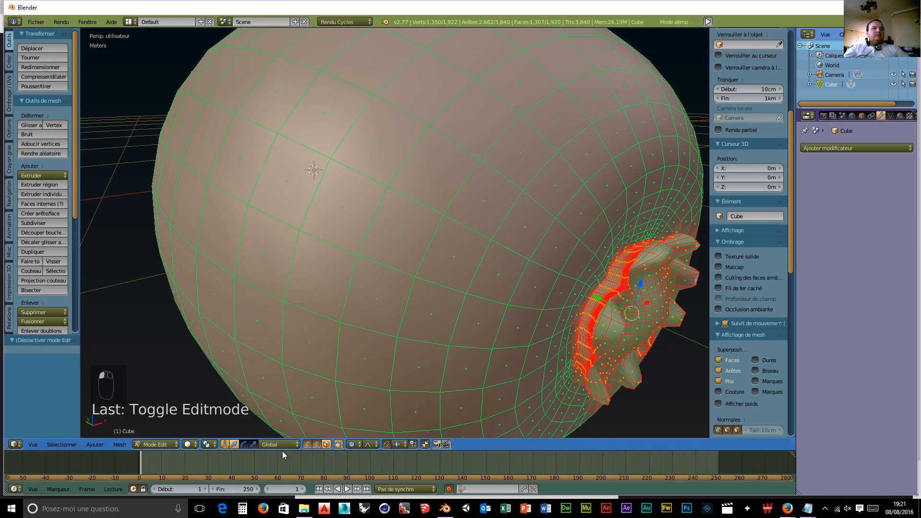
# Circle-deselect the stray body faces on the far side of the kiwi, keeping the stem crown selected.
pyautogui.moveTo(468, 391); pyautogui.dragTo(387, 370, button='middle')
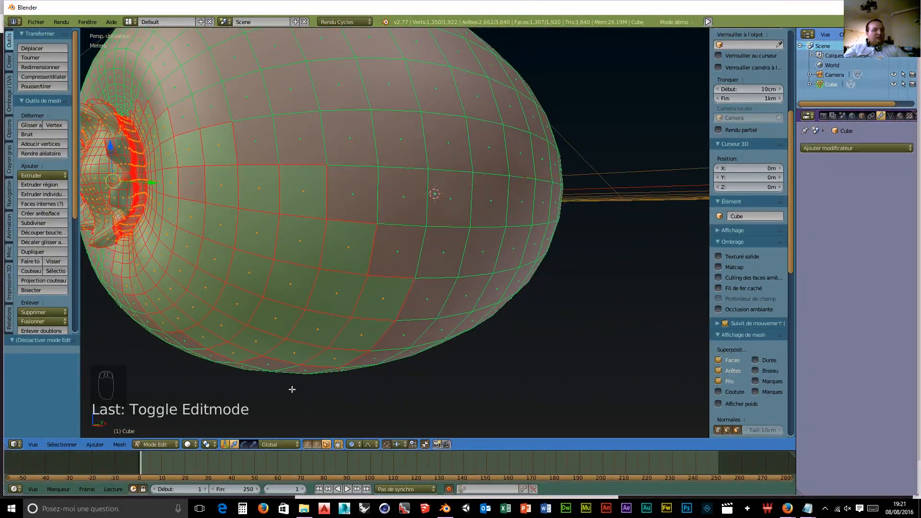
pyautogui.press('c')
pyautogui.moveTo(294, 386)
pyautogui.mouseDown(button='middle')
pyautogui.moveTo(322, 353)
pyautogui.moveTo(372, 249)
pyautogui.moveTo(252, 131)
pyautogui.moveTo(149, 102)
pyautogui.moveTo(144, 125)
pyautogui.moveTo(162, 190)
pyautogui.moveTo(143, 240)
pyautogui.mouseUp(button='middle')
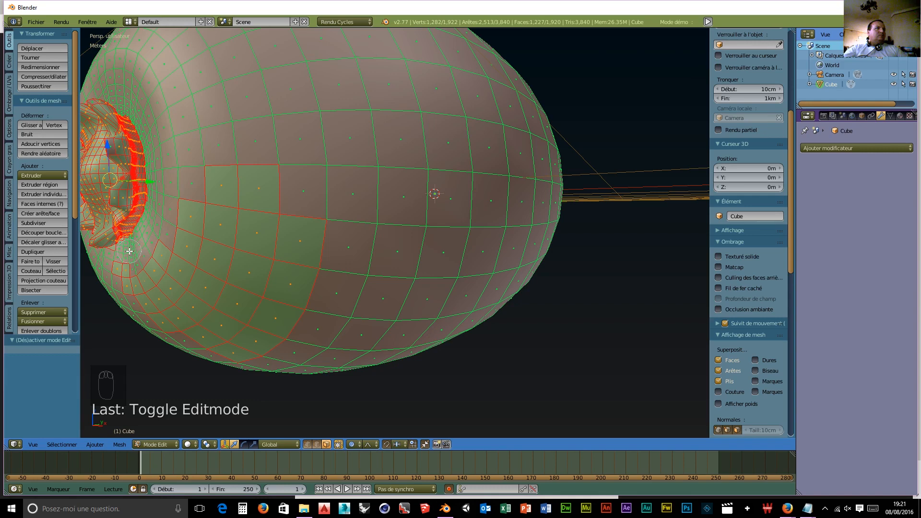
pyautogui.moveTo(129, 250)
pyautogui.mouseDown(button='middle')
pyautogui.moveTo(144, 283)
pyautogui.moveTo(267, 335)
pyautogui.moveTo(305, 194)
pyautogui.moveTo(259, 259)
pyautogui.moveTo(220, 254)
pyautogui.moveTo(200, 235)
pyautogui.moveTo(169, 260)
pyautogui.mouseUp(button='middle')
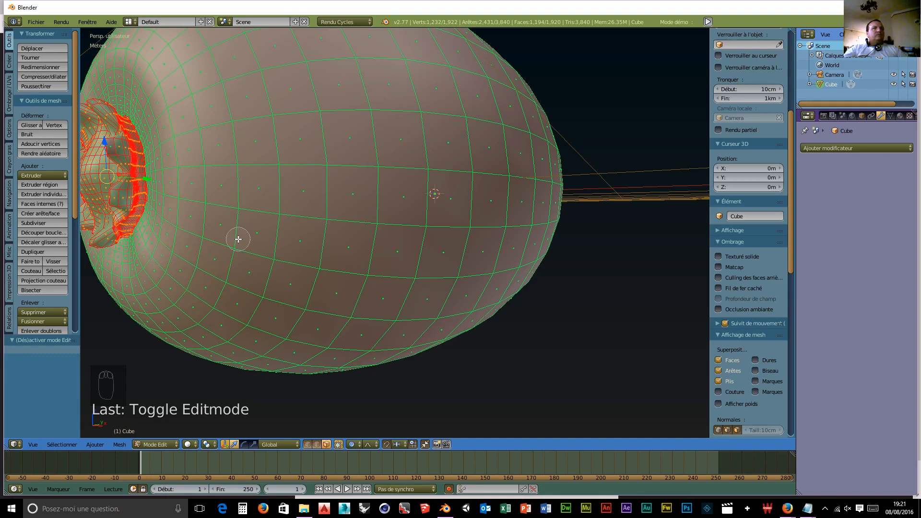
# Refine the circle selection along the lower edge of the stem crown by deselecting surplus faces.
pyautogui.moveTo(256, 237); pyautogui.dragTo(337, 215, button='middle')
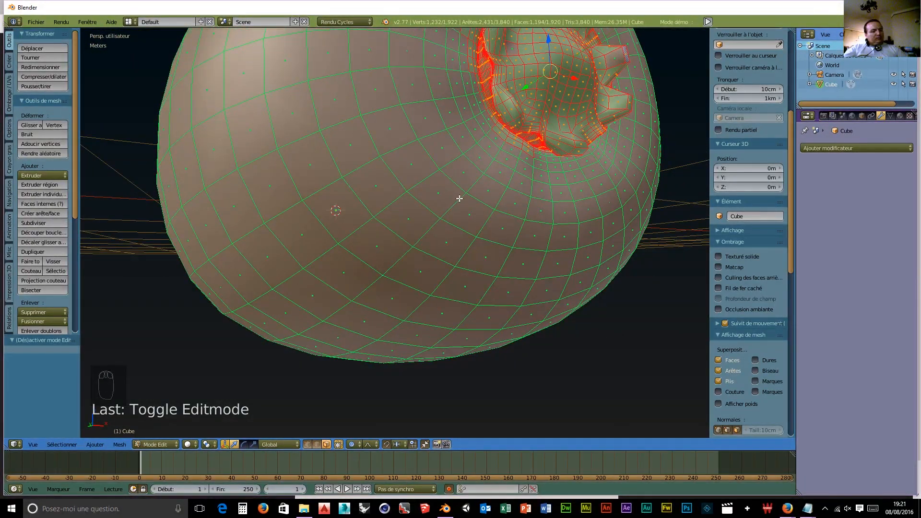
pyautogui.press('c')
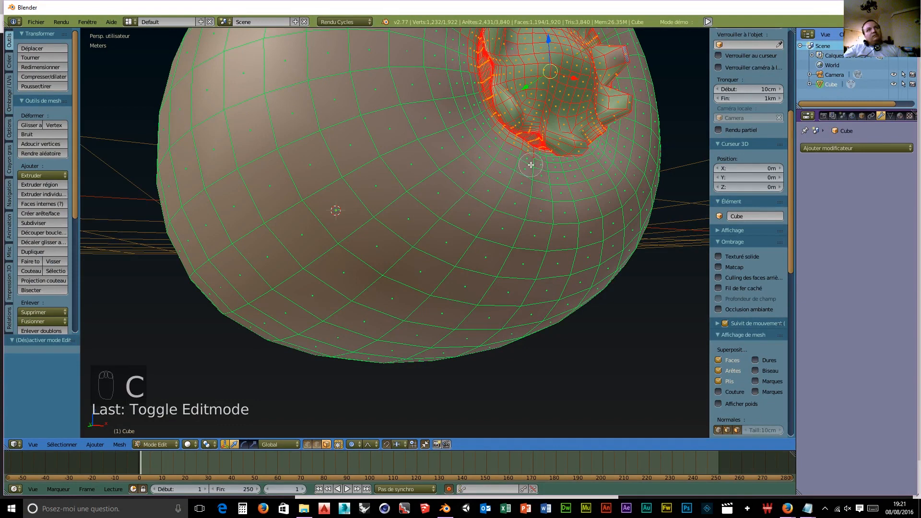
pyautogui.moveTo(486, 133); pyautogui.dragTo(471, 108)
pyautogui.rightClick(468, 100)
# Separate the selected stem crown faces from the kiwi body into their own object.
pyautogui.moveTo(468, 101)
pyautogui.mouseDown(button='middle')
pyautogui.moveTo(412, 226)
pyautogui.moveTo(436, 265)
pyautogui.moveTo(432, 383)
pyautogui.moveTo(471, 407)
pyautogui.moveTo(379, 259)
pyautogui.moveTo(339, 249)
pyautogui.moveTo(358, 251)
pyautogui.mouseUp(button='middle')
pyautogui.scroll(-4, 340, 248)
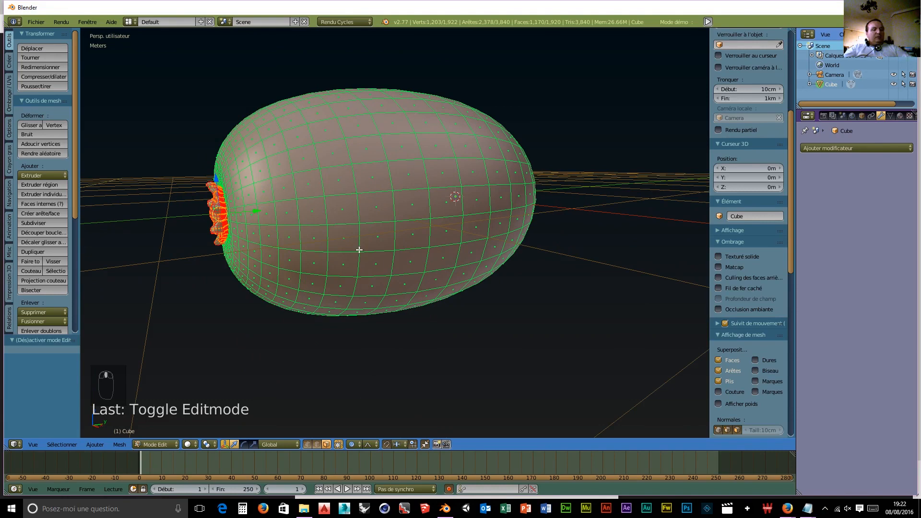
pyautogui.press('p')
pyautogui.click(350, 250)
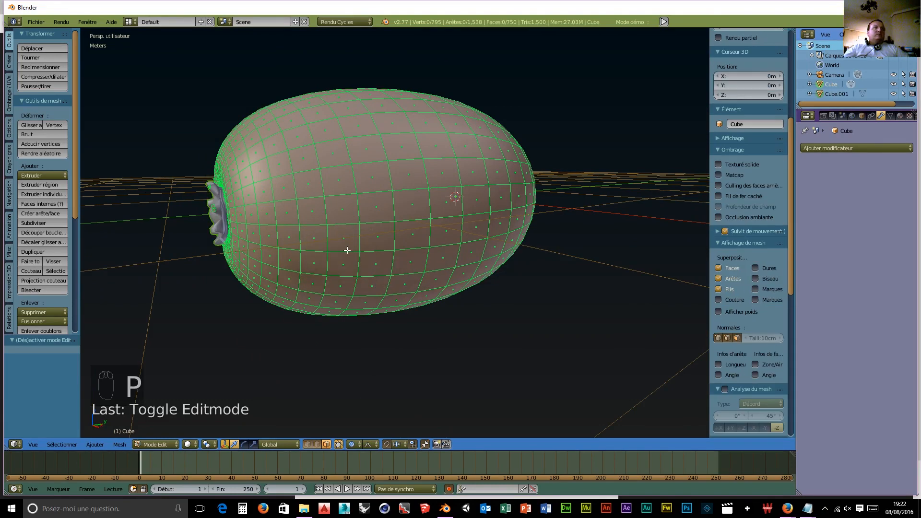
# Add a Subdivision Surface modifier to the kiwi body with 3 view subdivisions and 3 render subdivisions.
pyautogui.moveTo(359, 238); pyautogui.dragTo(352, 240, button='middle')
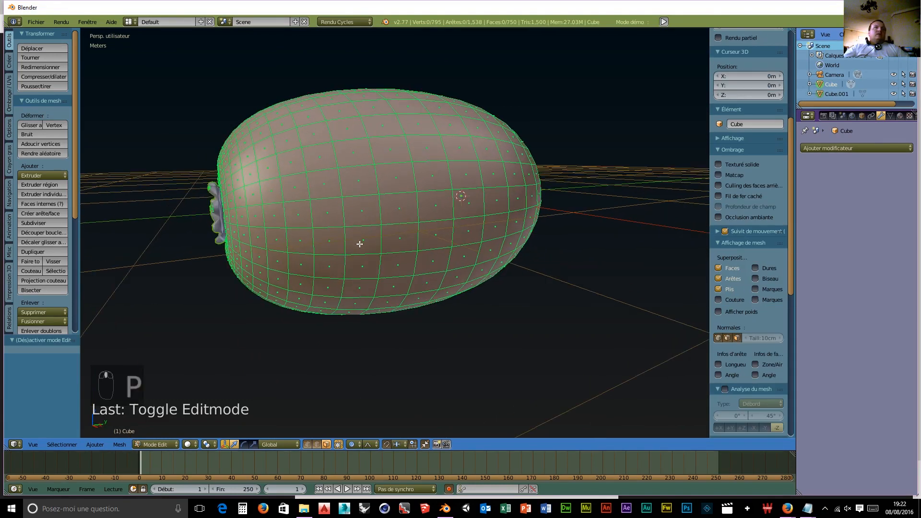
pyautogui.moveTo(615, 199); pyautogui.dragTo(708, 183, button='middle')
pyautogui.moveTo(505, 200); pyautogui.dragTo(516, 214, button='middle')
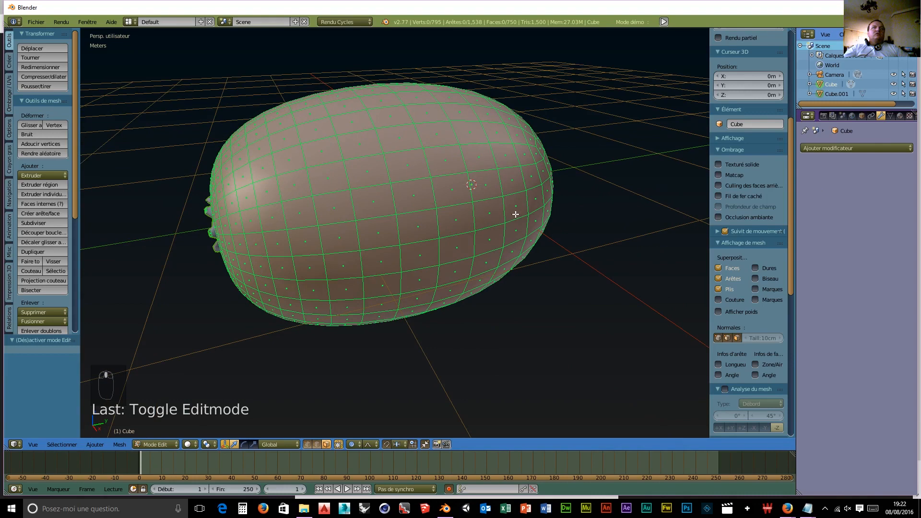
pyautogui.click(848, 146)
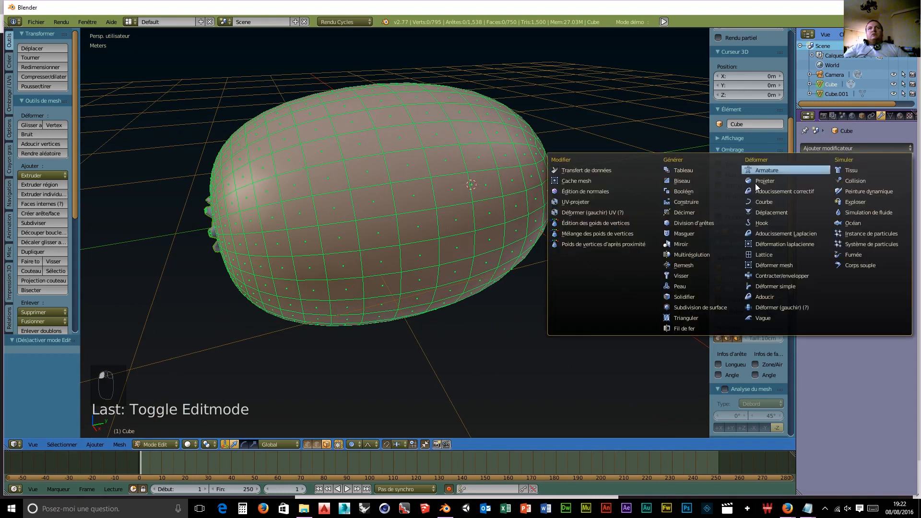
pyautogui.click(700, 307)
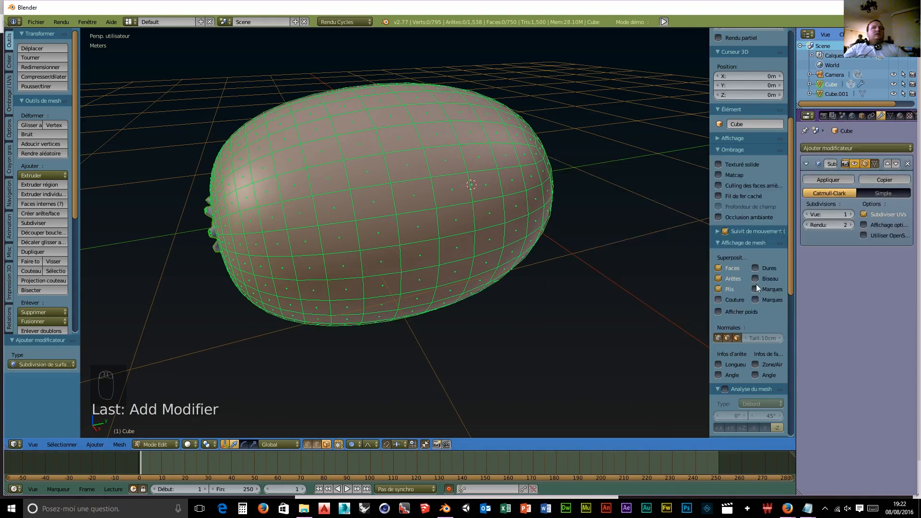
pyautogui.click(850, 214)
pyautogui.click(851, 214)
pyautogui.click(850, 225)
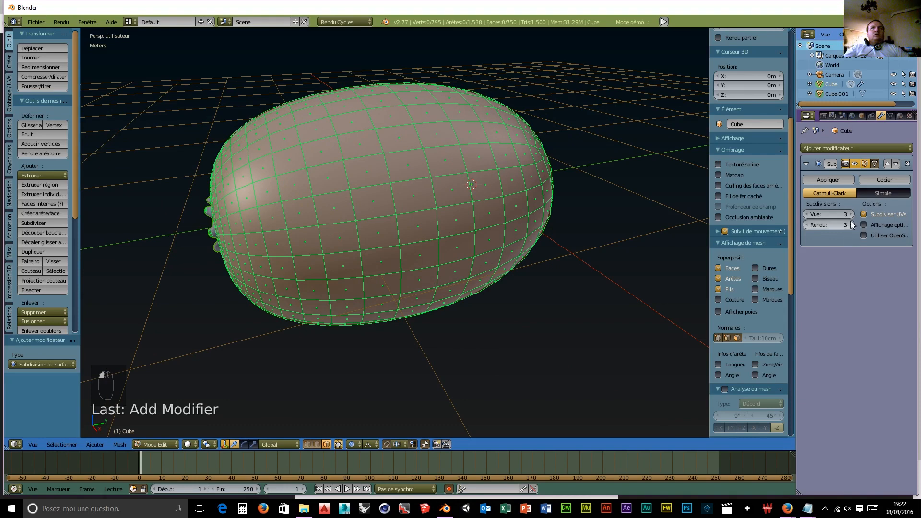
# Switch the kiwi body to Object Mode and apply its Subdivision Surface modifier.
pyautogui.click(830, 179)
pyautogui.click(173, 444)
pyautogui.click(192, 428)
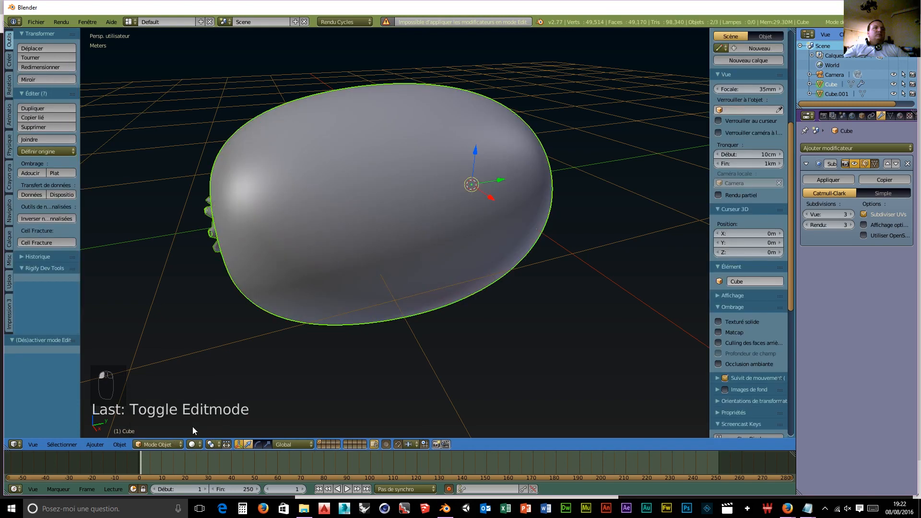
pyautogui.click(814, 181)
# Select the separated stem crown object and enter Edit Mode to inspect its mesh up close.
pyautogui.moveTo(589, 239); pyautogui.dragTo(188, 221, button='middle')
pyautogui.scroll(4, 316, 252)
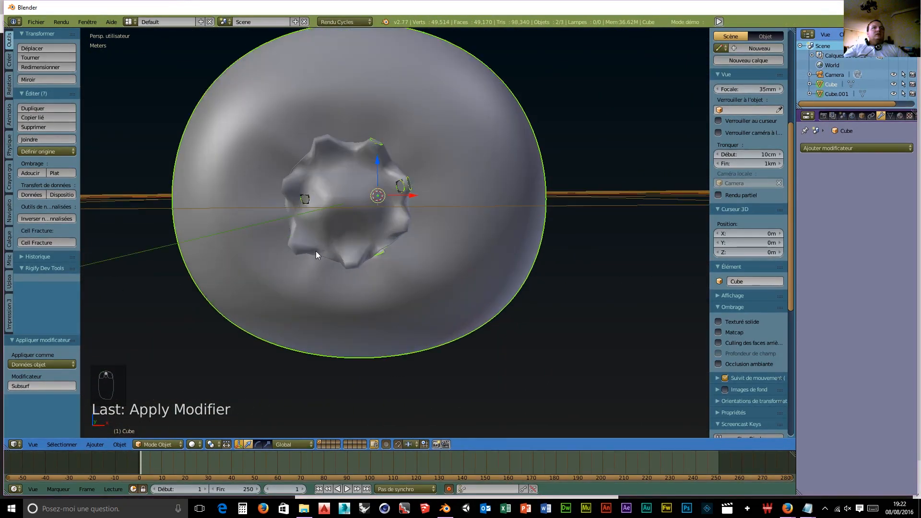
pyautogui.moveTo(323, 235); pyautogui.dragTo(384, 249, button='middle')
pyautogui.rightClick(296, 181)
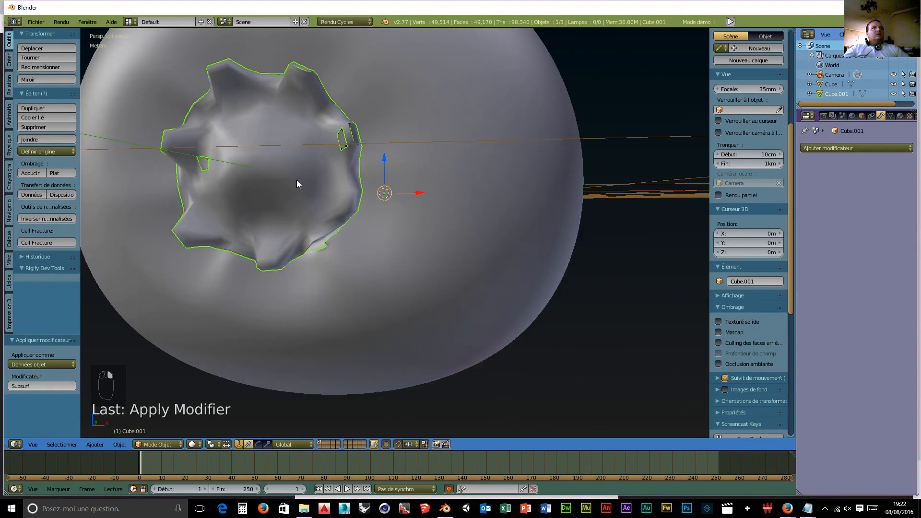
pyautogui.moveTo(315, 193)
pyautogui.mouseDown(button='middle')
pyautogui.moveTo(351, 195)
pyautogui.moveTo(318, 204)
pyautogui.mouseUp(button='middle')
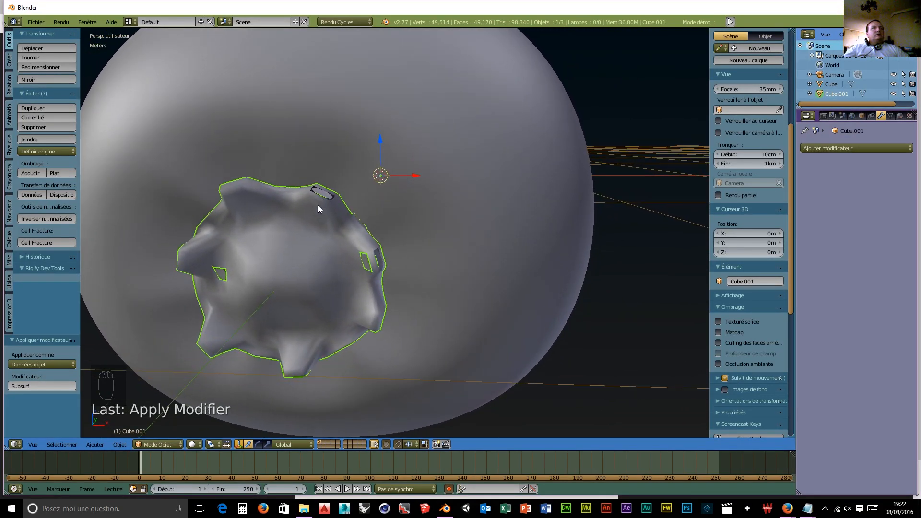
pyautogui.click(175, 445)
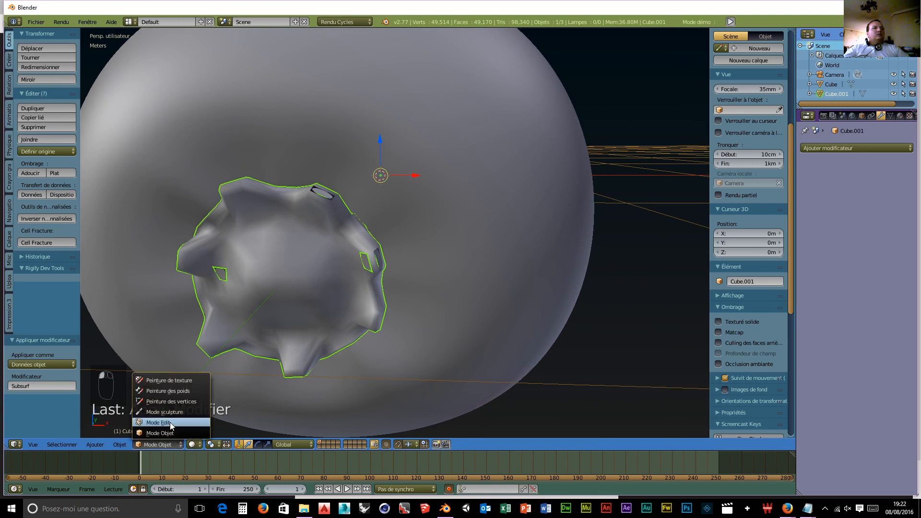
pyautogui.click(171, 422)
pyautogui.moveTo(242, 381); pyautogui.dragTo(272, 370, button='middle')
pyautogui.scroll(2, 266, 340)
pyautogui.scroll(-3, 266, 340)
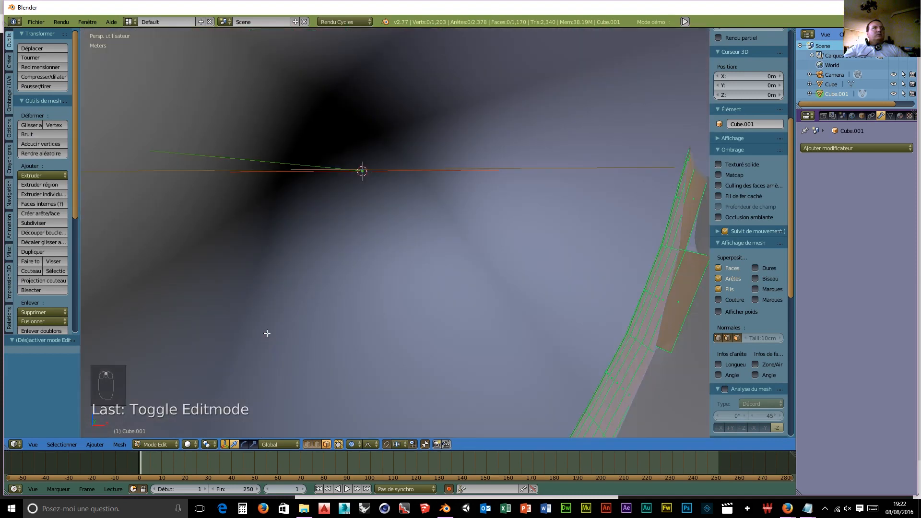
pyautogui.moveTo(268, 309); pyautogui.dragTo(267, 314, button='middle')
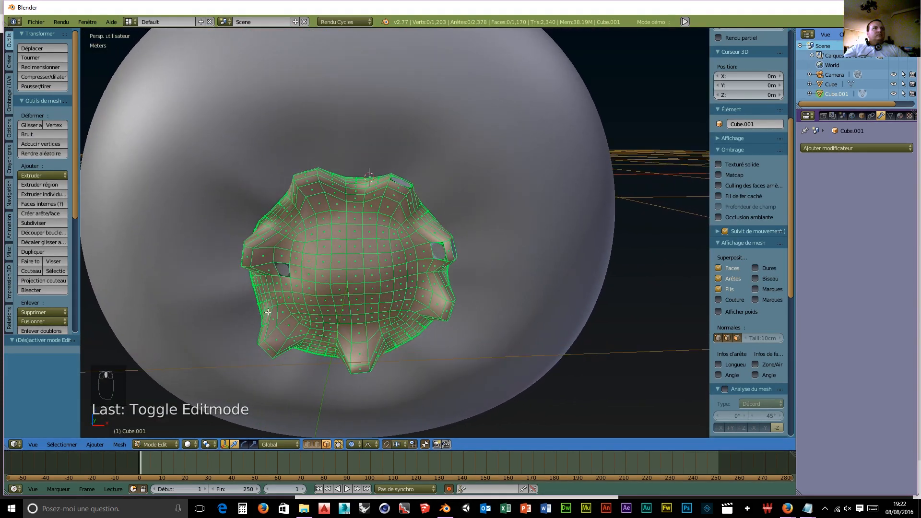
pyautogui.moveTo(300, 277)
pyautogui.mouseDown(button='middle')
pyautogui.moveTo(369, 288)
pyautogui.moveTo(343, 289)
pyautogui.mouseUp(button='middle')
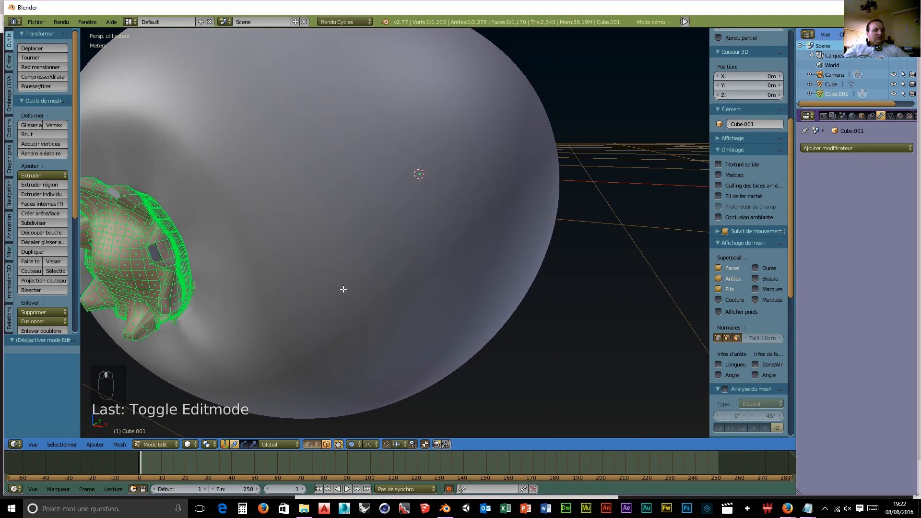
# Run Split on the stem crown, select its whole mesh and try to slide its vertices.
pyautogui.press('y')
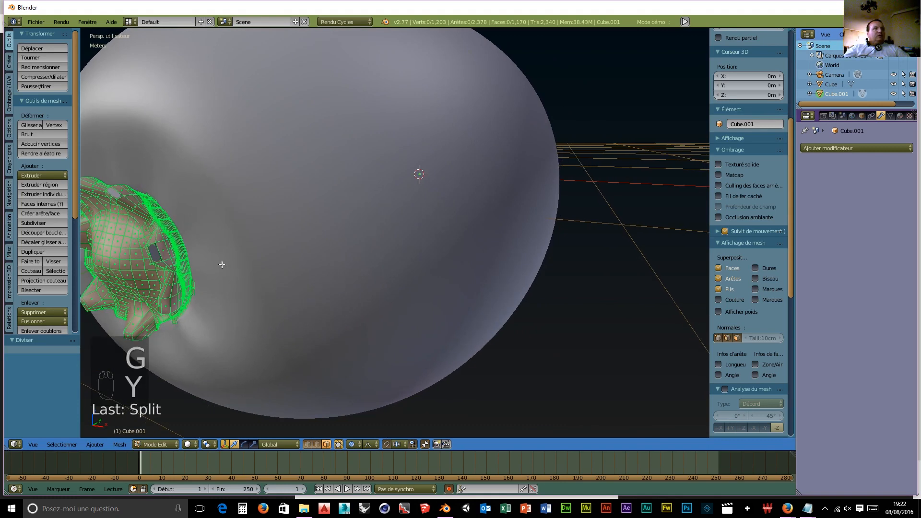
pyautogui.press('y')
pyautogui.press('a')
pyautogui.press('a')
pyautogui.press('a')
pyautogui.press('a')
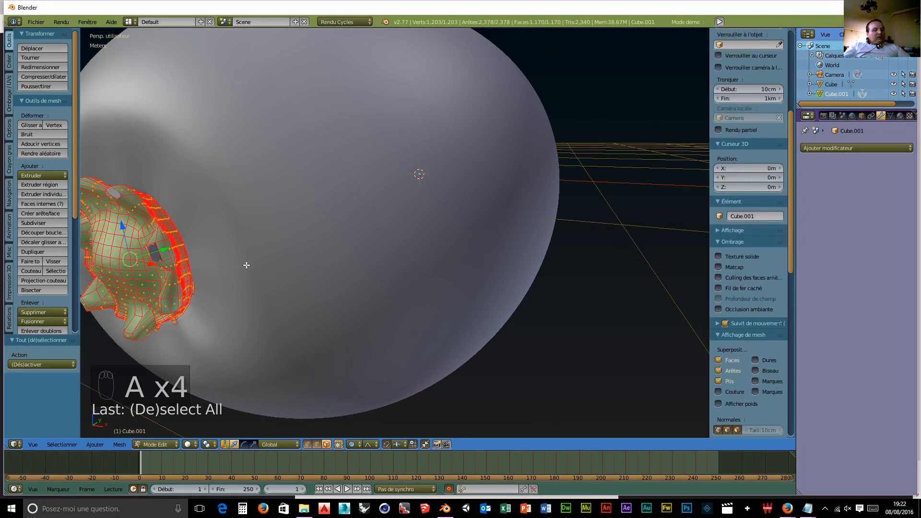
pyautogui.press('g')
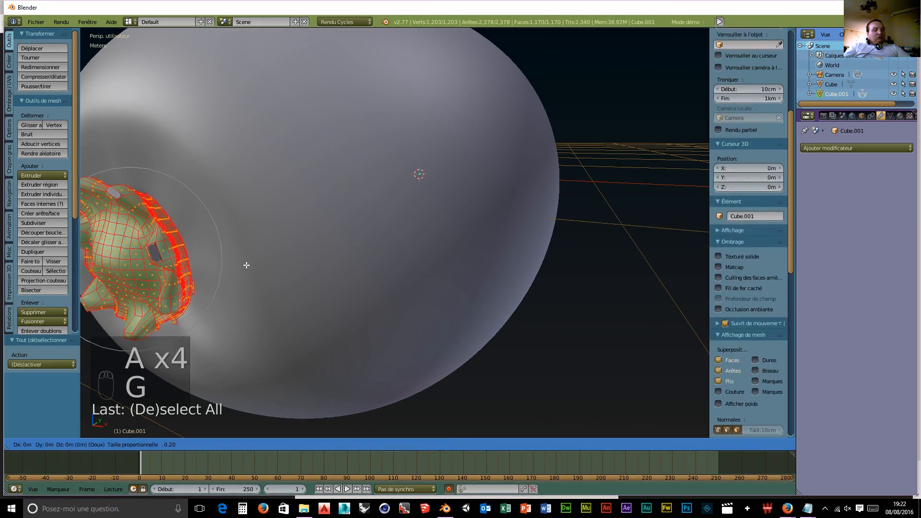
pyautogui.press('g')
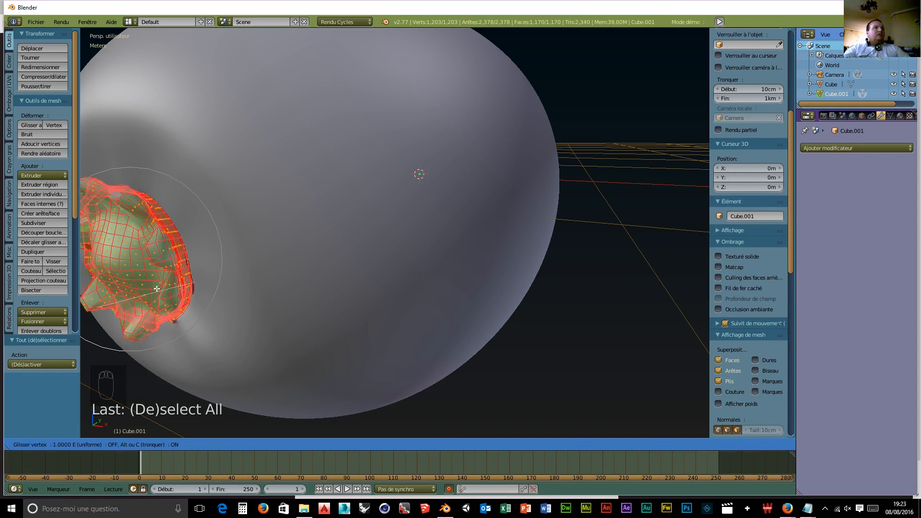
pyautogui.rightClick(157, 288)
pyautogui.scroll(-3, 247, 264)
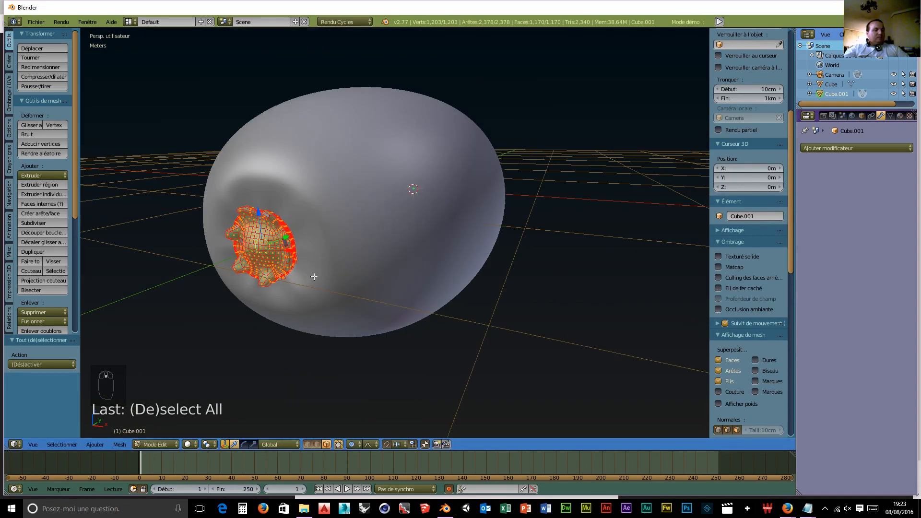
# Move the whole stem crown mesh about -31.2 cm along Y, away from the kiwi body.
pyautogui.press('a')
pyautogui.press('a')
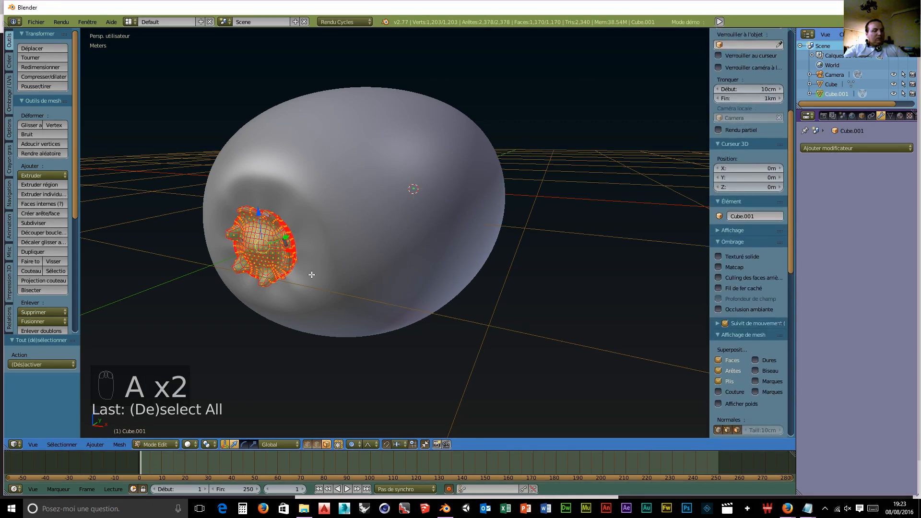
pyautogui.moveTo(286, 238); pyautogui.dragTo(216, 250)
pyautogui.moveTo(216, 250); pyautogui.dragTo(375, 309, button='middle')
pyautogui.scroll(6, 374, 310)
pyautogui.scroll(-6, 374, 309)
pyautogui.scroll(-2, 374, 310)
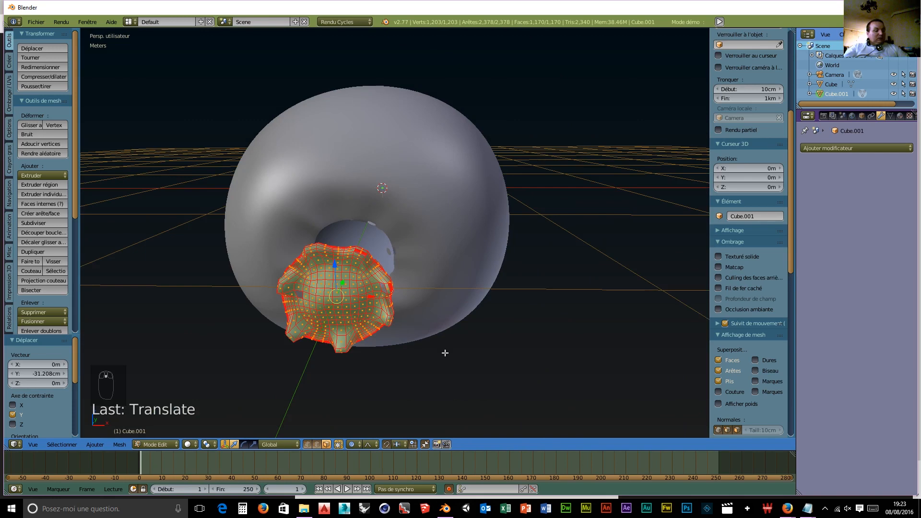
# Undo the stem crown's move along with the selection and split operations made before it.
pyautogui.hotkey('ctrl', 'z')
pyautogui.hotkey('ctrl', 'z')
pyautogui.hotkey('ctrl', 'z')
pyautogui.hotkey('ctrl', 'z')
pyautogui.hotkey('ctrl', 'z')
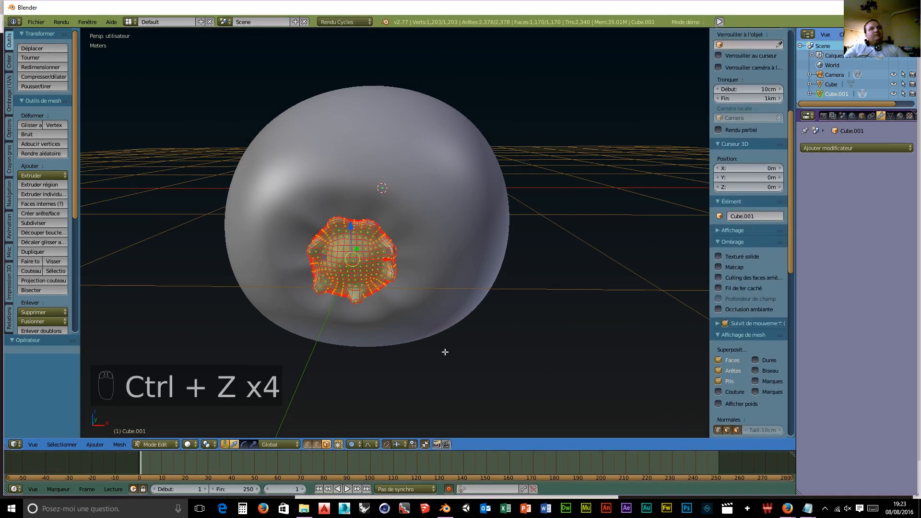
pyautogui.hotkey('ctrl', 'z')
pyautogui.hotkey('ctrl', 'z')
pyautogui.hotkey('ctrl', 'z')
pyautogui.hotkey('ctrl', 'z')
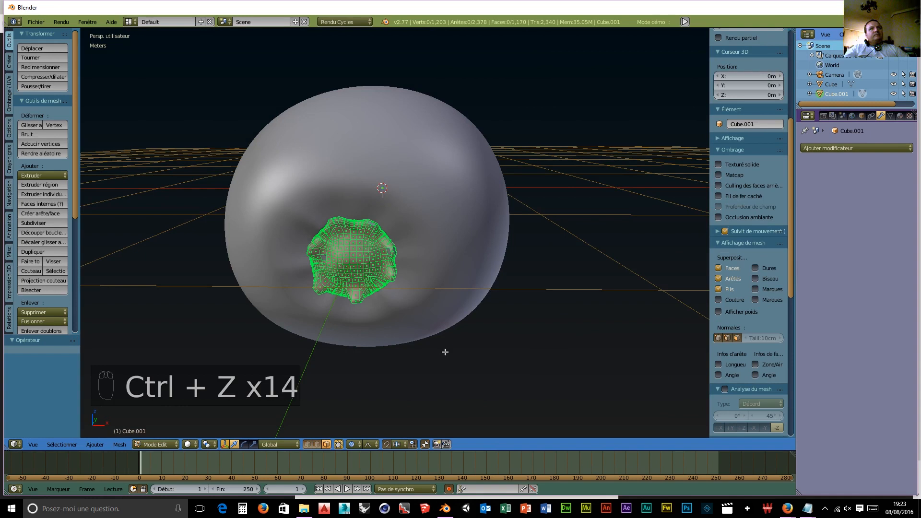
pyautogui.hotkey('ctrl', 'z')
pyautogui.hotkey('ctrl', 'z')
pyautogui.hotkey('ctrl', 'z')
pyautogui.hotkey('ctrl', 'z')
pyautogui.hotkey('ctrl', 'z')
pyautogui.hotkey('ctrl', 'z')
pyautogui.hotkey('ctrl', 'z')
# Return to Object Mode and undo the applied subdivision and the crown's separation, keeping the modelled crown on the single kiwi mesh.
pyautogui.click(158, 445)
pyautogui.click(162, 432)
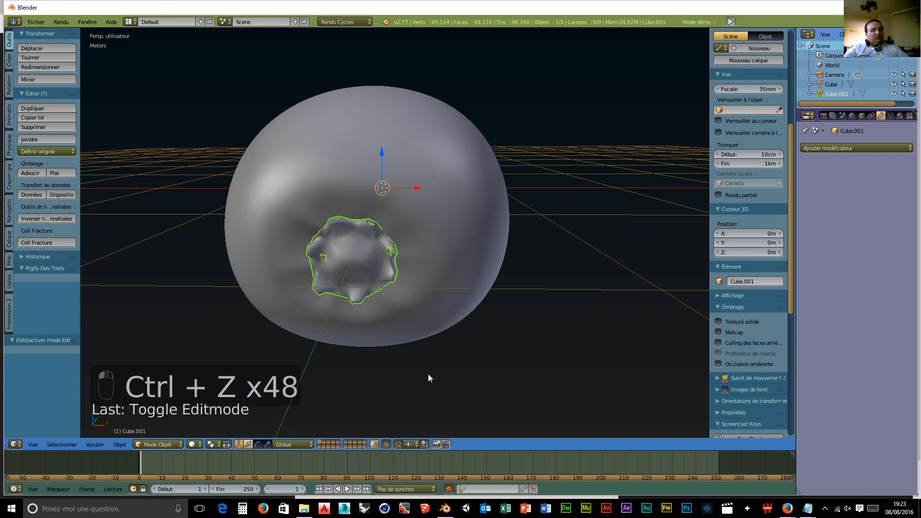
pyautogui.hotkey('ctrl', 'z')
pyautogui.hotkey('ctrl', 'z')
pyautogui.hotkey('ctrl', 'z')
pyautogui.hotkey('ctrl', 'z')
pyautogui.hotkey('ctrl', 'z')
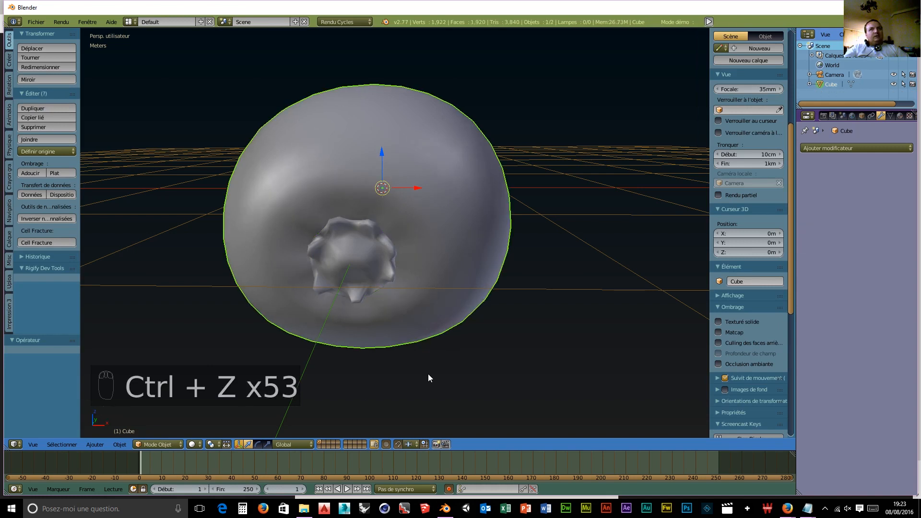
pyautogui.hotkey('ctrl', 'z')
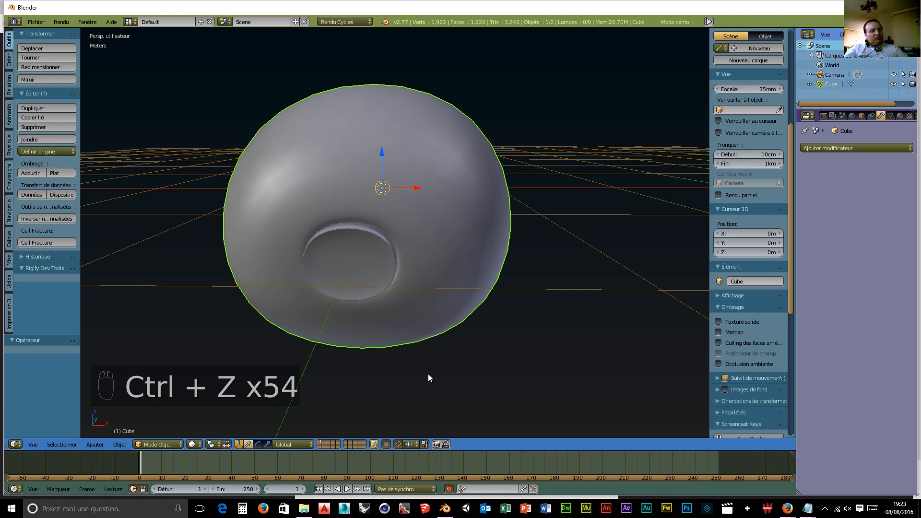
pyautogui.hotkey('ctrl', 'shift', 'z')
# Enter Edit Mode on the kiwi and circle-select the front faces of the stem crown, including its centre.
pyautogui.scroll(3, 387, 372)
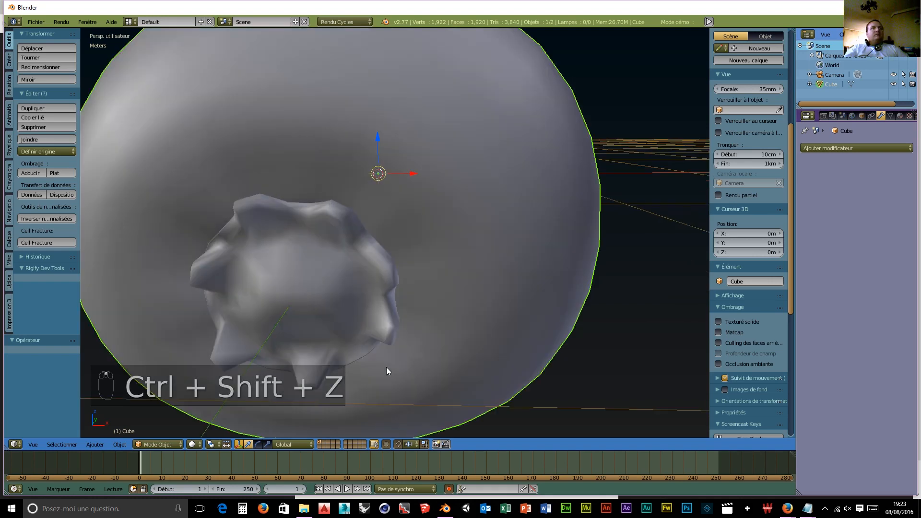
pyautogui.moveTo(392, 367)
pyautogui.mouseDown(button='middle')
pyautogui.moveTo(422, 367)
pyautogui.moveTo(401, 378)
pyautogui.mouseUp(button='middle')
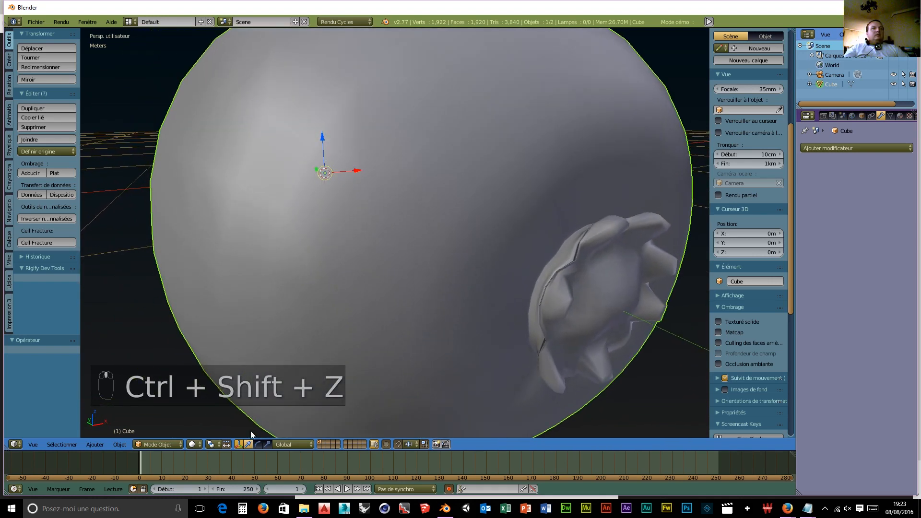
pyautogui.click(148, 444)
pyautogui.click(163, 420)
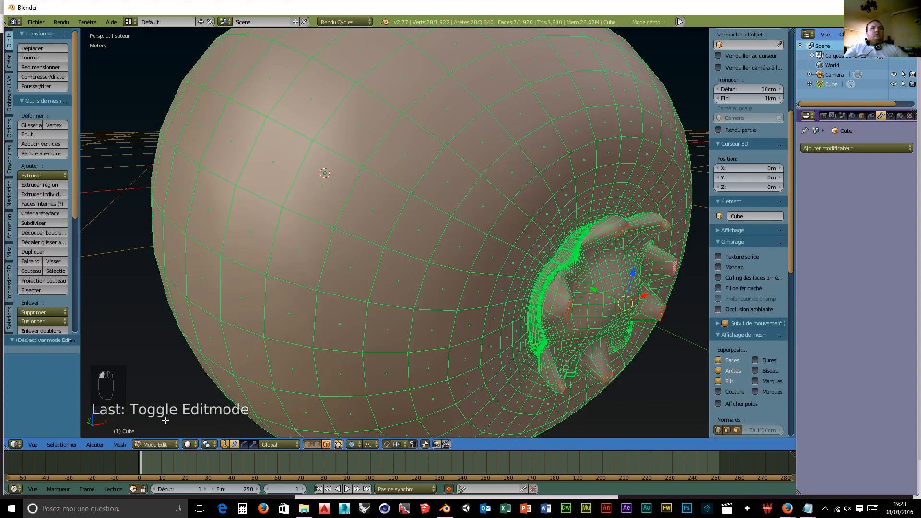
pyautogui.moveTo(453, 380); pyautogui.dragTo(435, 371, button='middle')
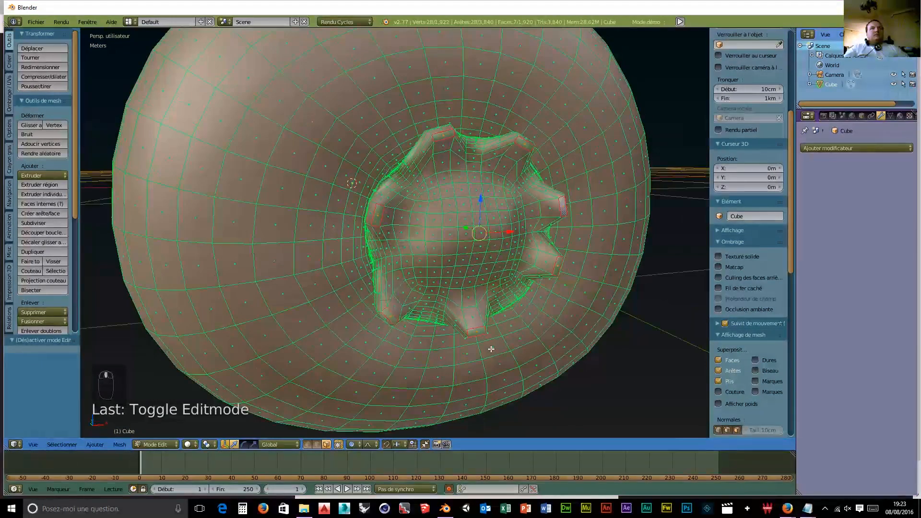
pyautogui.scroll(3, 491, 348)
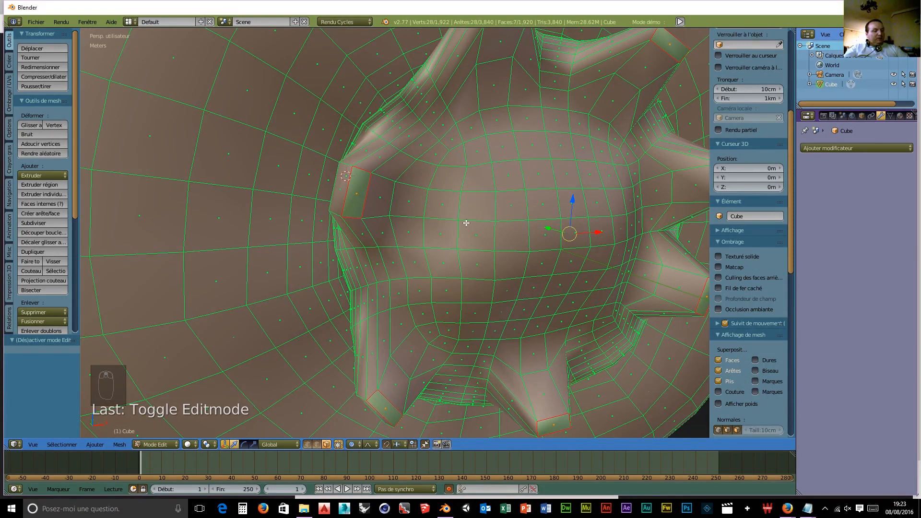
pyautogui.press('c')
pyautogui.moveTo(469, 220)
pyautogui.mouseDown()
pyautogui.moveTo(381, 195)
pyautogui.moveTo(392, 137)
pyautogui.moveTo(421, 103)
pyautogui.moveTo(485, 58)
pyautogui.moveTo(565, 113)
pyautogui.moveTo(502, 52)
pyautogui.moveTo(607, 103)
pyautogui.moveTo(640, 91)
pyautogui.moveTo(669, 180)
pyautogui.moveTo(643, 249)
pyautogui.moveTo(626, 164)
pyautogui.moveTo(623, 272)
pyautogui.moveTo(603, 325)
pyautogui.moveTo(681, 292)
pyautogui.moveTo(574, 196)
pyautogui.moveTo(545, 345)
pyautogui.moveTo(549, 257)
pyautogui.moveTo(602, 333)
pyautogui.moveTo(515, 375)
pyautogui.moveTo(428, 360)
pyautogui.moveTo(381, 365)
pyautogui.moveTo(370, 250)
pyautogui.moveTo(438, 244)
pyautogui.moveTo(507, 325)
pyautogui.moveTo(418, 303)
pyautogui.moveTo(414, 157)
pyautogui.moveTo(511, 153)
pyautogui.mouseUp()
pyautogui.moveTo(515, 231); pyautogui.dragTo(548, 237, button='middle')
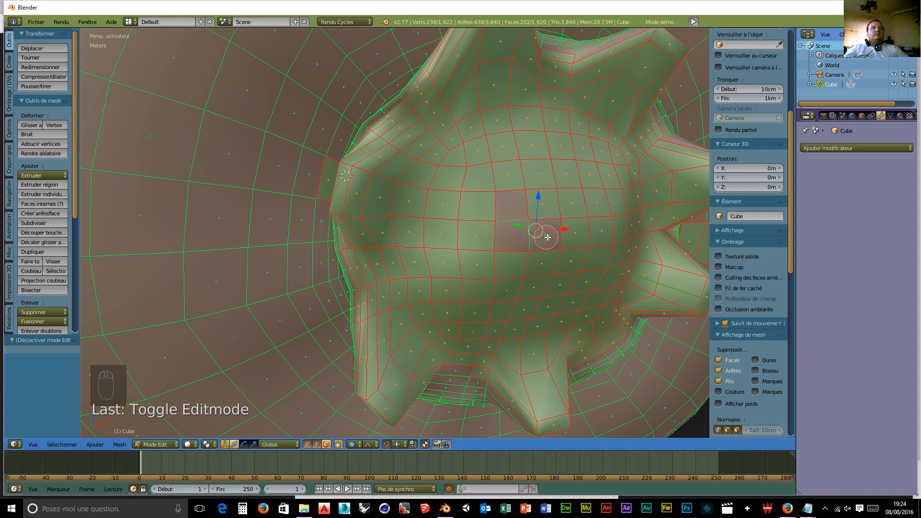
pyautogui.moveTo(522, 207); pyautogui.dragTo(557, 229)
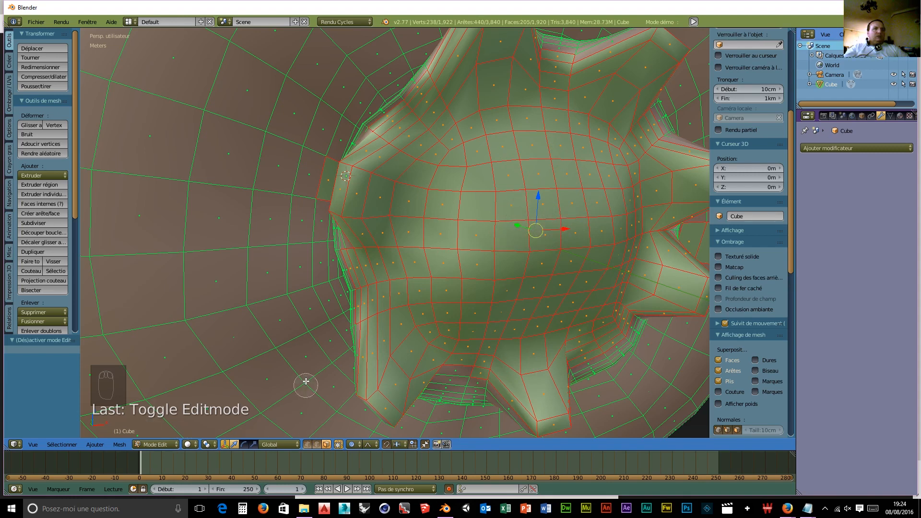
# Allow selection through the mesh and circle-select the stem crown's hidden faces around its rim and points.
pyautogui.press('c')
pyautogui.moveTo(398, 96)
pyautogui.mouseDown()
pyautogui.moveTo(348, 312)
pyautogui.moveTo(353, 379)
pyautogui.moveTo(373, 322)
pyautogui.moveTo(405, 407)
pyautogui.moveTo(437, 382)
pyautogui.moveTo(387, 391)
pyautogui.moveTo(514, 391)
pyautogui.moveTo(474, 374)
pyautogui.moveTo(456, 379)
pyautogui.moveTo(504, 403)
pyautogui.moveTo(631, 336)
pyautogui.moveTo(576, 363)
pyautogui.moveTo(531, 325)
pyautogui.mouseUp()
pyautogui.moveTo(600, 207)
pyautogui.mouseDown()
pyautogui.moveTo(658, 245)
pyautogui.moveTo(582, 253)
pyautogui.moveTo(614, 319)
pyautogui.moveTo(662, 257)
pyautogui.mouseUp()
pyautogui.moveTo(643, 293)
pyautogui.mouseDown()
pyautogui.moveTo(666, 211)
pyautogui.moveTo(631, 268)
pyautogui.moveTo(645, 154)
pyautogui.moveTo(659, 179)
pyautogui.moveTo(654, 77)
pyautogui.moveTo(537, 46)
pyautogui.moveTo(436, 53)
pyautogui.moveTo(579, 90)
pyautogui.moveTo(635, 130)
pyautogui.moveTo(653, 114)
pyautogui.moveTo(514, 30)
pyautogui.moveTo(396, 91)
pyautogui.moveTo(491, 109)
pyautogui.mouseUp()
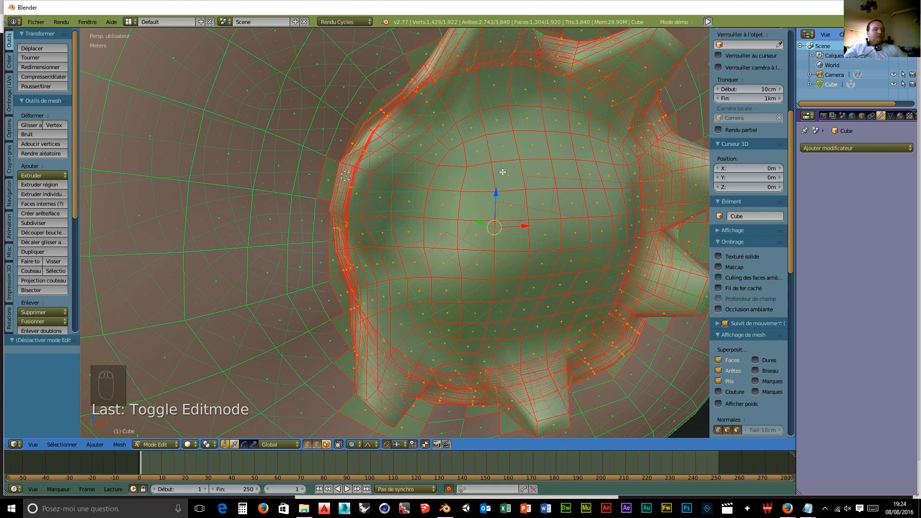
# Circle-select the missed faces on the stem crown's upper points and outer rim, still selecting through the mesh.
pyautogui.moveTo(502, 172); pyautogui.dragTo(425, 185, button='middle')
pyautogui.moveTo(252, 137); pyautogui.dragTo(290, 163, button='middle')
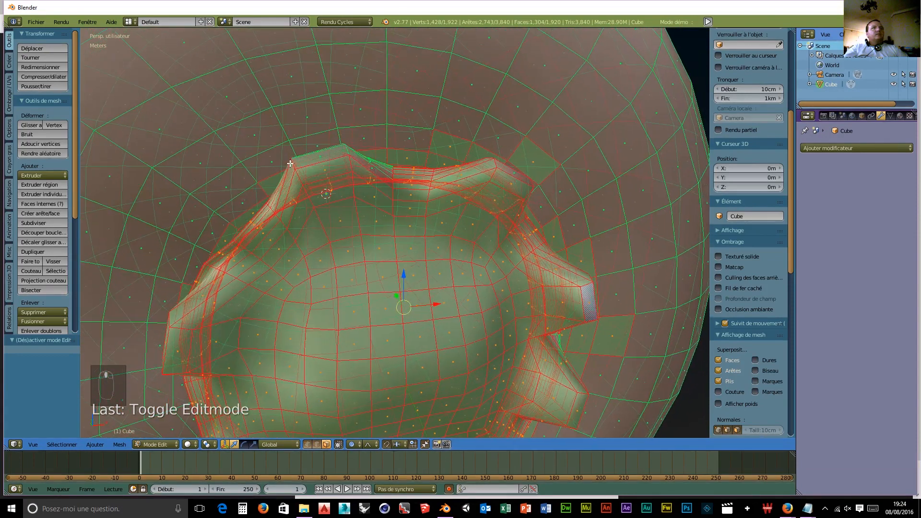
pyautogui.press('c')
pyautogui.moveTo(360, 148)
pyautogui.mouseDown()
pyautogui.moveTo(370, 161)
pyautogui.moveTo(304, 164)
pyautogui.moveTo(264, 236)
pyautogui.moveTo(308, 214)
pyautogui.moveTo(500, 191)
pyautogui.moveTo(483, 219)
pyautogui.mouseUp()
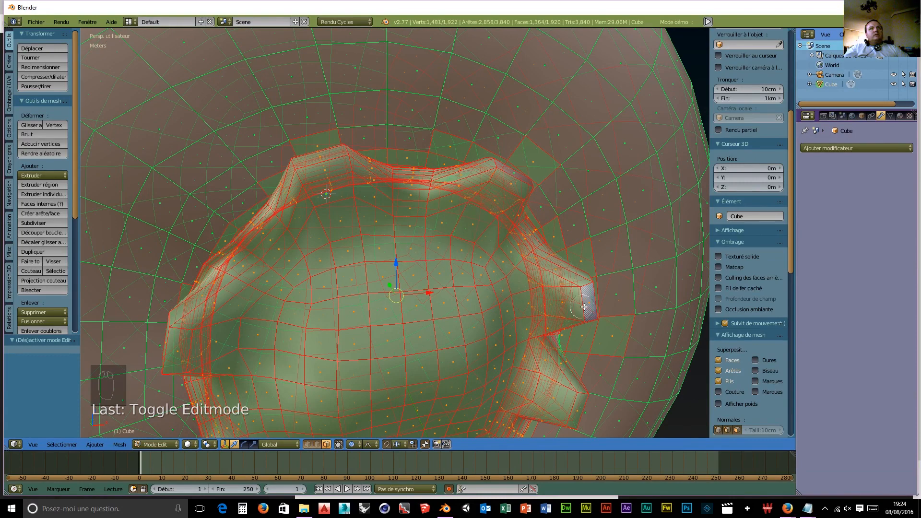
pyautogui.rightClick(500, 331)
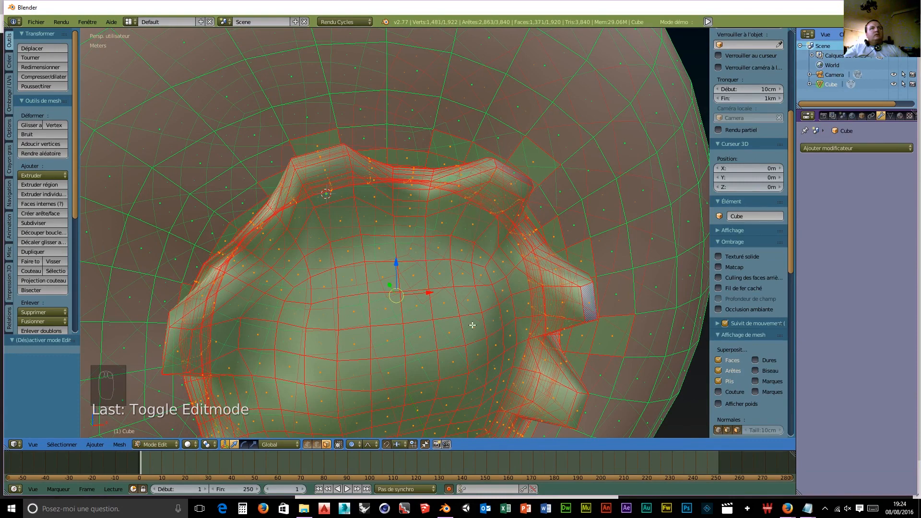
# Limit selection to visible faces and circle-deselect the stray body faces along the kiwi's side.
pyautogui.moveTo(458, 334); pyautogui.dragTo(457, 284, button='middle')
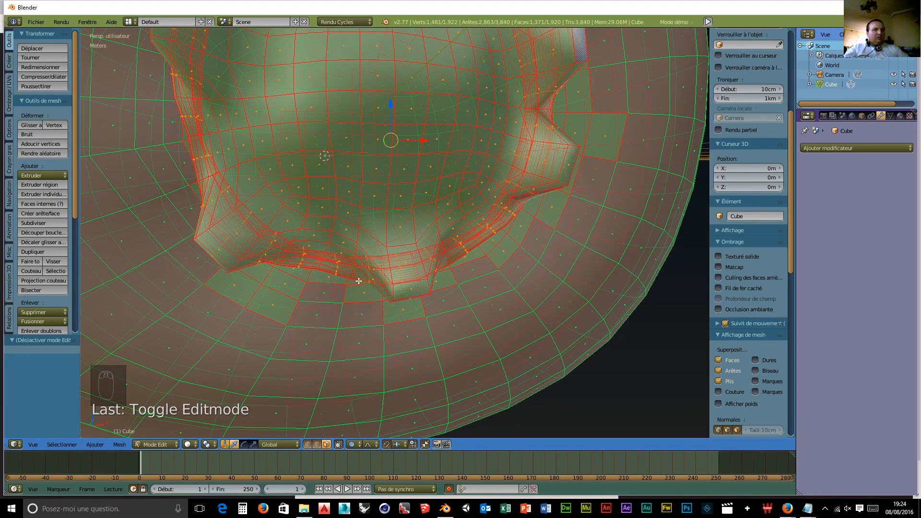
pyautogui.moveTo(516, 290); pyautogui.dragTo(422, 298, button='middle')
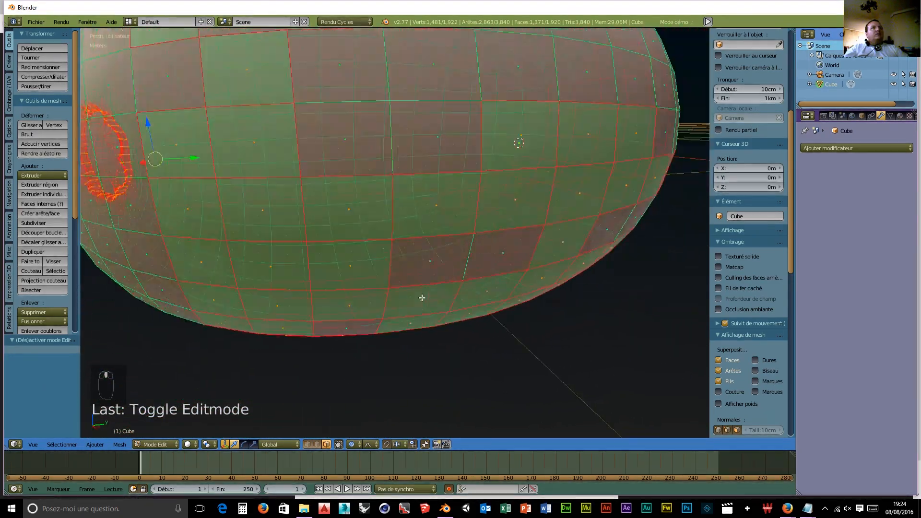
pyautogui.click(338, 444)
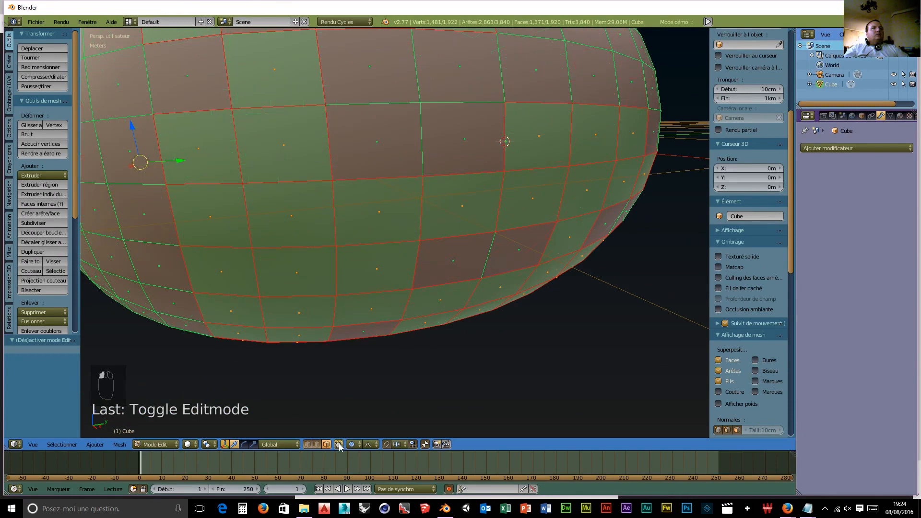
pyautogui.scroll(-5, 338, 237)
pyautogui.press('c')
pyautogui.moveTo(350, 220)
pyautogui.mouseDown(button='middle')
pyautogui.moveTo(343, 199)
pyautogui.moveTo(325, 224)
pyautogui.moveTo(520, 208)
pyautogui.moveTo(413, 225)
pyautogui.moveTo(482, 267)
pyautogui.moveTo(323, 292)
pyautogui.moveTo(437, 58)
pyautogui.moveTo(499, 121)
pyautogui.mouseUp(button='middle')
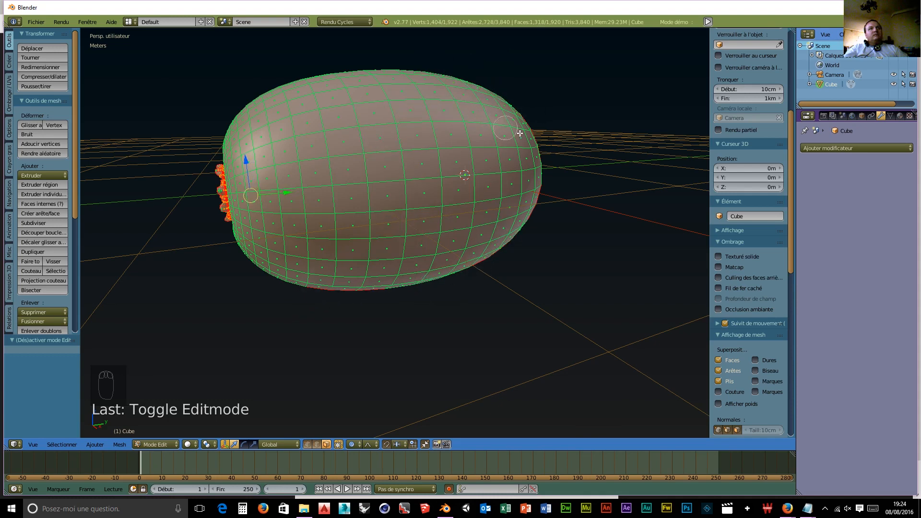
pyautogui.rightClick(597, 225)
# Circle-deselect the stray body faces on the kiwi's far end and underside.
pyautogui.moveTo(597, 226)
pyautogui.mouseDown(button='middle')
pyautogui.moveTo(569, 236)
pyautogui.moveTo(461, 226)
pyautogui.moveTo(468, 230)
pyautogui.moveTo(431, 201)
pyautogui.moveTo(500, 161)
pyautogui.moveTo(571, 272)
pyautogui.moveTo(487, 289)
pyautogui.moveTo(496, 312)
pyautogui.moveTo(374, 282)
pyautogui.moveTo(492, 273)
pyautogui.mouseUp(button='middle')
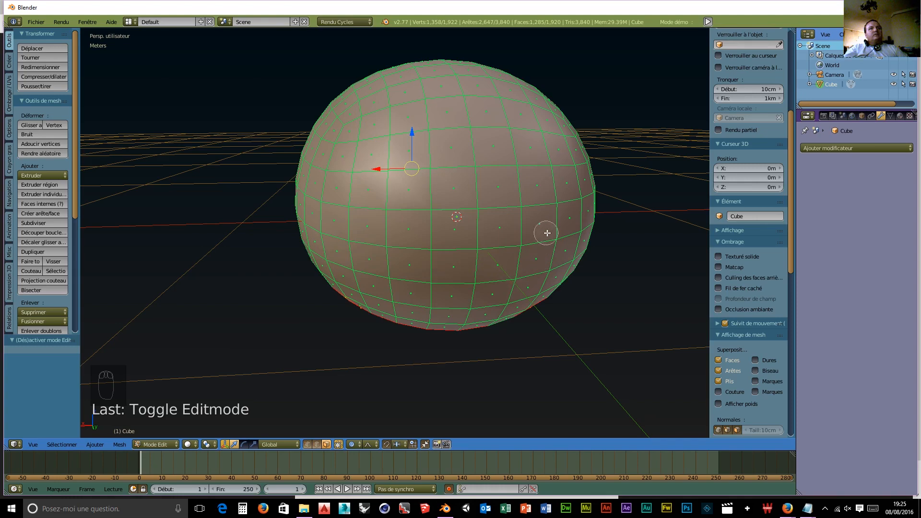
pyautogui.moveTo(543, 247); pyautogui.dragTo(512, 146, button='middle')
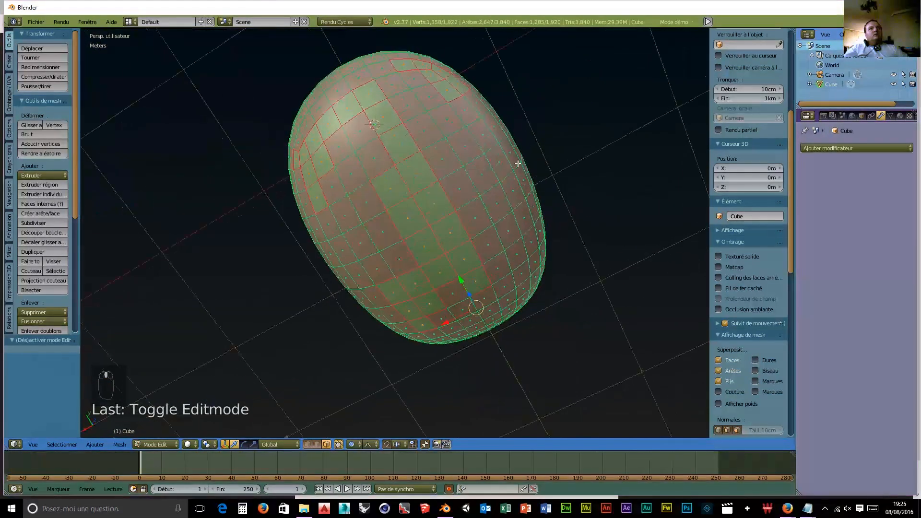
pyautogui.press('c')
pyautogui.moveTo(512, 201)
pyautogui.mouseDown(button='middle')
pyautogui.moveTo(469, 273)
pyautogui.moveTo(430, 290)
pyautogui.moveTo(418, 199)
pyautogui.moveTo(308, 129)
pyautogui.moveTo(351, 237)
pyautogui.moveTo(412, 285)
pyautogui.moveTo(456, 84)
pyautogui.moveTo(545, 164)
pyautogui.moveTo(475, 138)
pyautogui.moveTo(396, 161)
pyautogui.moveTo(404, 262)
pyautogui.moveTo(393, 306)
pyautogui.moveTo(286, 283)
pyautogui.moveTo(232, 179)
pyautogui.moveTo(354, 152)
pyautogui.moveTo(355, 235)
pyautogui.moveTo(324, 232)
pyautogui.mouseUp(button='middle')
pyautogui.rightClick(546, 164)
# Circle-select the missed outer faces on two of the stem crown's points.
pyautogui.scroll(3, 306, 199)
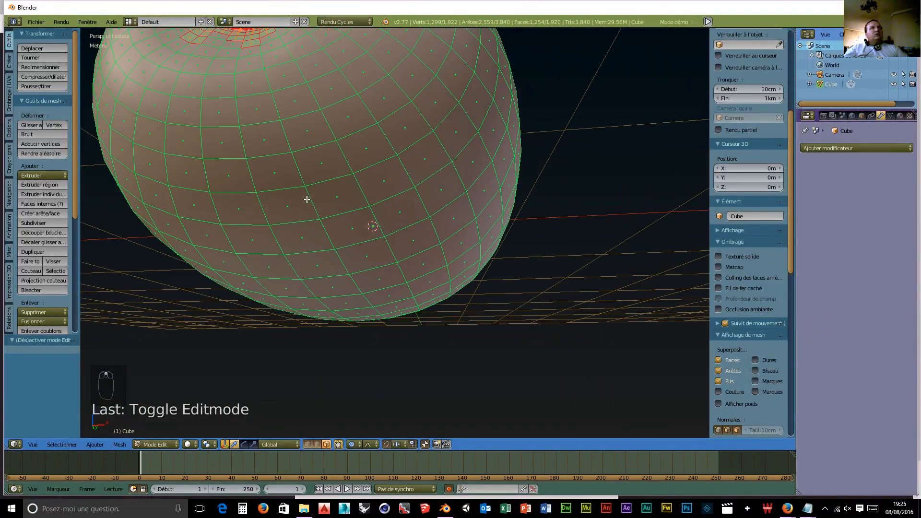
pyautogui.moveTo(342, 132); pyautogui.dragTo(410, 303, button='middle')
pyautogui.scroll(2, 525, 310)
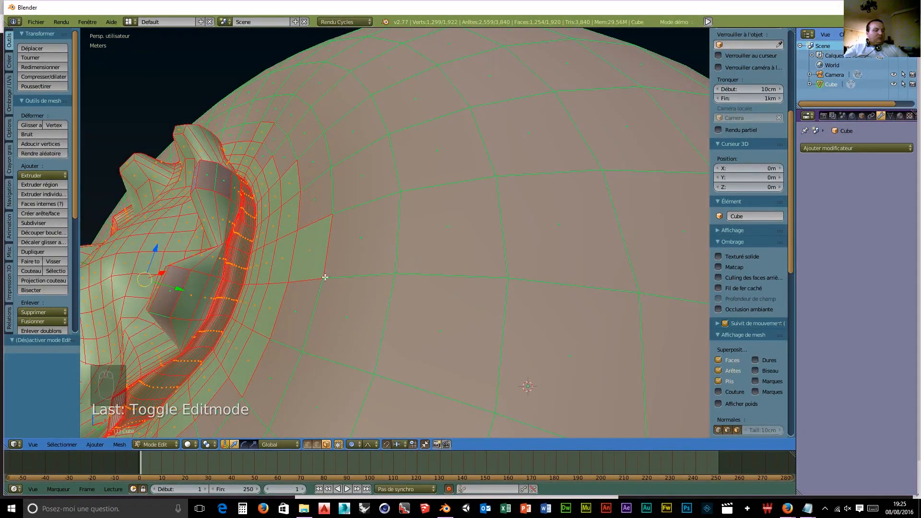
pyautogui.press('c')
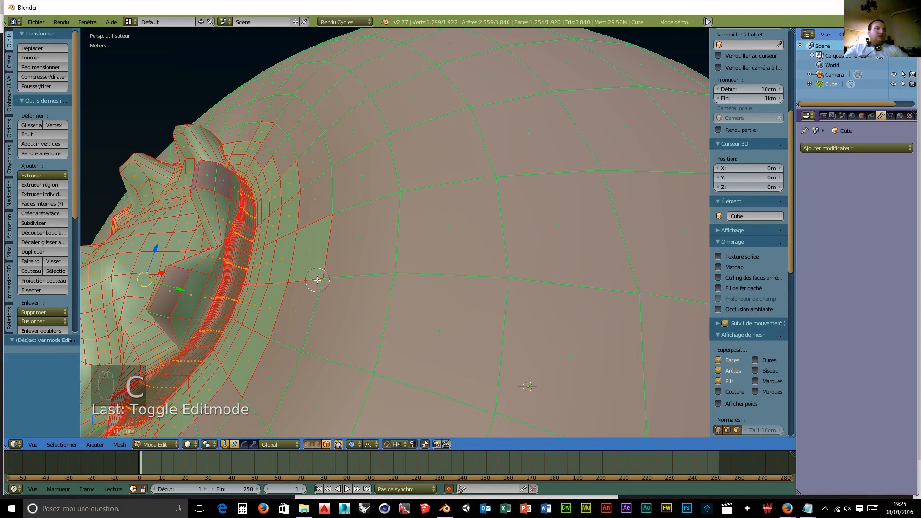
pyautogui.moveTo(165, 297); pyautogui.dragTo(165, 291)
pyautogui.click(211, 188)
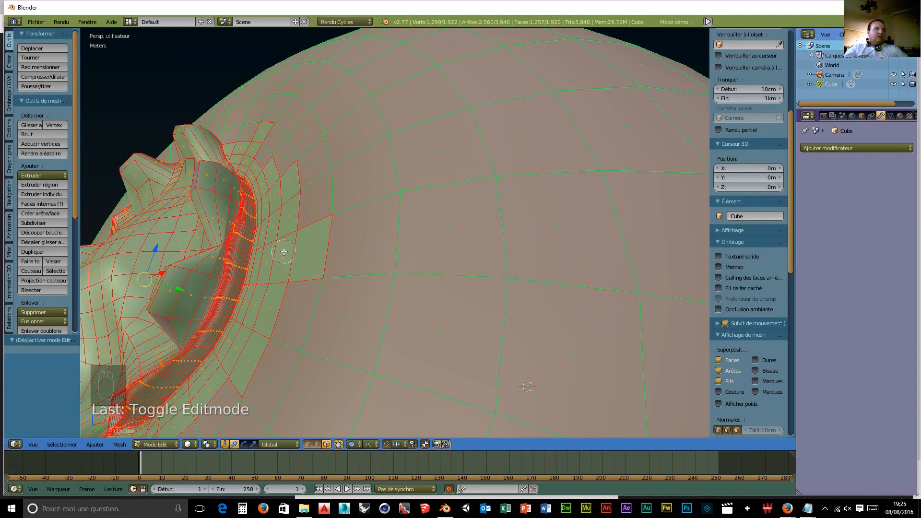
# Circle-deselect the kiwi body faces bordering the stem crown's base, below and beside its points.
pyautogui.moveTo(284, 252)
pyautogui.mouseDown(button='middle')
pyautogui.moveTo(266, 270)
pyautogui.moveTo(270, 195)
pyautogui.moveTo(245, 147)
pyautogui.mouseUp(button='middle')
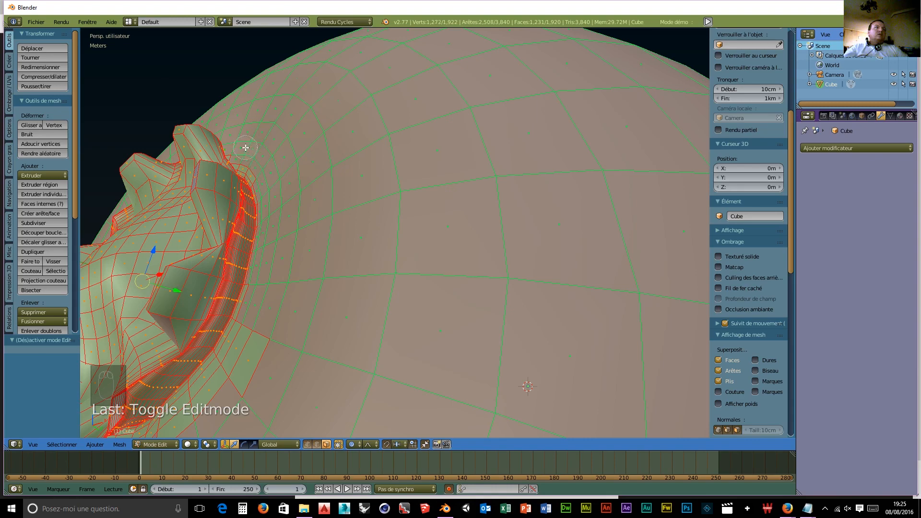
pyautogui.moveTo(323, 241); pyautogui.dragTo(348, 227, button='middle')
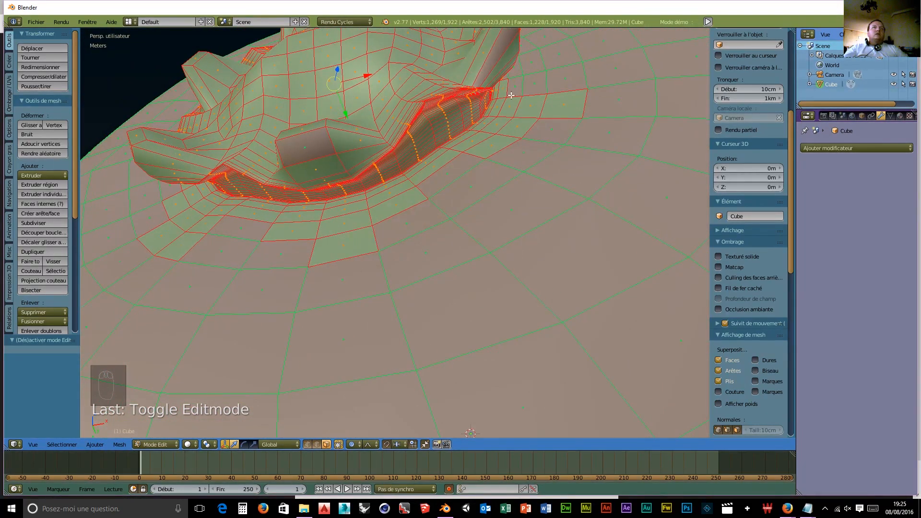
pyautogui.press('c')
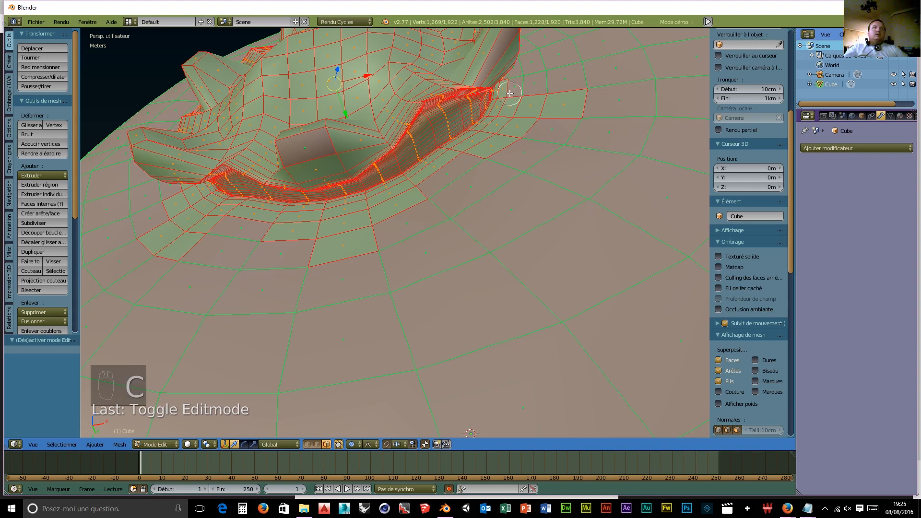
pyautogui.moveTo(510, 93)
pyautogui.mouseDown(button='middle')
pyautogui.moveTo(492, 133)
pyautogui.moveTo(374, 203)
pyautogui.moveTo(345, 231)
pyautogui.mouseUp(button='middle')
pyautogui.middleClick(573, 110)
pyautogui.moveTo(280, 250)
pyautogui.mouseDown(button='middle')
pyautogui.moveTo(294, 225)
pyautogui.moveTo(274, 213)
pyautogui.moveTo(201, 220)
pyautogui.mouseUp(button='middle')
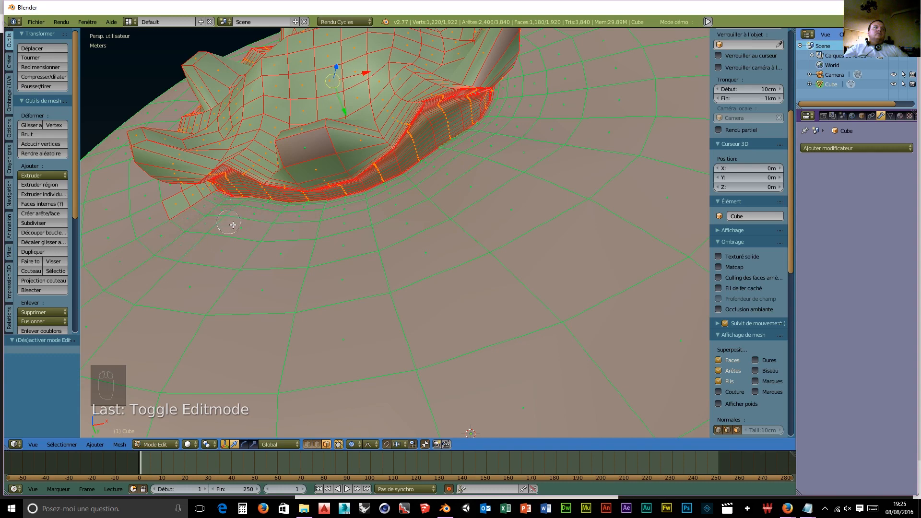
# Set the 3D view's clipping start to 1 mm for close-up work on the crown's rim.
pyautogui.moveTo(282, 242); pyautogui.dragTo(386, 268, button='middle')
pyautogui.scroll(5, 436, 291)
pyautogui.scroll(-5, 465, 294)
pyautogui.scroll(5, 527, 269)
pyautogui.moveTo(725, 90); pyautogui.dragTo(690, 89)
pyautogui.scroll(-3, 654, 235)
pyautogui.scroll(4, 578, 278)
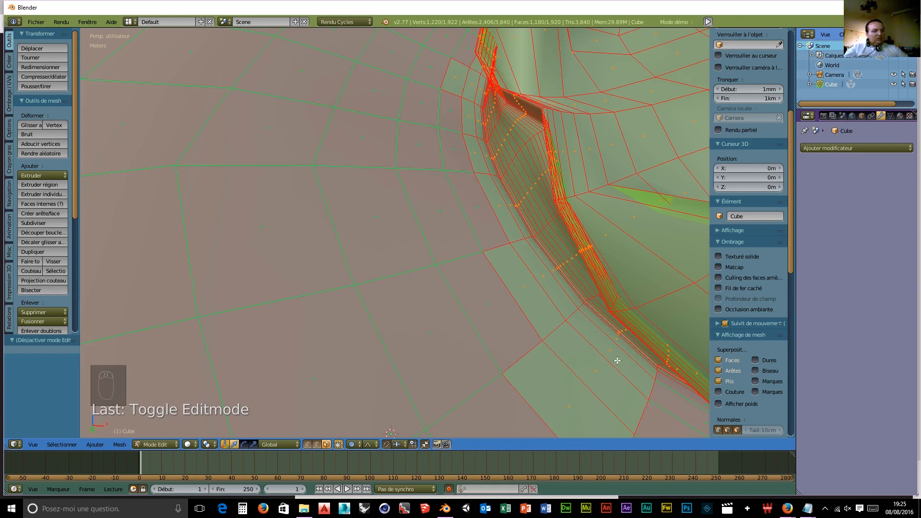
# Circle-deselect the body faces touching the outer edge of the crown's rim in the close-up view.
pyautogui.press('c')
pyautogui.moveTo(614, 368)
pyautogui.mouseDown(button='middle')
pyautogui.moveTo(605, 347)
pyautogui.moveTo(540, 300)
pyautogui.moveTo(465, 154)
pyautogui.moveTo(471, 145)
pyautogui.mouseUp(button='middle')
pyautogui.moveTo(461, 208); pyautogui.dragTo(559, 358, button='middle')
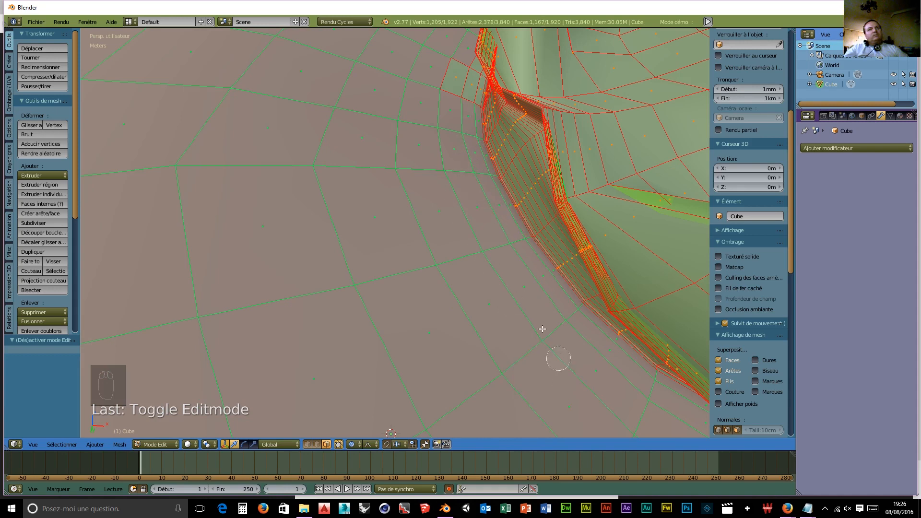
pyautogui.moveTo(451, 93); pyautogui.dragTo(461, 84, button='middle')
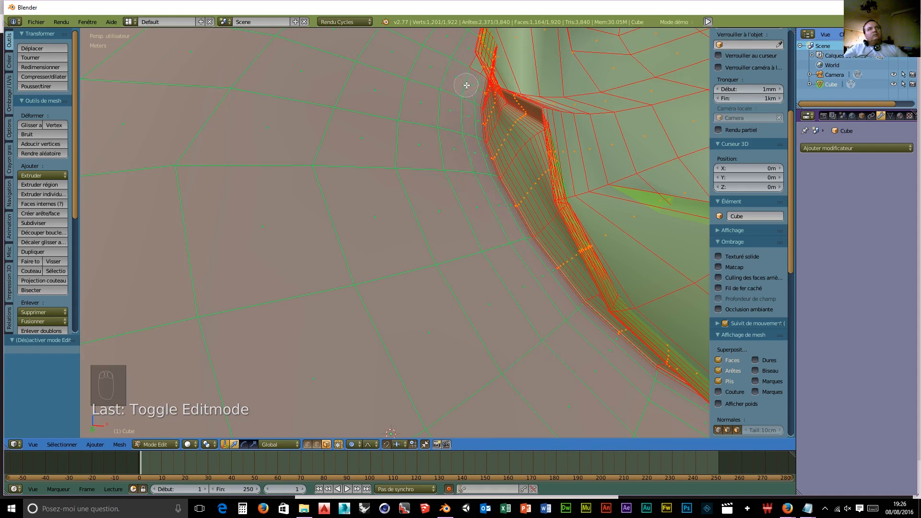
# Circle-deselect the remaining body faces along the upper part of the crown's rim.
pyautogui.moveTo(458, 89); pyautogui.dragTo(573, 251, button='middle')
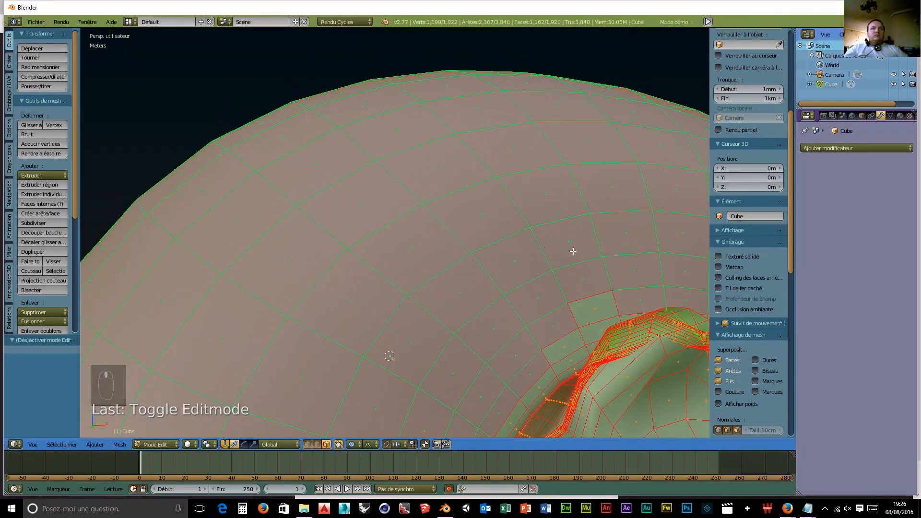
pyautogui.moveTo(670, 278); pyautogui.dragTo(393, 236, button='middle')
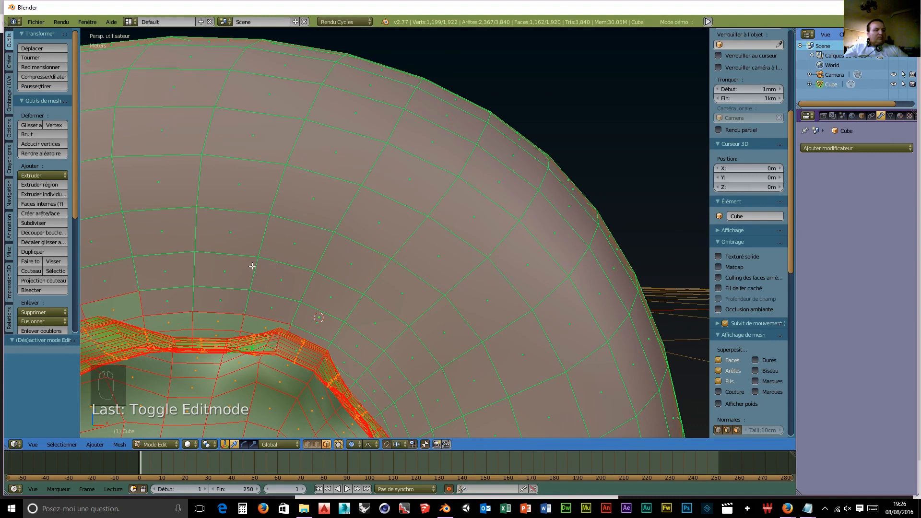
pyautogui.press('c')
pyautogui.moveTo(233, 304)
pyautogui.mouseDown(button='middle')
pyautogui.moveTo(236, 318)
pyautogui.moveTo(181, 316)
pyautogui.moveTo(144, 302)
pyautogui.moveTo(157, 297)
pyautogui.mouseUp(button='middle')
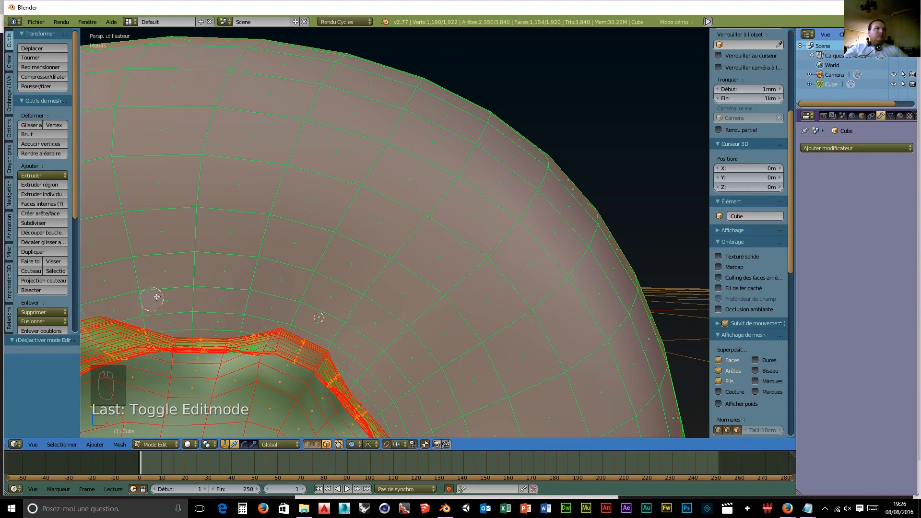
pyautogui.moveTo(227, 267); pyautogui.dragTo(269, 268, button='middle')
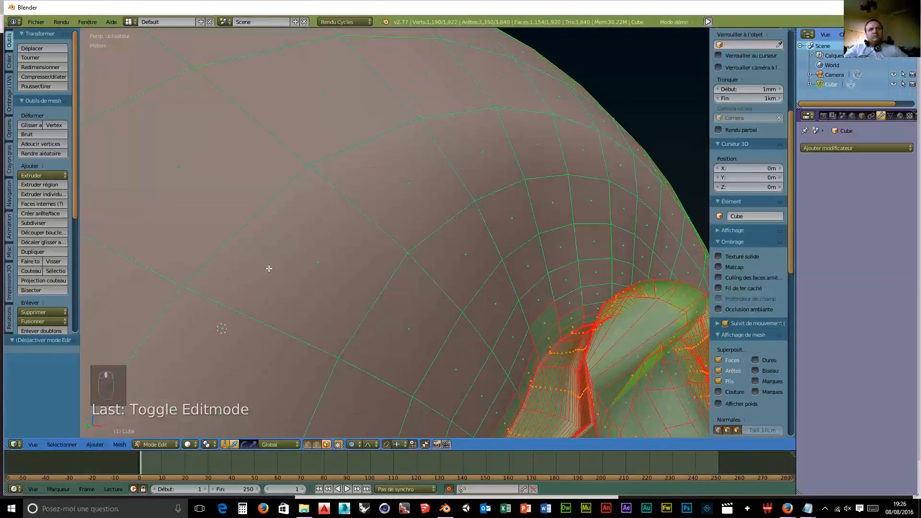
pyautogui.press('c')
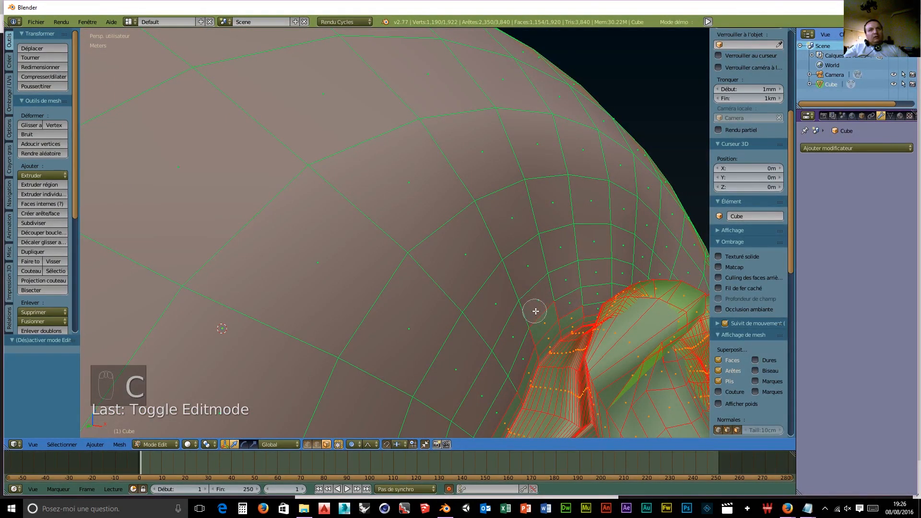
pyautogui.moveTo(554, 304)
pyautogui.mouseDown(button='middle')
pyautogui.moveTo(499, 393)
pyautogui.moveTo(464, 350)
pyautogui.moveTo(455, 278)
pyautogui.moveTo(456, 285)
pyautogui.mouseUp(button='middle')
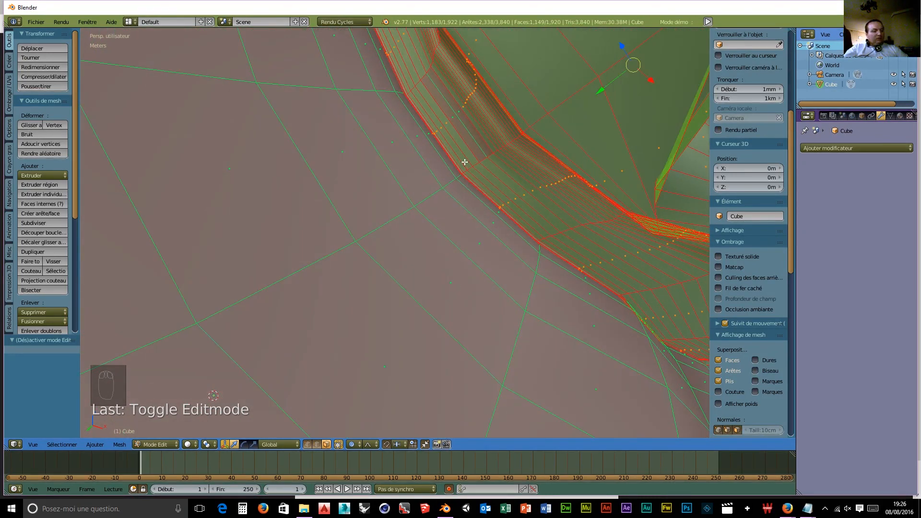
# Circle-select the missed narrow faces on the side band of the crown's rim.
pyautogui.press('c')
pyautogui.moveTo(455, 123); pyautogui.dragTo(459, 123)
pyautogui.rightClick(502, 172)
# Circle-select the missed large faces on the outer sides of the lower crown points.
pyautogui.moveTo(504, 172)
pyautogui.mouseDown(button='middle')
pyautogui.moveTo(502, 163)
pyautogui.moveTo(497, 170)
pyautogui.moveTo(469, 165)
pyautogui.mouseUp(button='middle')
pyautogui.press('c')
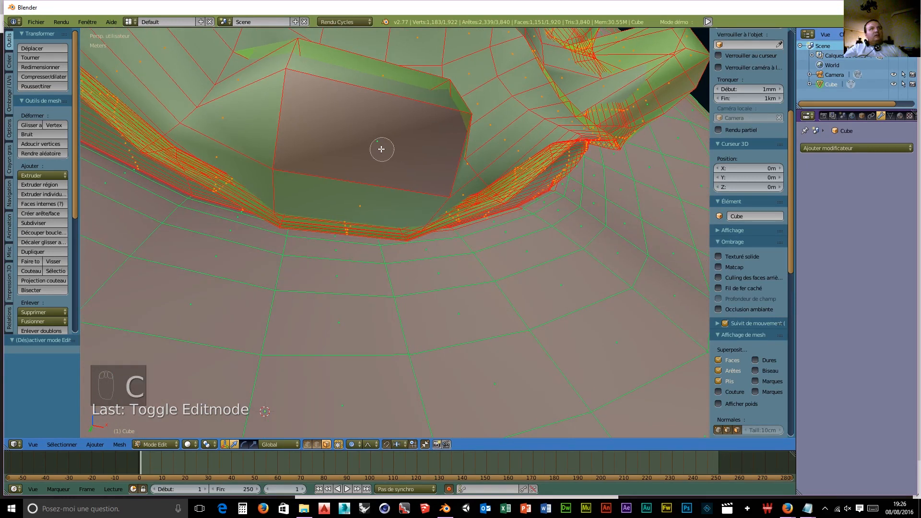
pyautogui.moveTo(381, 149); pyautogui.dragTo(413, 150)
pyautogui.moveTo(464, 140); pyautogui.dragTo(469, 143, button='middle')
pyautogui.moveTo(450, 146); pyautogui.dragTo(465, 145)
pyautogui.rightClick(488, 131)
pyautogui.moveTo(488, 131); pyautogui.dragTo(558, 144, button='middle')
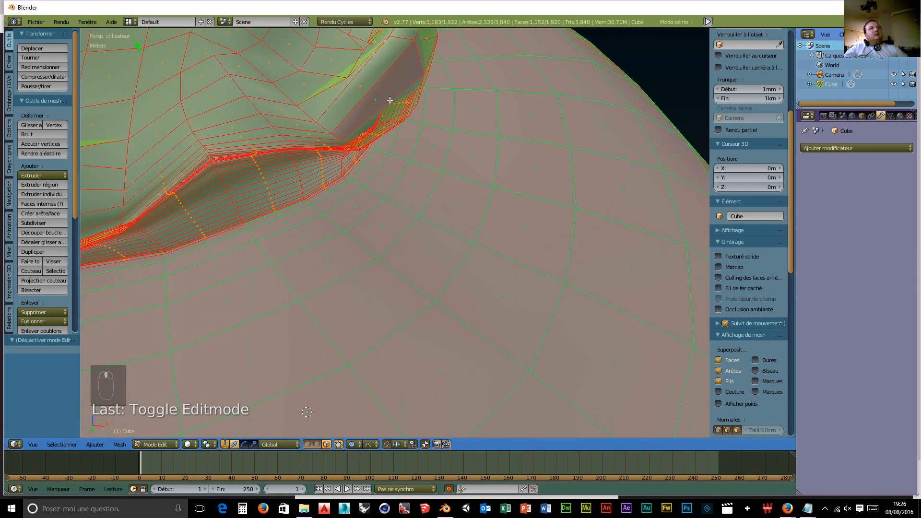
pyautogui.press('c')
pyautogui.moveTo(375, 95); pyautogui.dragTo(378, 91)
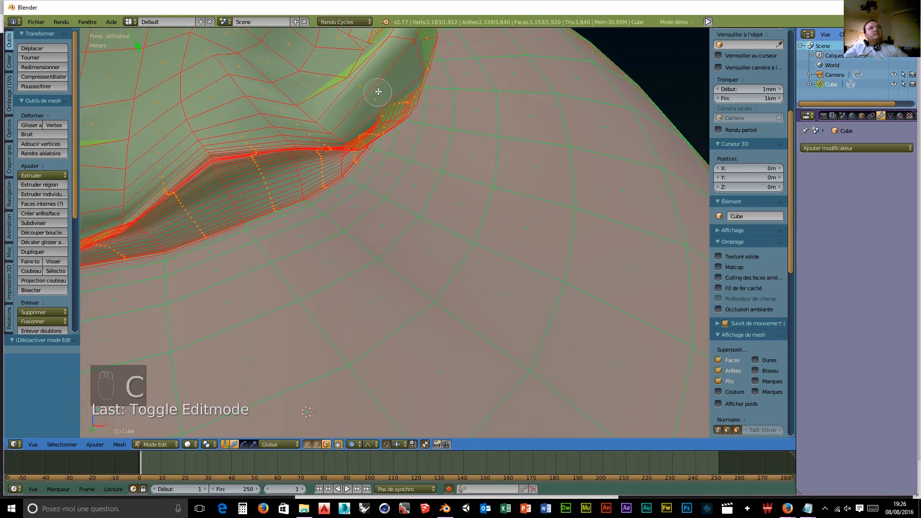
# Circle-select the missed outer face on the remaining incomplete point at the crown's side.
pyautogui.scroll(-7, 388, 80)
pyautogui.moveTo(387, 90); pyautogui.dragTo(387, 123, button='middle')
pyautogui.scroll(5, 358, 261)
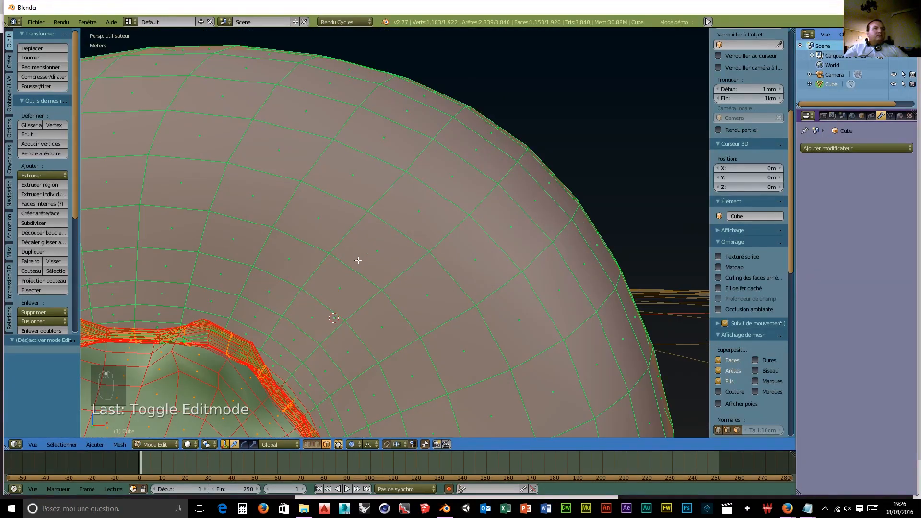
pyautogui.moveTo(455, 269); pyautogui.dragTo(419, 266, button='middle')
pyautogui.moveTo(534, 183); pyautogui.dragTo(3, 111, button='middle')
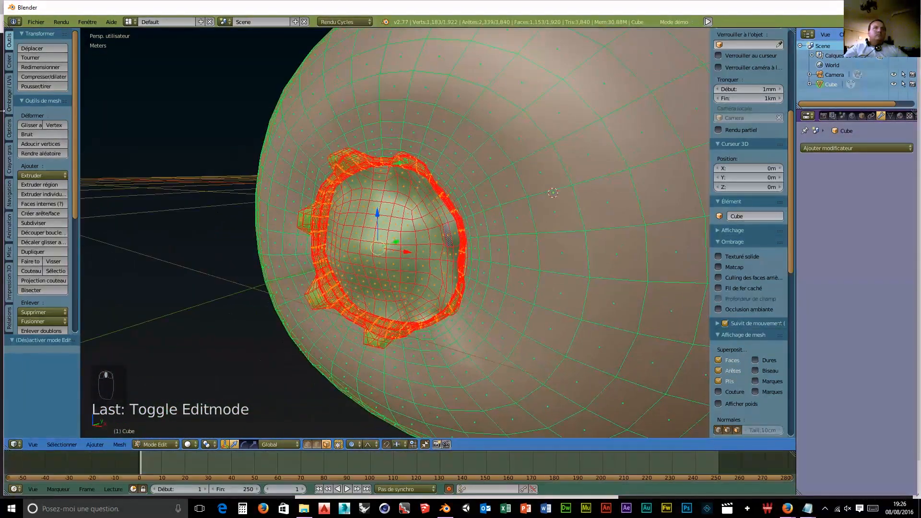
pyautogui.scroll(3, 404, 222)
pyautogui.moveTo(420, 143); pyautogui.dragTo(431, 271, button='middle')
pyautogui.press('c')
pyautogui.moveTo(444, 294); pyautogui.dragTo(460, 280)
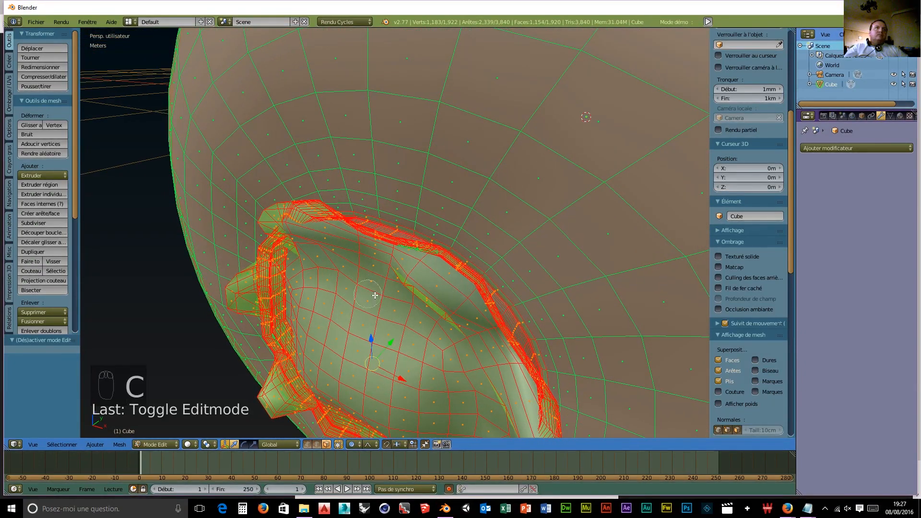
# Circle-select the last missed faces along the upper part of the crown's rim and correct the selection at its outer edge.
pyautogui.moveTo(425, 338); pyautogui.dragTo(435, 317, button='middle')
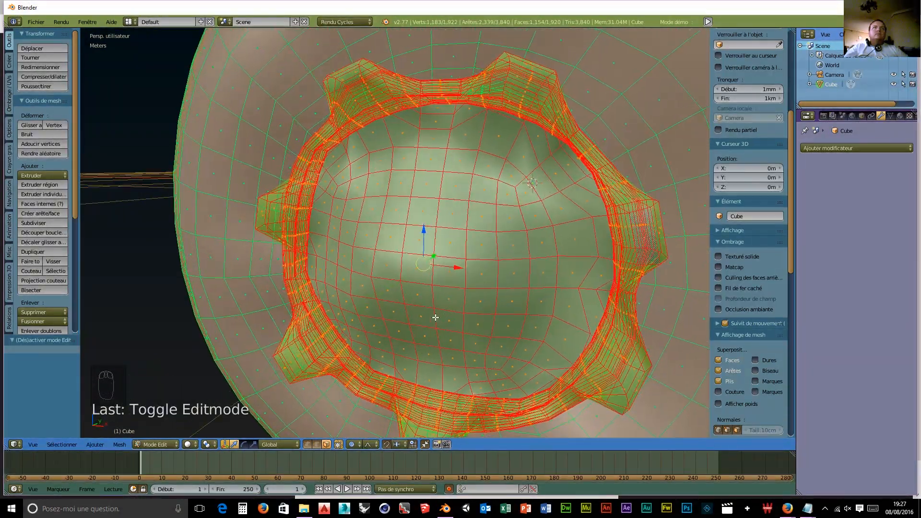
pyautogui.press('c')
pyautogui.click(481, 90)
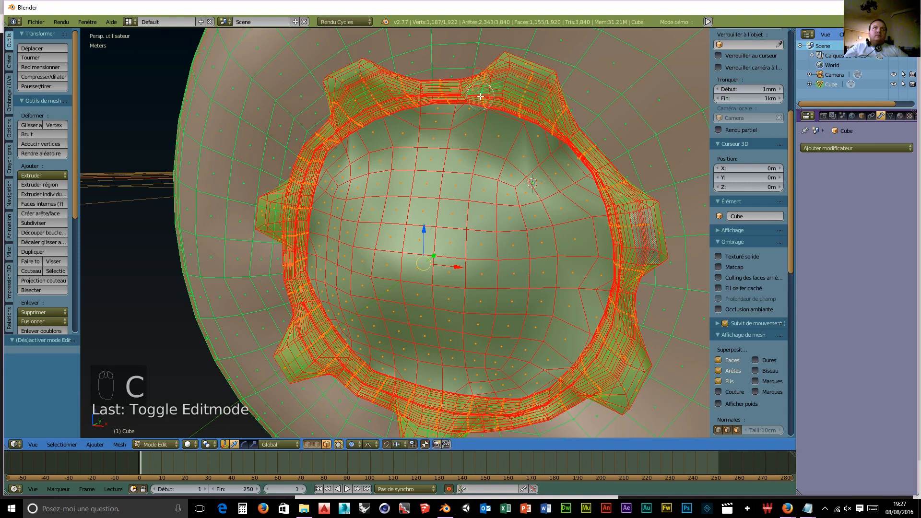
pyautogui.moveTo(601, 109); pyautogui.dragTo(537, 165, button='middle')
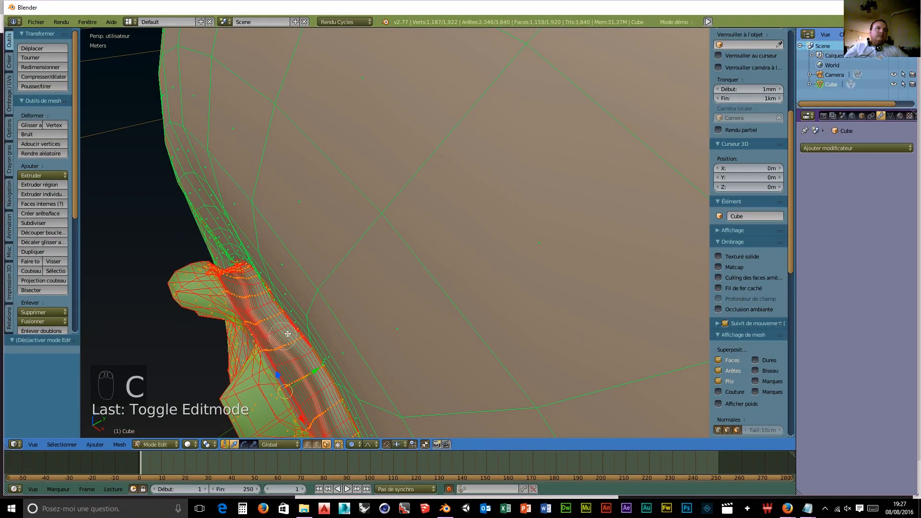
pyautogui.moveTo(311, 300); pyautogui.dragTo(338, 288, button='middle')
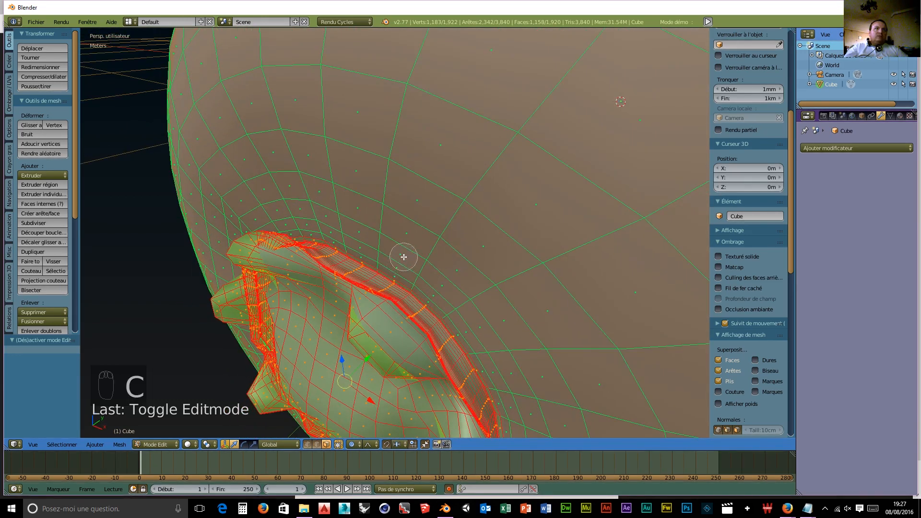
# Separate the selected crown faces from the kiwi body into their own object.
pyautogui.moveTo(384, 256); pyautogui.dragTo(471, 205, button='middle')
pyautogui.scroll(-6, 471, 204)
pyautogui.moveTo(438, 193); pyautogui.dragTo(367, 196, button='middle')
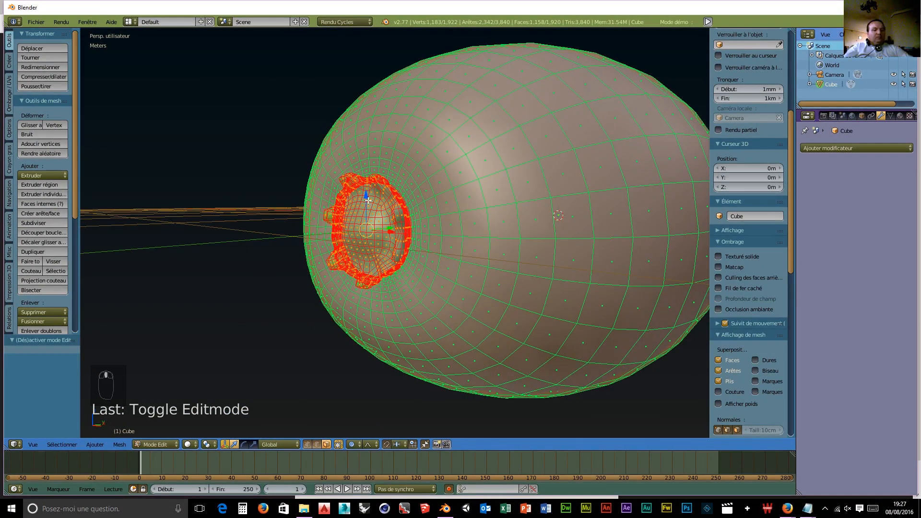
pyautogui.press('p')
pyautogui.click(365, 206)
# Add a Subdivision Surface modifier to the kiwi body with view and render subdivisions both set to 3.
pyautogui.moveTo(487, 220); pyautogui.dragTo(459, 252, button='middle')
pyautogui.scroll(-3, 446, 251)
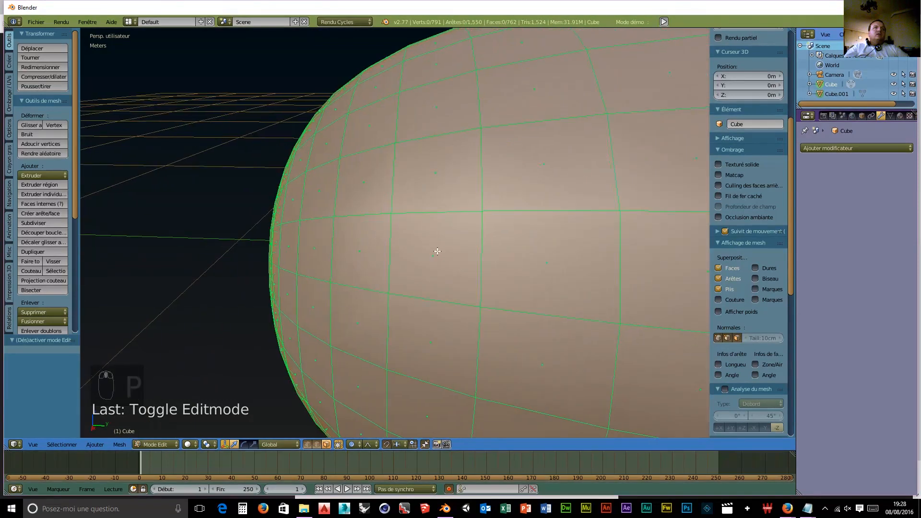
pyautogui.click(835, 149)
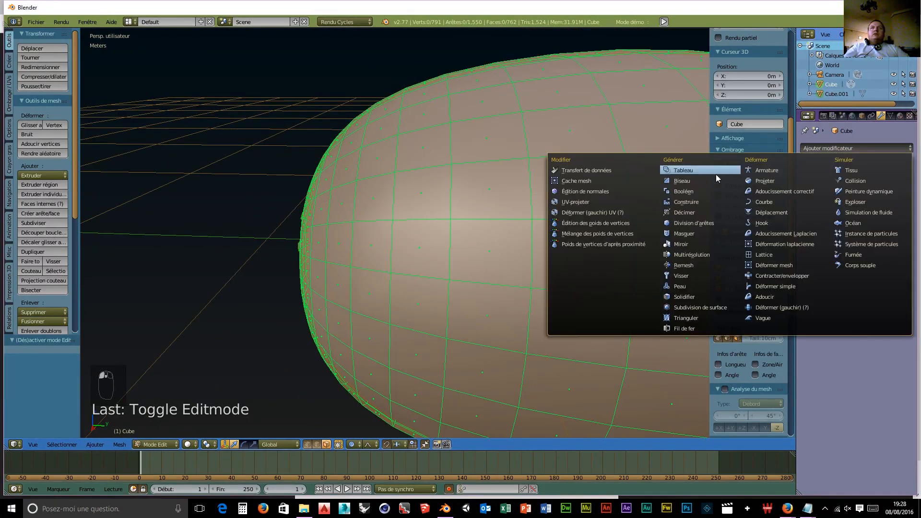
pyautogui.click(707, 307)
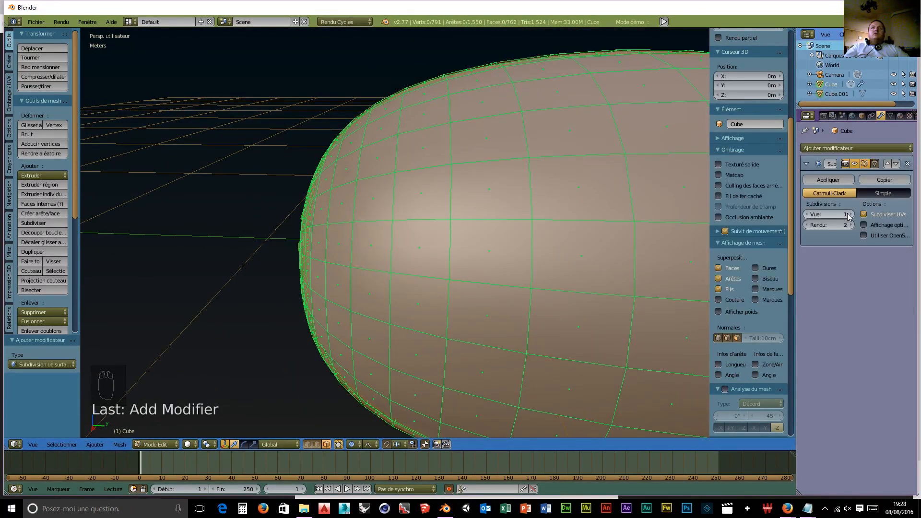
pyautogui.click(852, 214)
pyautogui.click(852, 225)
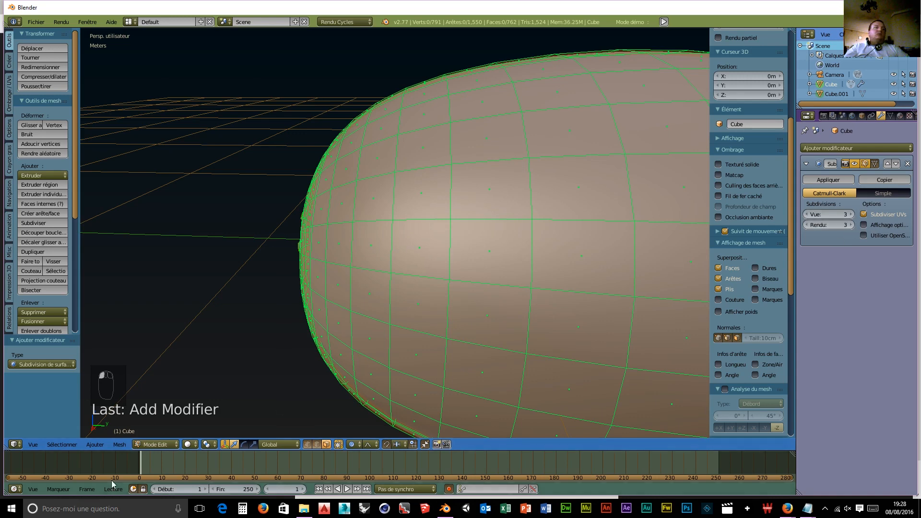
# Switch the kiwi body to Object Mode and apply its Subdivision Surface modifier.
pyautogui.click(156, 444)
pyautogui.click(159, 432)
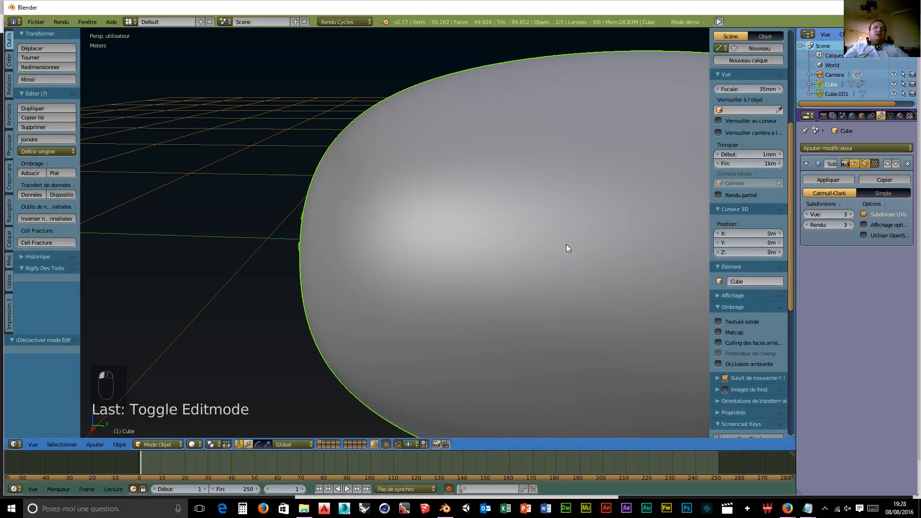
pyautogui.click(832, 179)
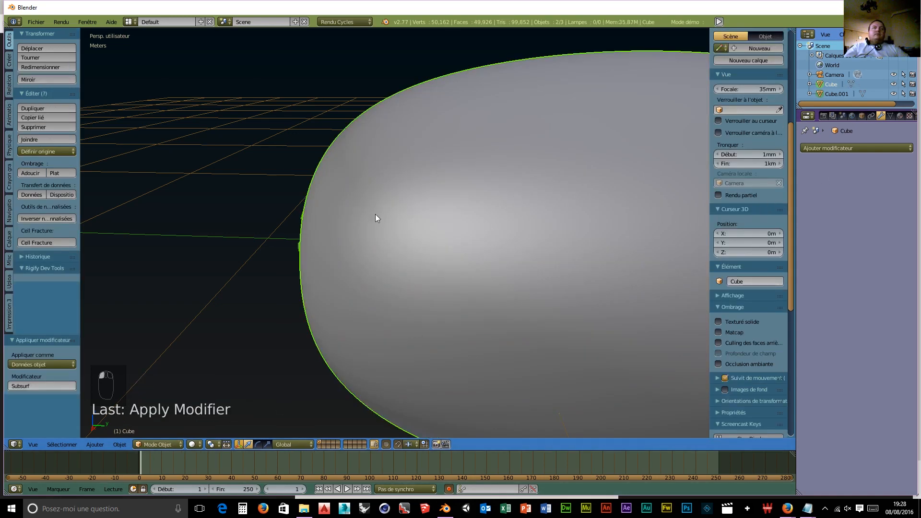
# Move the separated crown about 11.8 cm away from the body along the negative Y axis and undo the move.
pyautogui.scroll(-3, 393, 226)
pyautogui.scroll(-3, 393, 226)
pyautogui.moveTo(393, 226); pyautogui.dragTo(488, 209, button='middle')
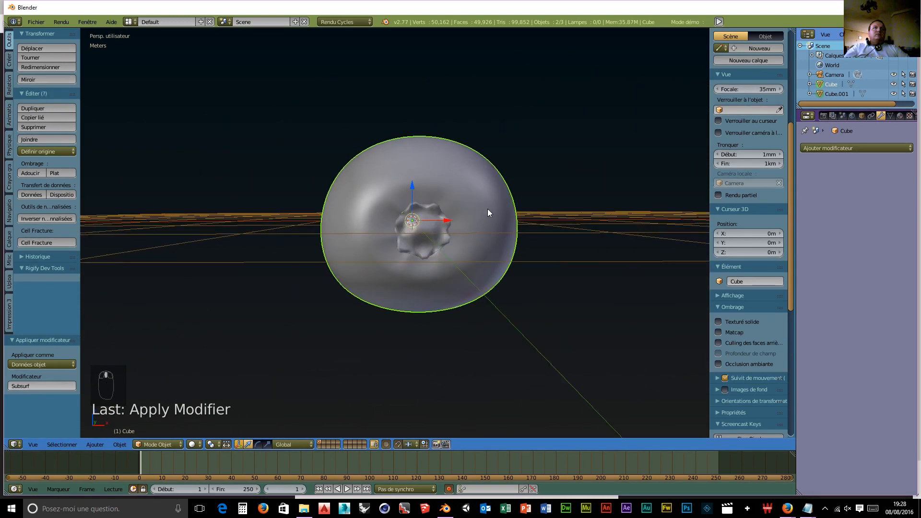
pyautogui.moveTo(419, 258); pyautogui.dragTo(622, 220, button='middle')
pyautogui.rightClick(416, 230)
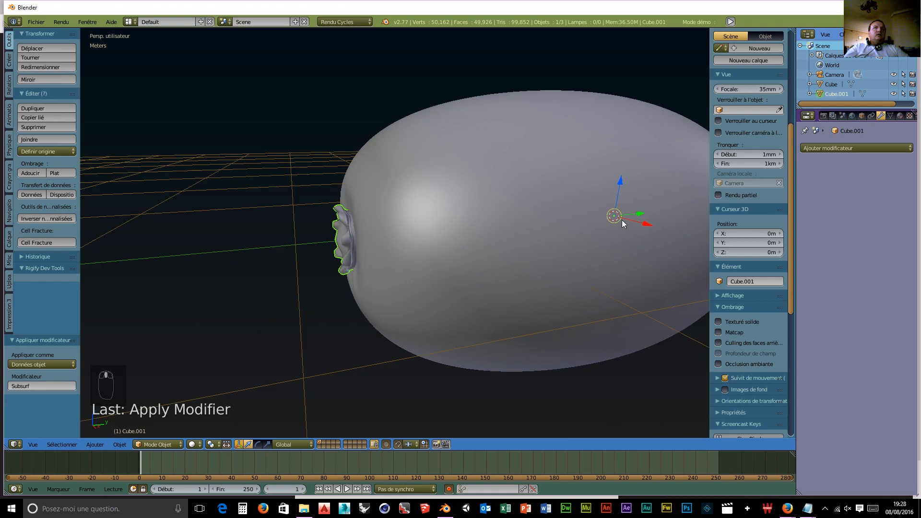
pyautogui.moveTo(641, 216)
pyautogui.mouseDown()
pyautogui.moveTo(609, 220)
pyautogui.moveTo(626, 222)
pyautogui.mouseUp()
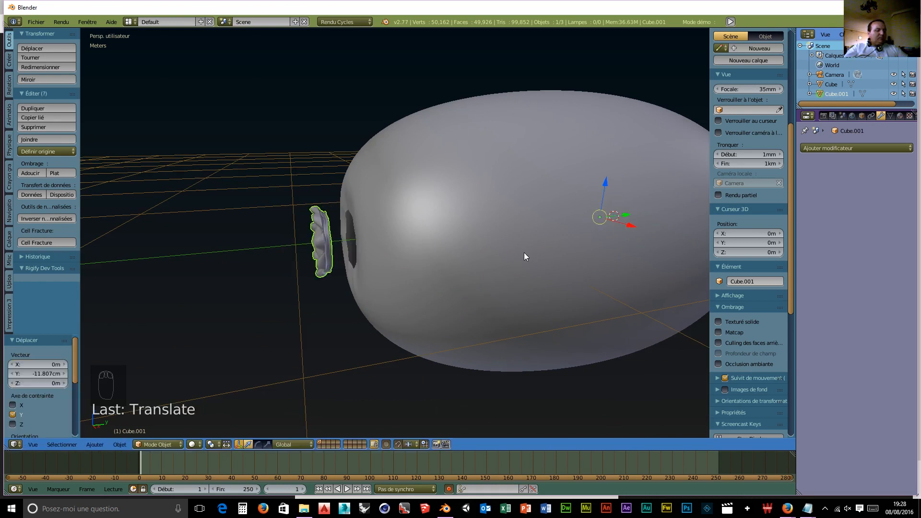
pyautogui.hotkey('ctrl', 'z')
# Select the kiwi body and add two material slots to it.
pyautogui.scroll(-4, 535, 259)
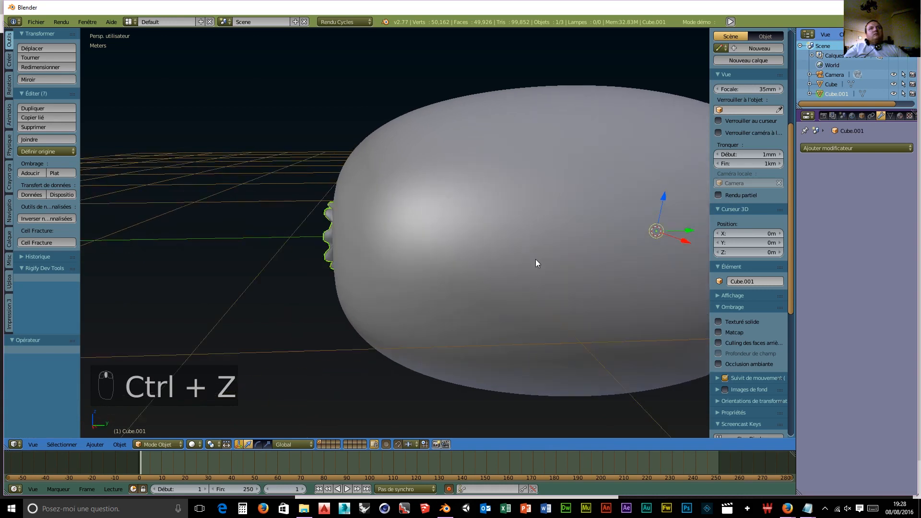
pyautogui.scroll(-2, 547, 259)
pyautogui.rightClick(479, 229)
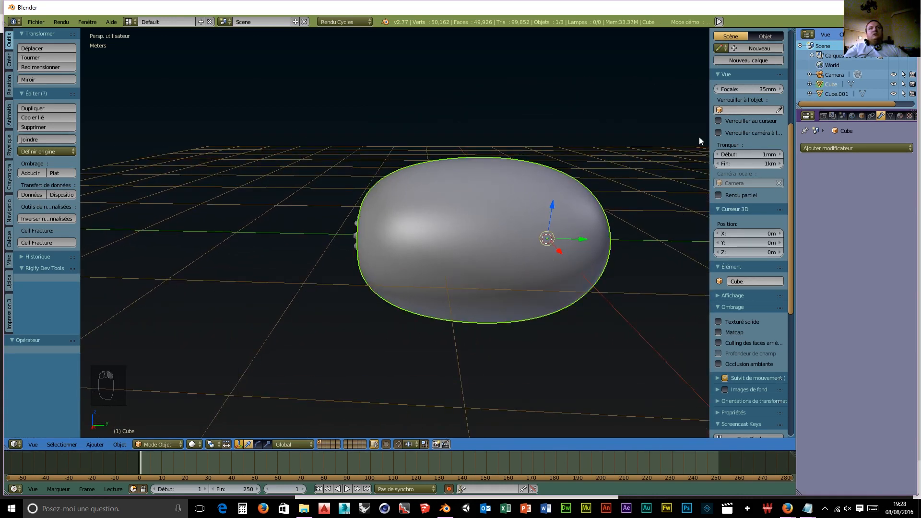
pyautogui.click(900, 116)
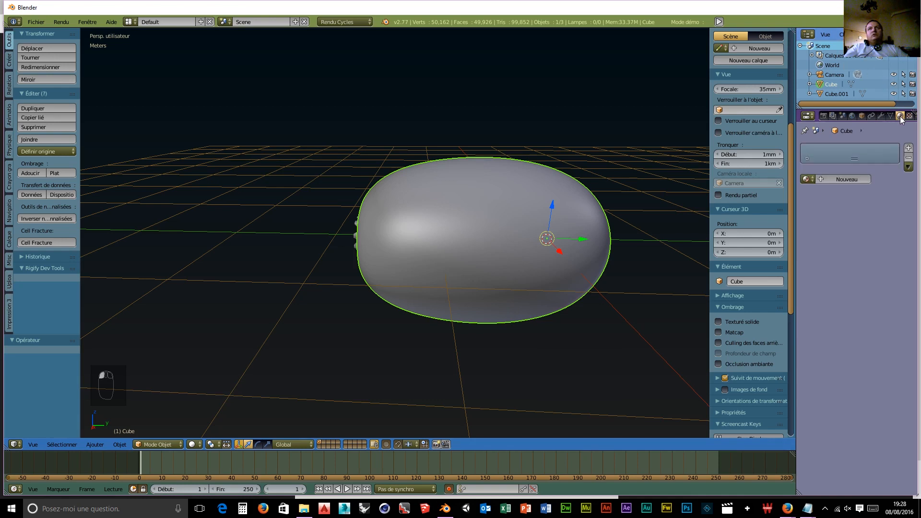
pyautogui.click(908, 147)
pyautogui.click(908, 148)
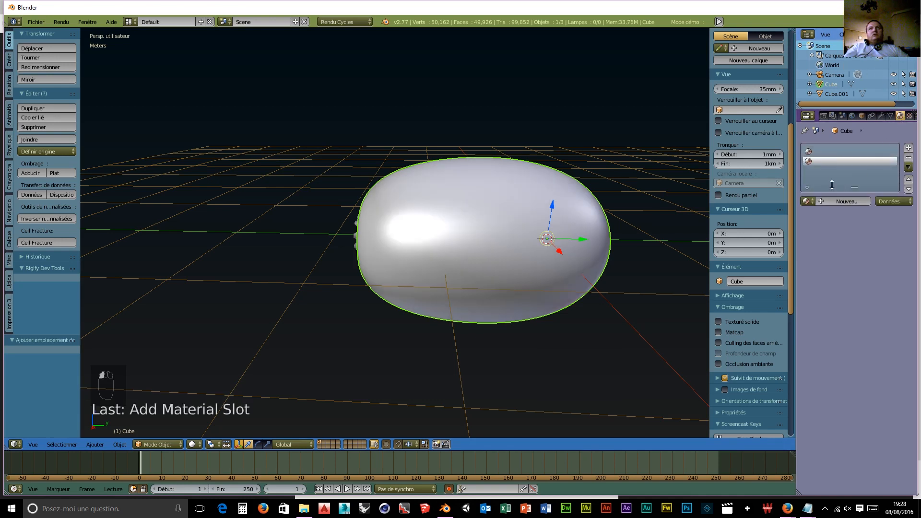
# Create a material named "pEAU KIWI" in the first slot and select the empty second slot.
pyautogui.click(816, 151)
pyautogui.click(844, 201)
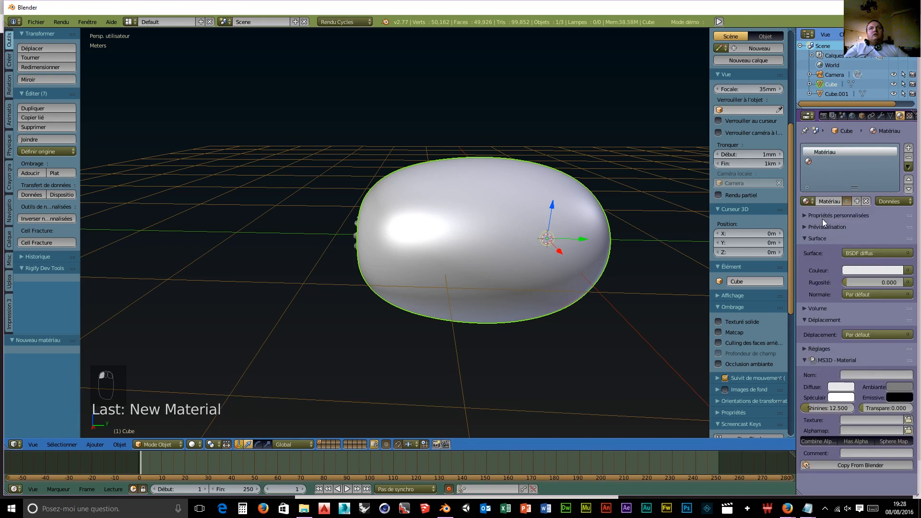
pyautogui.click(835, 204)
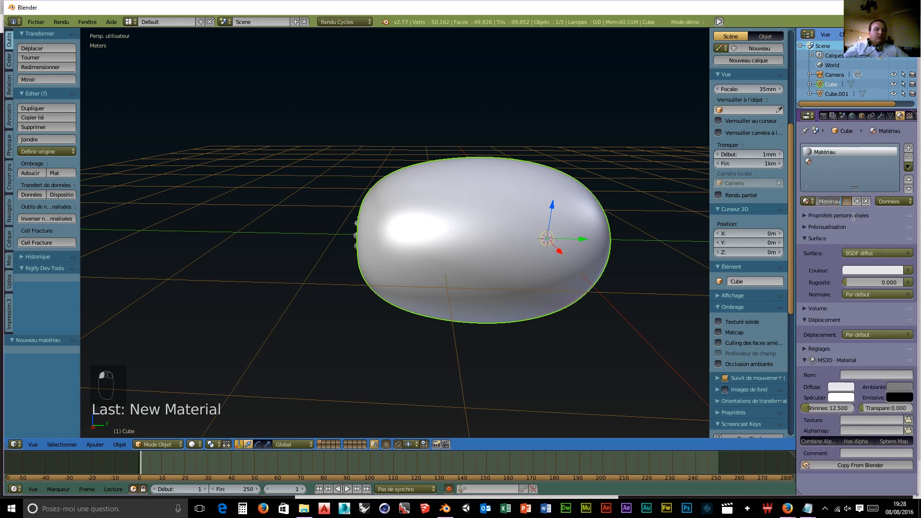
pyautogui.write('p')
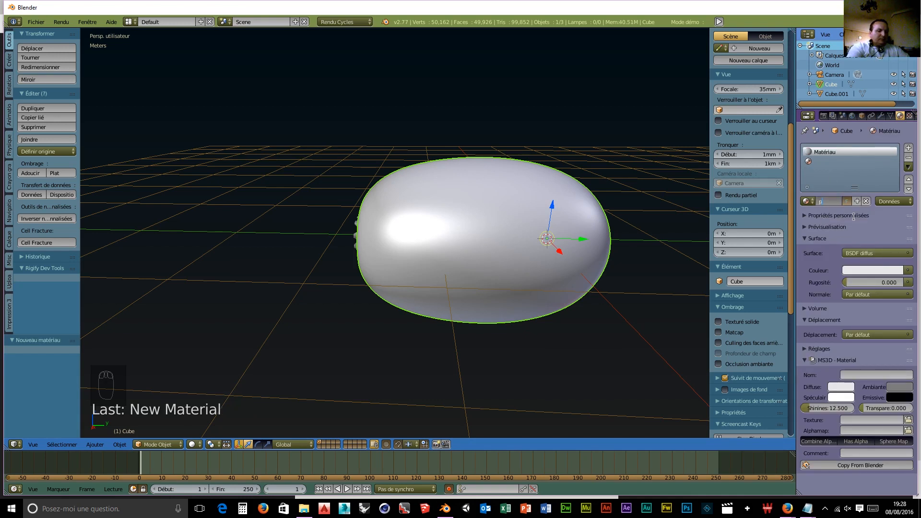
pyautogui.write('E')
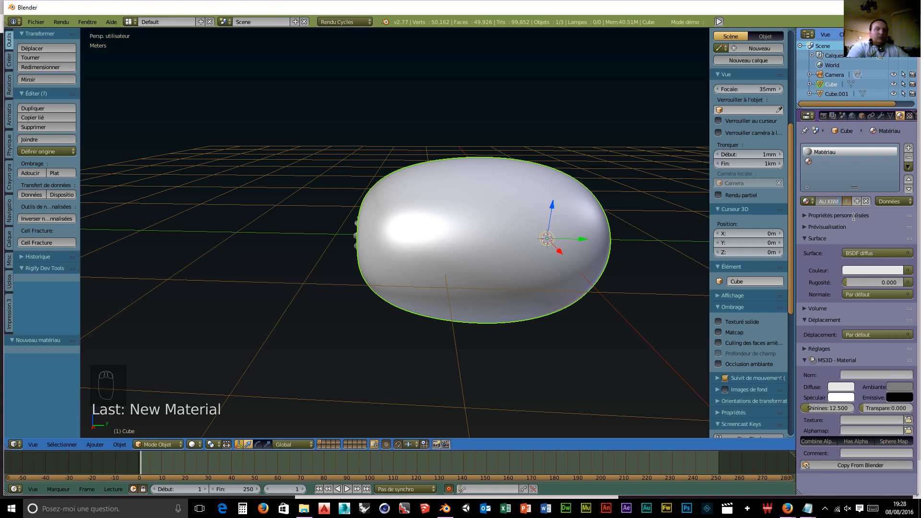
pyautogui.press('Return')
pyautogui.click(812, 161)
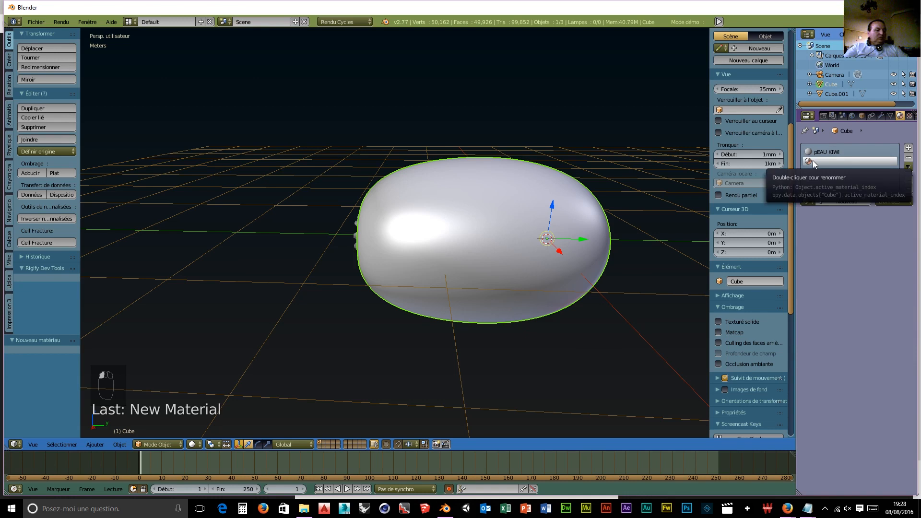
pyautogui.hotkey('shift', 'p')
pyautogui.press('o')
pyautogui.press('i')
pyautogui.press('l')
pyautogui.press('space')
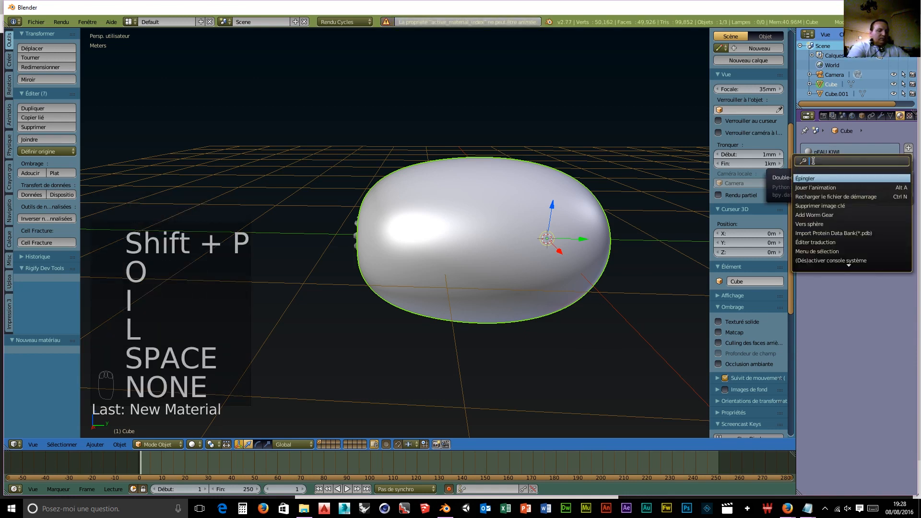
pyautogui.write('ki')
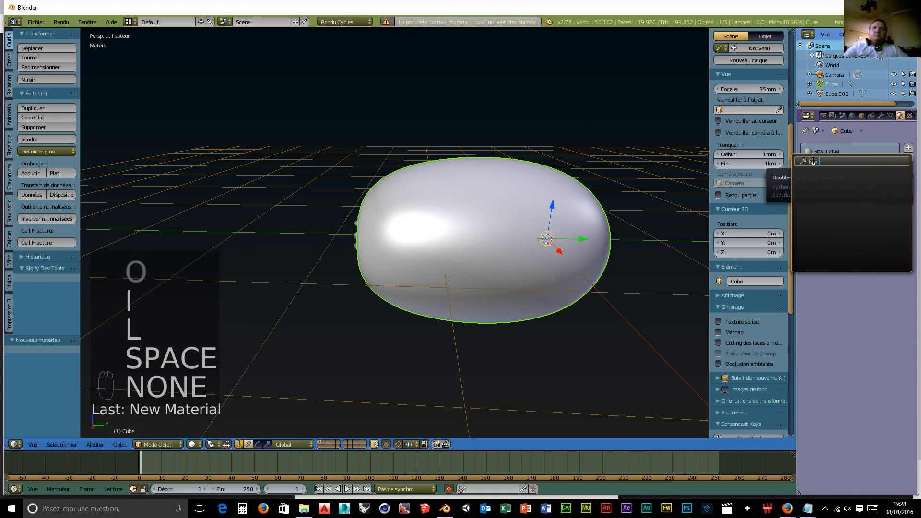
# Create a new material in the second slot and name it "Poil kiwi".
pyautogui.click(830, 200)
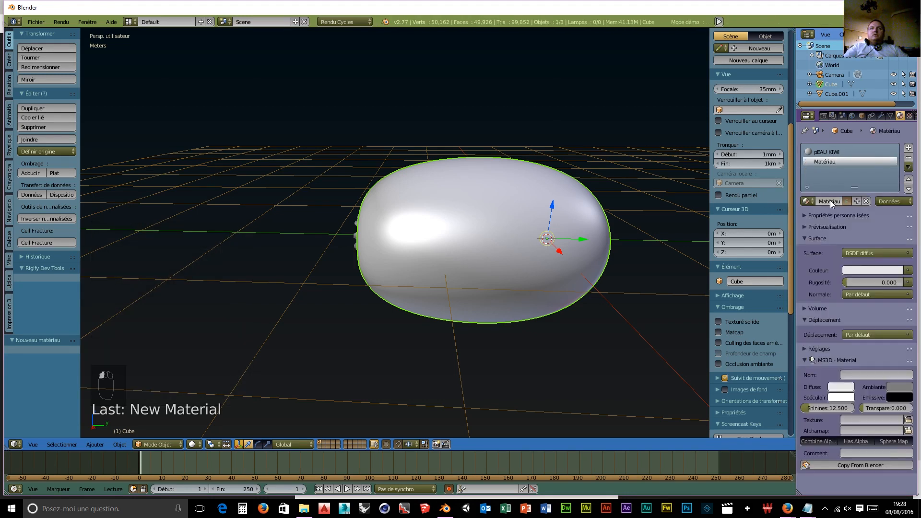
pyautogui.doubleClick(829, 200)
pyautogui.write('Po')
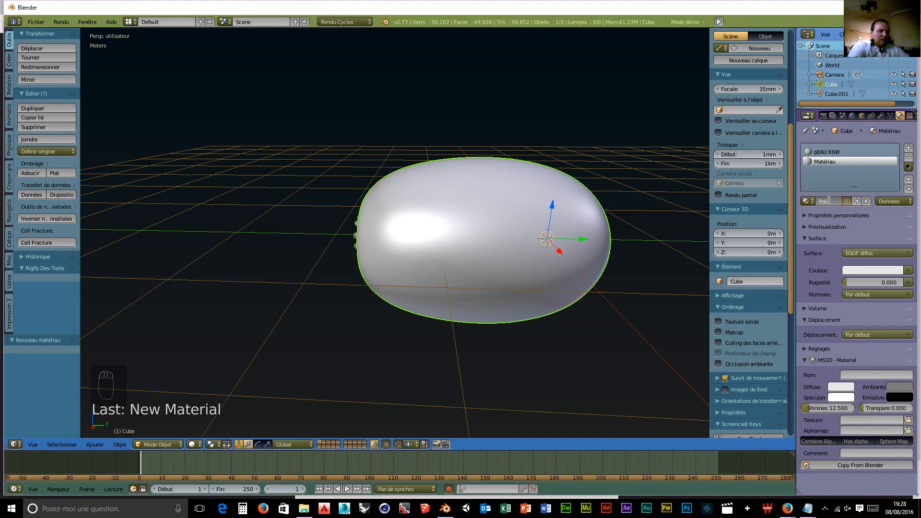
pyautogui.write('il kiwi')
pyautogui.press('Return')
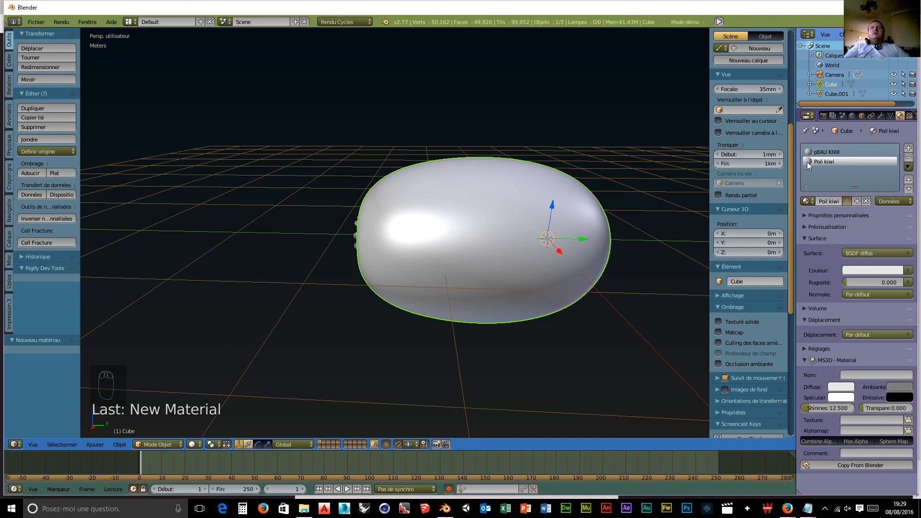
# Set the diffuse colour of Poil kiwi to orange and that of pEAU KIWI to a dark yellow-brown.
pyautogui.click(863, 270)
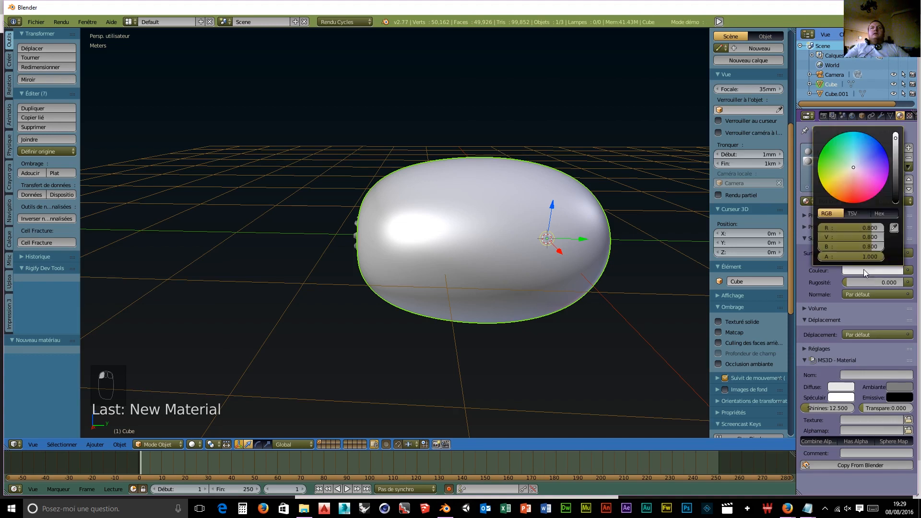
pyautogui.click(847, 197)
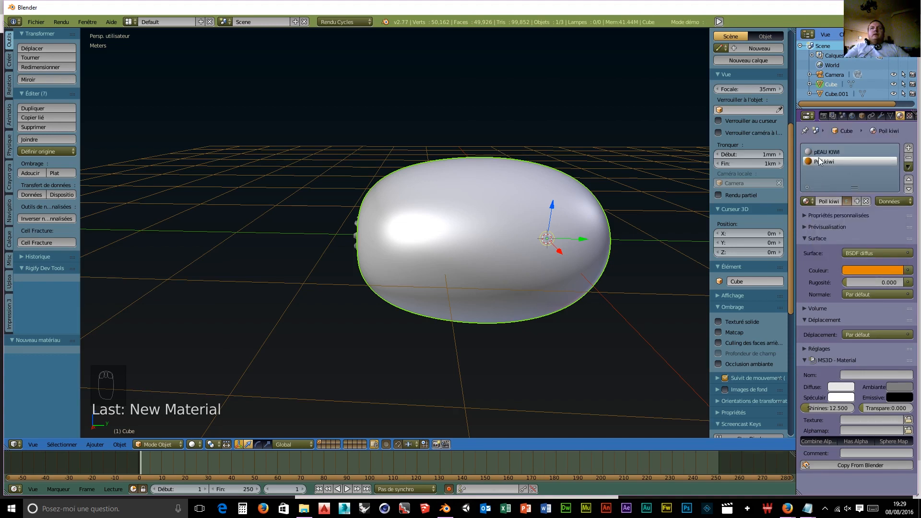
pyautogui.click(821, 152)
pyautogui.click(878, 270)
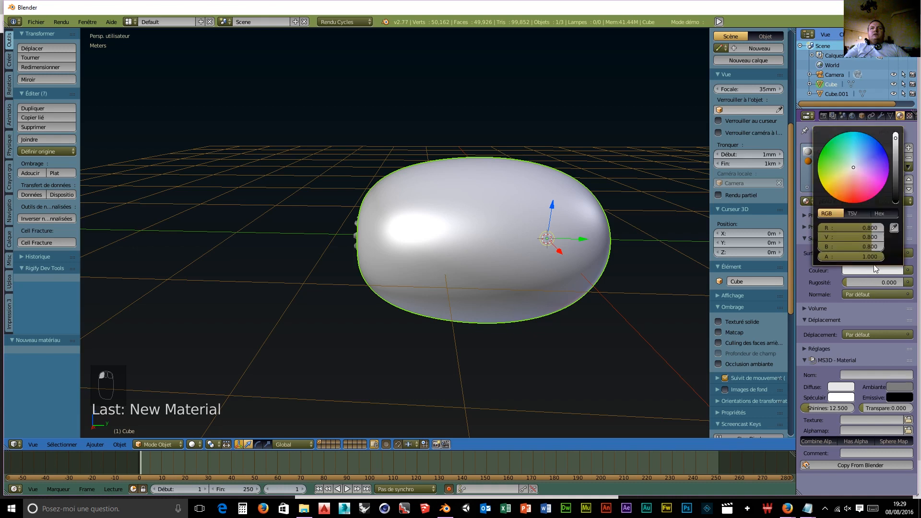
pyautogui.click(831, 182)
pyautogui.moveTo(827, 184); pyautogui.dragTo(834, 184)
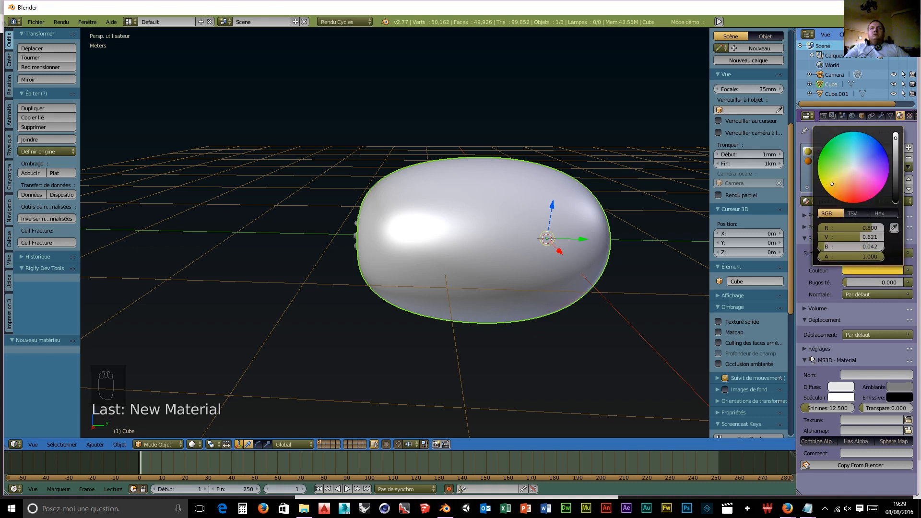
pyautogui.click(892, 159)
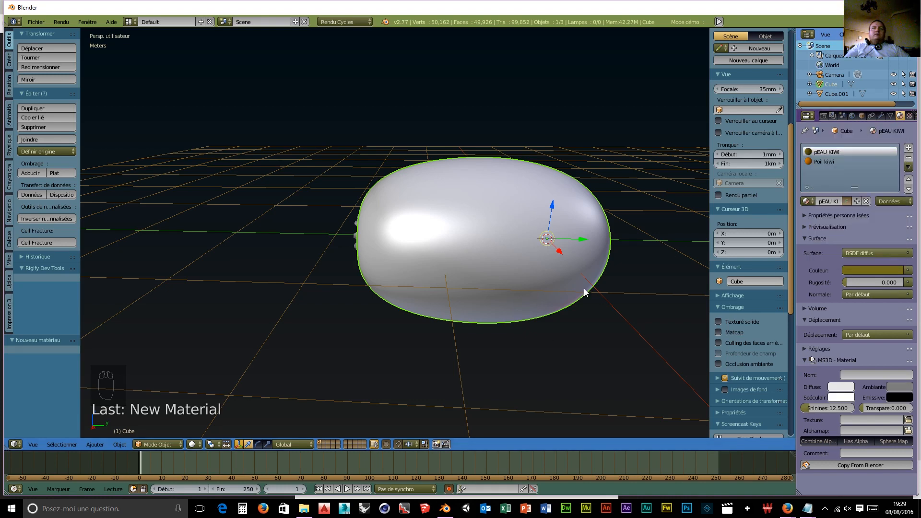
# Widen the properties editor beside the 3D view so the material settings have more room.
pyautogui.moveTo(573, 316); pyautogui.dragTo(643, 284, button='middle')
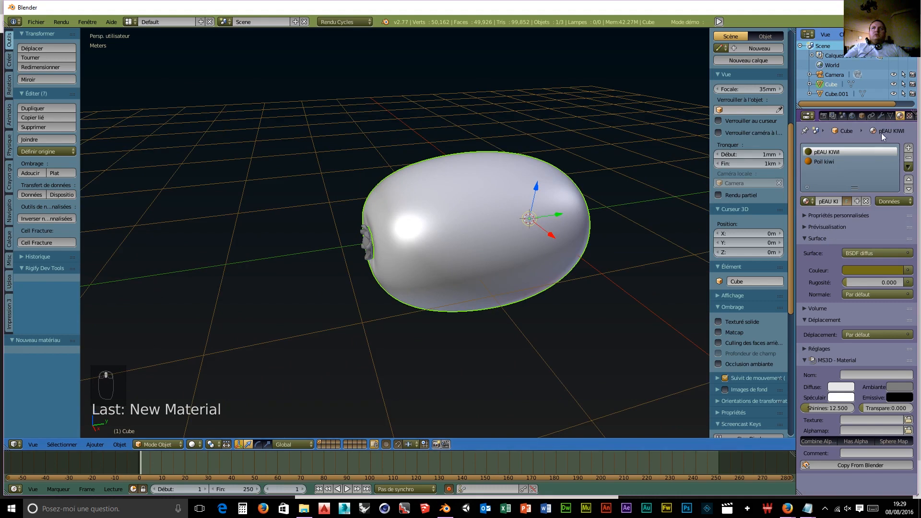
pyautogui.moveTo(796, 137); pyautogui.dragTo(741, 137)
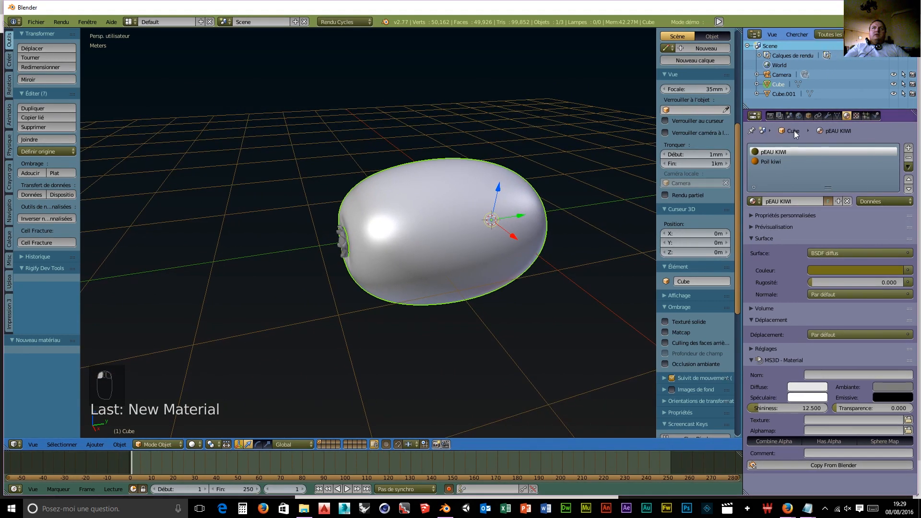
# Add a particle system to the kiwi body, set its type to hair (Cheveux) and enable the advanced options.
pyautogui.click(867, 116)
pyautogui.click(813, 180)
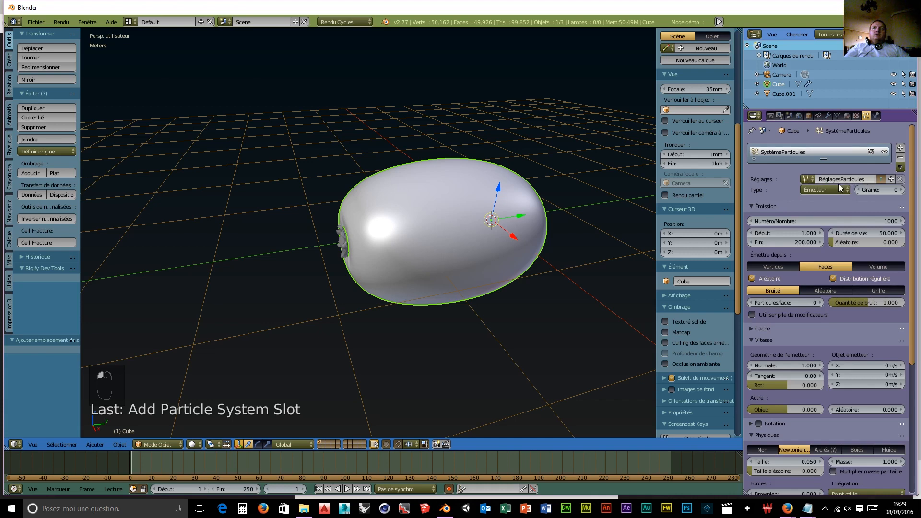
pyautogui.click(827, 189)
pyautogui.click(830, 178)
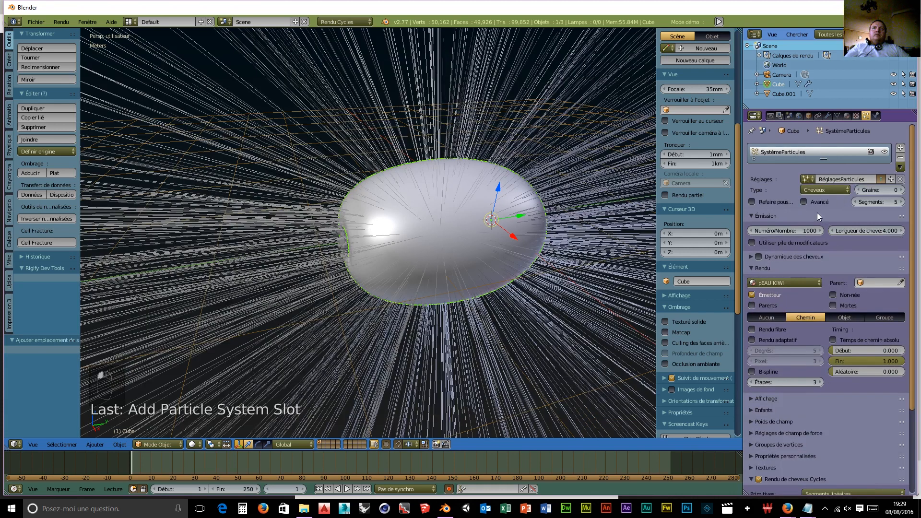
pyautogui.click(803, 202)
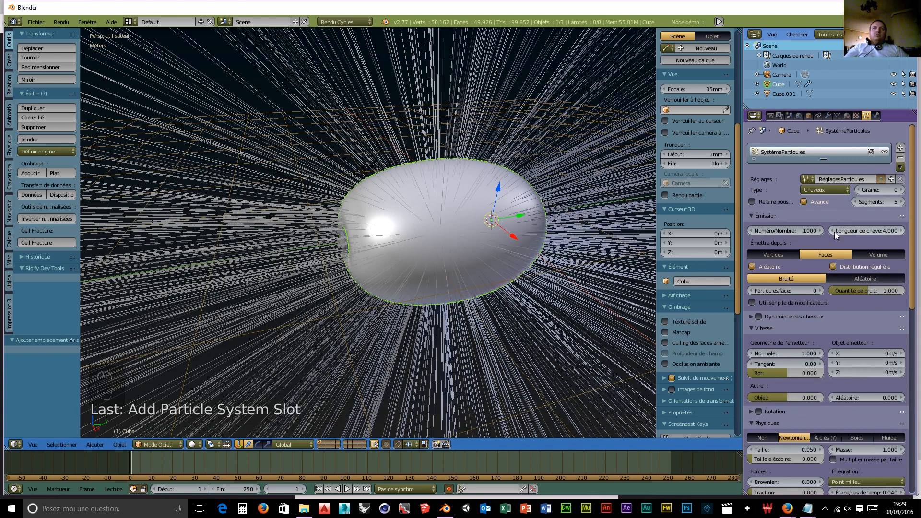
# Shorten the kiwi's particle hair length to 0.067.
pyautogui.moveTo(833, 230); pyautogui.dragTo(789, 229)
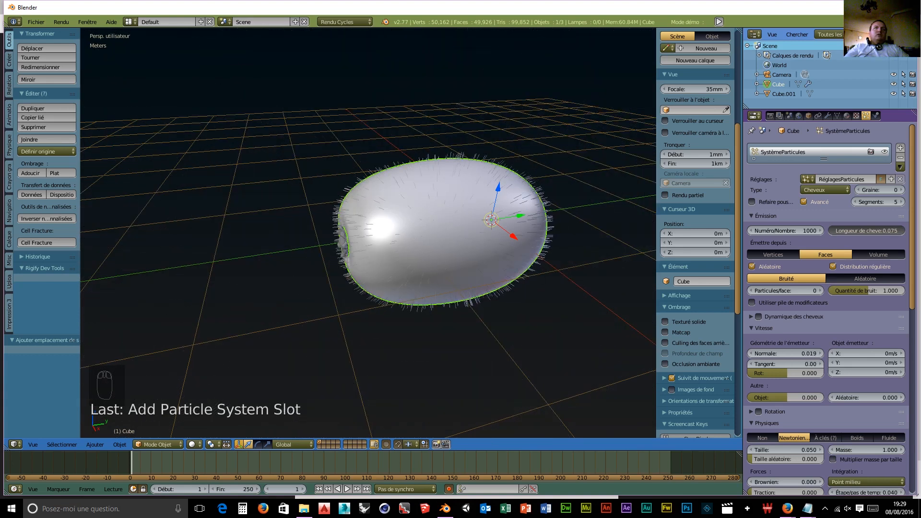
pyautogui.moveTo(788, 229); pyautogui.dragTo(787, 230)
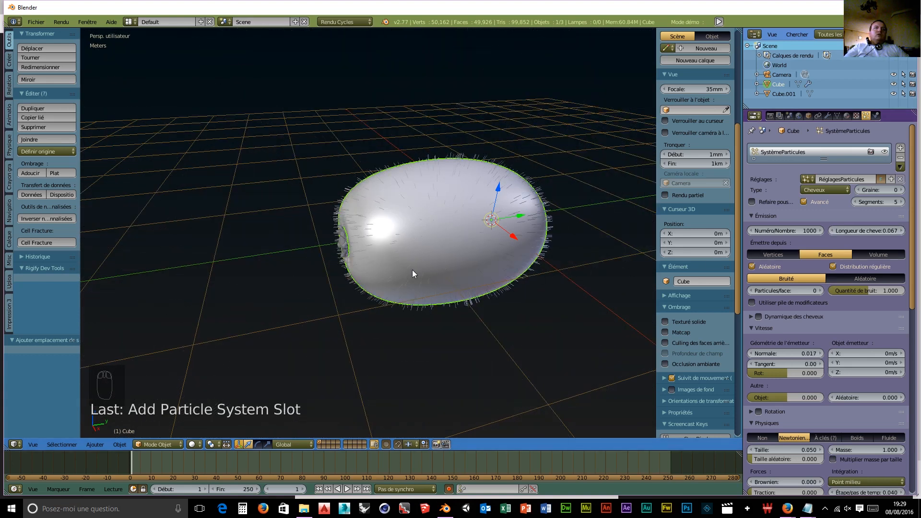
pyautogui.scroll(7, 412, 270)
pyautogui.moveTo(391, 261); pyautogui.dragTo(478, 227, button='middle')
pyautogui.moveTo(548, 211)
pyautogui.mouseDown(button='middle')
pyautogui.moveTo(463, 249)
pyautogui.moveTo(494, 199)
pyautogui.moveTo(455, 193)
pyautogui.moveTo(494, 208)
pyautogui.moveTo(549, 203)
pyautogui.mouseUp(button='middle')
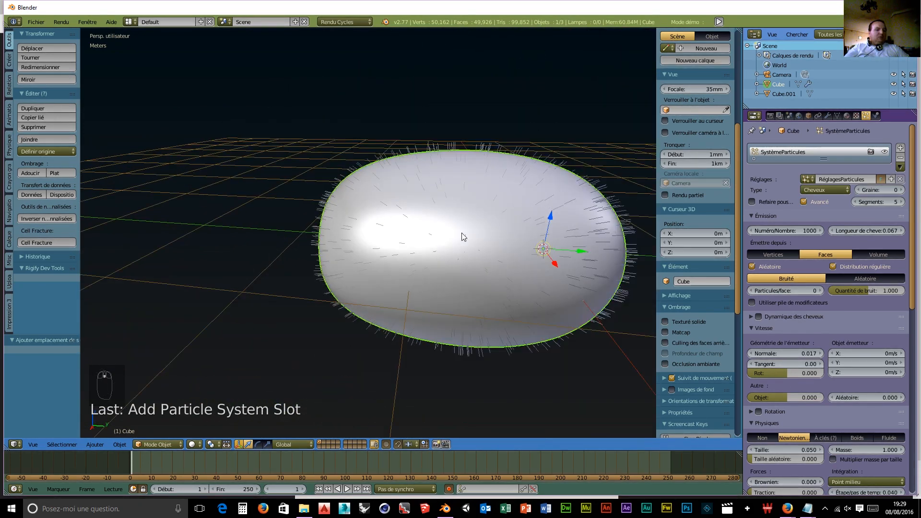
# Add a point lamp and move it up about 1.122 m along Z above the kiwi.
pyautogui.hotkey('shift', 'a')
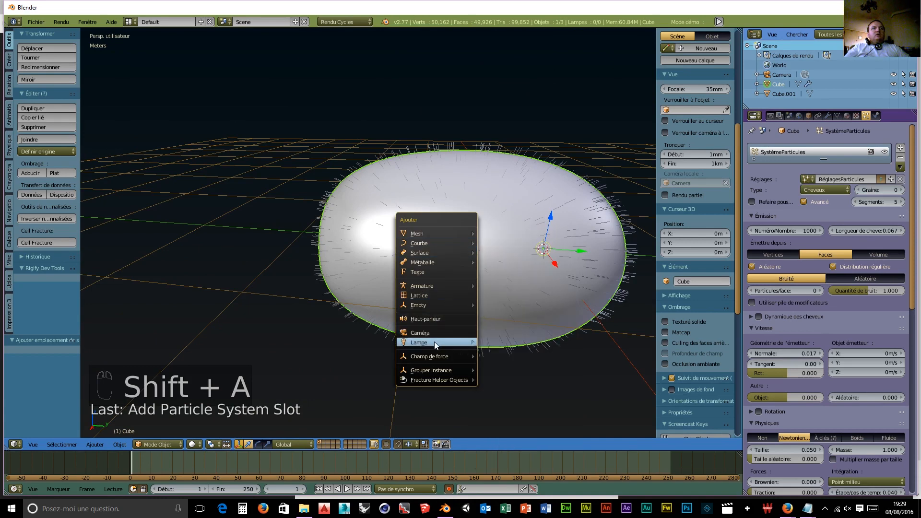
pyautogui.moveTo(434, 341)
pyautogui.click(523, 344)
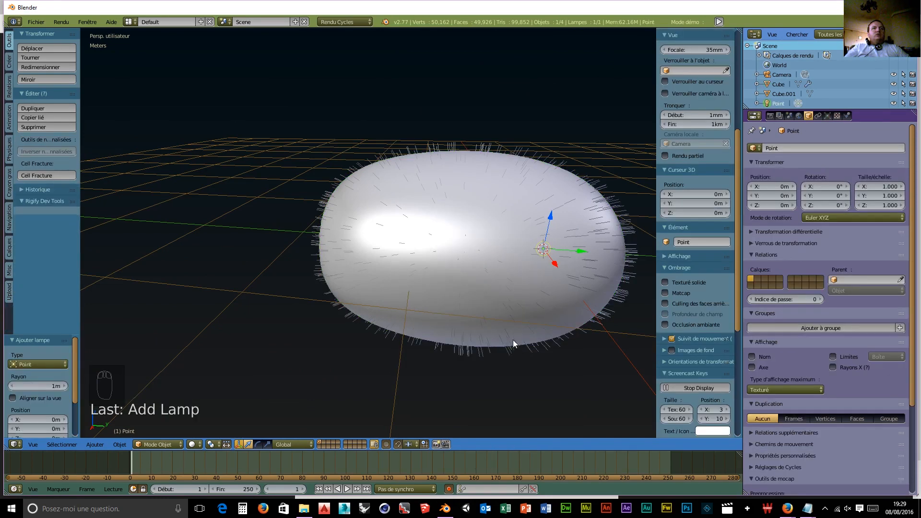
pyautogui.moveTo(551, 222); pyautogui.dragTo(560, 64)
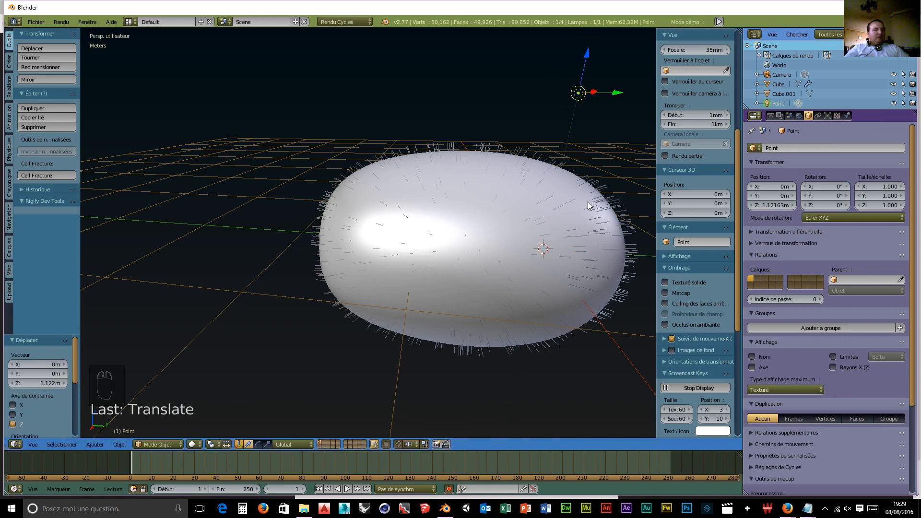
# Switch the 3D view to rendered shading and frame the hairy kiwi closely.
pyautogui.hotkey('shift', 'z')
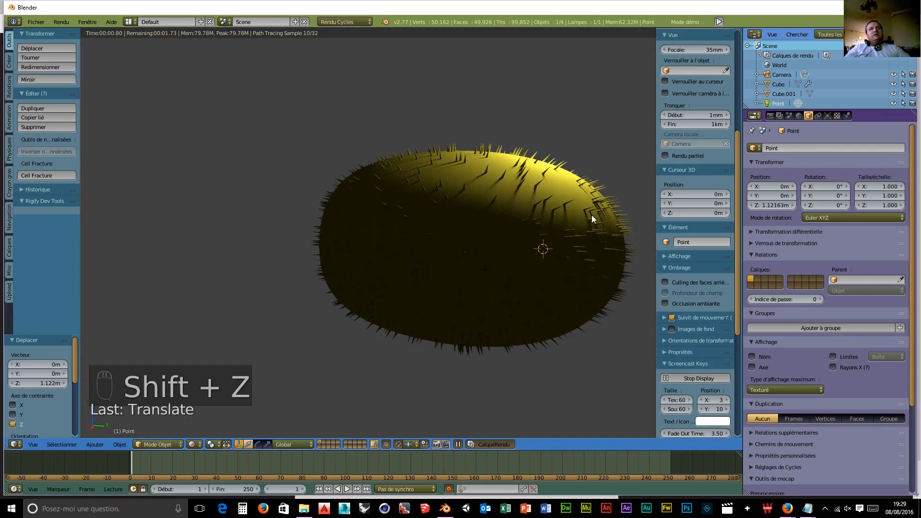
pyautogui.scroll(2, 591, 224)
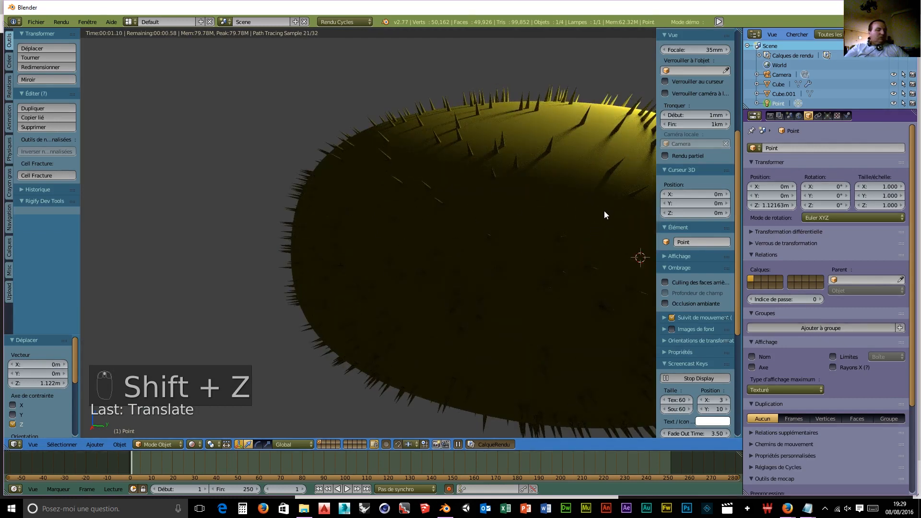
pyautogui.moveTo(607, 206); pyautogui.dragTo(507, 217, button='middle')
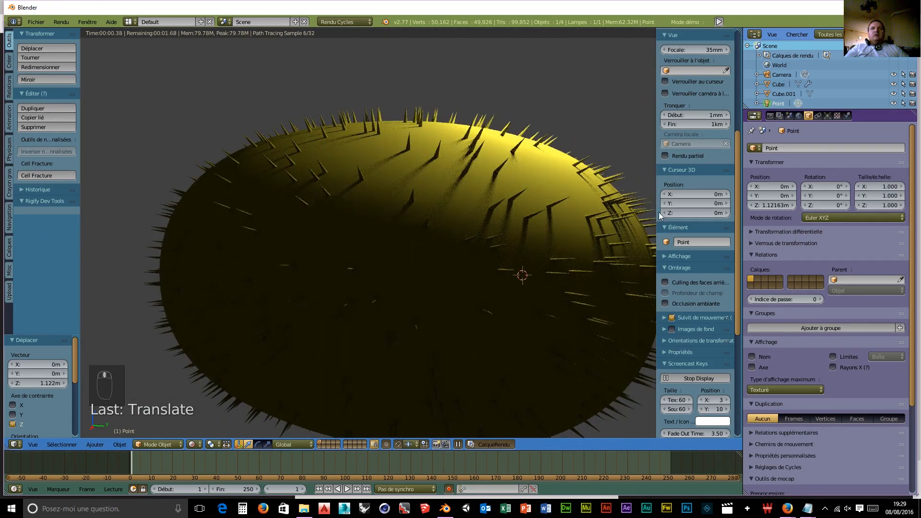
# Select the kiwi body and set its hair emission distribution to random (Aléatoire).
pyautogui.rightClick(487, 203)
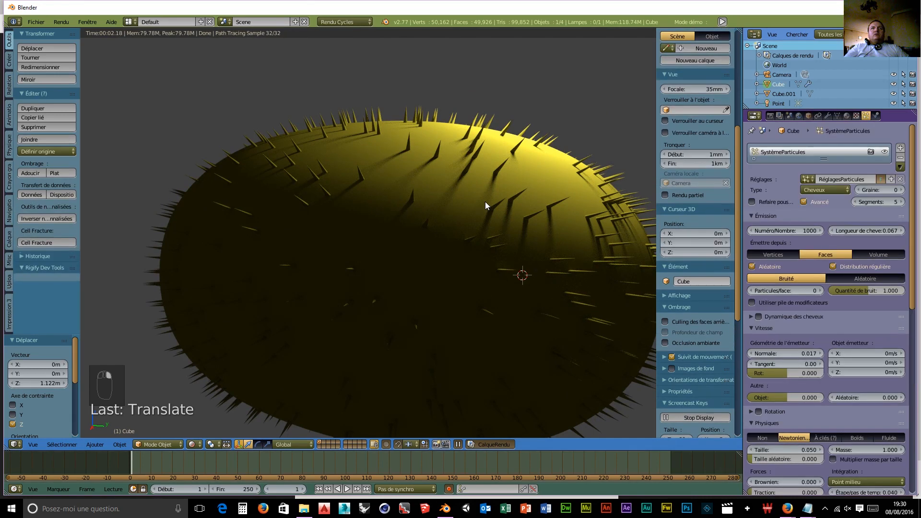
pyautogui.click(866, 279)
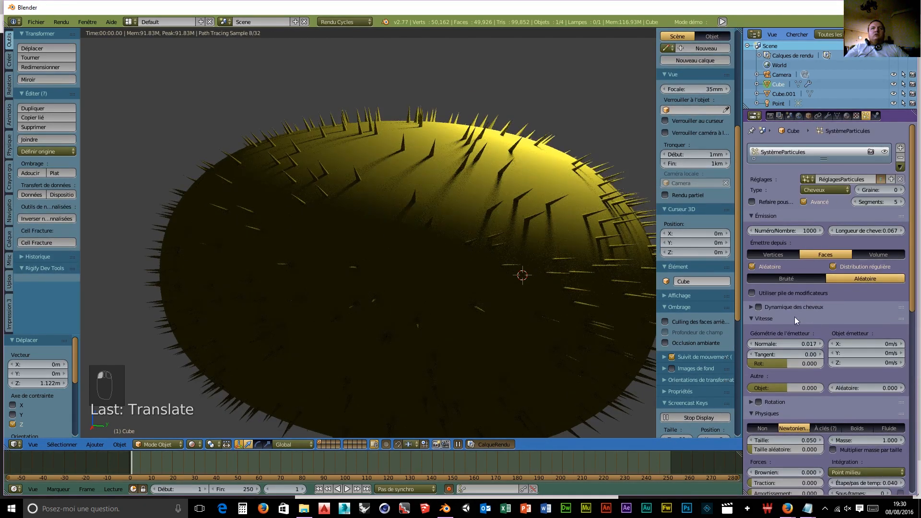
pyautogui.scroll(-1, 773, 281)
pyautogui.scroll(-5, 775, 278)
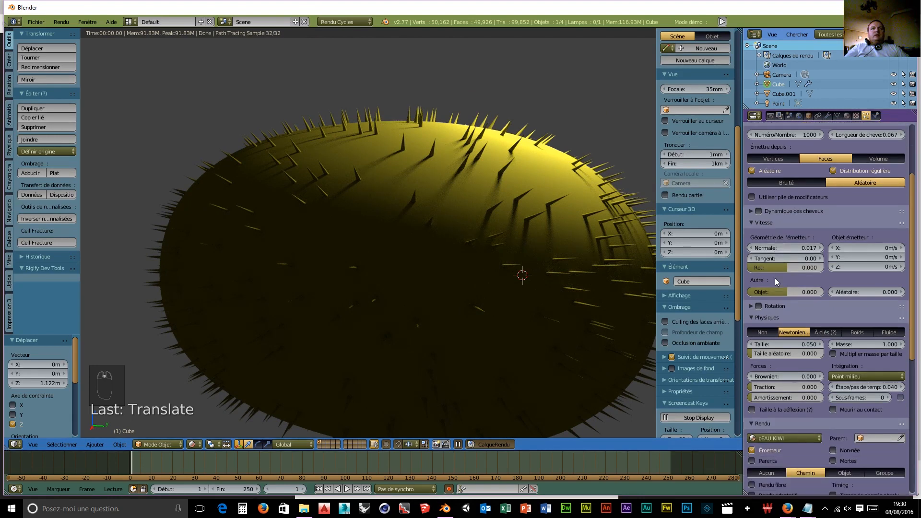
pyautogui.scroll(6, 775, 278)
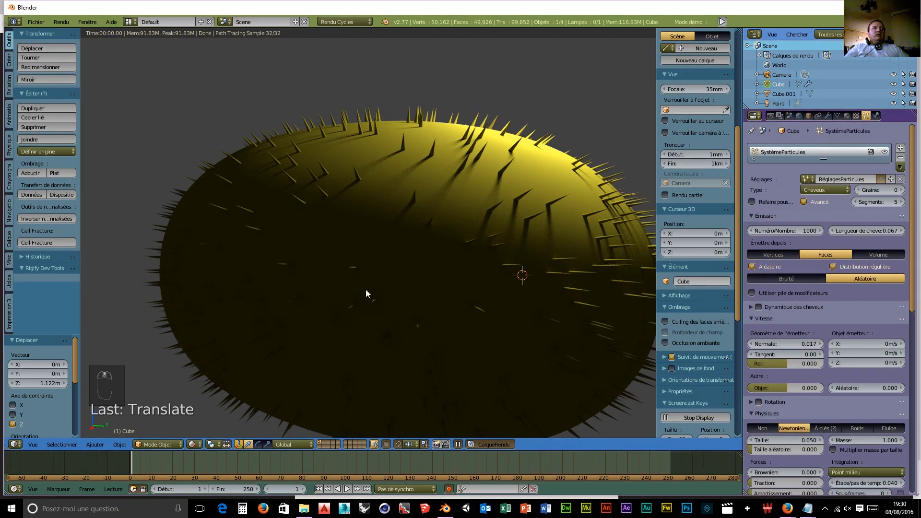
# Assign the Poil kiwi material to the particle hair's render settings.
pyautogui.scroll(-11, 766, 292)
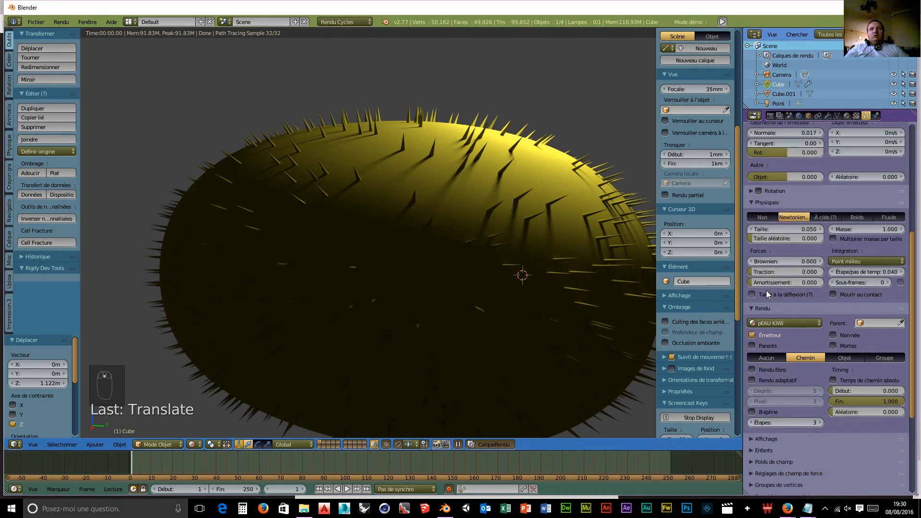
pyautogui.scroll(-5, 767, 292)
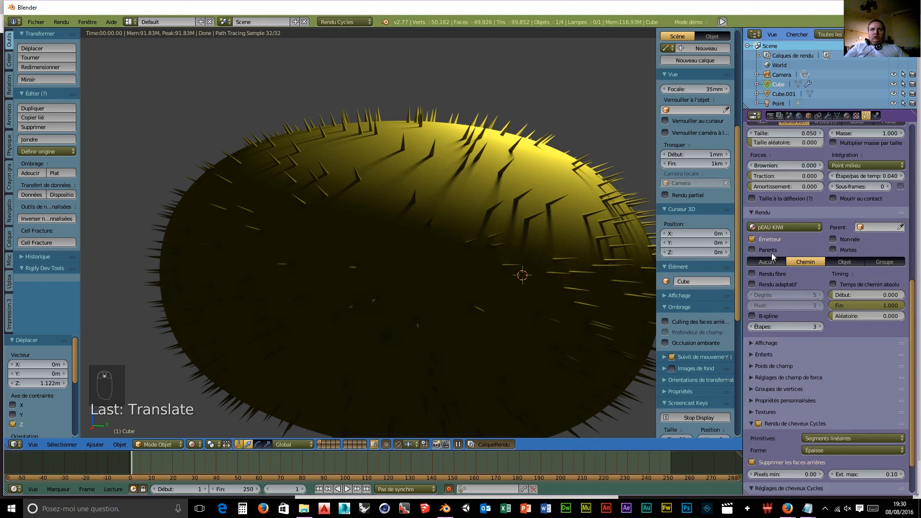
pyautogui.click(783, 226)
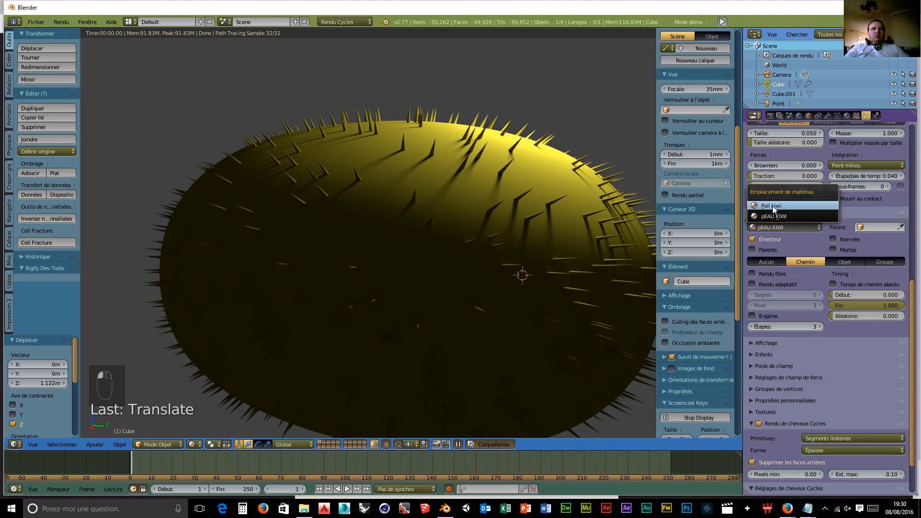
pyautogui.click(771, 206)
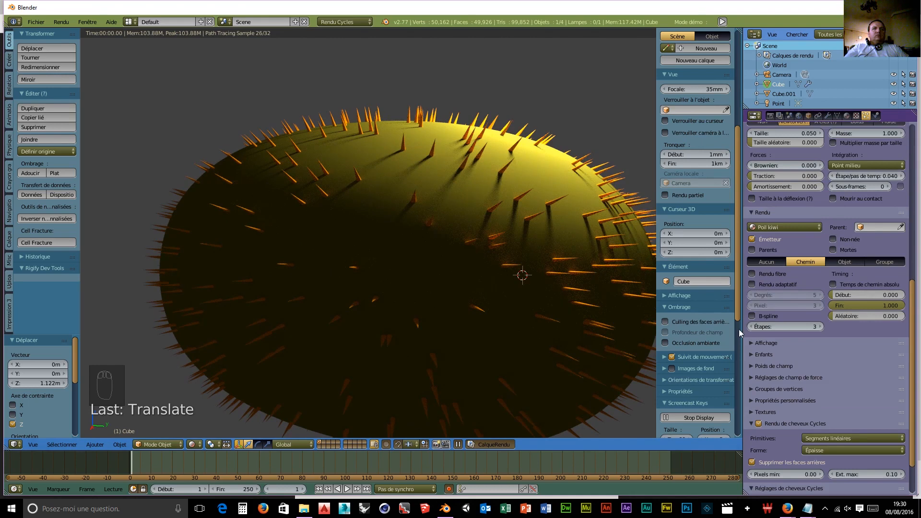
# In the Cycles hair settings, set the root thickness to 0.14, the tip (Astuce) to 0.20 and the size scaling to 0.02.
pyautogui.scroll(-3, 811, 371)
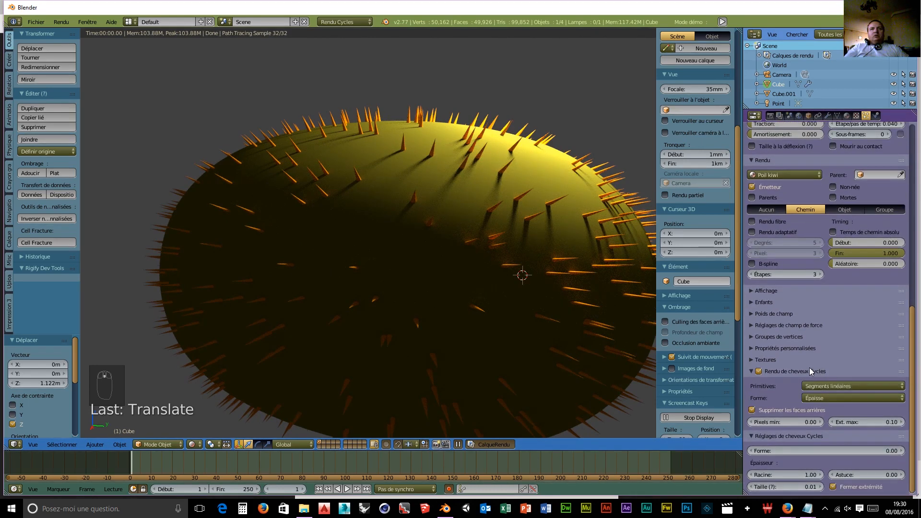
pyautogui.click(750, 475)
pyautogui.moveTo(750, 474); pyautogui.dragTo(708, 475)
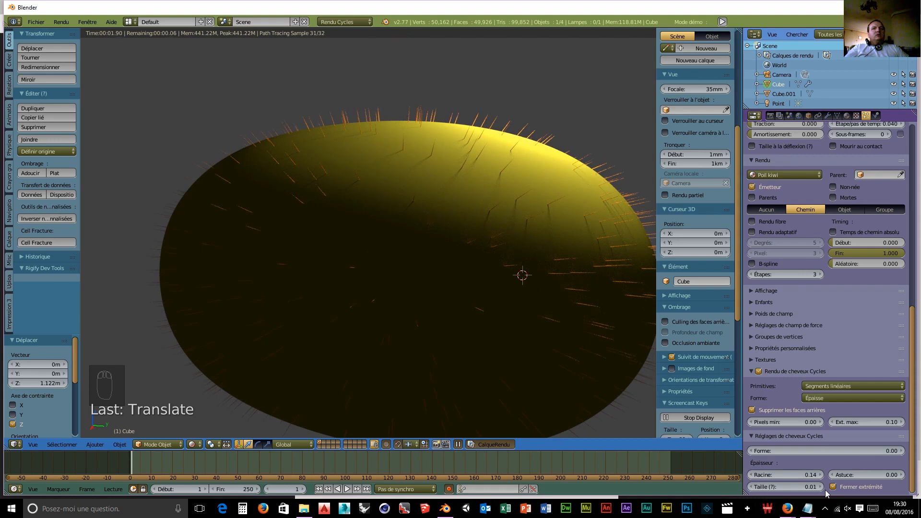
pyautogui.moveTo(785, 486); pyautogui.dragTo(800, 486)
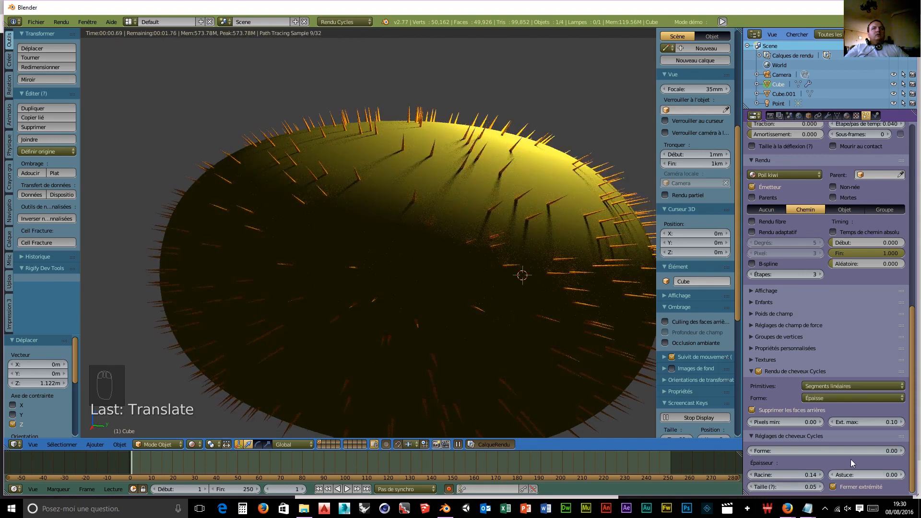
pyautogui.moveTo(900, 475); pyautogui.dragTo(915, 476)
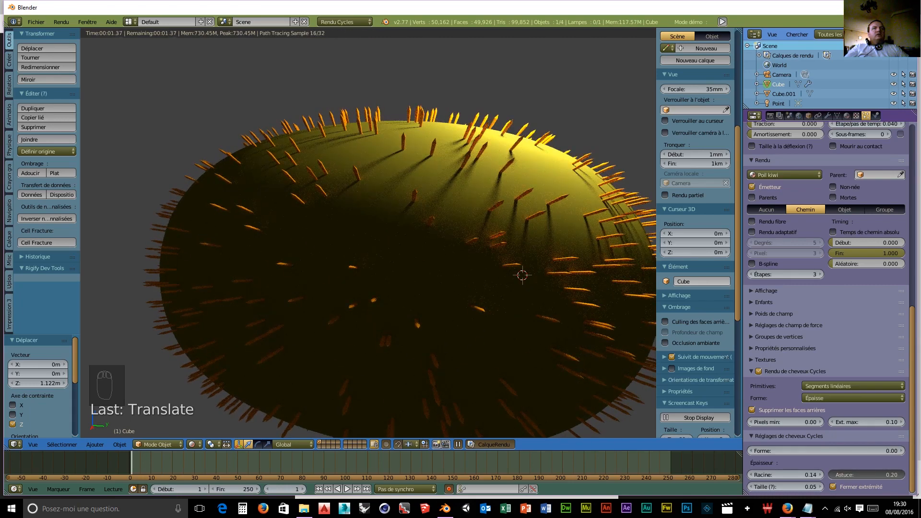
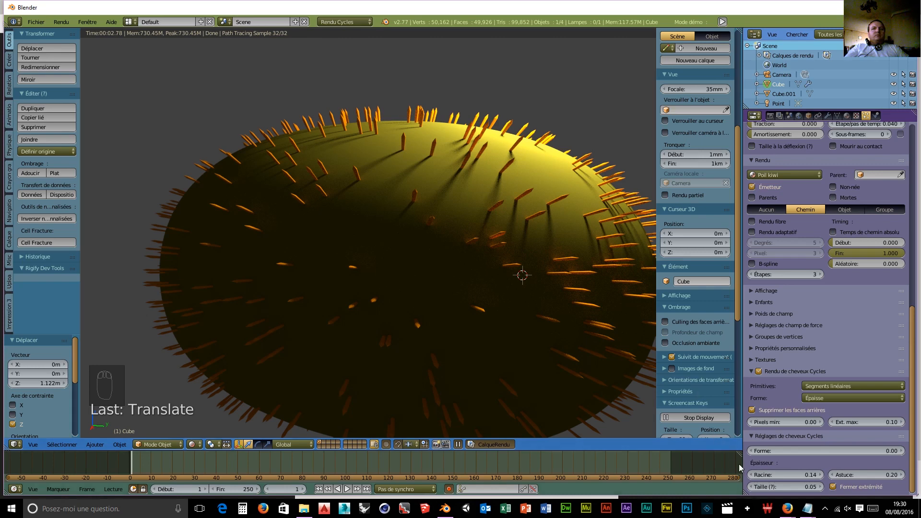
pyautogui.moveTo(786, 487); pyautogui.dragTo(773, 487)
# Shorten the hair length to 0.022 and reduce the Cycles hair size scaling to 0.007.
pyautogui.scroll(15, 790, 300)
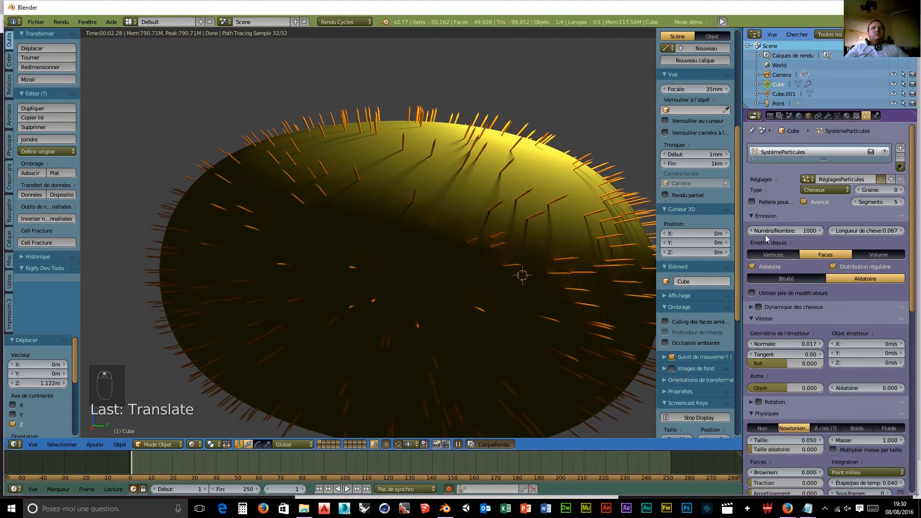
pyautogui.moveTo(833, 229); pyautogui.dragTo(808, 230)
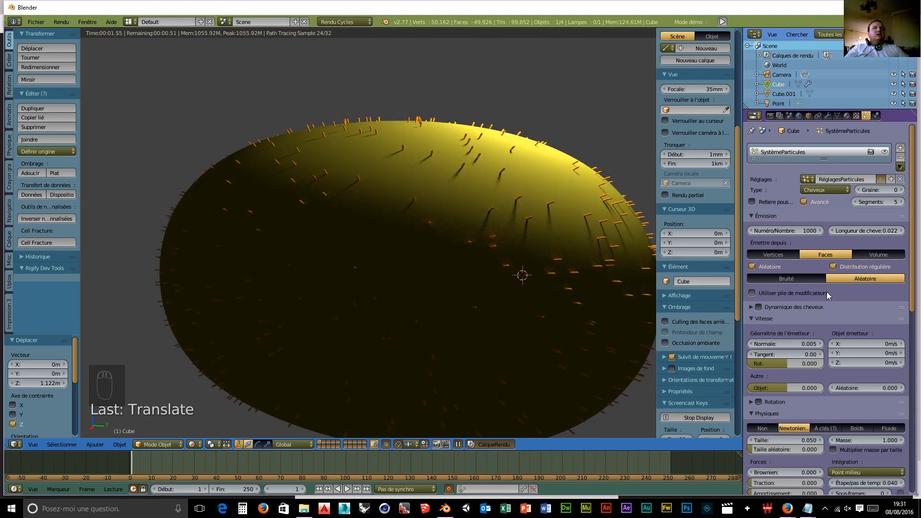
pyautogui.scroll(-15, 827, 293)
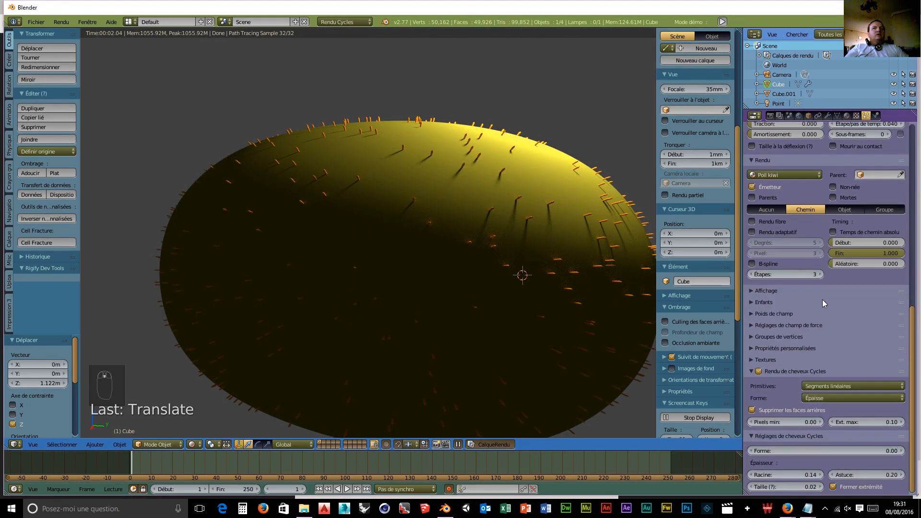
pyautogui.moveTo(785, 486); pyautogui.dragTo(777, 487)
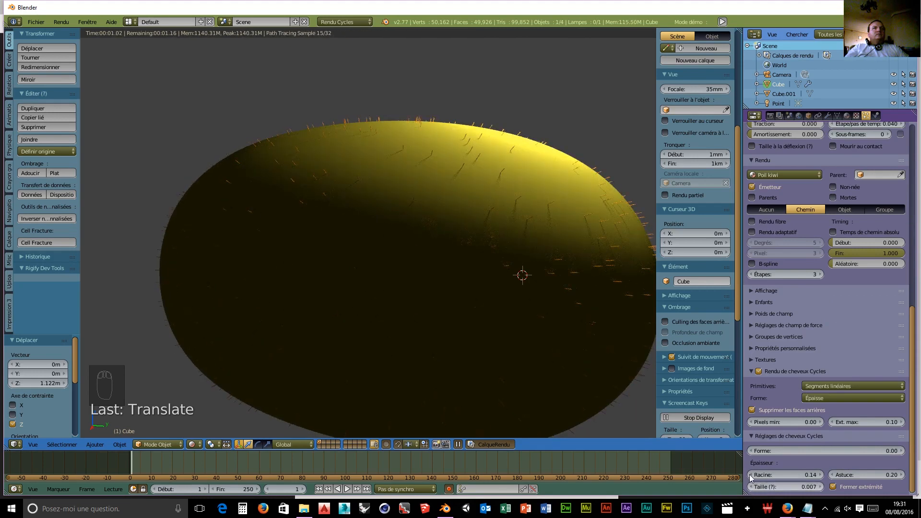
# Try stronger Brownian force values on the hair physics up to 0.110, and settle on 0.016.
pyautogui.scroll(8, 812, 282)
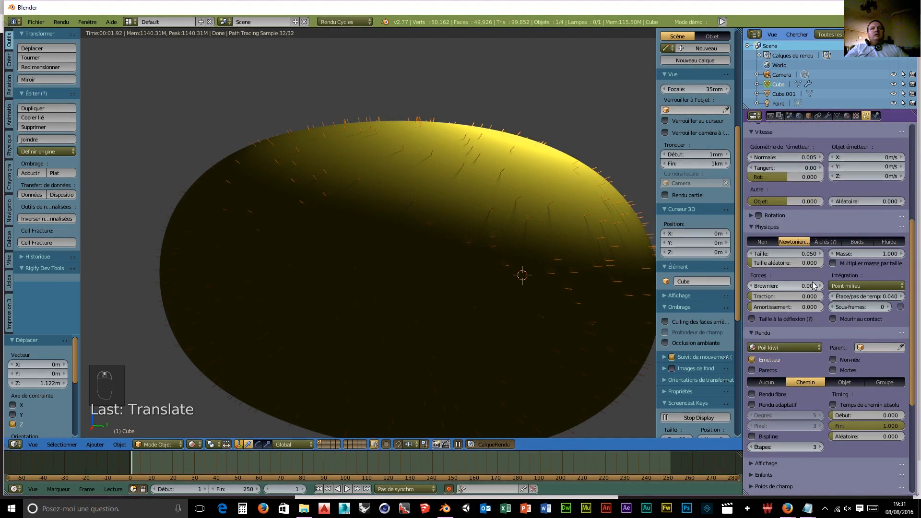
pyautogui.moveTo(787, 286); pyautogui.dragTo(806, 286)
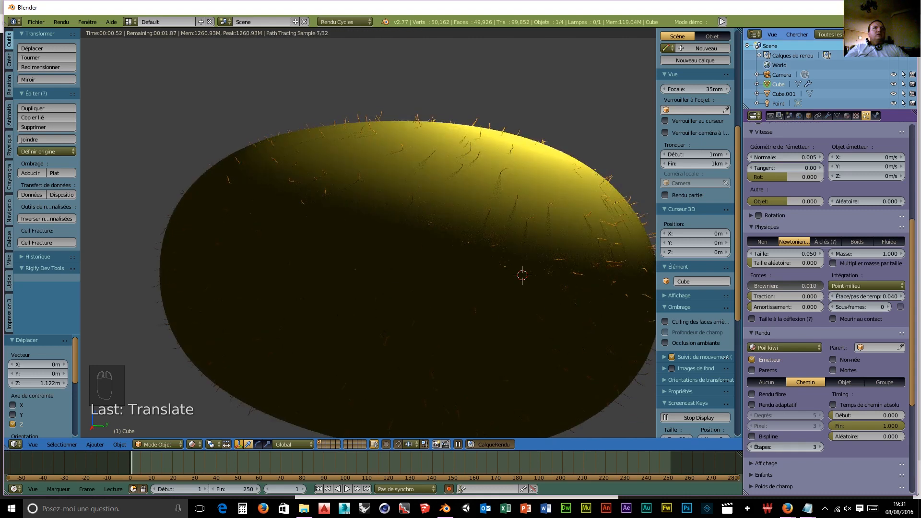
pyautogui.moveTo(806, 286); pyautogui.dragTo(815, 286)
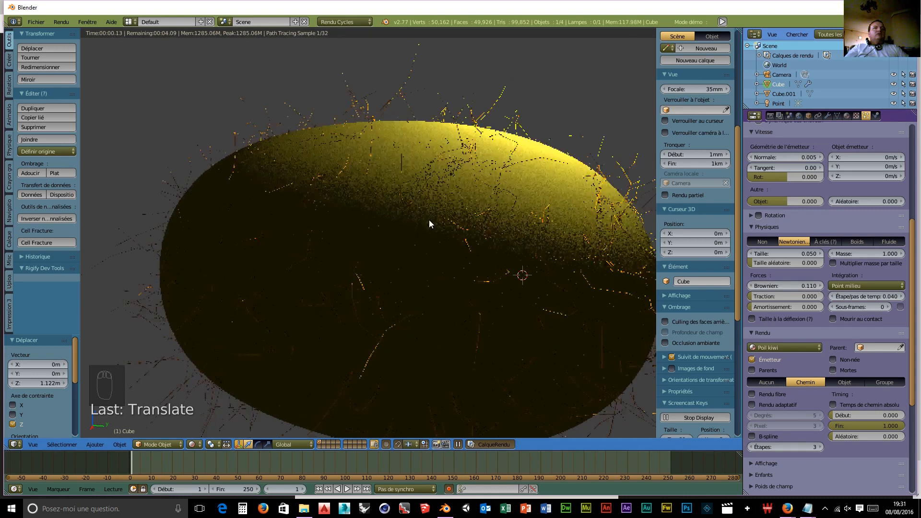
pyautogui.scroll(-6, 417, 222)
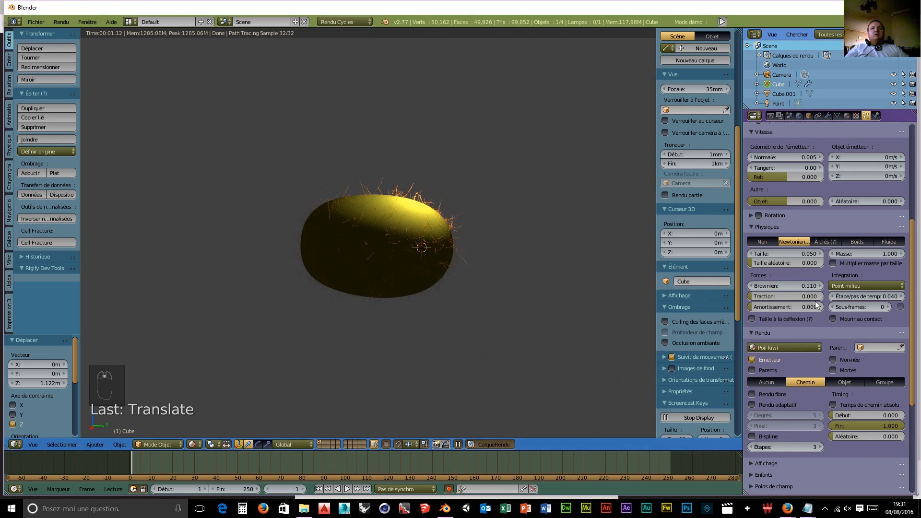
pyautogui.scroll(7, 632, 293)
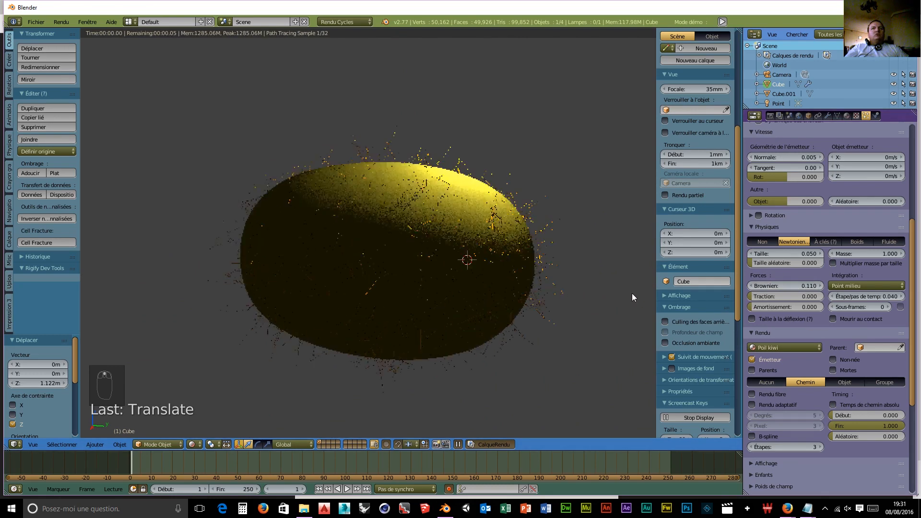
pyautogui.moveTo(753, 310); pyautogui.dragTo(745, 286)
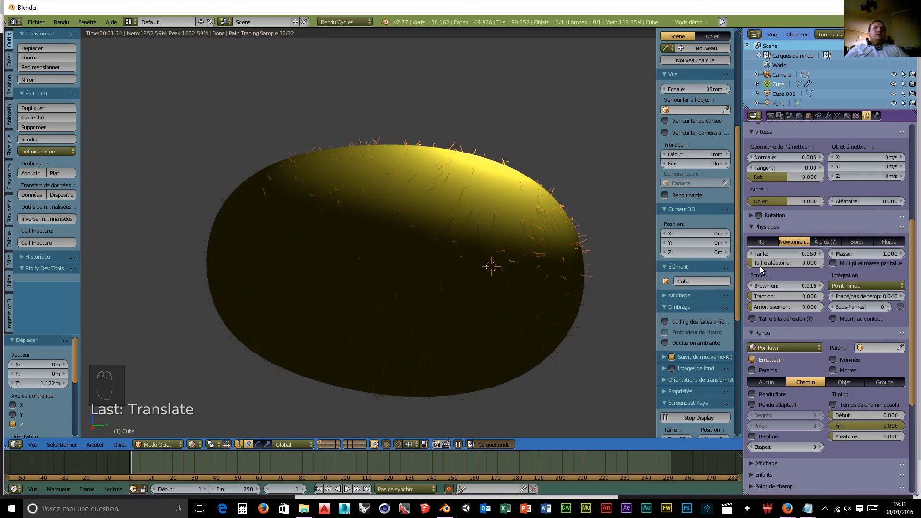
# Set the number of hairs emitted by the kiwi's particle system to 20000.
pyautogui.scroll(7, 483, 213)
pyautogui.scroll(-5, 457, 208)
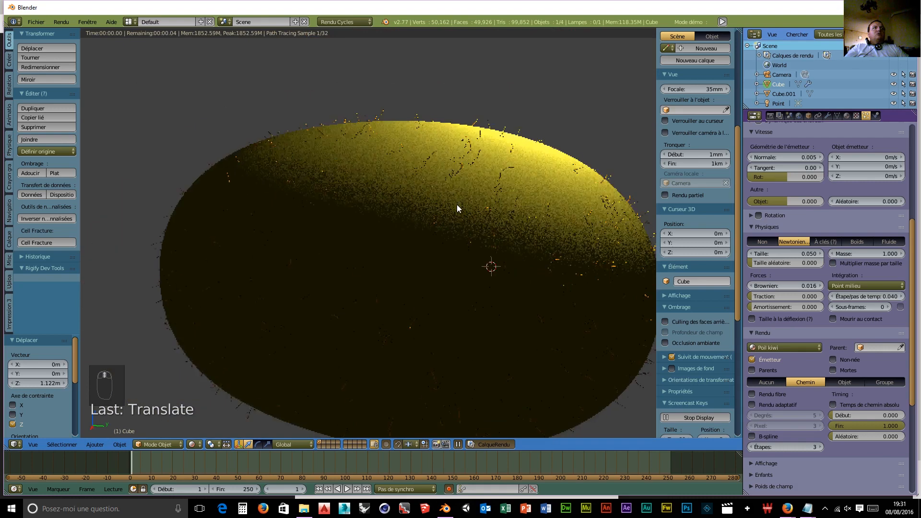
pyautogui.scroll(6, 802, 187)
pyautogui.scroll(4, 813, 189)
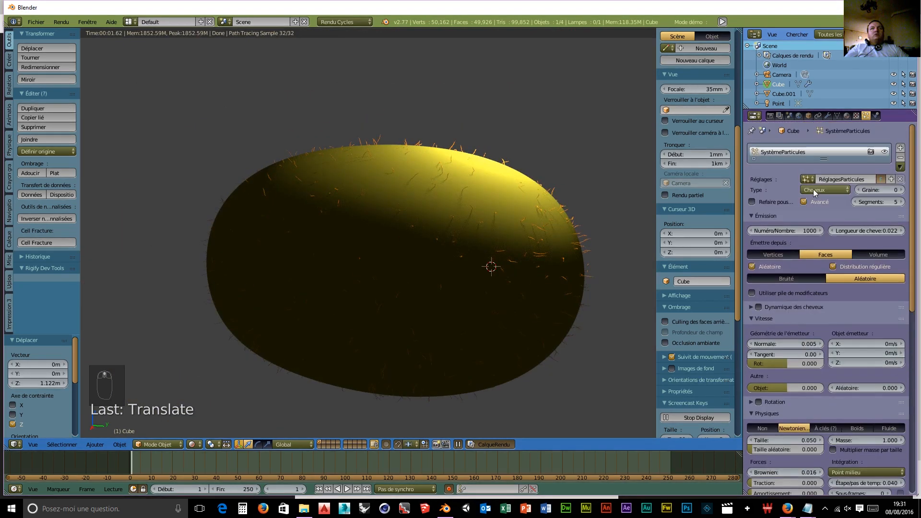
pyautogui.click(789, 230)
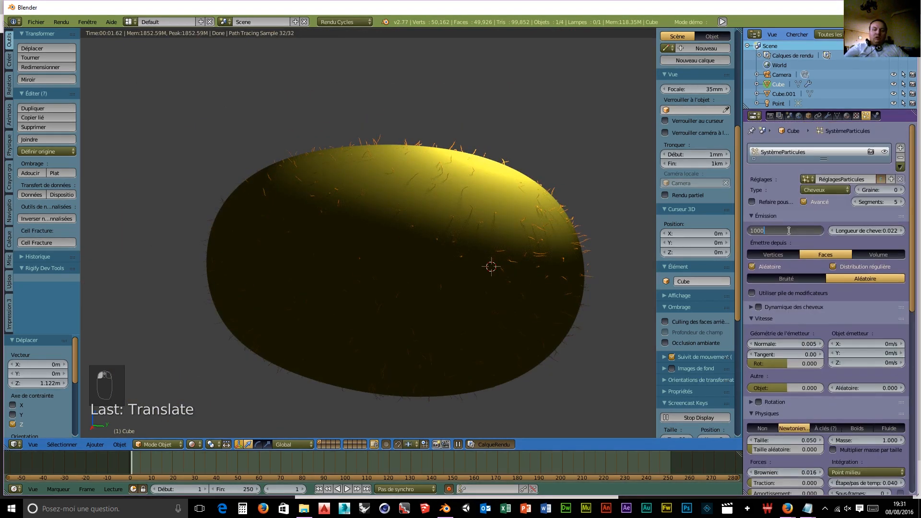
pyautogui.write('20000')
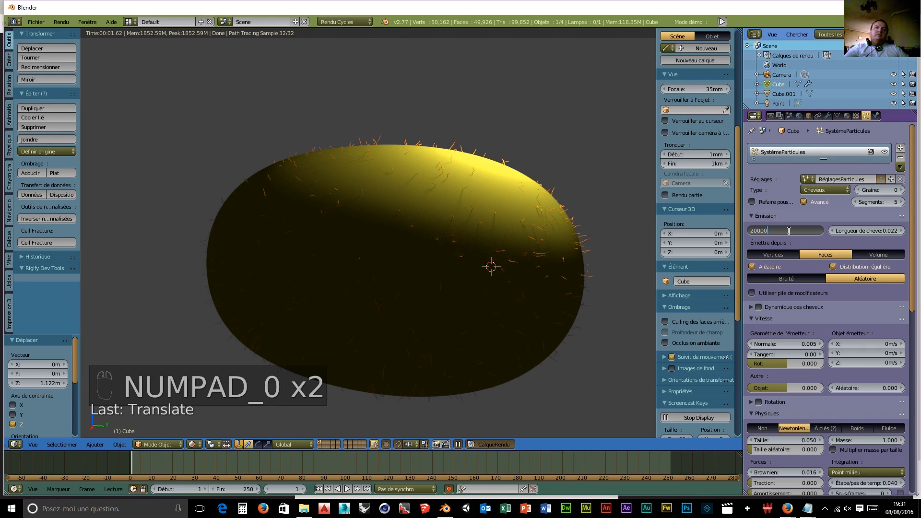
pyautogui.press('Return')
# Examine the hair density in the rendered preview, both close up on the skin and from around the kiwi.
pyautogui.moveTo(400, 260); pyautogui.dragTo(413, 257, button='middle')
pyautogui.moveTo(606, 284); pyautogui.dragTo(559, 281, button='middle')
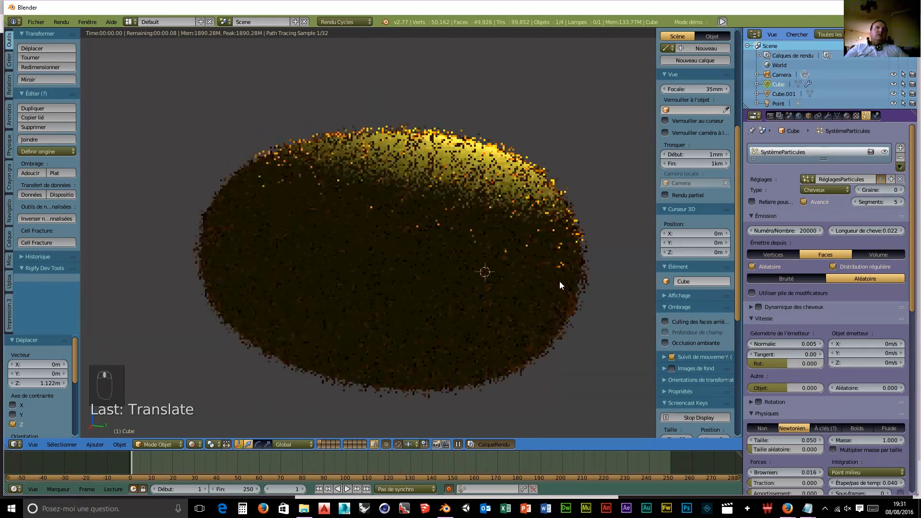
pyautogui.scroll(8, 556, 288)
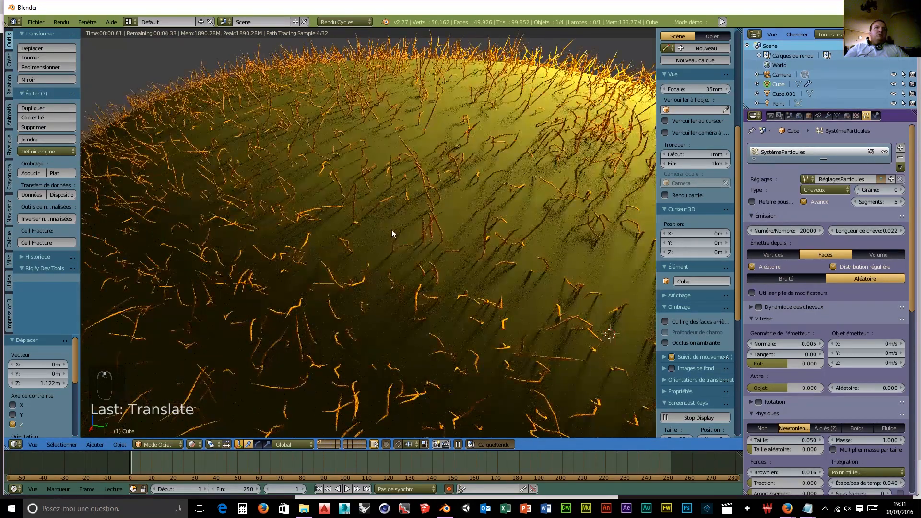
pyautogui.scroll(-6, 492, 232)
pyautogui.moveTo(409, 263); pyautogui.dragTo(252, 267, button='middle')
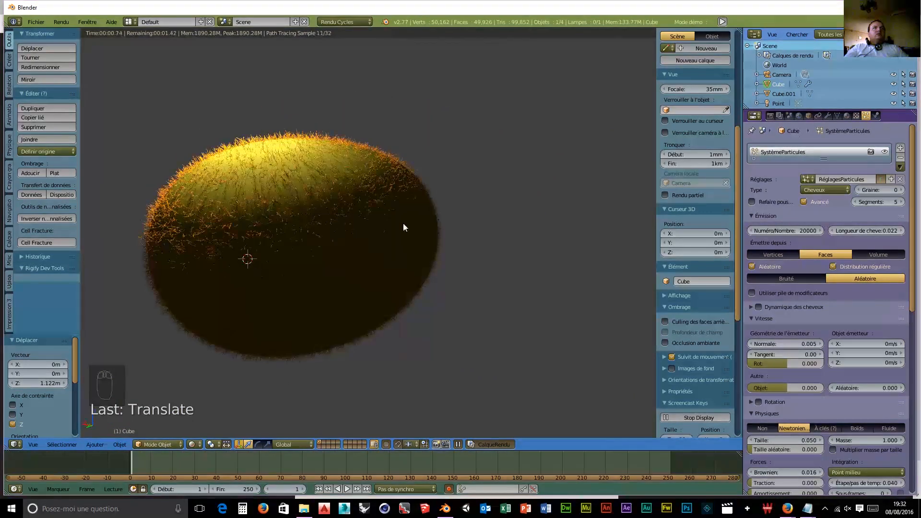
pyautogui.moveTo(403, 222); pyautogui.dragTo(548, 231, button='middle')
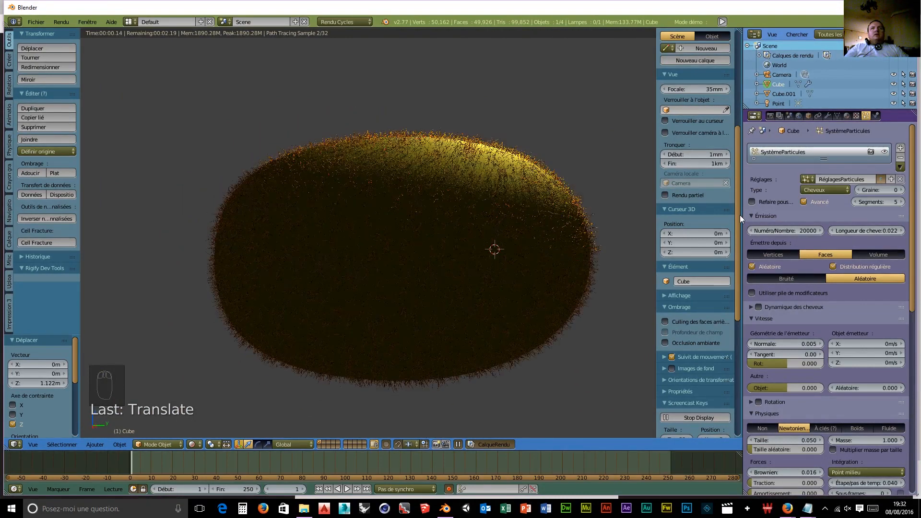
# Show the pEAU KIWI material's settings, enlarge the timeline area and switch it to the node editor with the material's nodes in view.
pyautogui.click(846, 116)
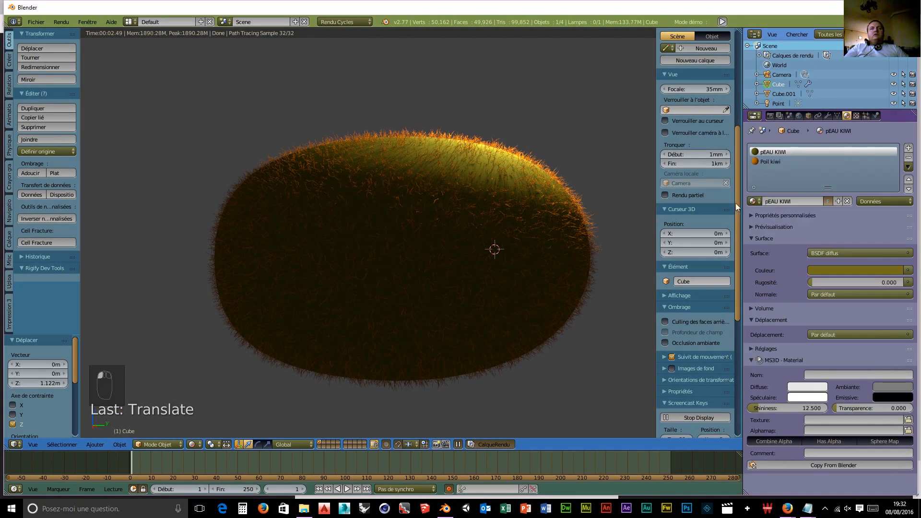
pyautogui.moveTo(131, 450); pyautogui.dragTo(131, 289)
pyautogui.click(15, 488)
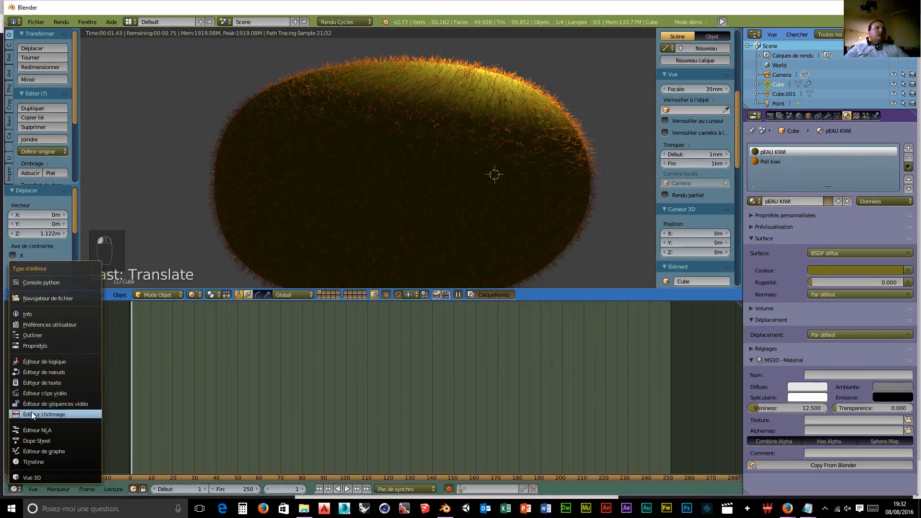
pyautogui.click(37, 370)
pyautogui.moveTo(394, 428); pyautogui.dragTo(525, 423, button='middle')
pyautogui.scroll(5, 452, 431)
pyautogui.scroll(5, 452, 430)
pyautogui.moveTo(454, 407); pyautogui.dragTo(408, 424, button='middle')
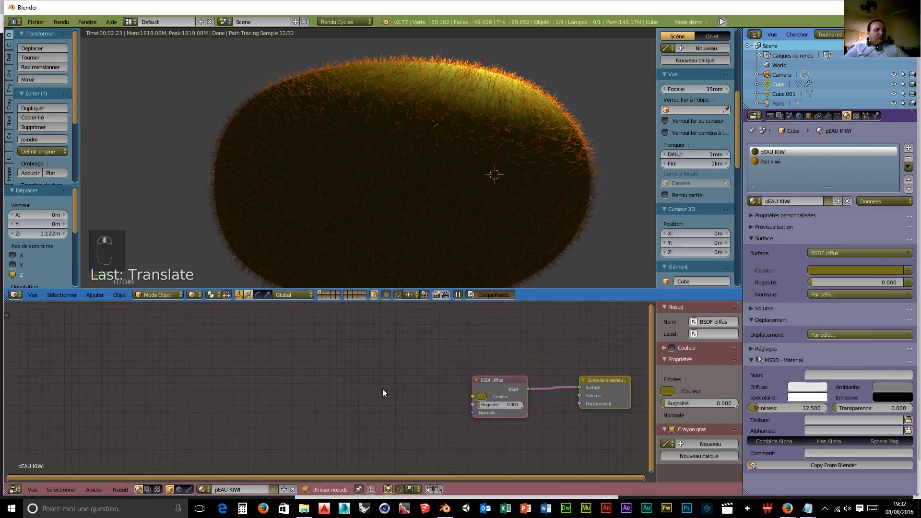
# Add a Mélanger RGB node in the free space before the BSDF diffus node of the pEAU KIWI material.
pyautogui.hotkey('shift', 'a')
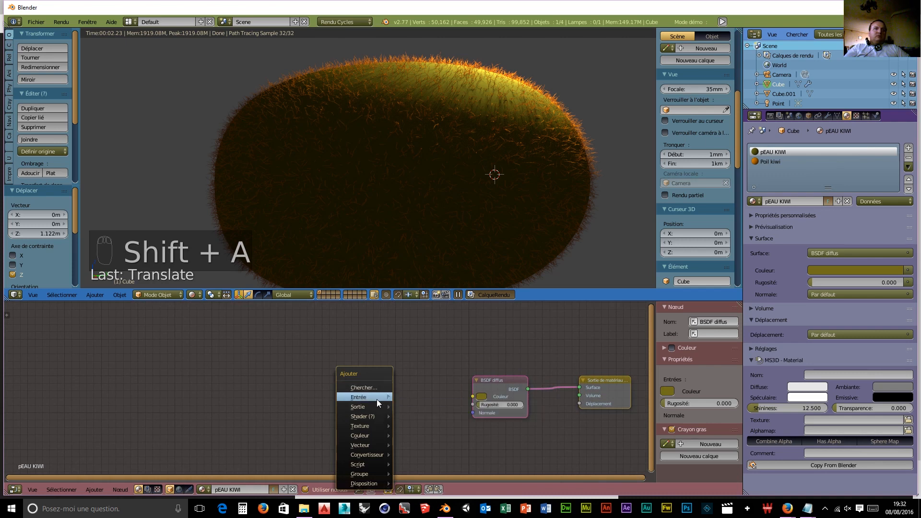
pyautogui.moveTo(373, 416)
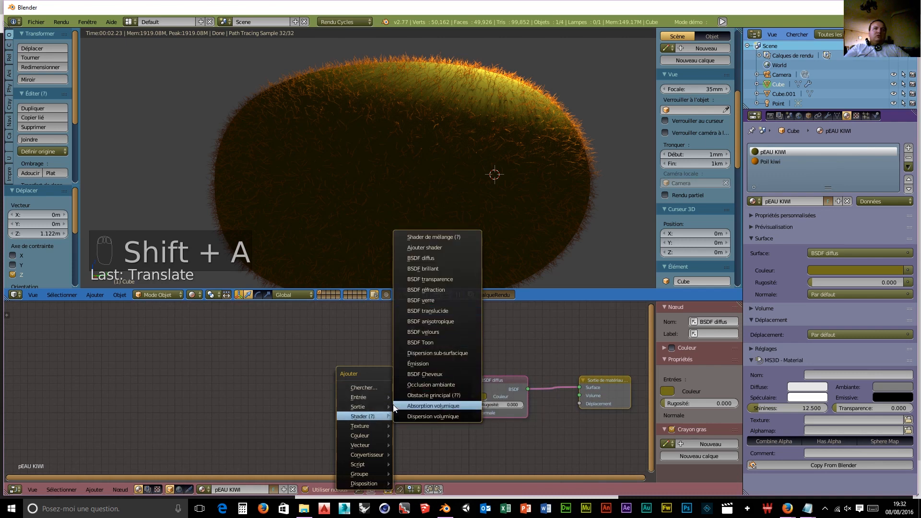
pyautogui.moveTo(369, 436)
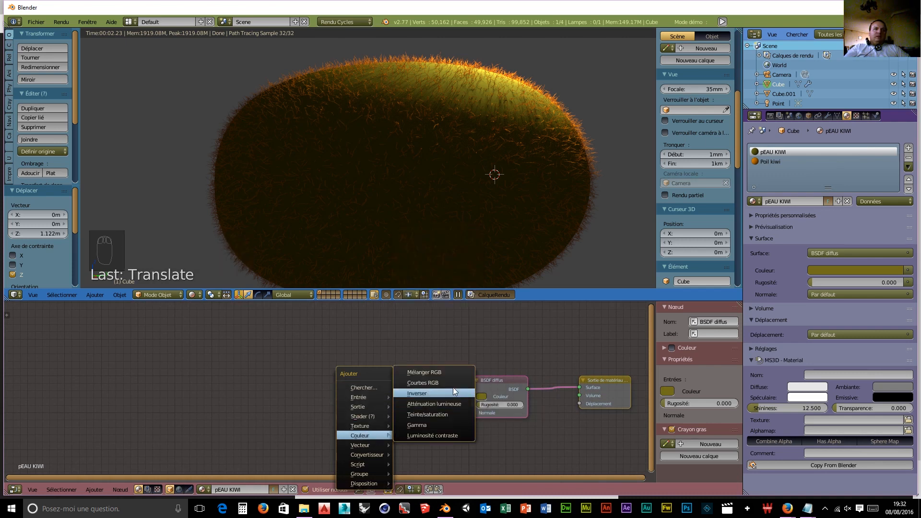
pyautogui.click(445, 373)
pyautogui.click(370, 380)
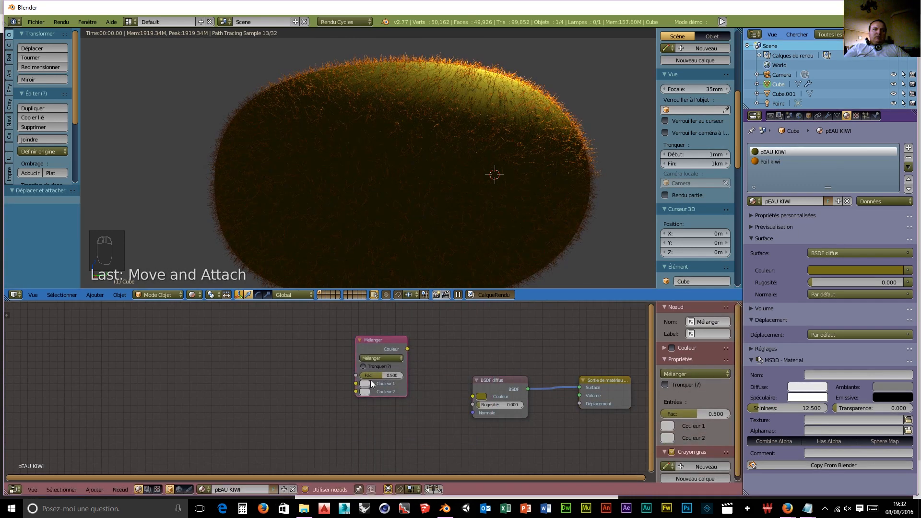
# Sample the mix node's Couleur 1 from the BSDF diffus colour and its Couleur 2 from the orange hairs on the rendered kiwi.
pyautogui.click(365, 384)
pyautogui.click(422, 351)
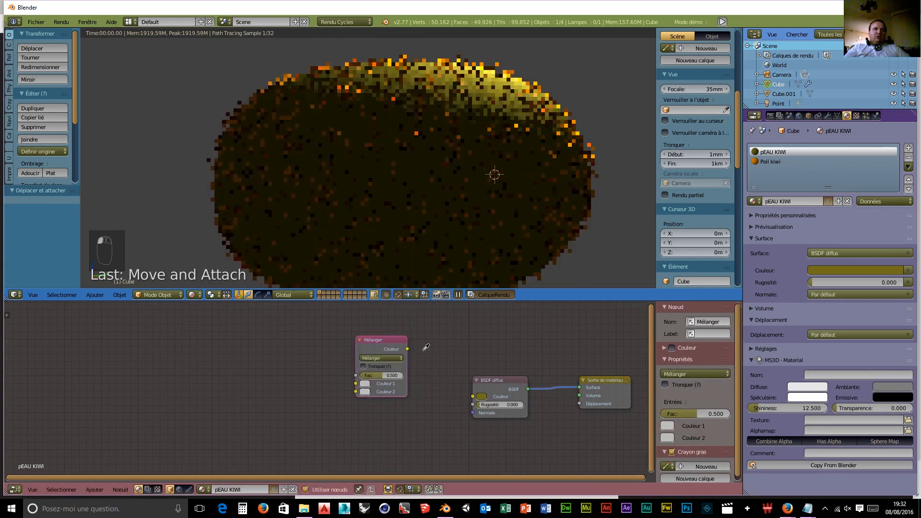
pyautogui.click(481, 397)
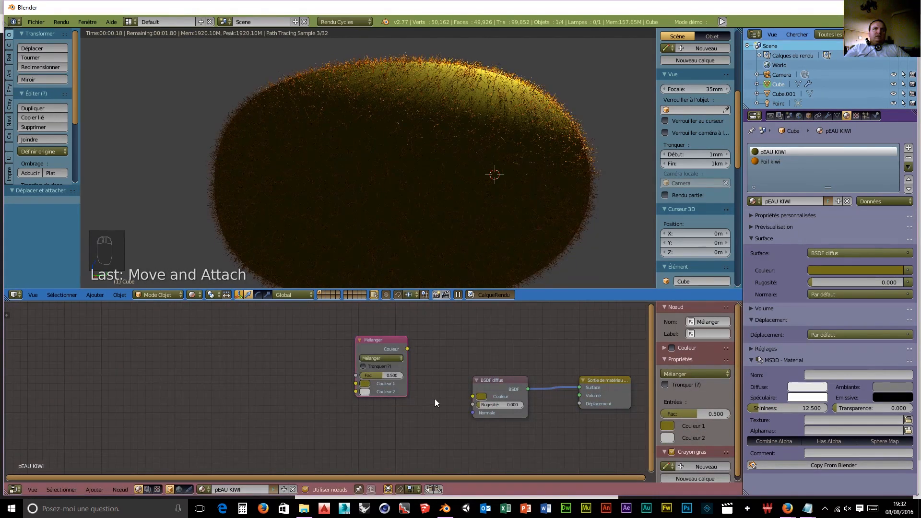
pyautogui.click(364, 391)
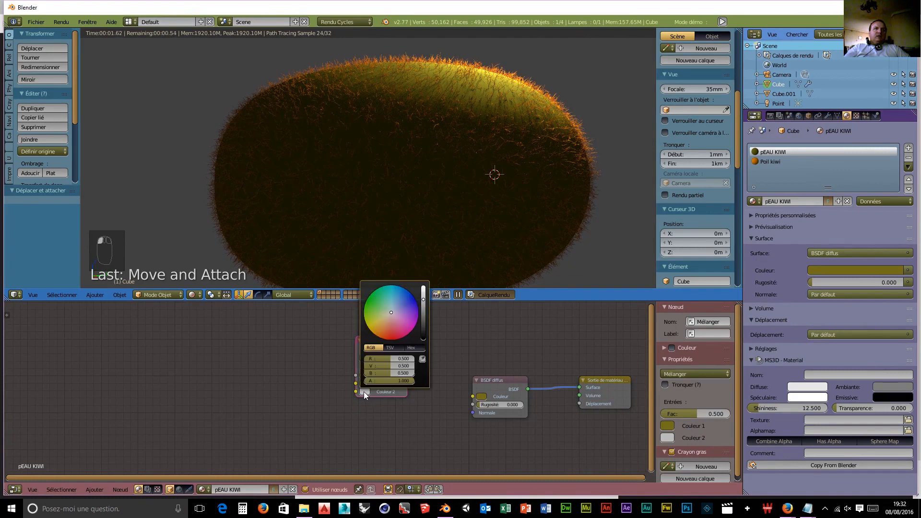
pyautogui.click(421, 357)
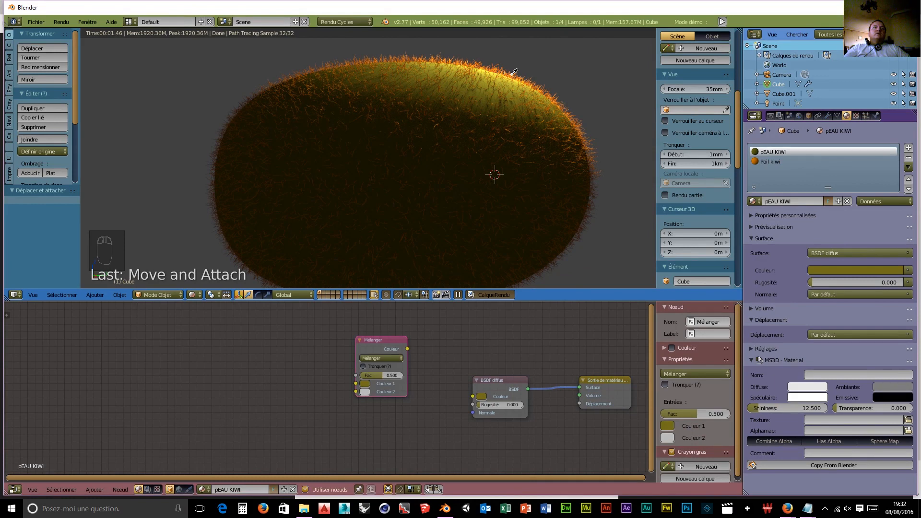
pyautogui.click(512, 75)
# Link the mix node's output to the BSDF diffus Couleur input and set the mix Fac to 0.164.
pyautogui.moveTo(469, 333)
pyautogui.mouseDown(button='middle')
pyautogui.moveTo(461, 340)
pyautogui.moveTo(469, 336)
pyautogui.mouseUp(button='middle')
pyautogui.moveTo(408, 353); pyautogui.dragTo(473, 400)
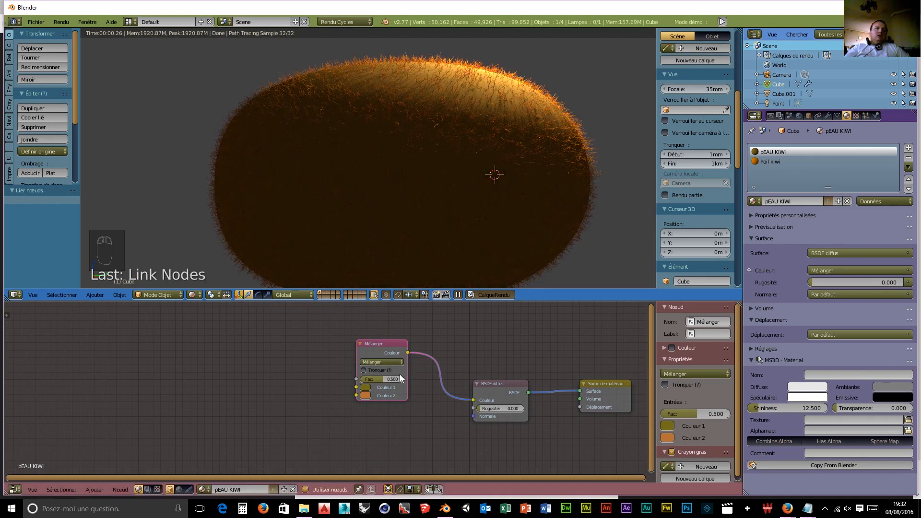
pyautogui.moveTo(383, 380); pyautogui.dragTo(361, 380)
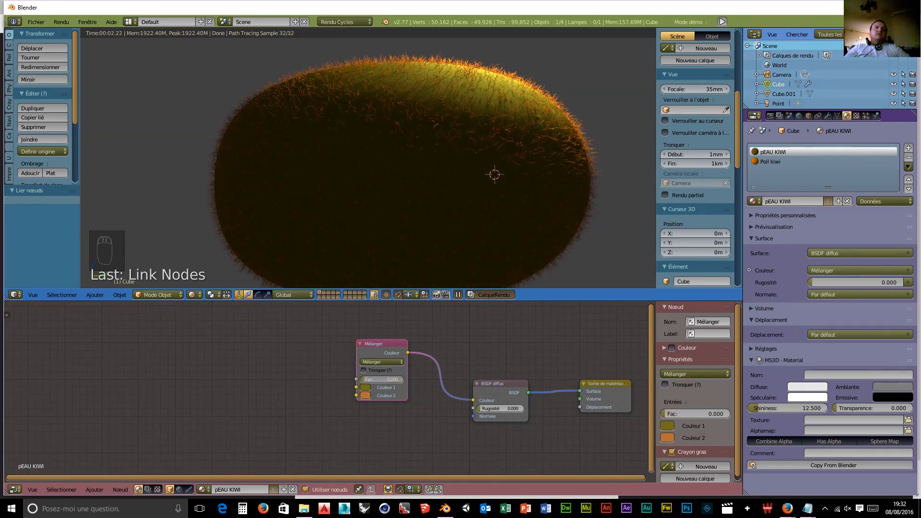
pyautogui.moveTo(360, 380)
pyautogui.mouseDown()
pyautogui.moveTo(404, 379)
pyautogui.moveTo(368, 380)
pyautogui.mouseUp()
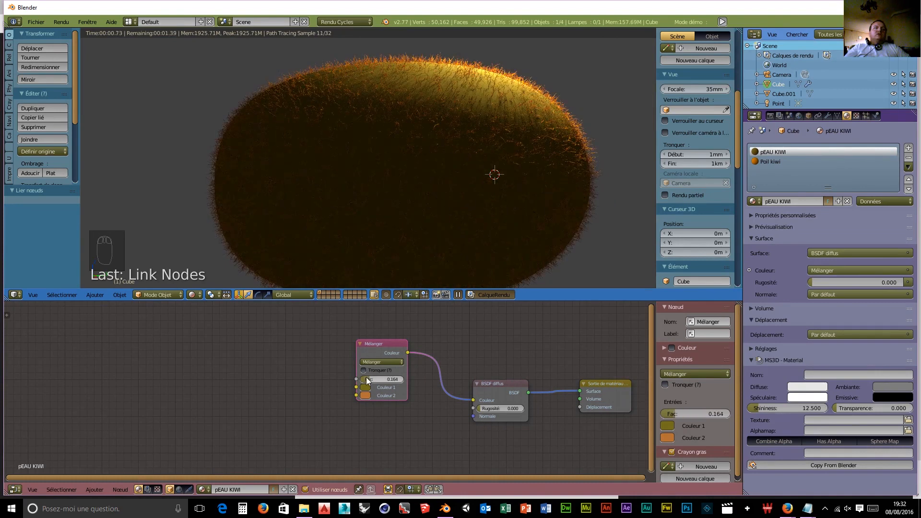
# Add a Texture voronoi node and link its Couleur output to the mix node's Fac input.
pyautogui.hotkey('shift', 'a')
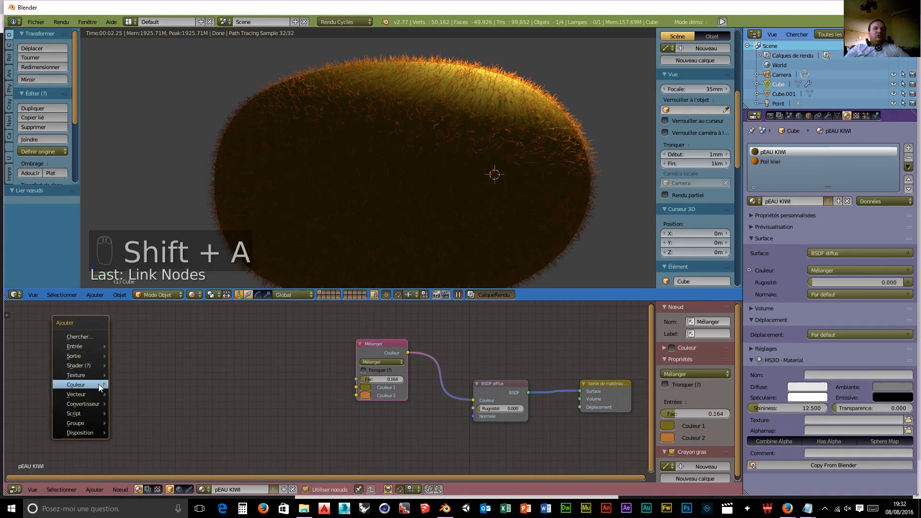
pyautogui.moveTo(91, 375)
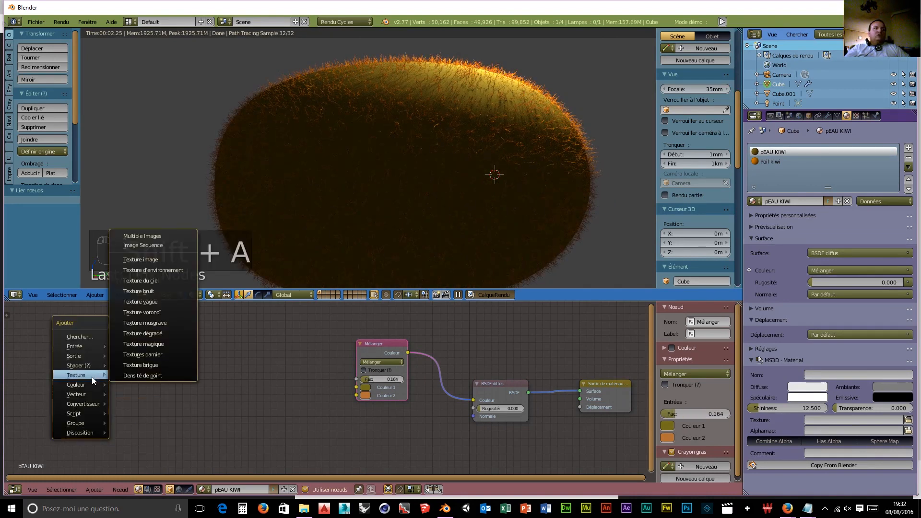
pyautogui.click(162, 312)
pyautogui.click(171, 353)
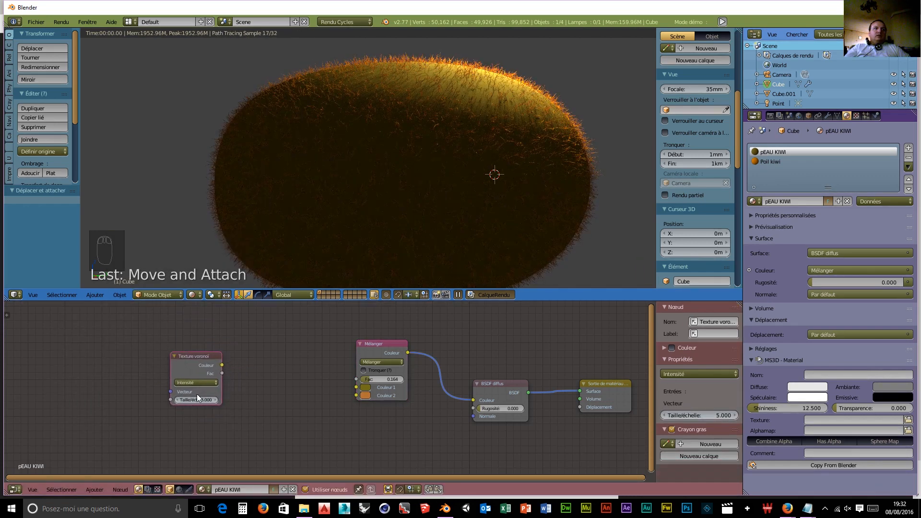
pyautogui.moveTo(222, 365); pyautogui.dragTo(355, 379)
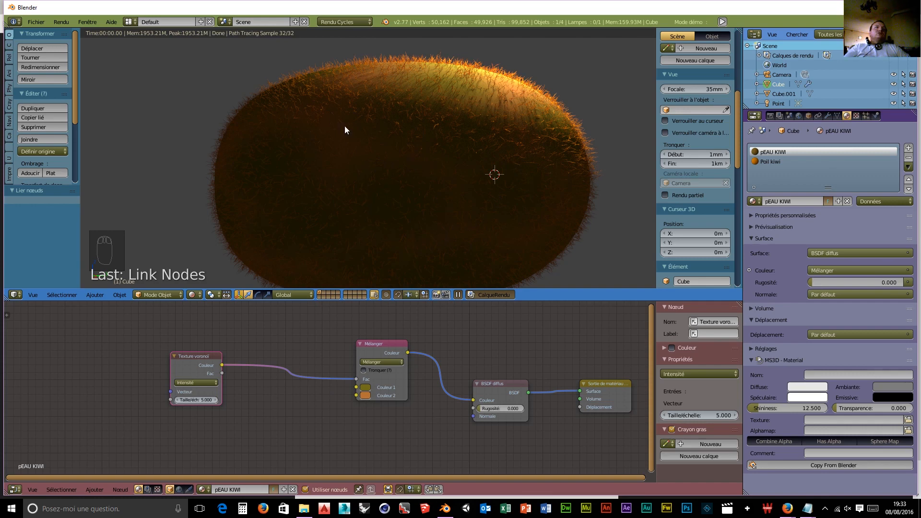
# Move the Voronoi node farther from the mix node and insert a Dégradé de couleurs node on the link between them.
pyautogui.moveTo(203, 354); pyautogui.dragTo(106, 349)
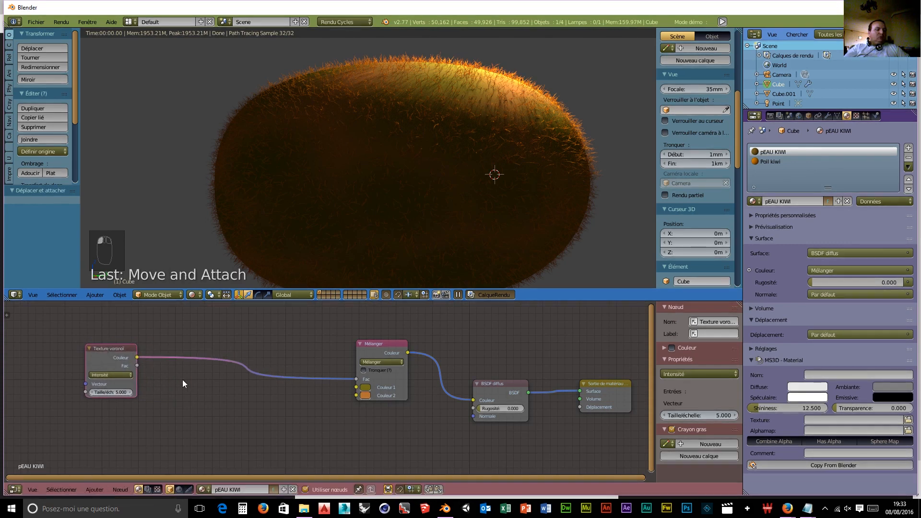
pyautogui.hotkey('shift', 'a')
pyautogui.moveTo(183, 408)
pyautogui.click(231, 303)
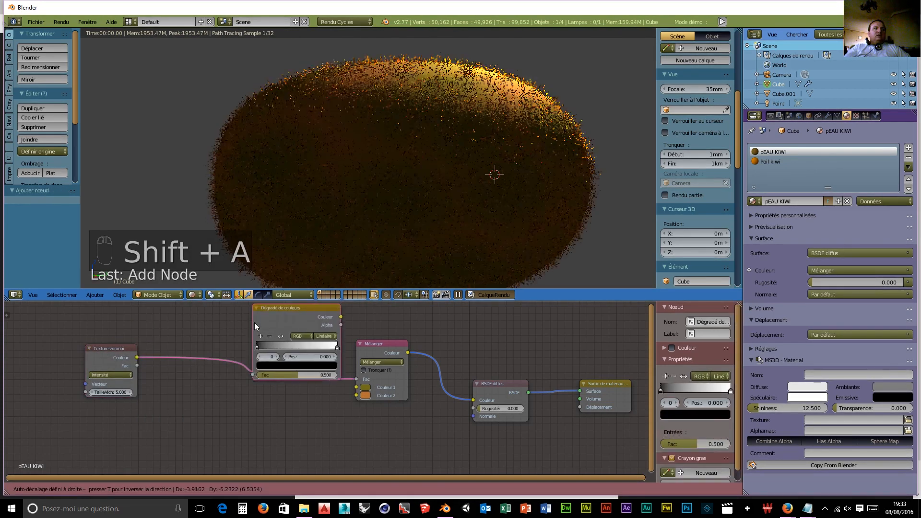
pyautogui.click(232, 340)
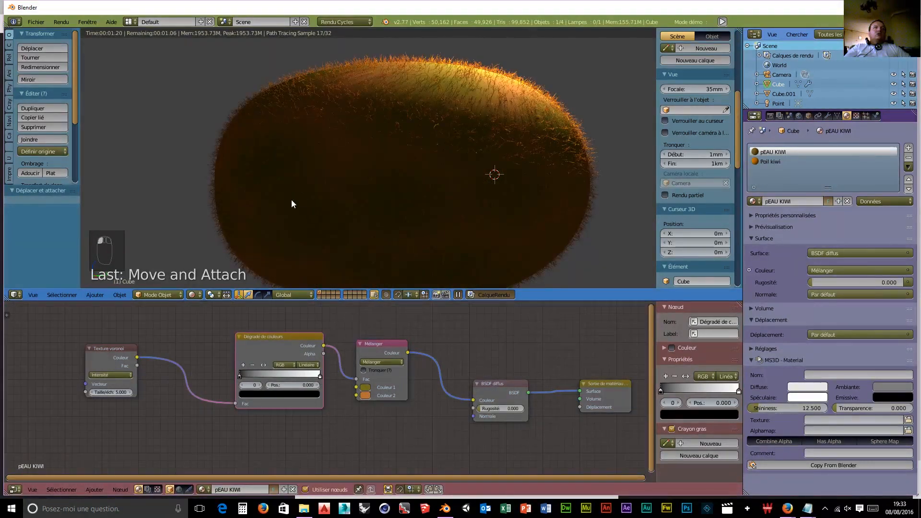
# Flip the colour ramp's gradient and set the Voronoi texture's Taille/échelle to 166.5.
pyautogui.click(263, 364)
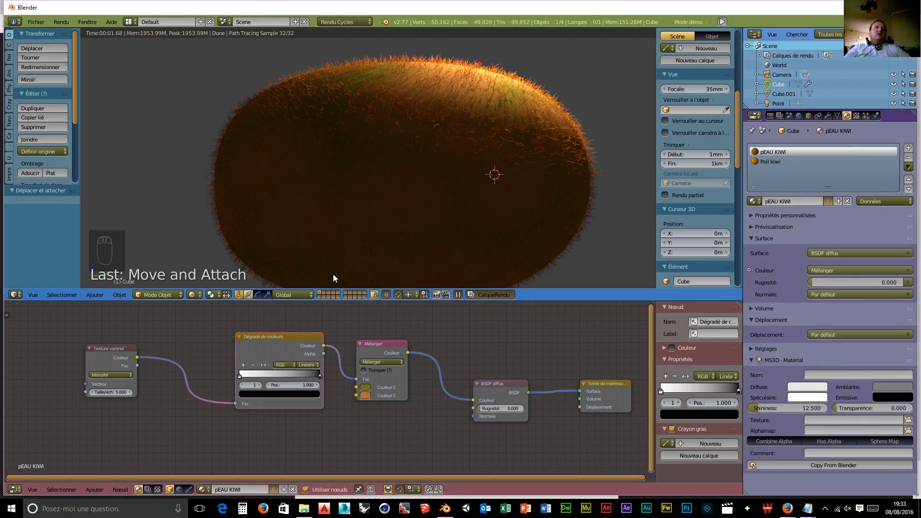
pyautogui.moveTo(121, 394); pyautogui.dragTo(475, 394)
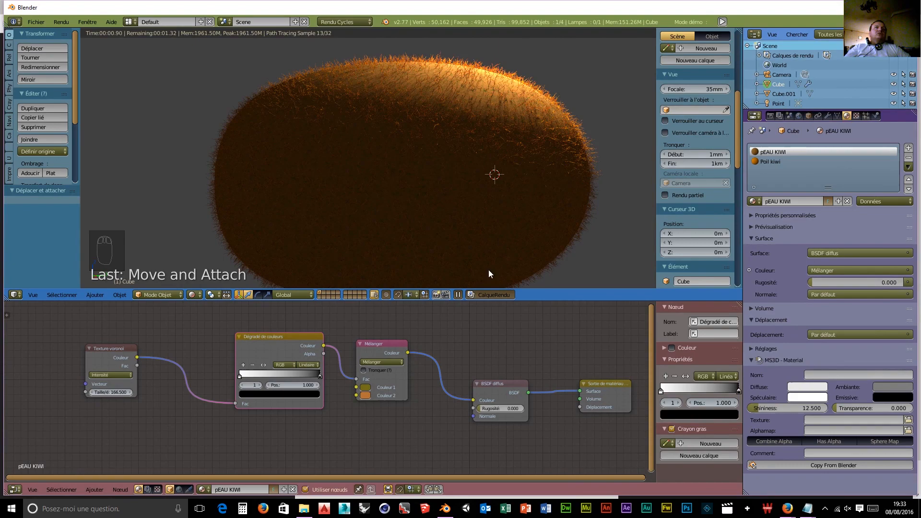
# Move the colour ramp's black stop to position 0.259, checking the spots on the kiwi skin up close.
pyautogui.scroll(3, 470, 163)
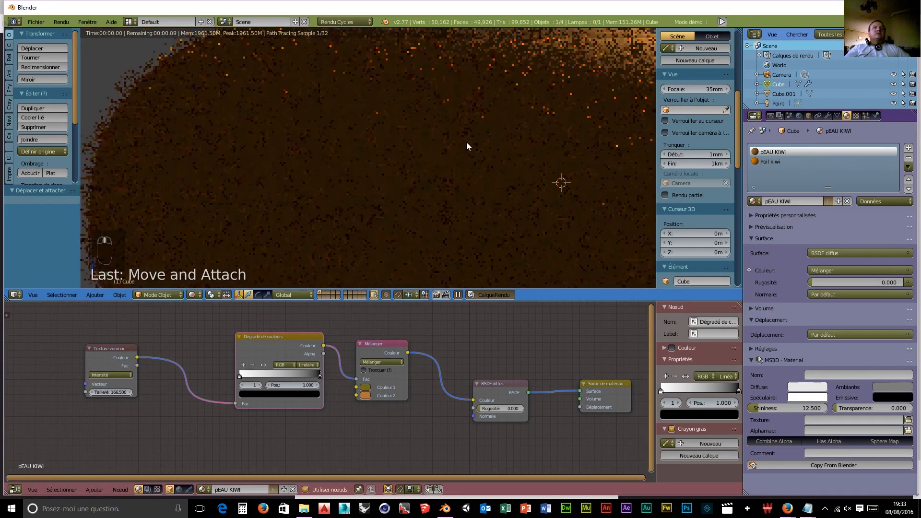
pyautogui.keyDown('shift'); pyautogui.moveTo(570, 106); pyautogui.dragTo(413, 208, button='middle'); pyautogui.keyUp('shift')
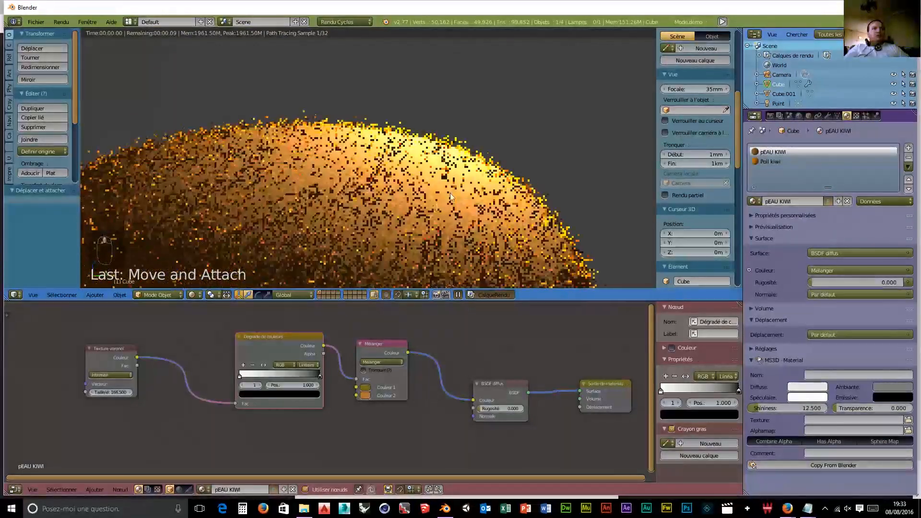
pyautogui.scroll(1, 413, 208)
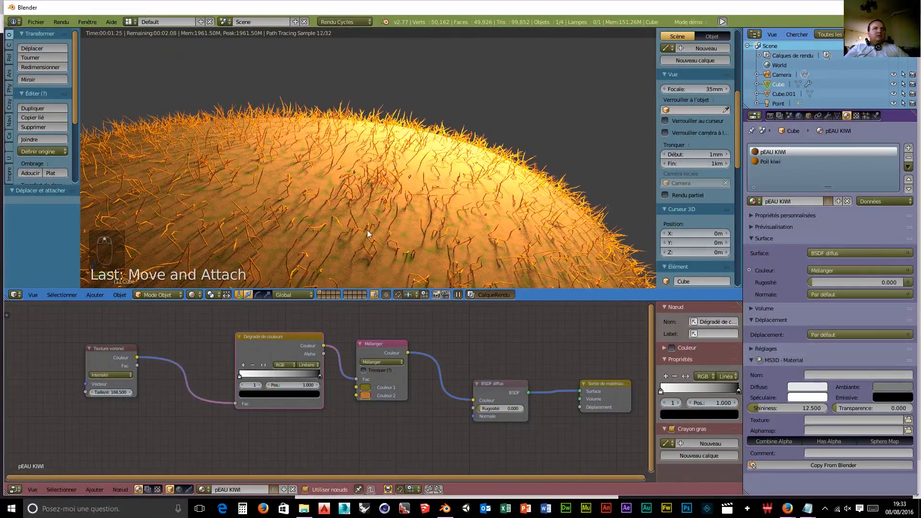
pyautogui.scroll(1, 323, 230)
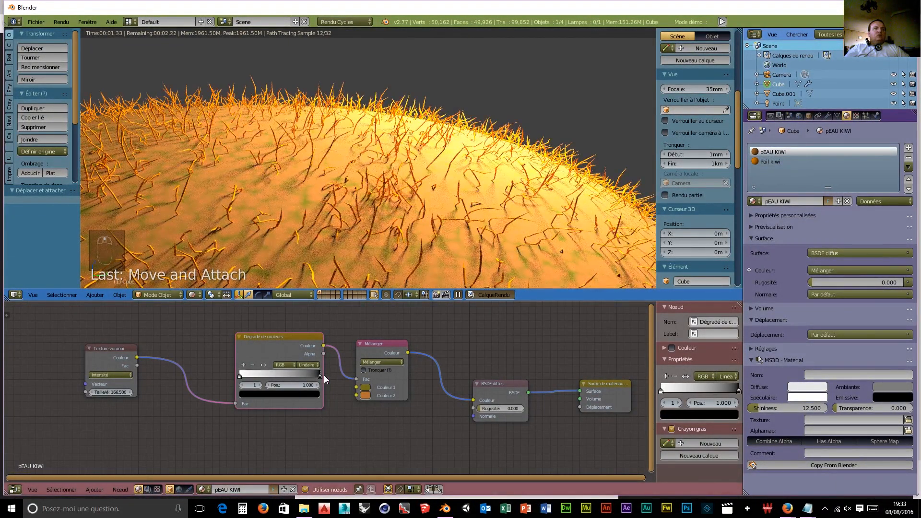
pyautogui.moveTo(320, 379); pyautogui.dragTo(260, 378)
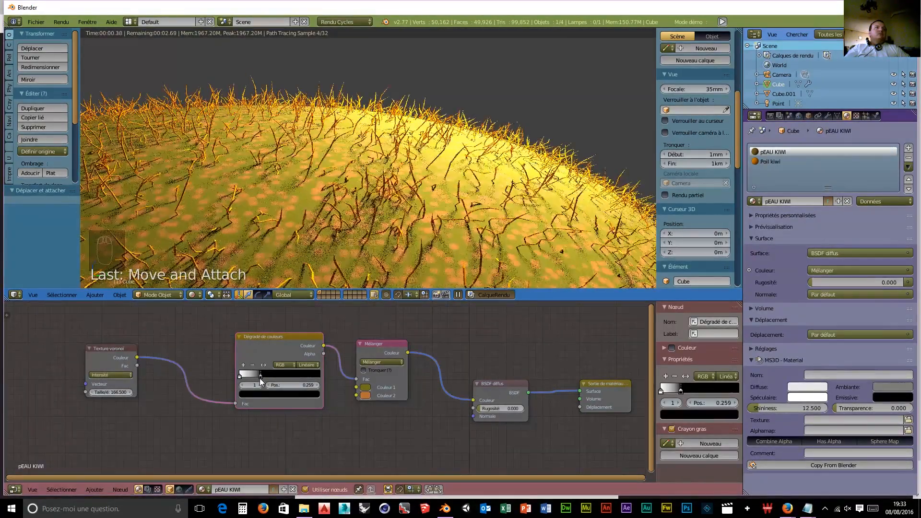
pyautogui.scroll(-4, 326, 197)
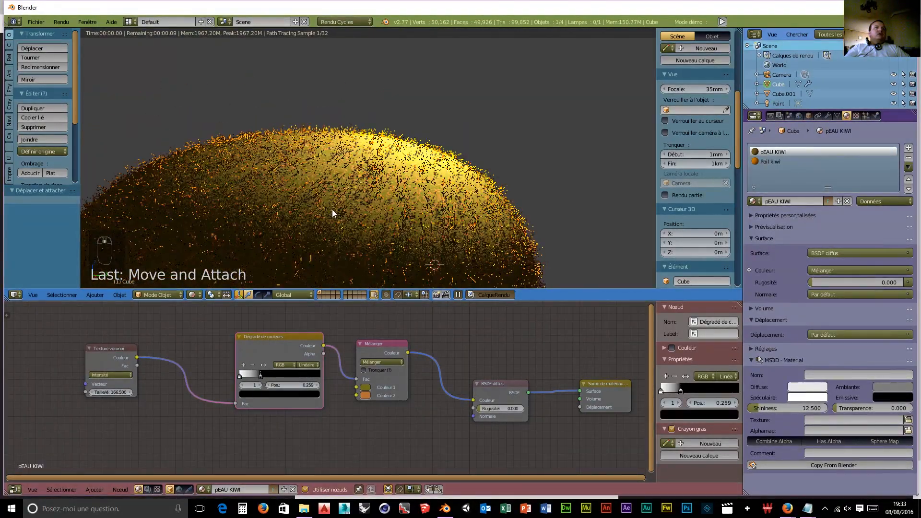
# Move the colour ramp node away from the mix node and slightly brighten the mix node's Couleur 1.
pyautogui.moveTo(281, 335); pyautogui.dragTo(230, 331)
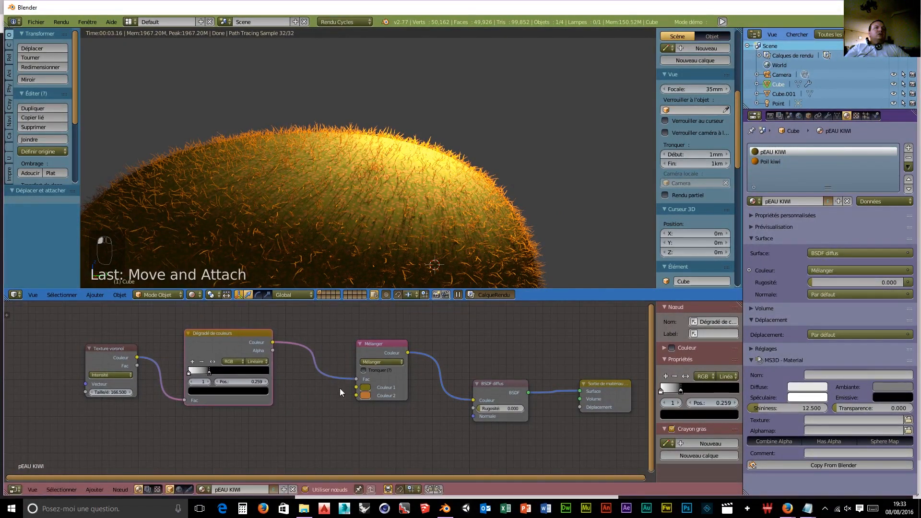
pyautogui.click(365, 388)
pyautogui.moveTo(422, 311); pyautogui.dragTo(424, 302)
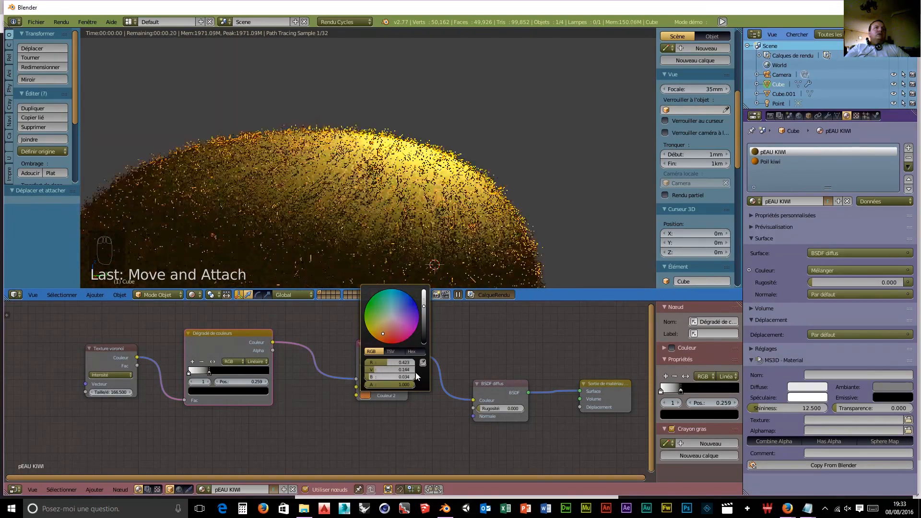
# Rearrange the mix, BSDF diffus and material output nodes, leaving a wide gap before the output.
pyautogui.moveTo(351, 417); pyautogui.dragTo(277, 404, button='middle')
pyautogui.moveTo(306, 327); pyautogui.dragTo(277, 320)
pyautogui.moveTo(426, 371); pyautogui.dragTo(409, 336)
pyautogui.moveTo(520, 370); pyautogui.dragTo(557, 374)
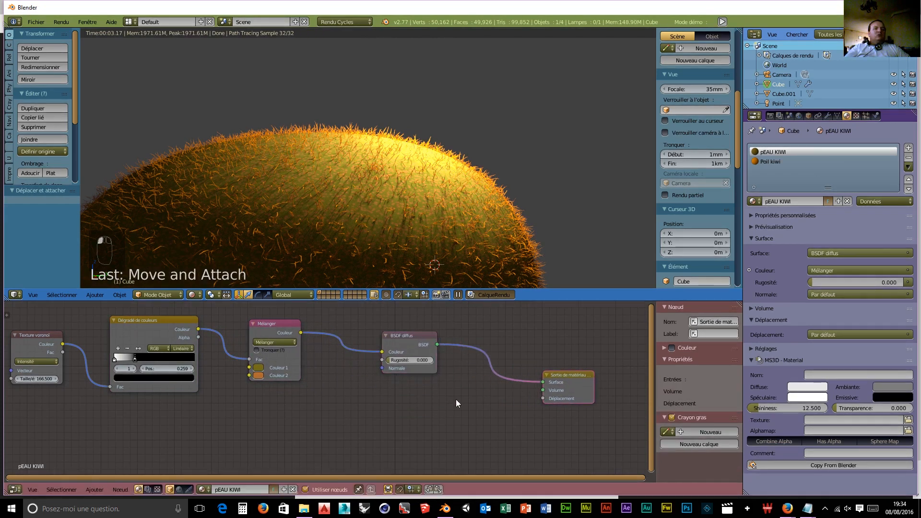
# Add a BSDF brillant node and place it below the BSDF diffus node.
pyautogui.hotkey('shift', 'a')
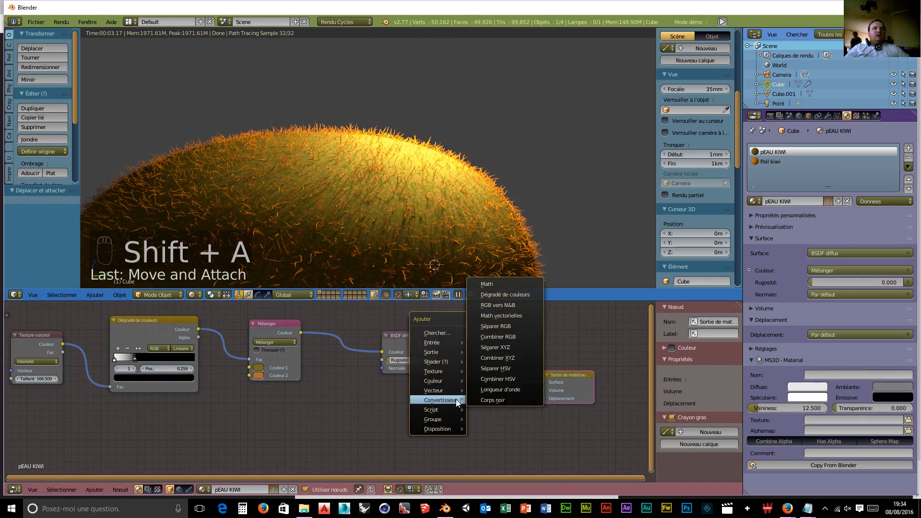
pyautogui.moveTo(437, 371)
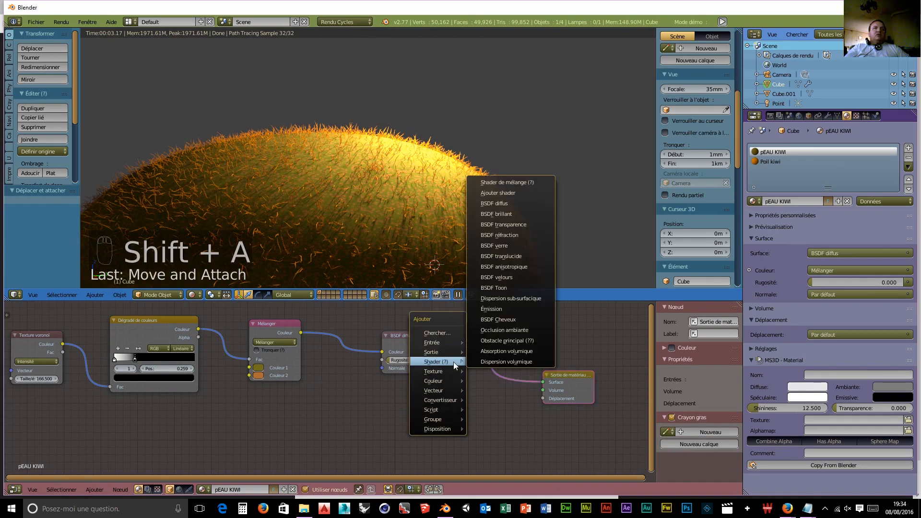
pyautogui.click(507, 215)
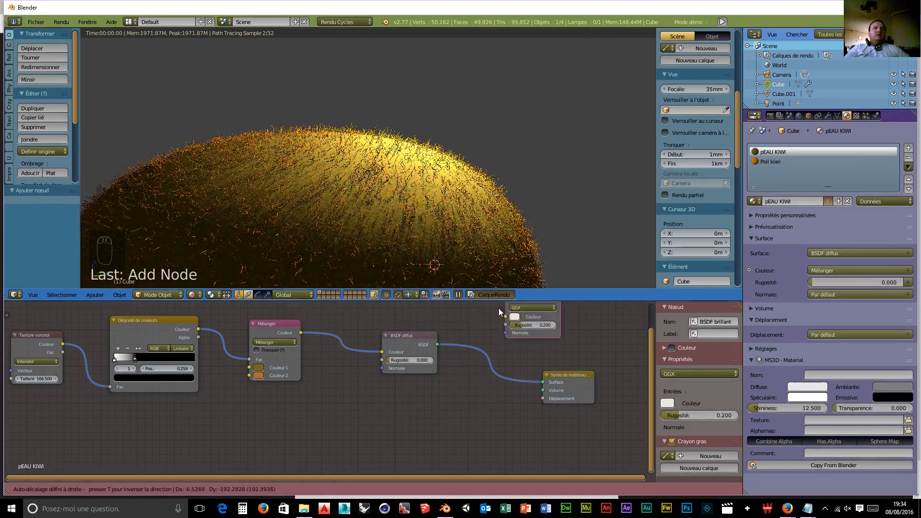
pyautogui.click(383, 399)
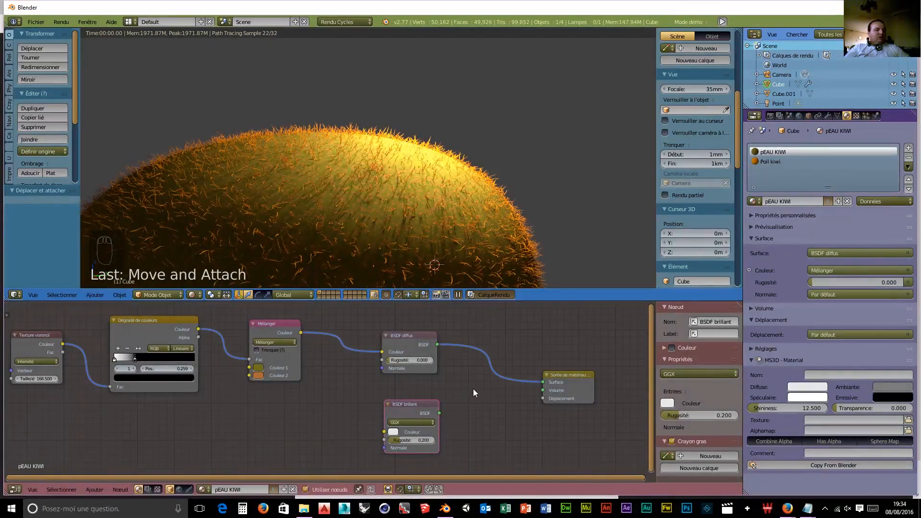
# Insert a Shader de mélange node between the BSDF diffus and material output nodes, connecting BSDF brillant to its second shader input.
pyautogui.hotkey('shift', 'a')
pyautogui.moveTo(473, 389)
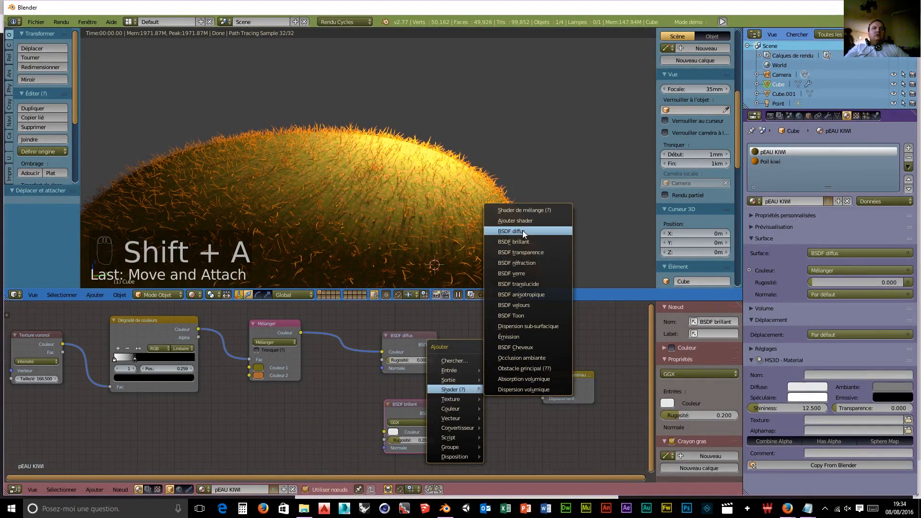
pyautogui.click(523, 210)
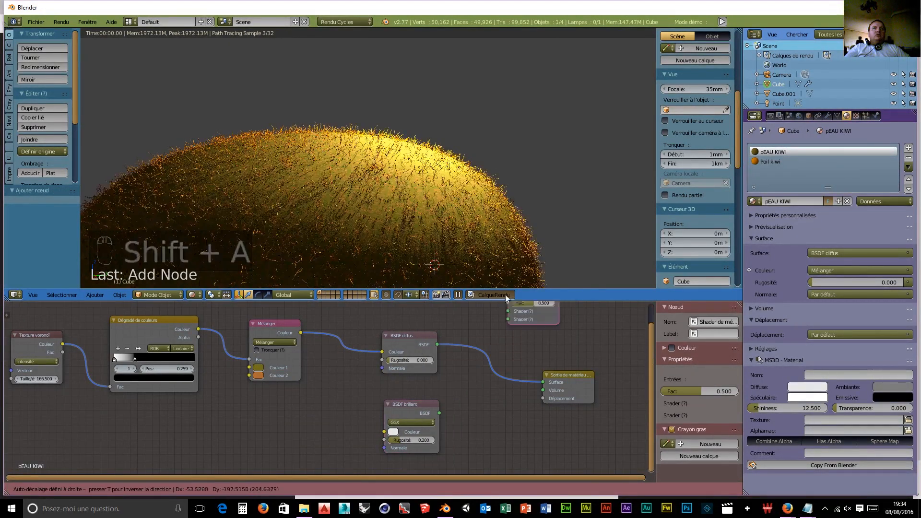
pyautogui.click(487, 353)
pyautogui.moveTo(440, 413); pyautogui.dragTo(488, 382)
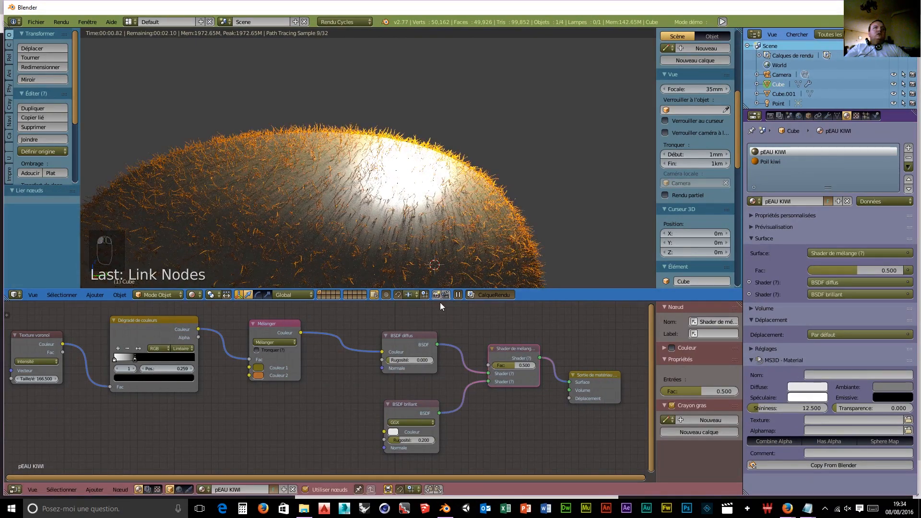
pyautogui.scroll(6, 296, 220)
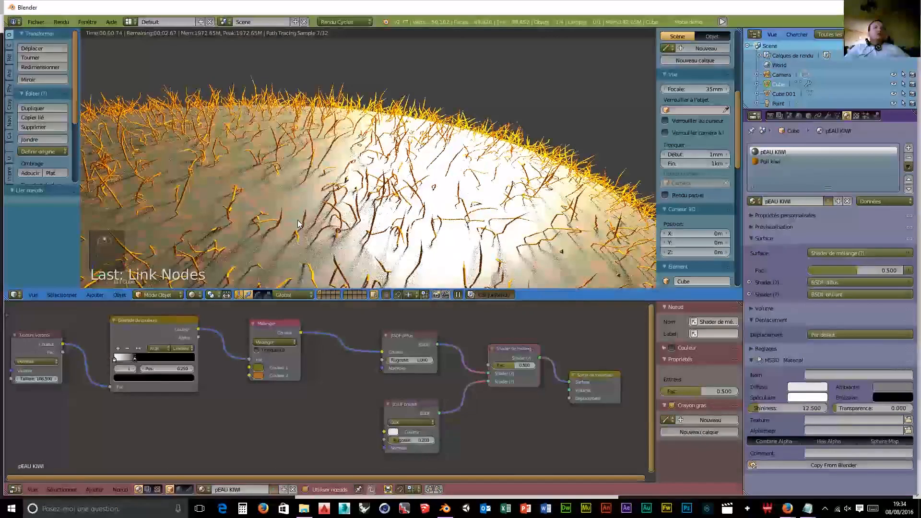
pyautogui.scroll(-5, 298, 219)
# Drive the mix shader's Fac input with the colour ramp's Couleur output and check the glossy spots up close.
pyautogui.moveTo(194, 358); pyautogui.dragTo(193, 356, button='middle')
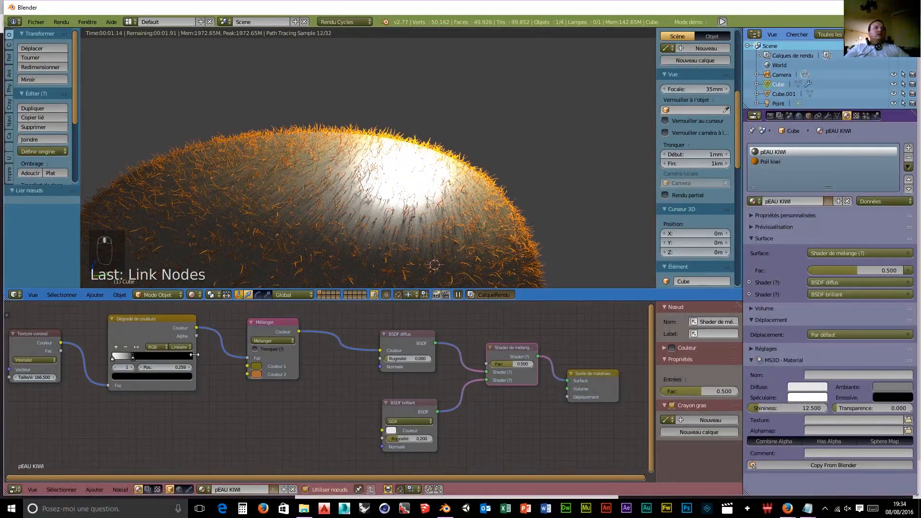
pyautogui.moveTo(196, 328); pyautogui.dragTo(491, 367)
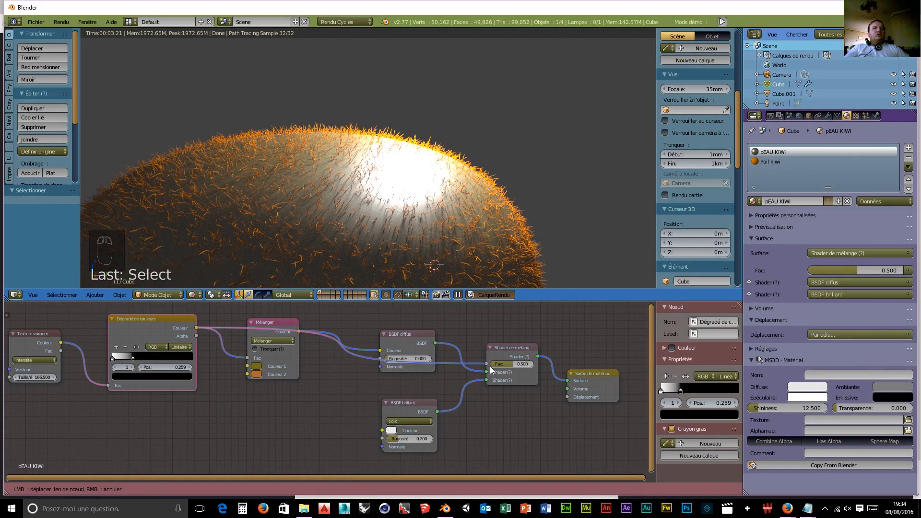
pyautogui.scroll(5, 401, 232)
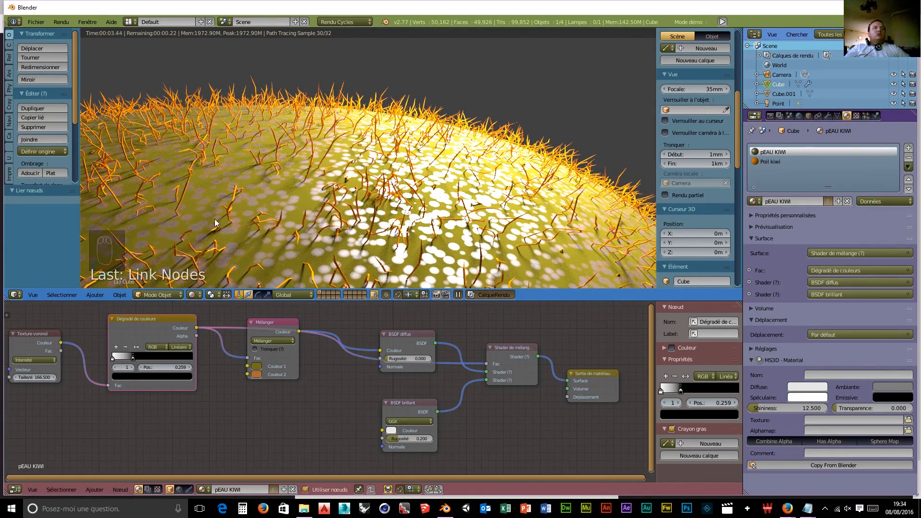
pyautogui.scroll(-3, 394, 219)
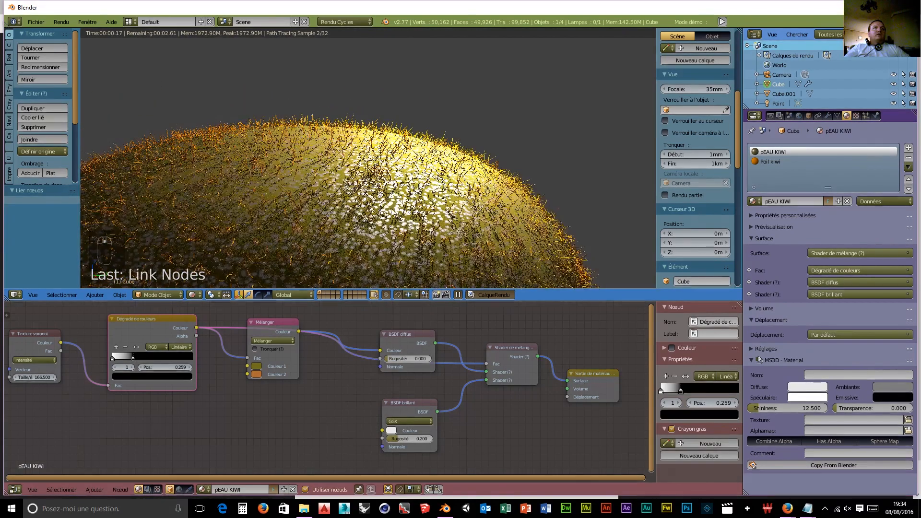
# Lower the BSDF diffus node and insert an Inverser node on the link from the colour ramp to the mix shader's Fac.
pyautogui.moveTo(412, 333); pyautogui.dragTo(383, 370)
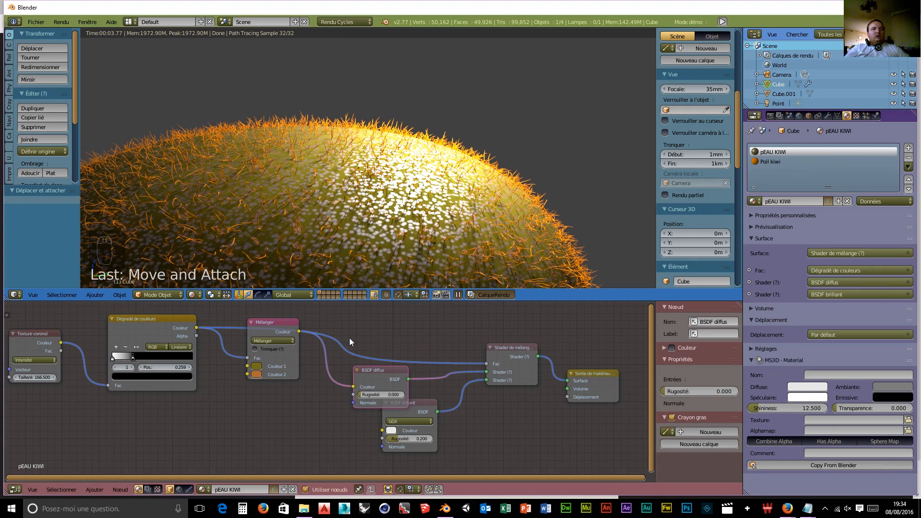
pyautogui.hotkey('shift', 'Tab')
pyautogui.hotkey('shift', 'Tab')
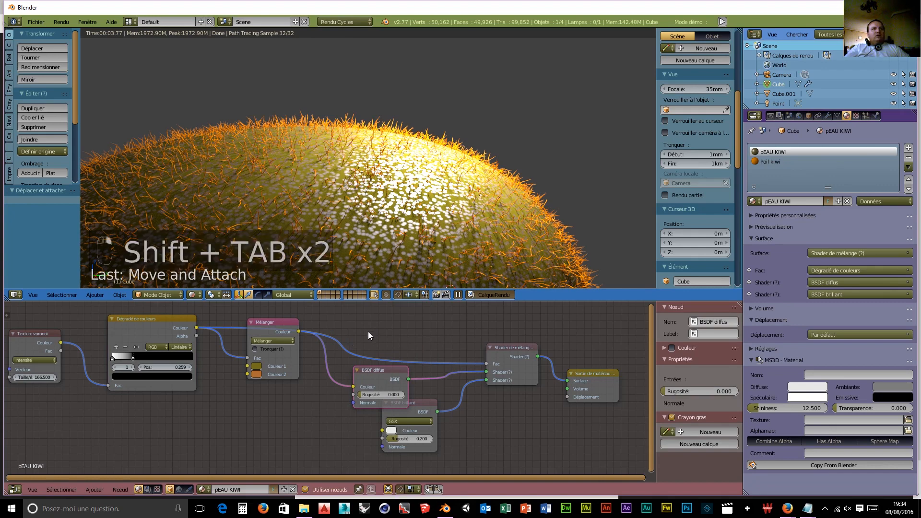
pyautogui.hotkey('shift', 'a')
pyautogui.moveTo(368, 335)
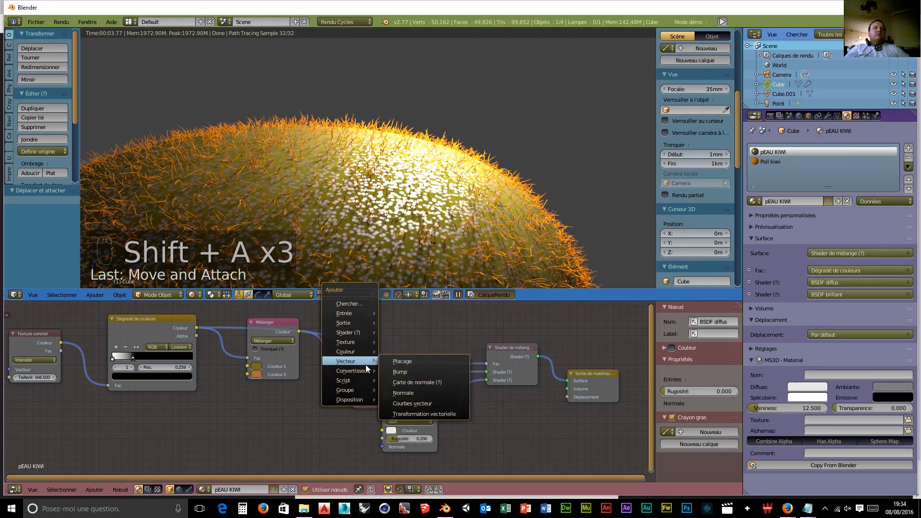
pyautogui.moveTo(355, 355)
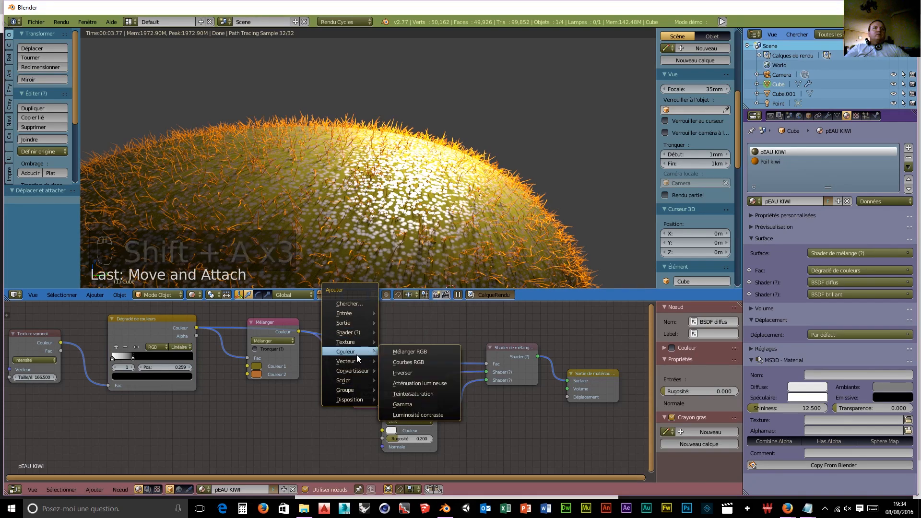
pyautogui.click(413, 367)
pyautogui.click(334, 328)
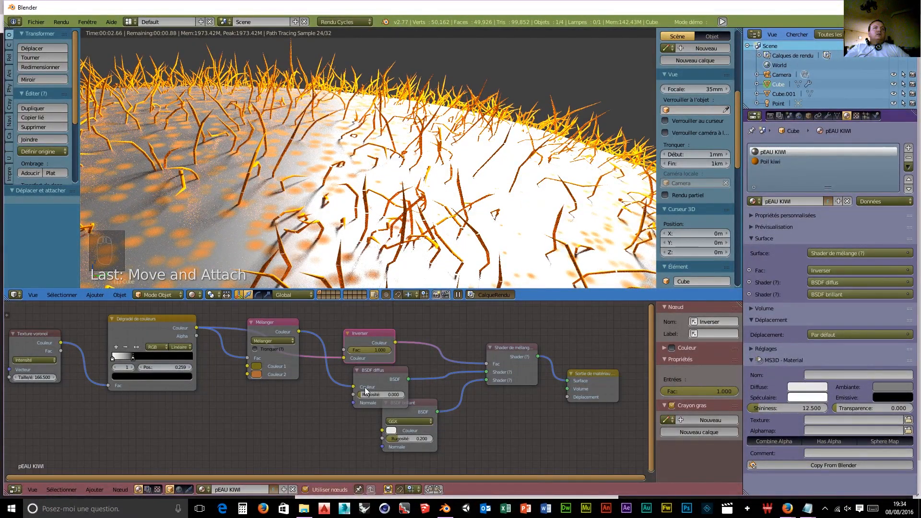
# Spread out the BSDF brillant, BSDF diffus and Inverser nodes into a column so they no longer overlap.
pyautogui.moveTo(417, 404); pyautogui.dragTo(382, 424)
pyautogui.moveTo(388, 373); pyautogui.dragTo(375, 378)
pyautogui.moveTo(370, 332); pyautogui.dragTo(381, 323)
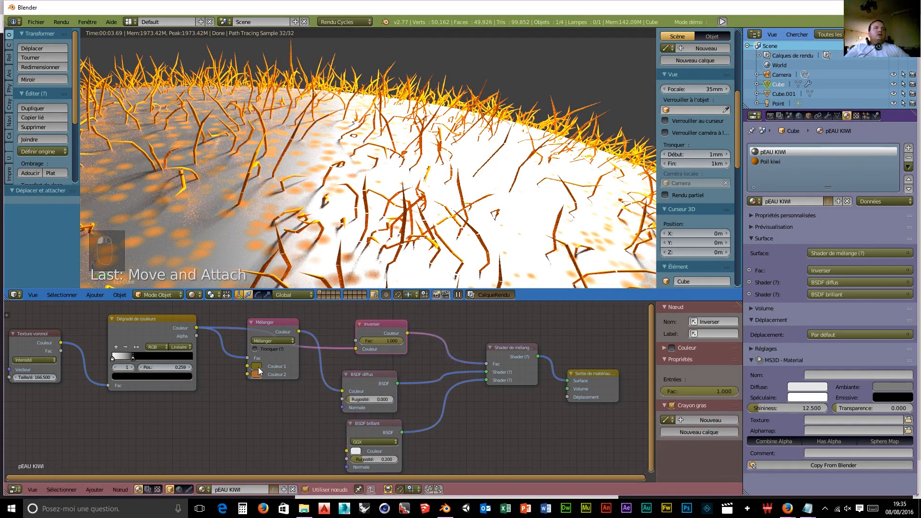
# Sample the mix node's green Couleur 1 as the colour of the BSDF brillant node.
pyautogui.click(359, 450)
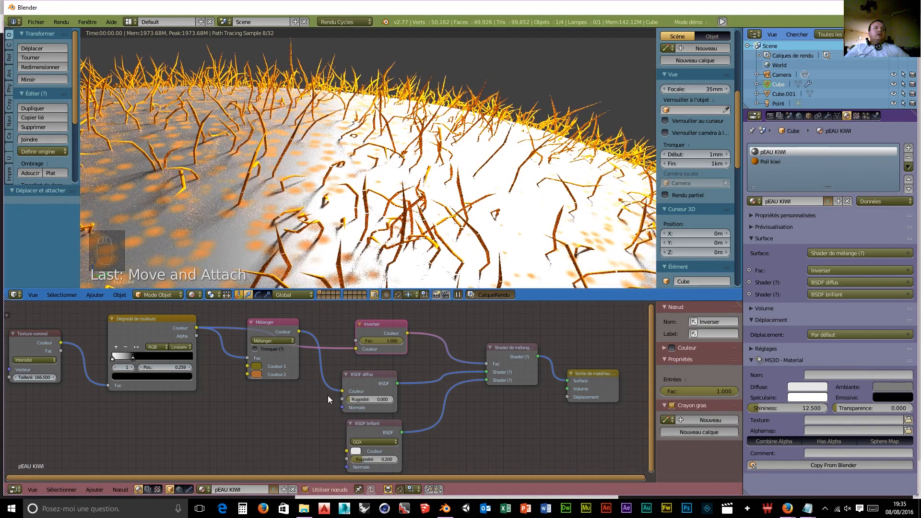
pyautogui.click(358, 451)
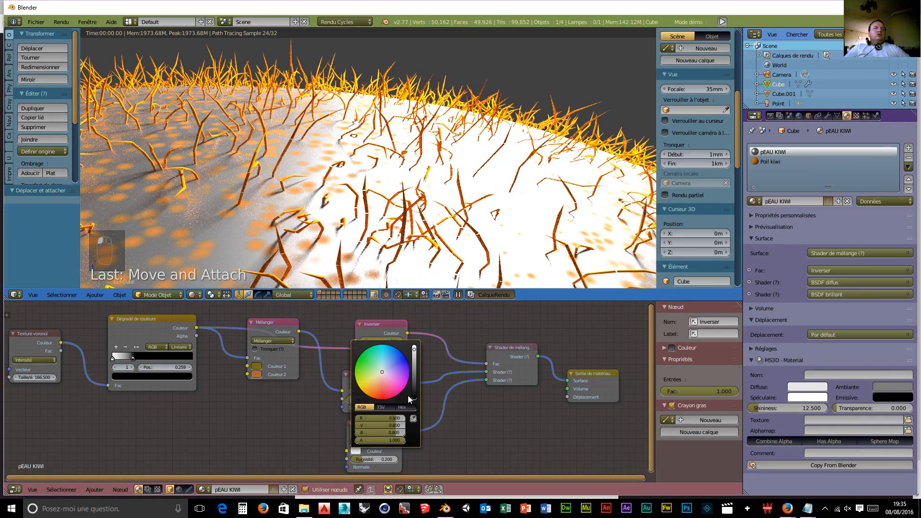
pyautogui.click(257, 363)
pyautogui.scroll(-2, 274, 381)
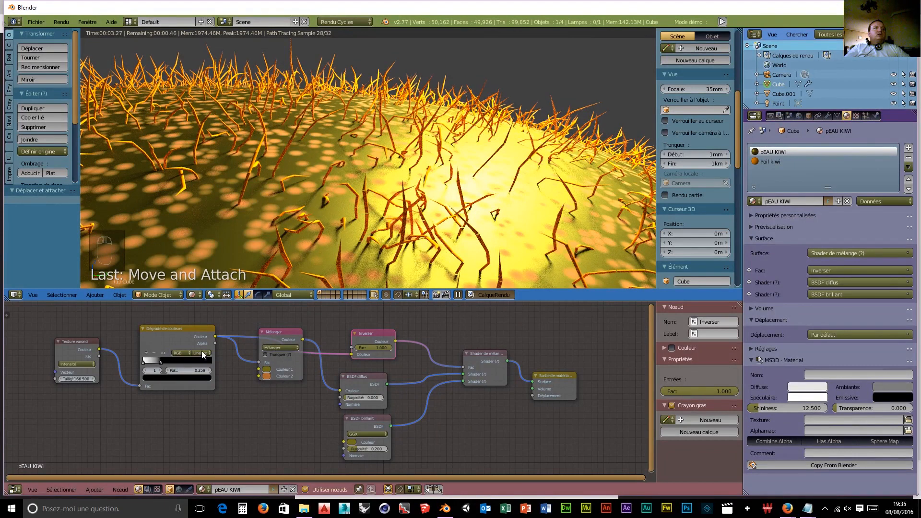
# Try driving the BSDF brillant node's Rugosité with the colour ramp's Couleur output, and remove that link.
pyautogui.moveTo(215, 334); pyautogui.dragTo(341, 449)
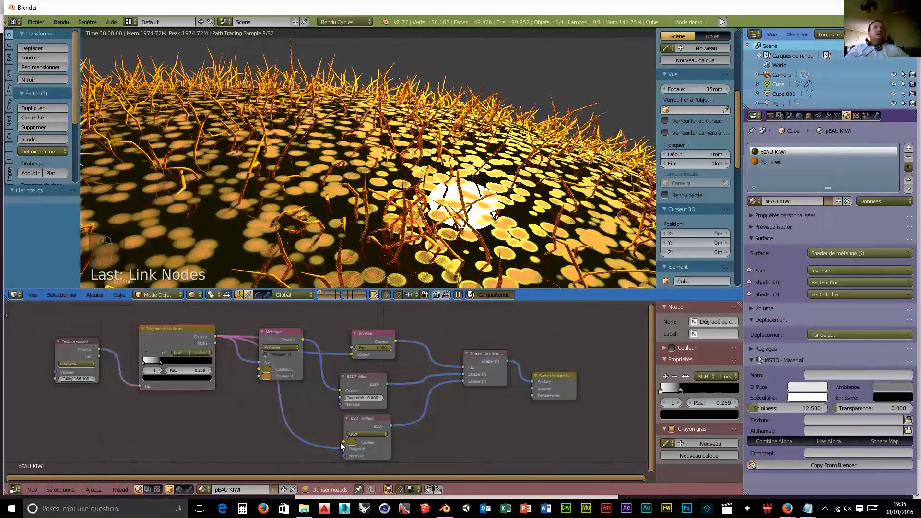
pyautogui.scroll(-5, 384, 244)
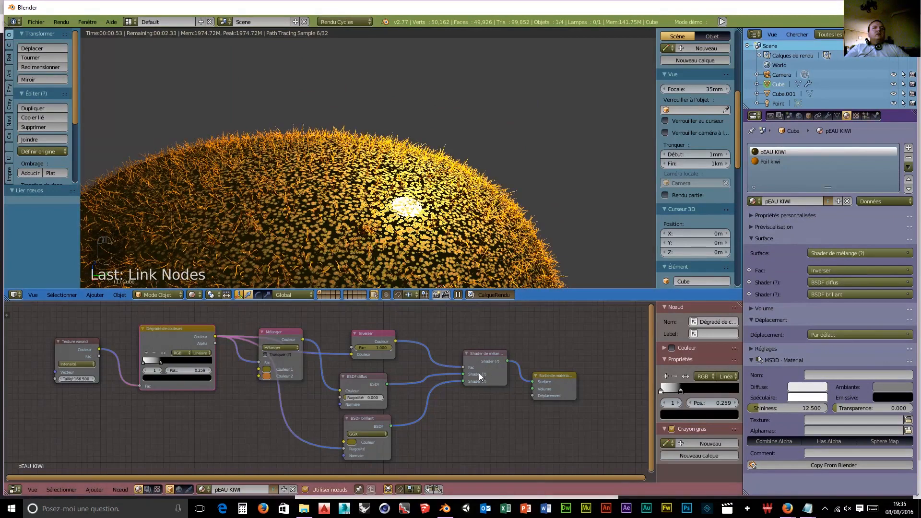
pyautogui.scroll(4, 390, 271)
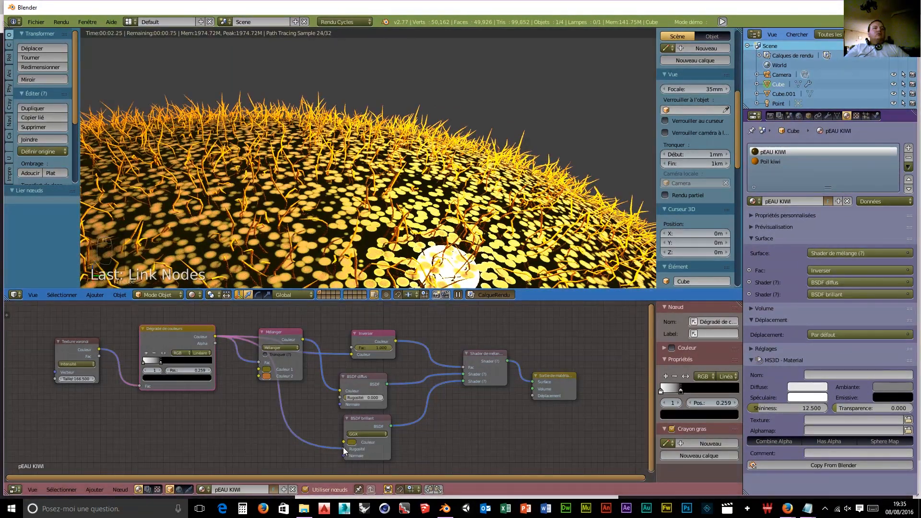
pyautogui.moveTo(343, 448); pyautogui.dragTo(304, 442)
# Set the BSDF brillant node's Rugosité to 0.650 and check the shading on the whole kiwi.
pyautogui.moveTo(377, 448); pyautogui.dragTo(396, 448)
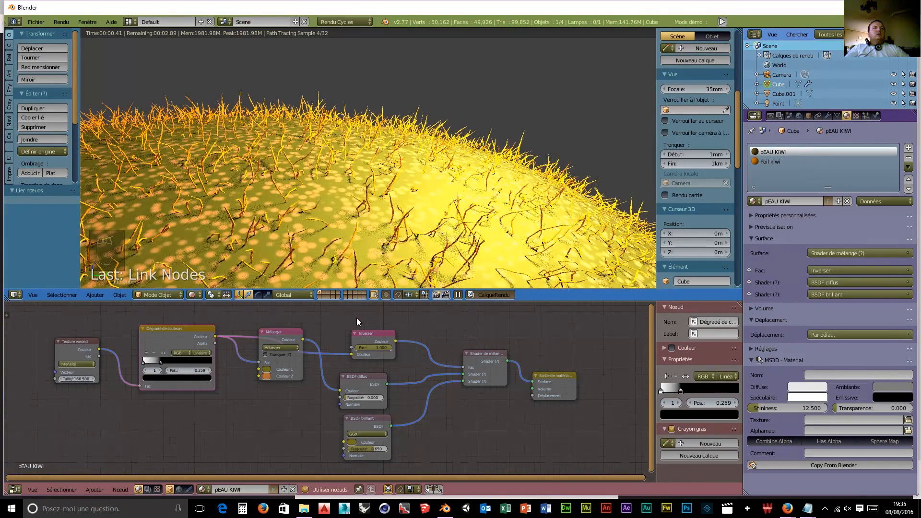
pyautogui.scroll(-2, 390, 310)
pyautogui.scroll(-2, 410, 168)
pyautogui.scroll(-2, 410, 165)
pyautogui.moveTo(389, 214)
pyautogui.mouseDown(button='middle')
pyautogui.moveTo(406, 215)
pyautogui.moveTo(413, 232)
pyautogui.moveTo(404, 216)
pyautogui.mouseUp(button='middle')
pyautogui.scroll(2, 412, 233)
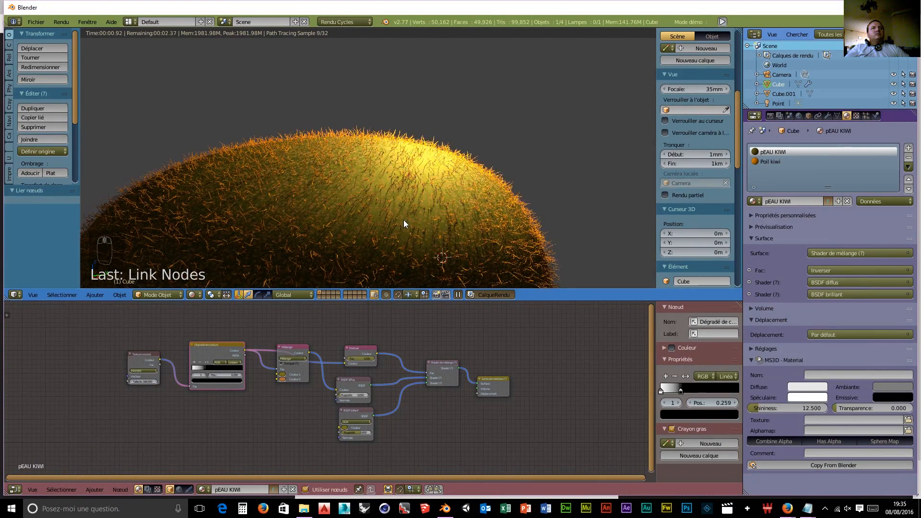
pyautogui.scroll(-1, 404, 220)
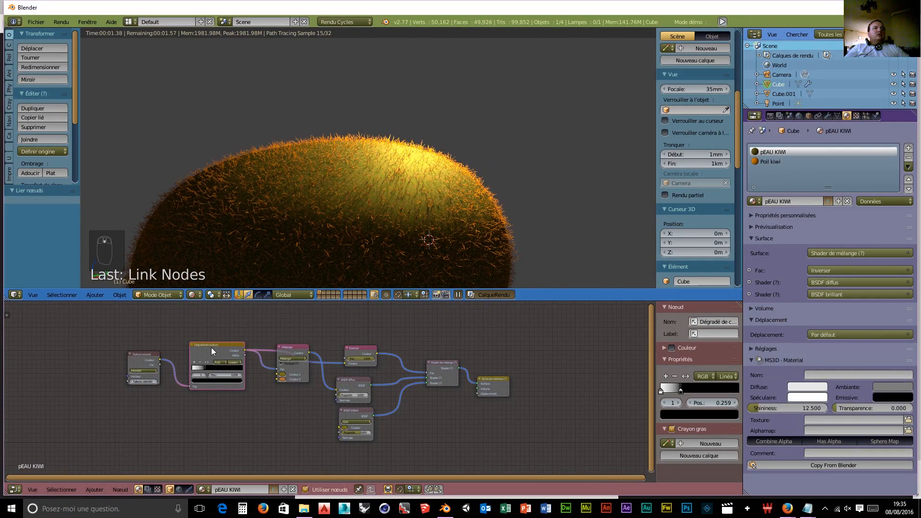
# Move the Voronoi texture and colour ramp nodes away from the mix node and raise the material output node.
pyautogui.moveTo(211, 347); pyautogui.dragTo(76, 371)
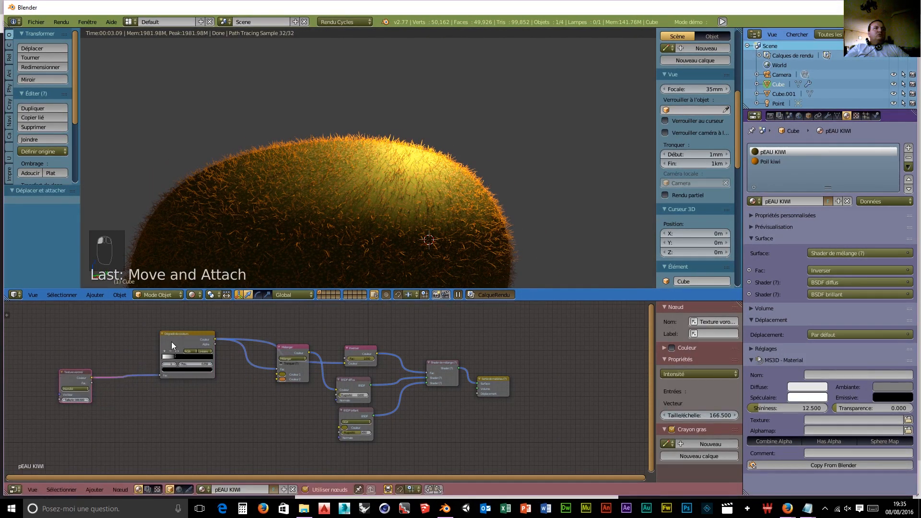
pyautogui.press('g')
pyautogui.click(151, 328)
pyautogui.moveTo(489, 381); pyautogui.dragTo(503, 317)
# Connect the colour ramp's Couleur output to the material output's Déplacement input and inspect the relief up close.
pyautogui.moveTo(188, 333); pyautogui.dragTo(494, 329)
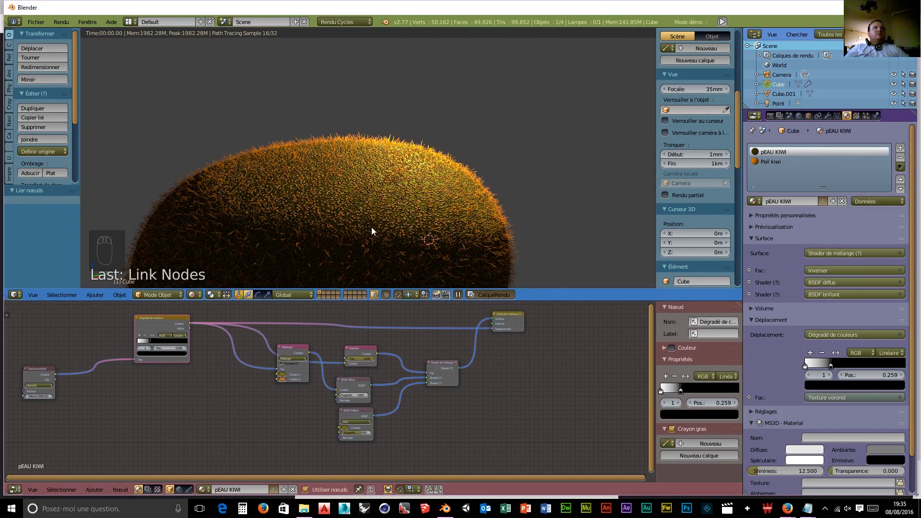
pyautogui.scroll(4, 370, 223)
pyautogui.scroll(4, 379, 239)
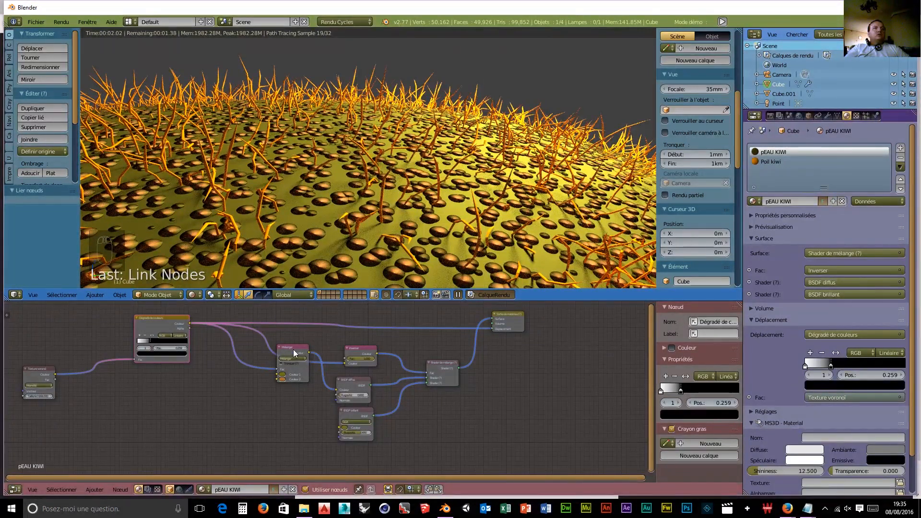
# Move the mix, BSDF diffus, BSDF brillant, mix shader and Inverser nodes down, clearing space beneath the displacement link.
pyautogui.moveTo(293, 347); pyautogui.dragTo(278, 424)
pyautogui.moveTo(350, 388); pyautogui.dragTo(327, 390)
pyautogui.moveTo(363, 420); pyautogui.dragTo(359, 462)
pyautogui.moveTo(444, 357); pyautogui.dragTo(464, 441)
pyautogui.click(444, 367)
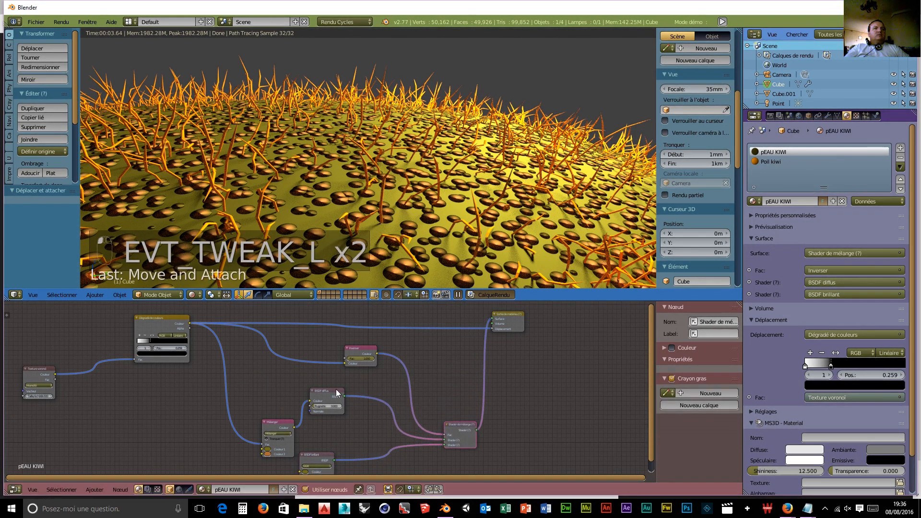
pyautogui.moveTo(321, 394); pyautogui.dragTo(323, 412)
pyautogui.moveTo(350, 355); pyautogui.dragTo(316, 378)
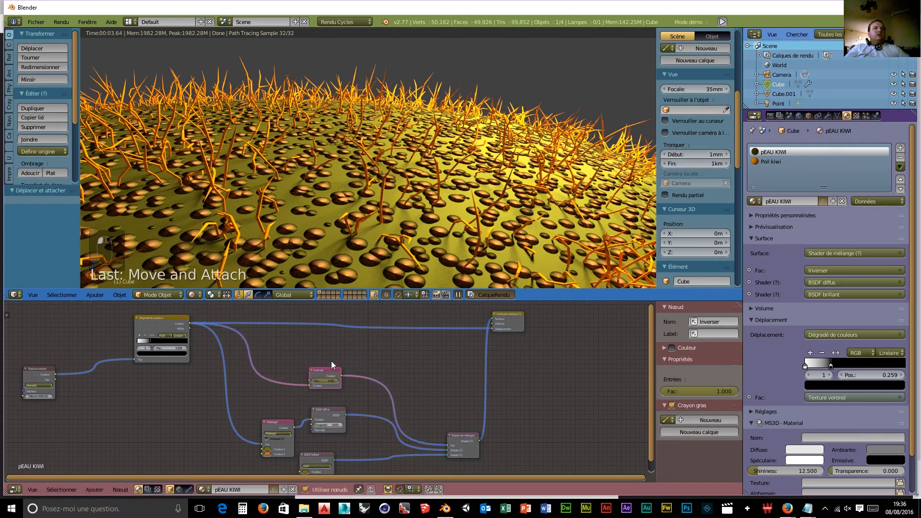
# Duplicate the colour ramp node and insert the copy on the link to the material output's Déplacement input.
pyautogui.click(148, 322)
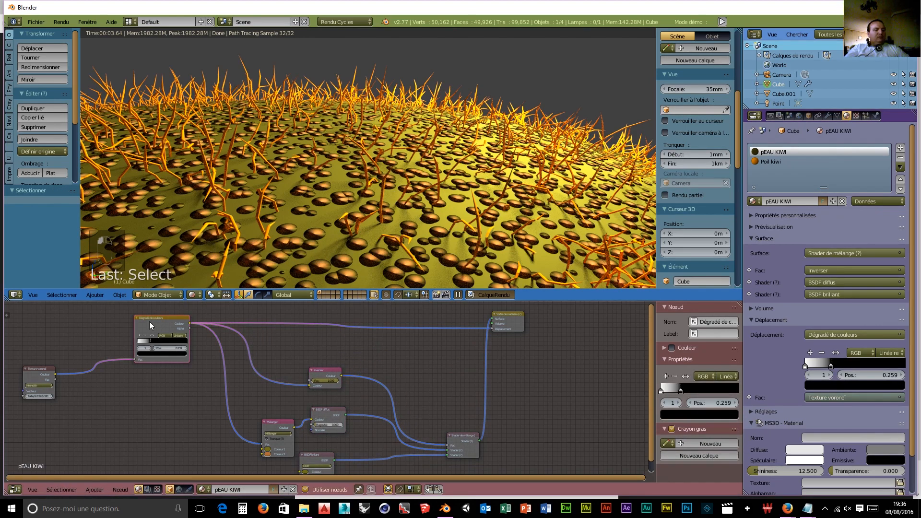
pyautogui.hotkey('shift', 'd')
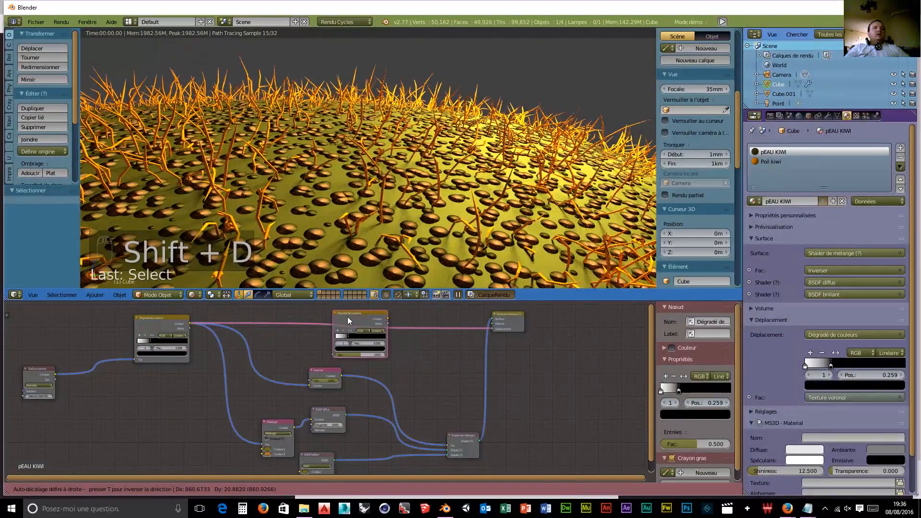
pyautogui.click(347, 317)
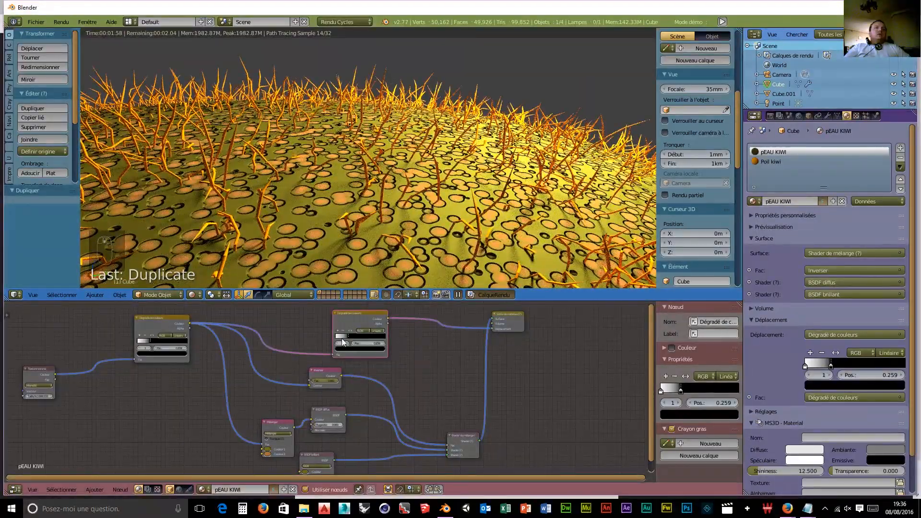
# Flip the duplicated colour ramp, placing its black stop near the start and its white stop at 0.755, and inspect the spots' relief.
pyautogui.moveTo(348, 337); pyautogui.dragTo(370, 338)
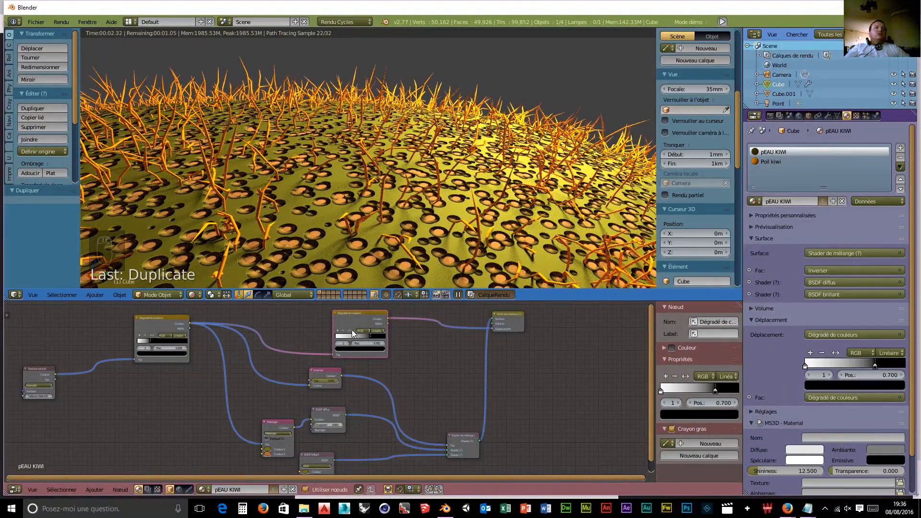
pyautogui.click(349, 331)
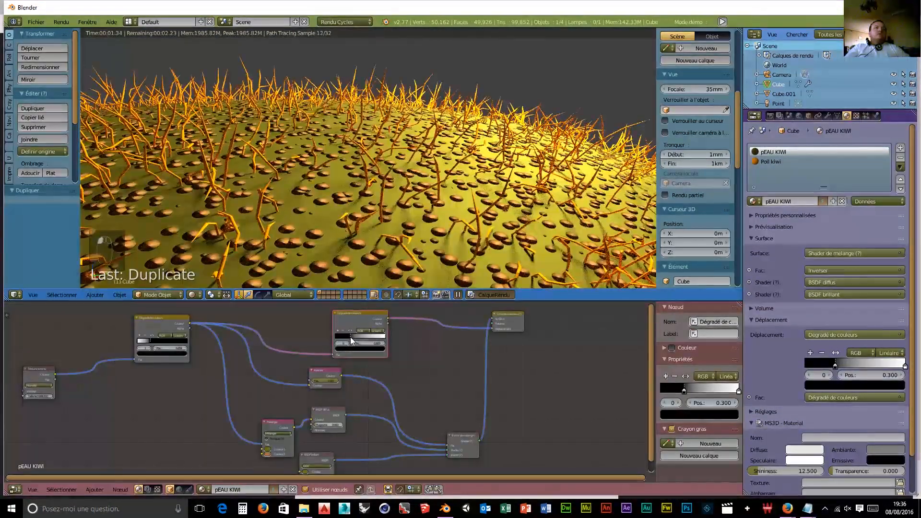
pyautogui.moveTo(349, 337); pyautogui.dragTo(372, 340)
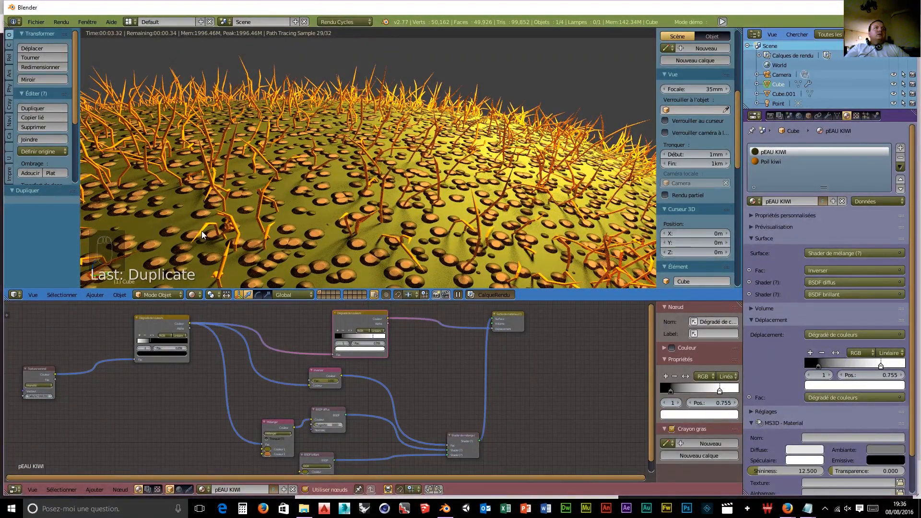
pyautogui.scroll(8, 292, 253)
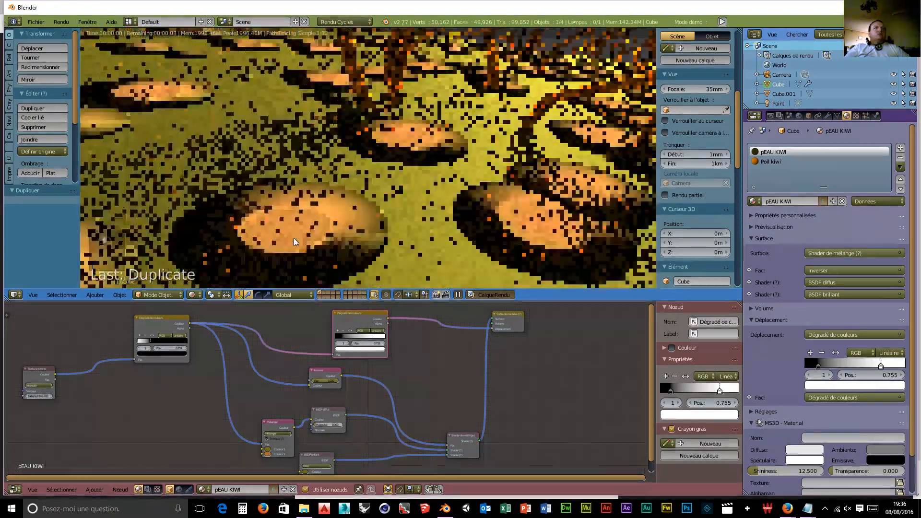
# Shift the second colour ramp slightly back and insert a Math node between it and the material output's Déplacement input.
pyautogui.scroll(4, 293, 238)
pyautogui.scroll(-5, 292, 236)
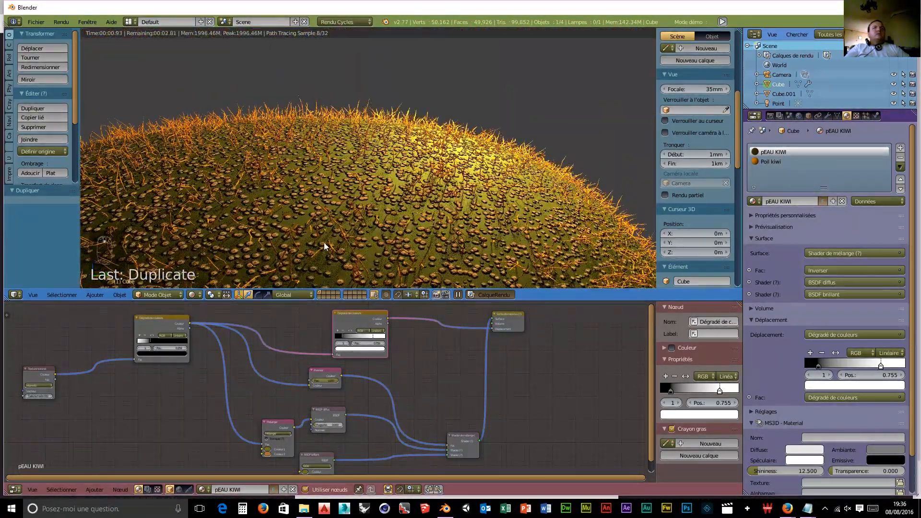
pyautogui.moveTo(372, 314); pyautogui.dragTo(358, 315)
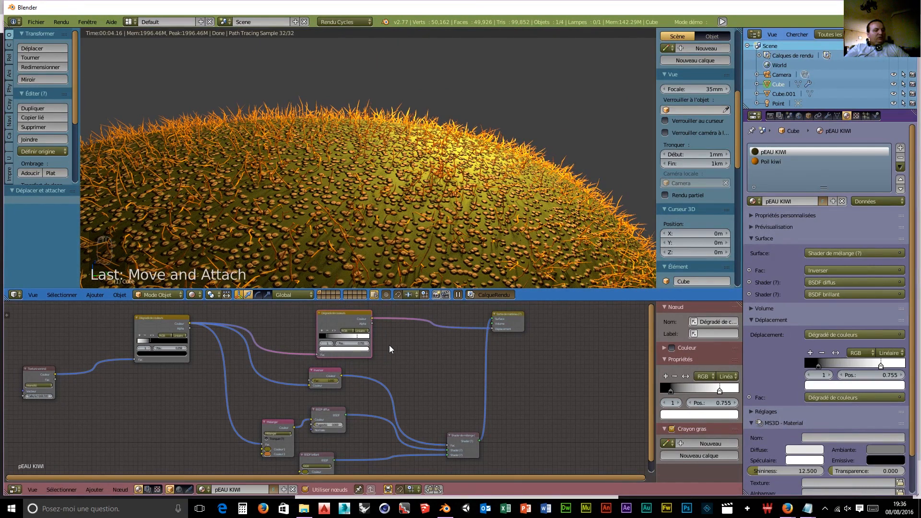
pyautogui.hotkey('shift', 'a')
pyautogui.moveTo(383, 355)
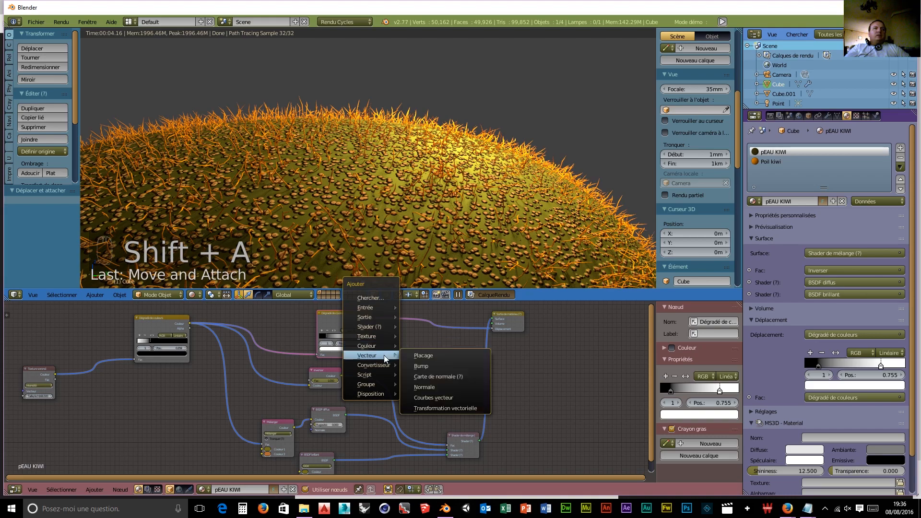
pyautogui.click(427, 248)
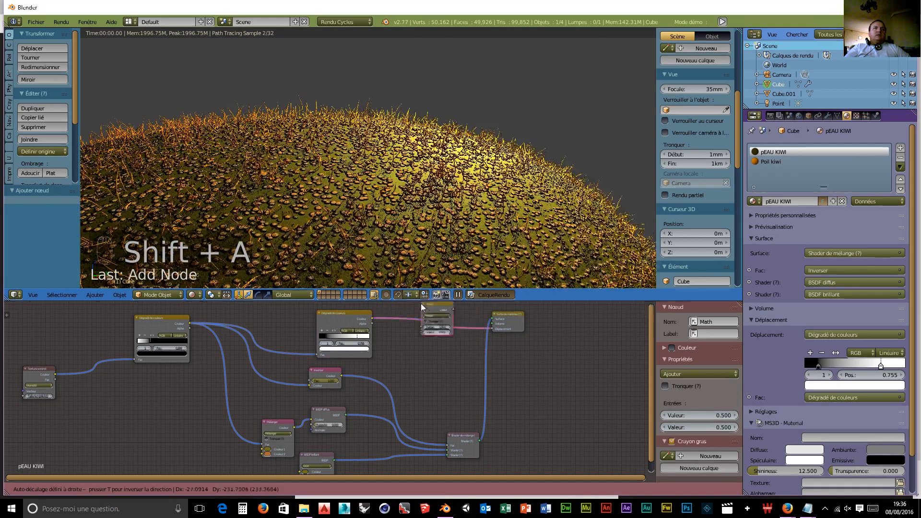
pyautogui.click(424, 306)
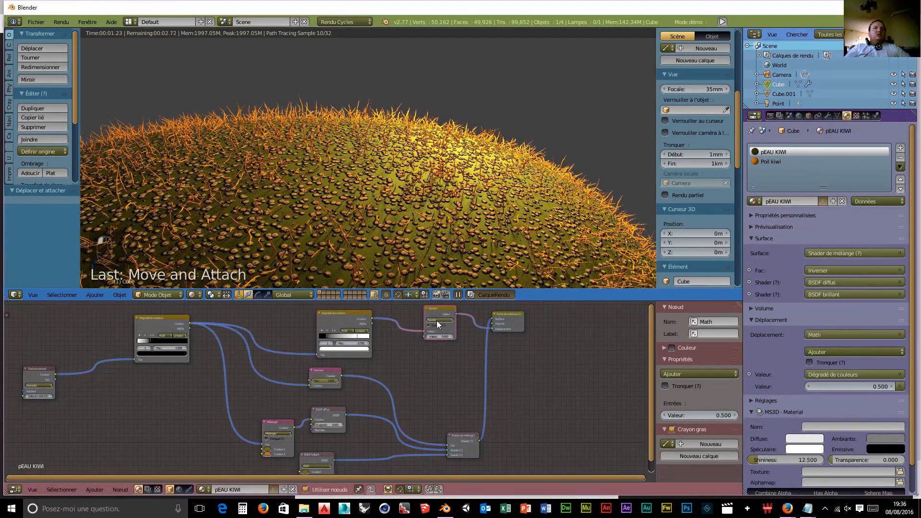
# Set the Math node's operation to Diviser and its second value to 77.900.
pyautogui.click(437, 320)
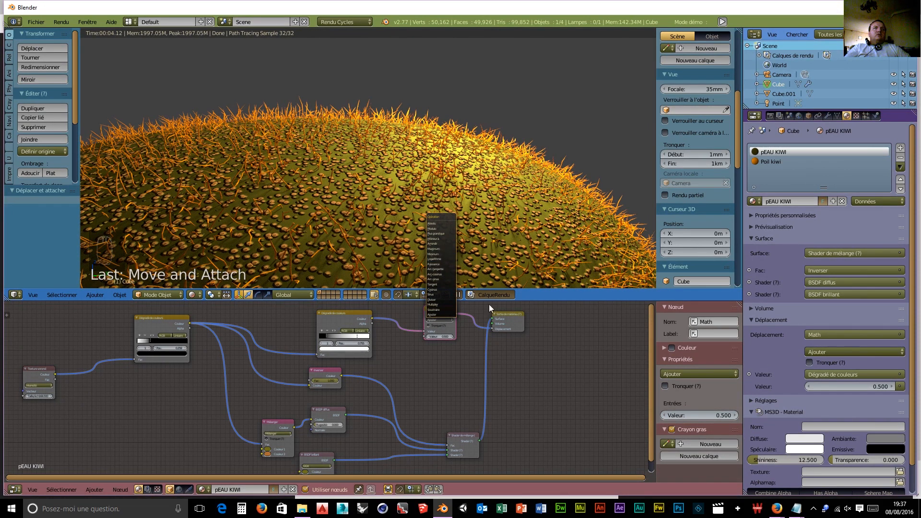
pyautogui.scroll(1, 511, 394)
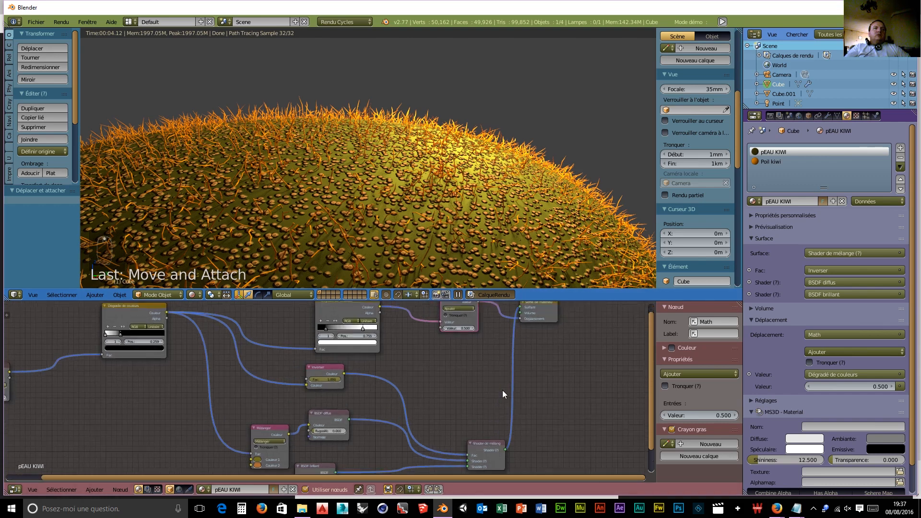
pyautogui.scroll(1, 503, 390)
pyautogui.moveTo(489, 374); pyautogui.dragTo(405, 430, button='middle')
pyautogui.scroll(2, 412, 426)
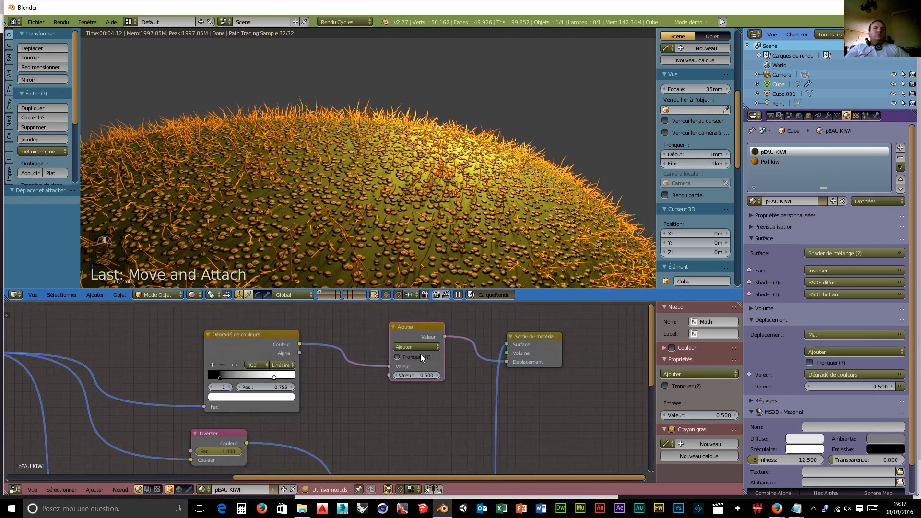
pyautogui.click(411, 345)
pyautogui.click(410, 315)
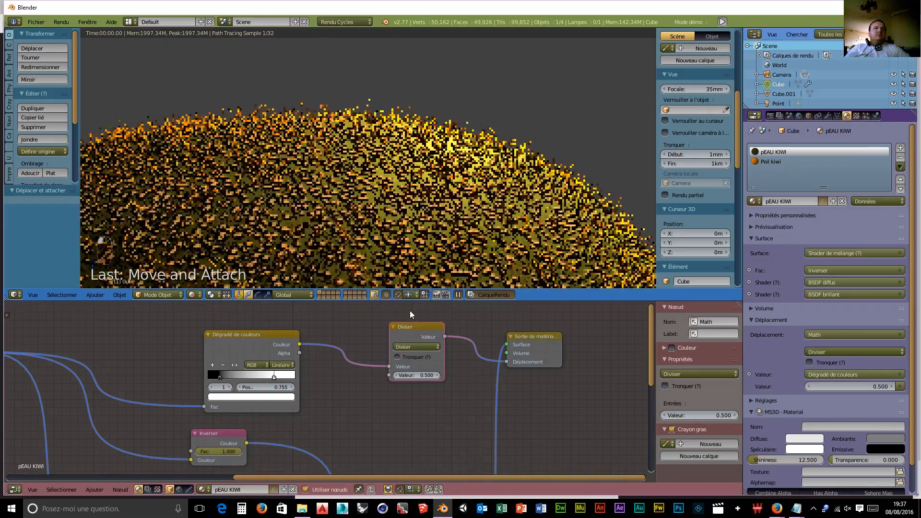
pyautogui.moveTo(433, 377); pyautogui.dragTo(725, 377)
pyautogui.keyDown('ctrl'); pyautogui.scroll(-1, 432, 376); pyautogui.keyUp('ctrl')
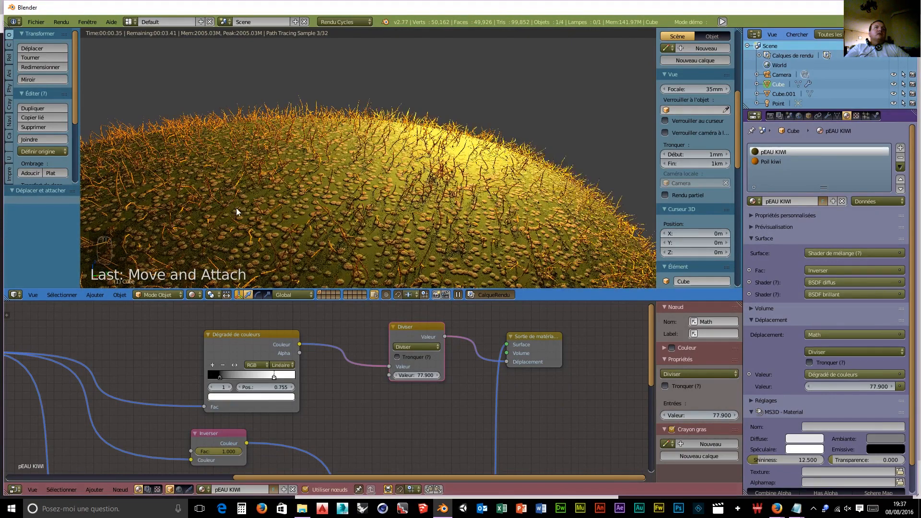
# Select the small grey piece on the kiwi's end (Cube.001) and give it a new material.
pyautogui.scroll(-4, 269, 211)
pyautogui.moveTo(287, 212); pyautogui.dragTo(300, 239, button='middle')
pyautogui.scroll(6, 360, 238)
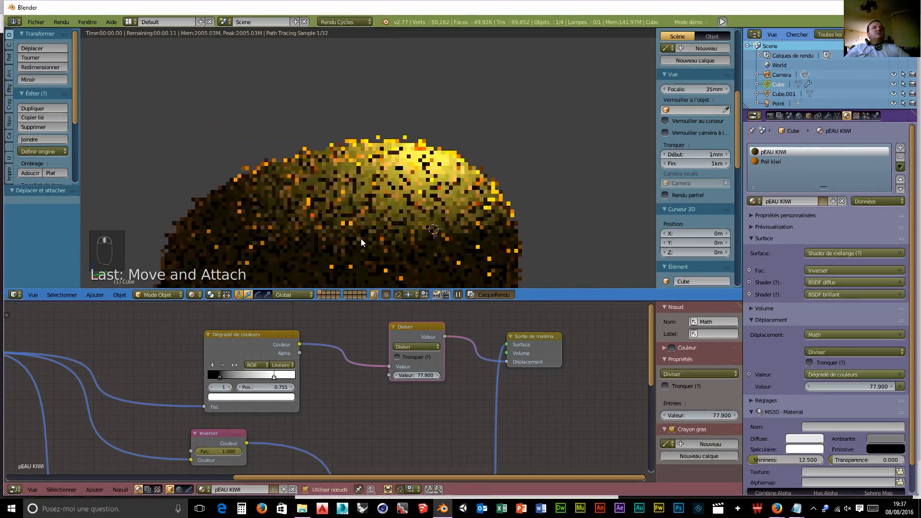
pyautogui.scroll(-4, 352, 237)
pyautogui.moveTo(352, 237); pyautogui.dragTo(358, 214, button='middle')
pyautogui.scroll(-3, 343, 223)
pyautogui.rightClick(358, 214)
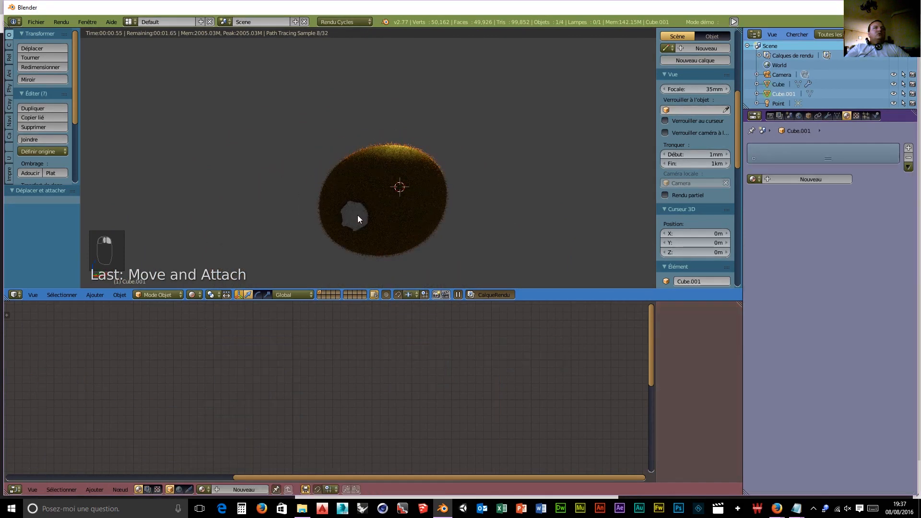
pyautogui.click(777, 183)
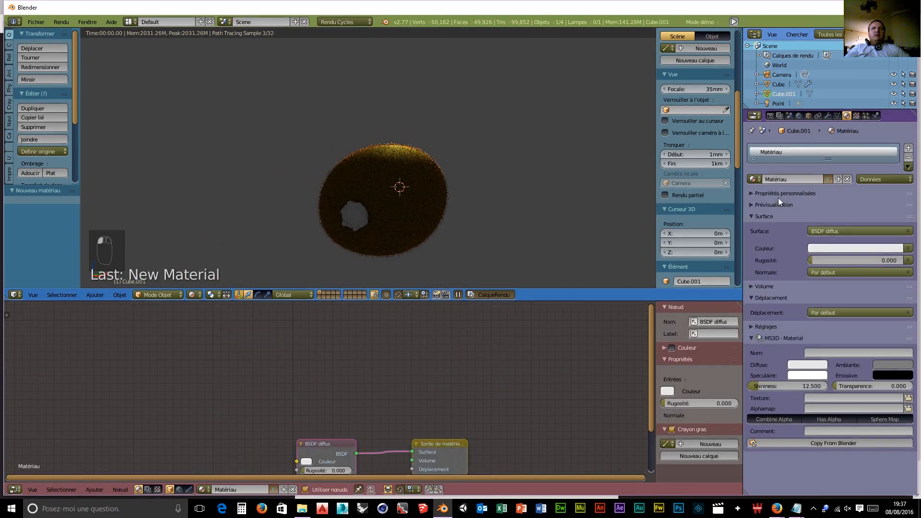
# Add a Mélanger colour node and connect its Couleur output to the BSDF diffus Couleur input.
pyautogui.moveTo(363, 359); pyautogui.dragTo(434, 293, button='middle')
pyautogui.hotkey('shift', 'a')
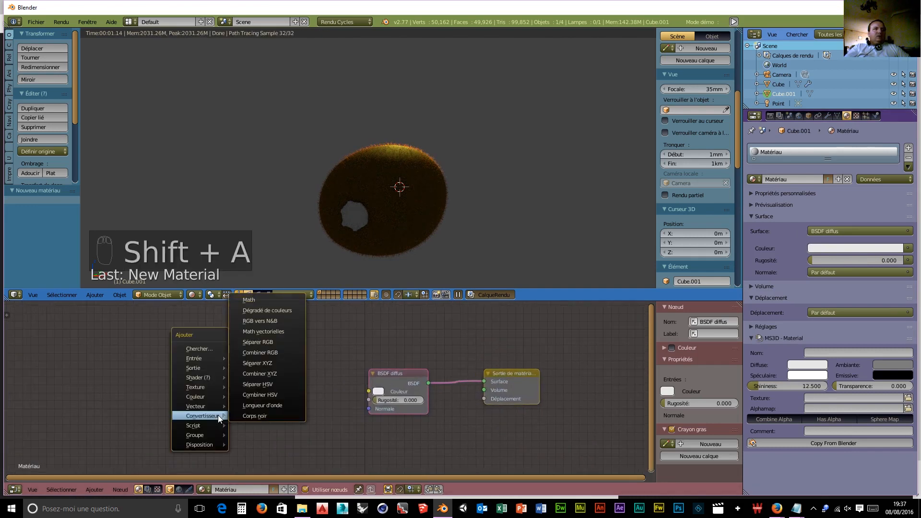
pyautogui.moveTo(211, 396)
pyautogui.click(269, 396)
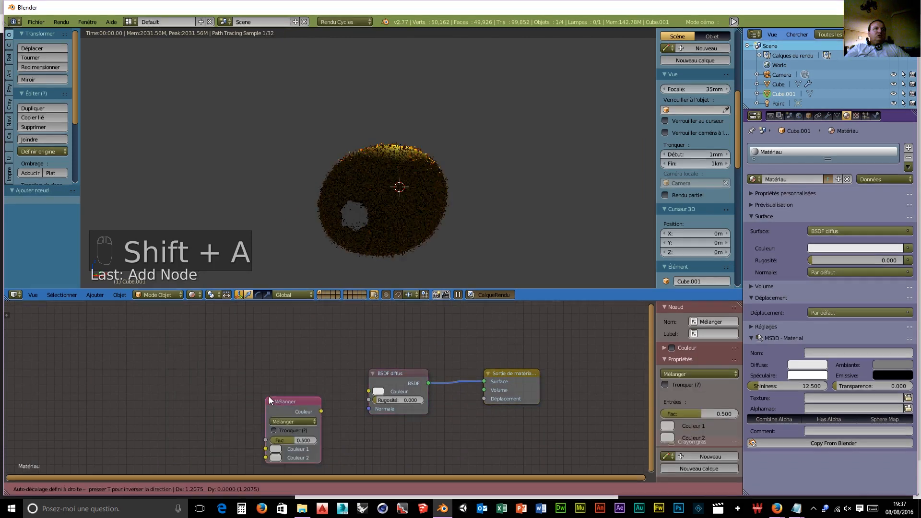
pyautogui.click(274, 334)
pyautogui.moveTo(323, 347); pyautogui.dragTo(368, 391)
# Set the Mélanger node's Couleur 1 to a light peach, about R 0.993, V 0.632, B 0.411.
pyautogui.click(277, 384)
pyautogui.moveTo(313, 313); pyautogui.dragTo(293, 328)
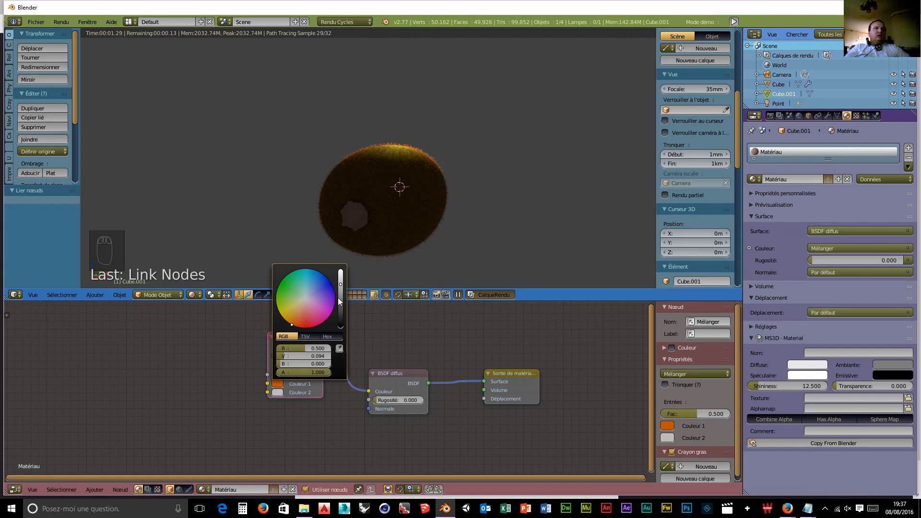
pyautogui.click(277, 384)
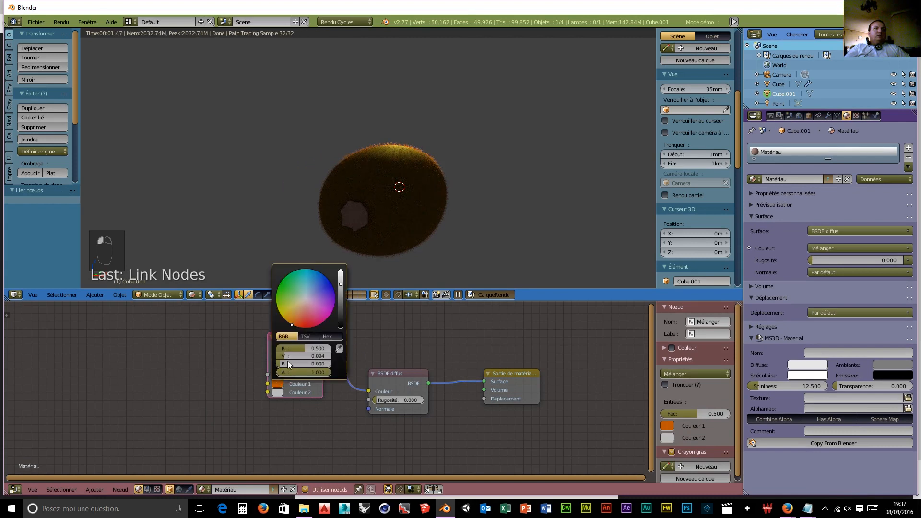
pyautogui.moveTo(341, 284); pyautogui.dragTo(340, 270)
pyautogui.moveTo(293, 319); pyautogui.dragTo(298, 308)
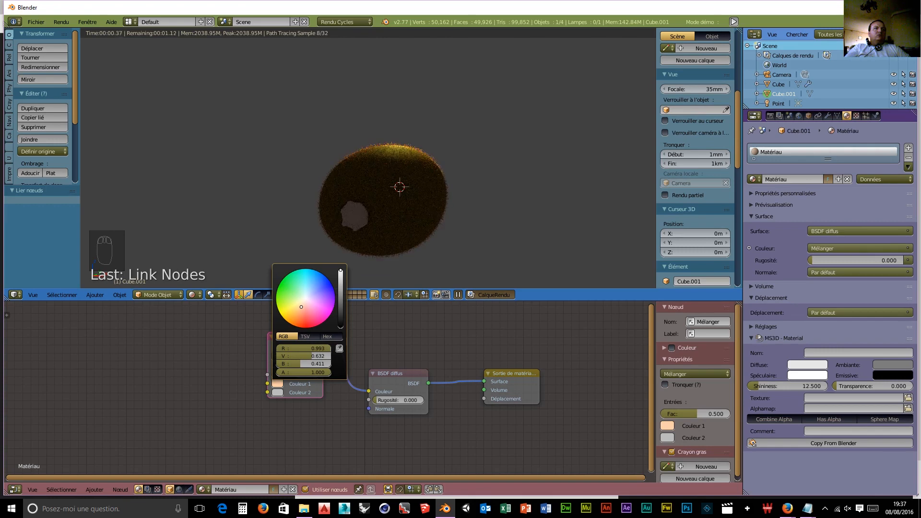
# Set the Mélanger node's Couleur 2 to a dark orange-brown.
pyautogui.click(277, 392)
pyautogui.moveTo(304, 306); pyautogui.dragTo(295, 332)
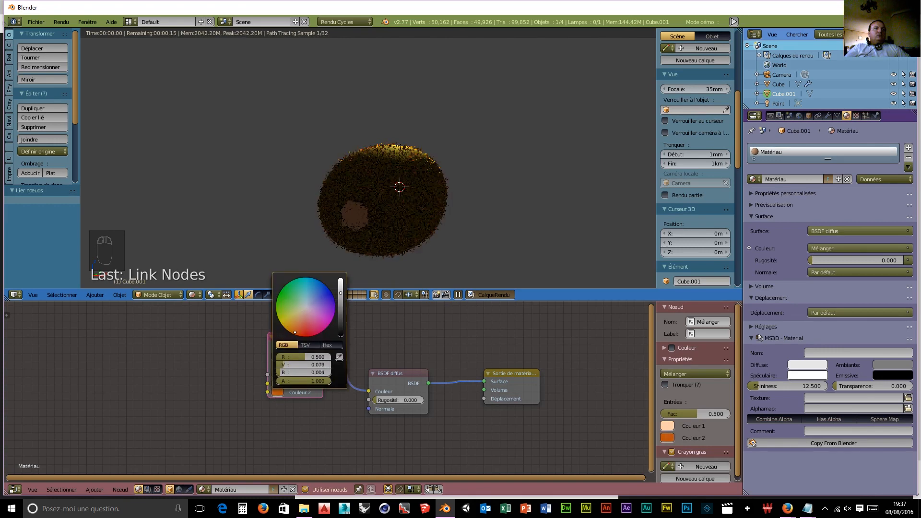
pyautogui.moveTo(341, 293); pyautogui.dragTo(340, 301)
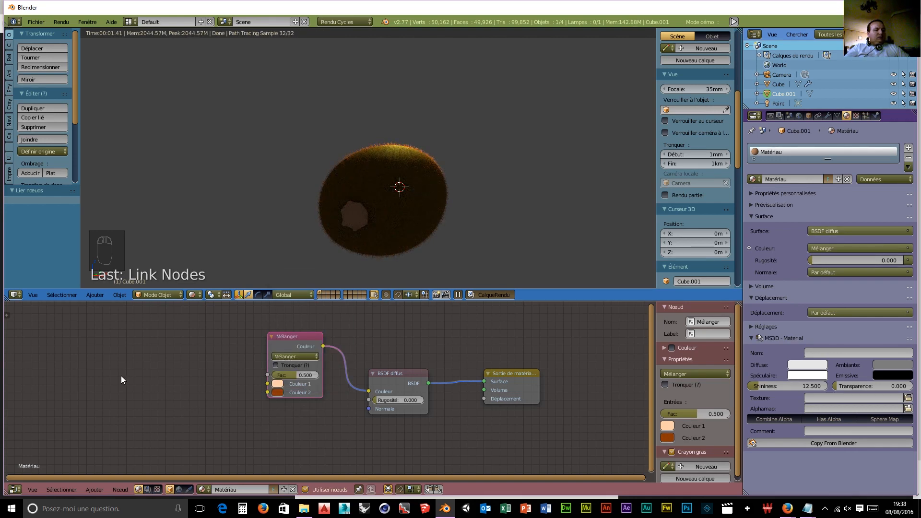
# Add a Texture bruit node, connect its Fac output to the Mélanger node's Fac input, and inspect the result on the piece.
pyautogui.hotkey('shift', 'a')
pyautogui.moveTo(114, 366)
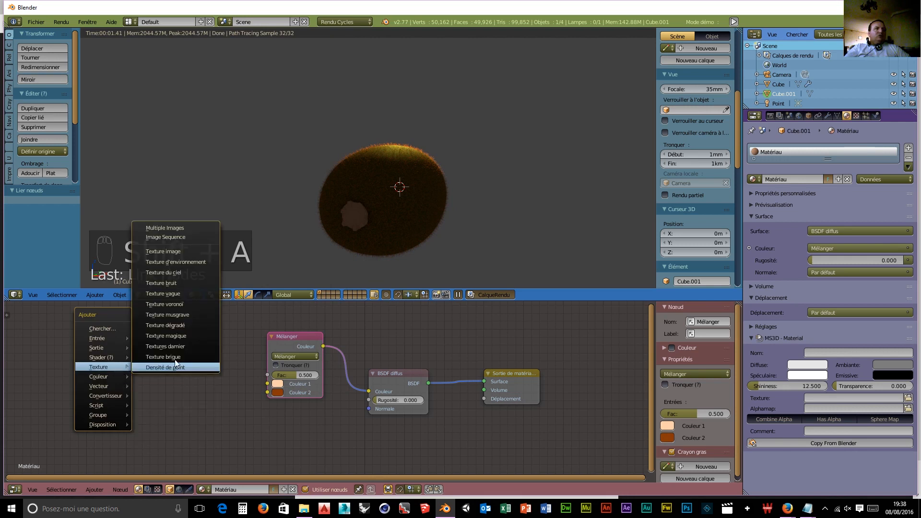
pyautogui.click(169, 283)
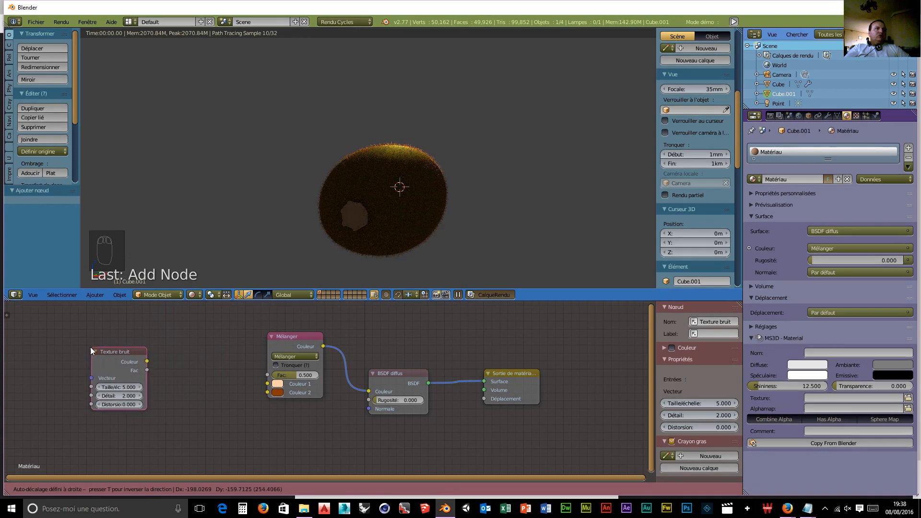
pyautogui.click(87, 346)
pyautogui.moveTo(143, 369); pyautogui.dragTo(268, 375)
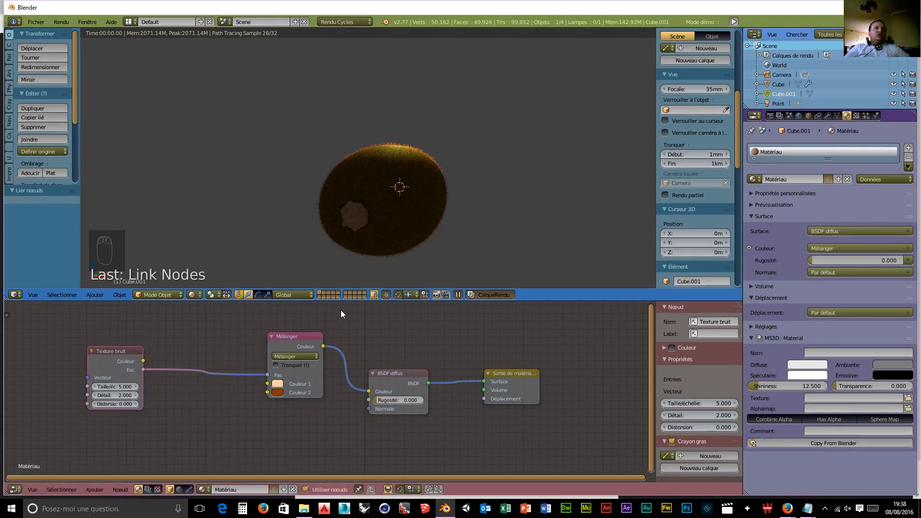
pyautogui.scroll(6, 358, 232)
pyautogui.scroll(5, 420, 259)
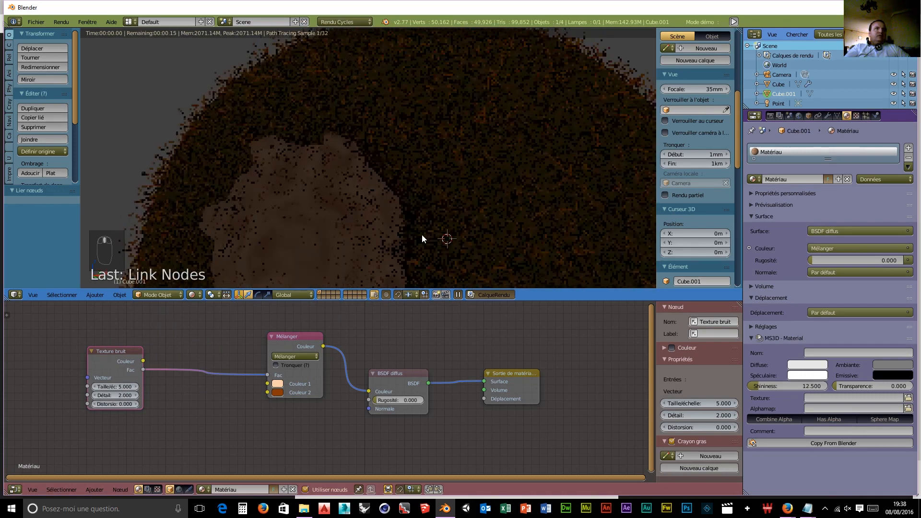
pyautogui.scroll(-8, 421, 235)
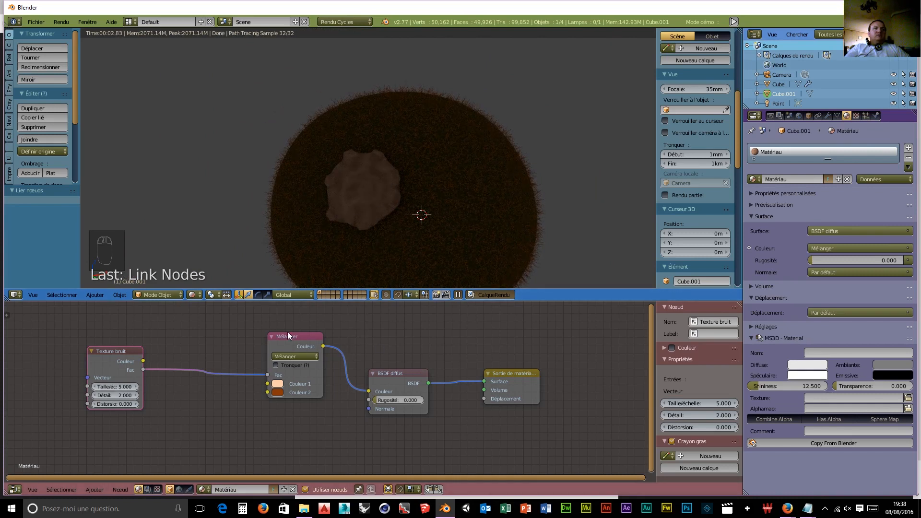
# Add a Bump node, linking the noise texture's Couleur to its Hauteur and its Normale output to the BSDF diffus Normale input.
pyautogui.moveTo(310, 335); pyautogui.dragTo(286, 336)
pyautogui.scroll(-2, 306, 364)
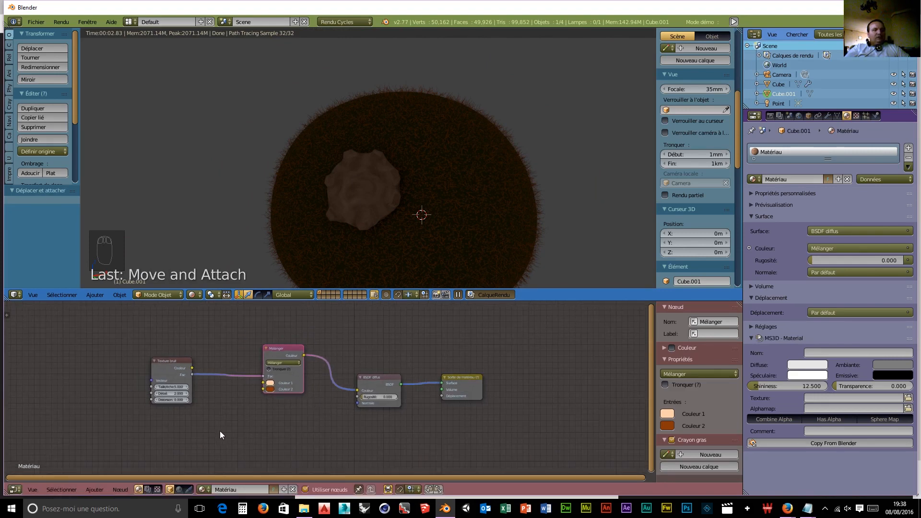
pyautogui.hotkey('shift', 'a')
pyautogui.moveTo(200, 412)
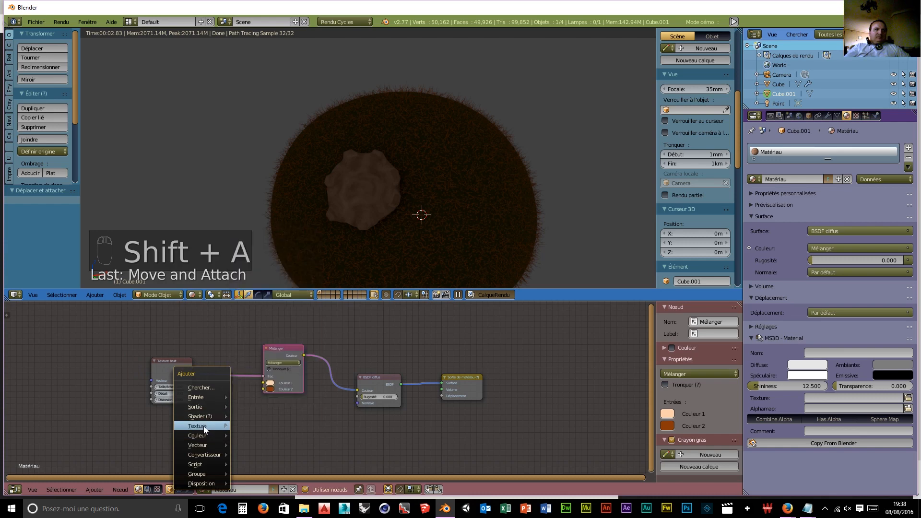
pyautogui.moveTo(208, 453)
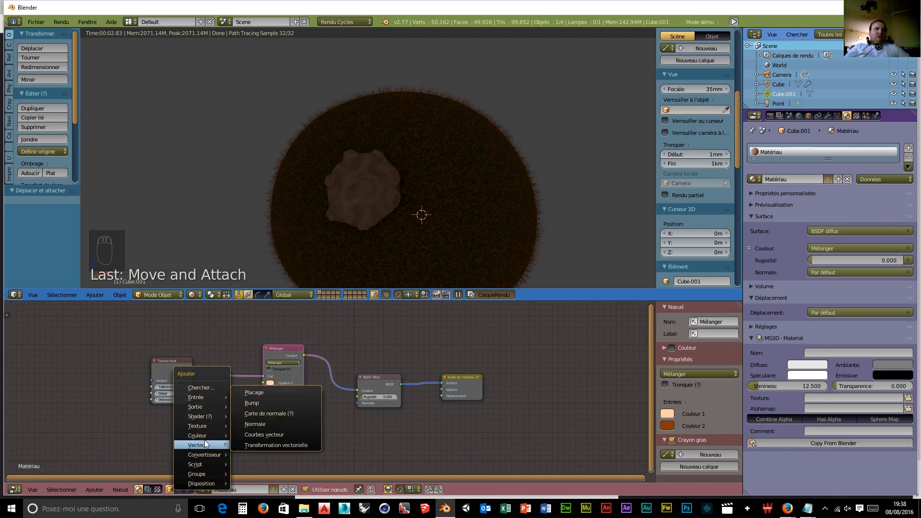
pyautogui.click(258, 403)
pyautogui.click(266, 410)
pyautogui.moveTo(192, 368); pyautogui.dragTo(265, 444)
pyautogui.moveTo(304, 417); pyautogui.dragTo(358, 402)
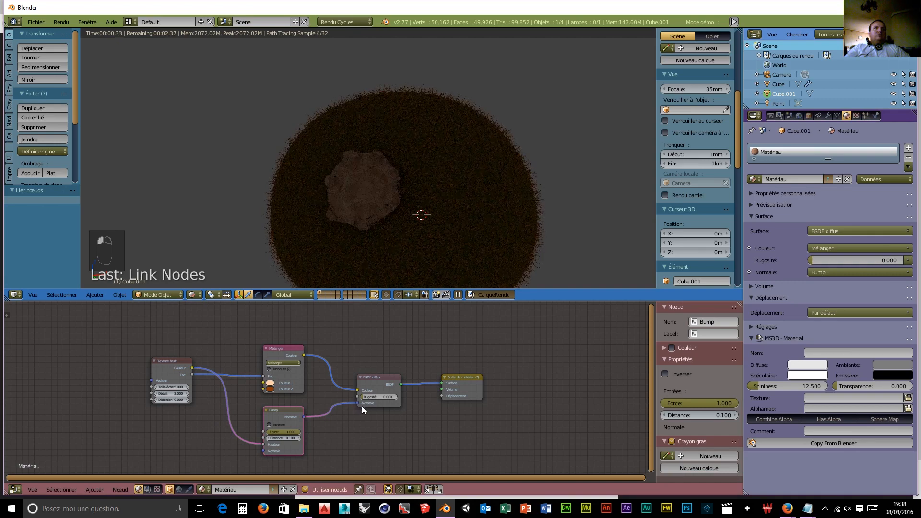
pyautogui.scroll(6, 404, 216)
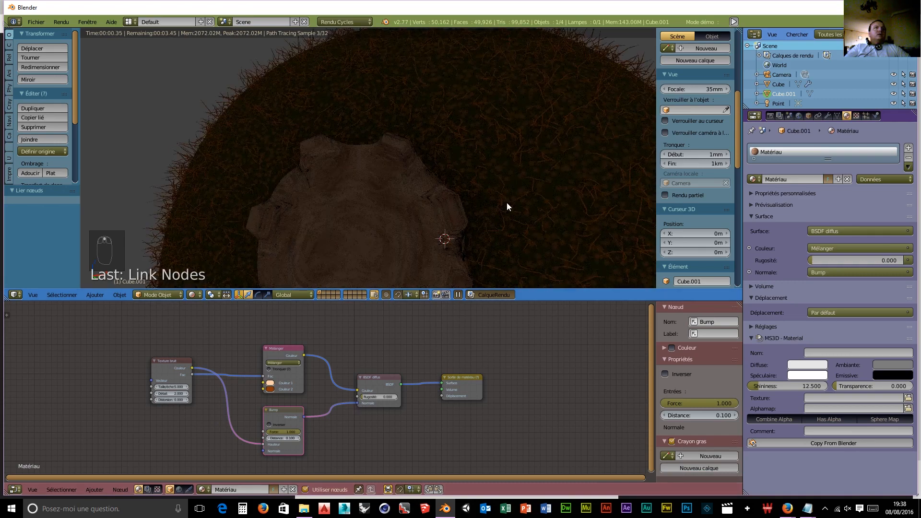
pyautogui.scroll(-2, 337, 197)
pyautogui.scroll(2, 336, 198)
pyautogui.moveTo(143, 153); pyautogui.dragTo(178, 164, button='middle')
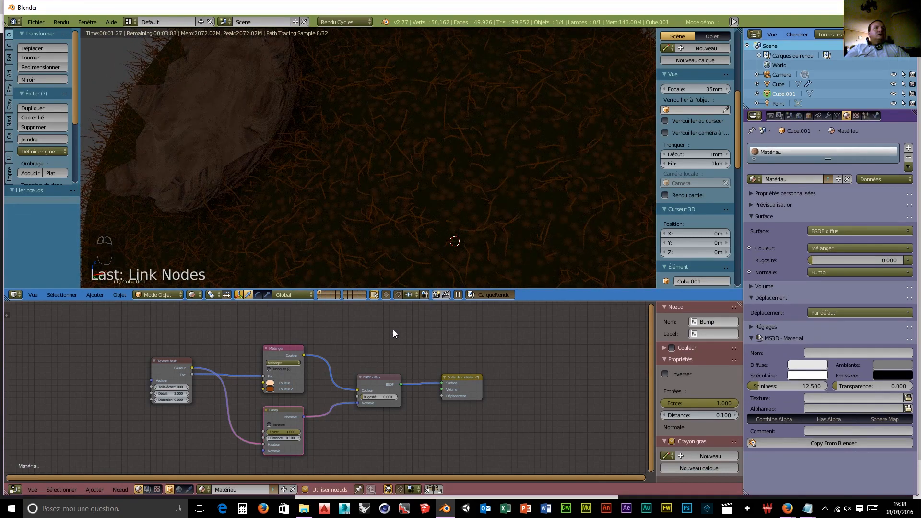
# Insert a Shader de mélange node between BSDF diffus and the material output, moving the output node aside to make room.
pyautogui.moveTo(444, 389); pyautogui.dragTo(507, 396)
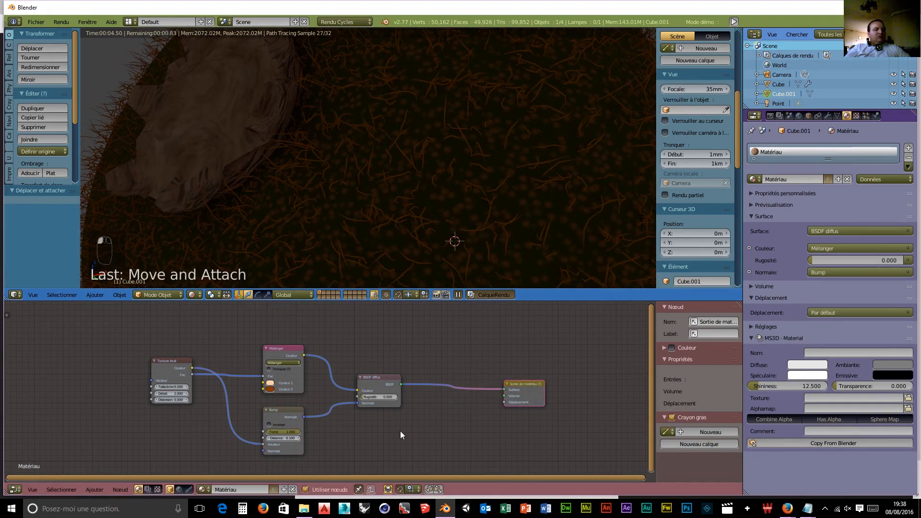
pyautogui.hotkey('shift', 'a')
pyautogui.moveTo(397, 434)
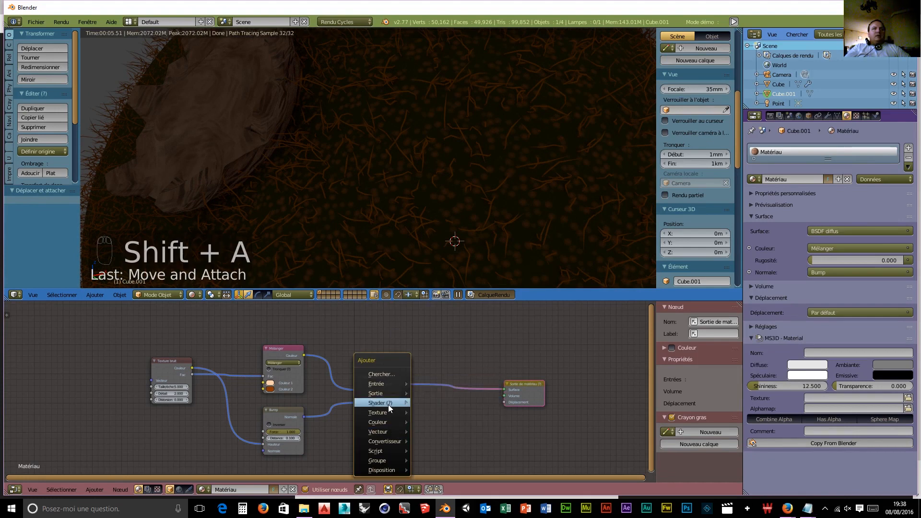
pyautogui.moveTo(384, 405)
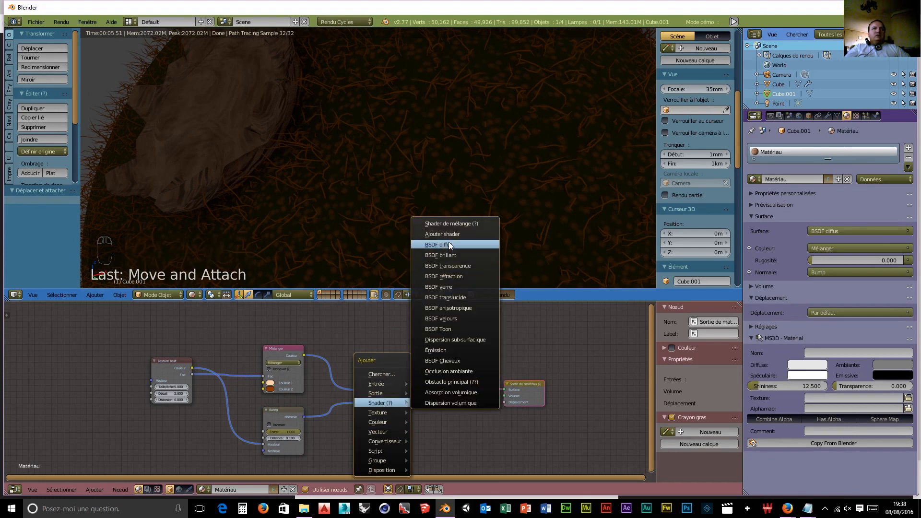
pyautogui.click(451, 225)
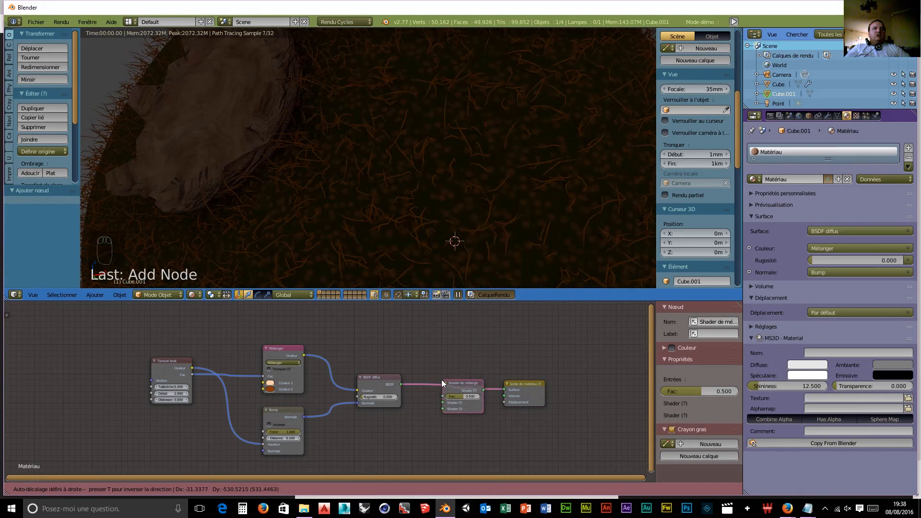
pyautogui.click(440, 376)
# Add a BSDF brillant node below BSDF diffus and link its BSDF output to the mix shader's second Shader input.
pyautogui.hotkey('shift', 'a')
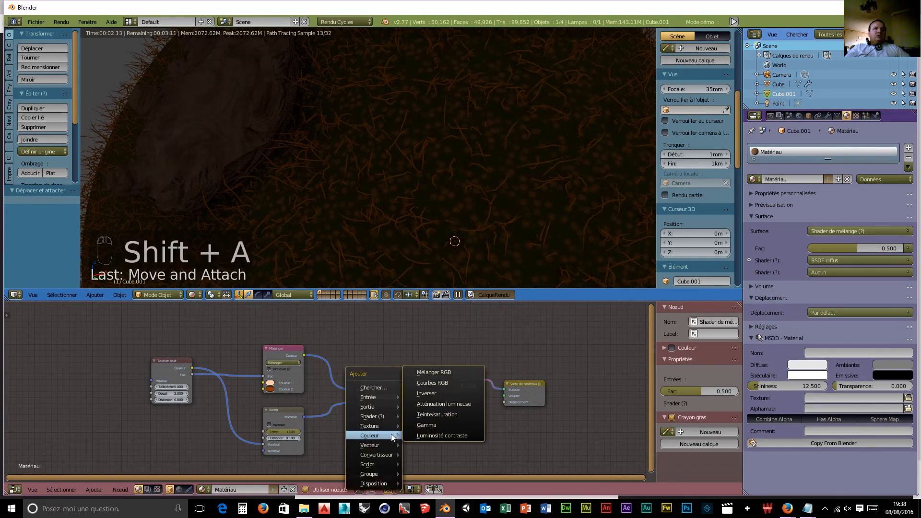
pyautogui.moveTo(370, 417)
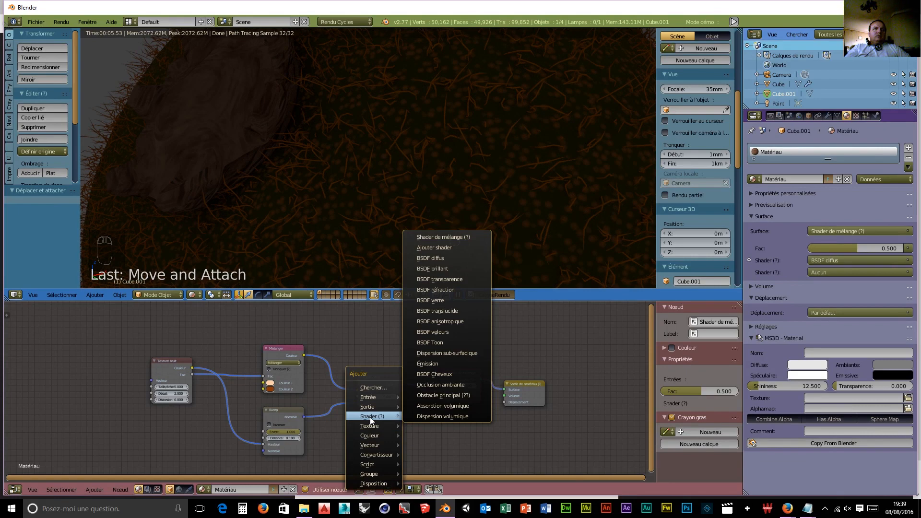
pyautogui.click(439, 269)
pyautogui.click(393, 431)
pyautogui.moveTo(396, 429); pyautogui.dragTo(443, 398)
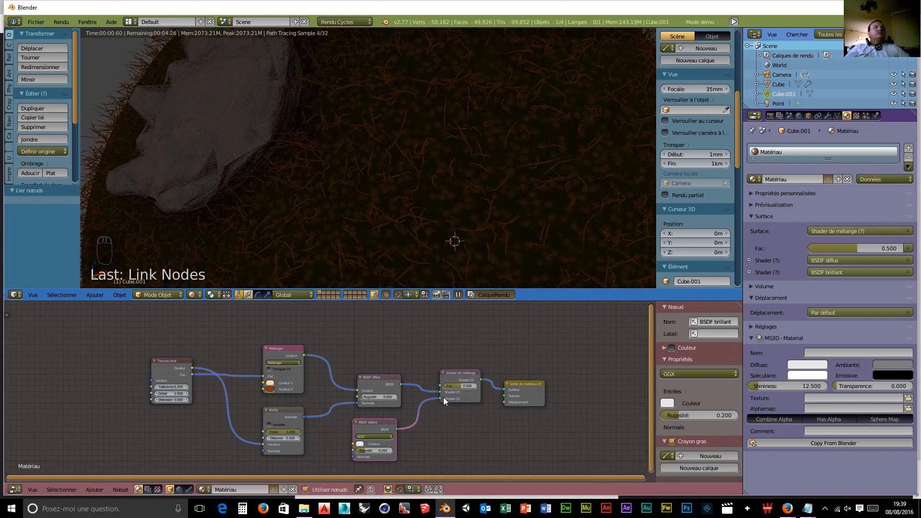
# Link the noise texture's Fac to the mix shader's Fac and sample Mélanger's orange-brown Couleur 2 as the BSDF brillant colour.
pyautogui.moveTo(191, 373); pyautogui.dragTo(437, 387)
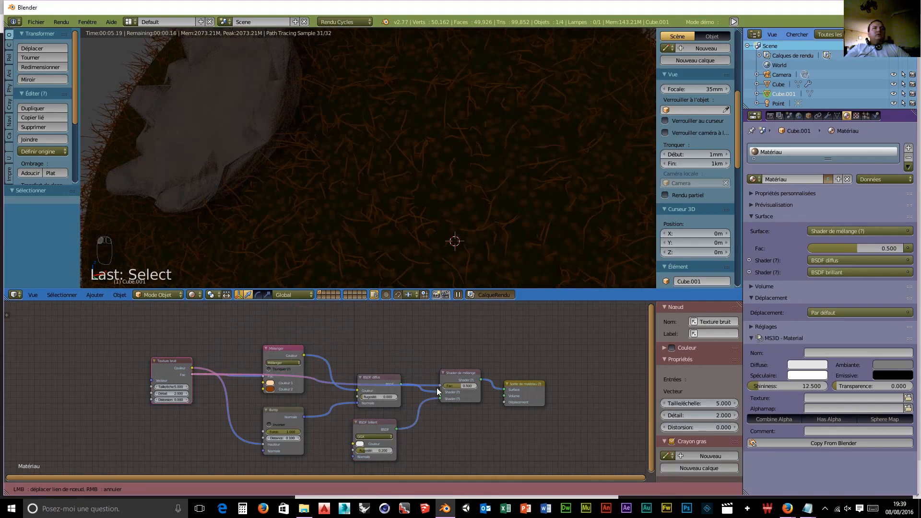
pyautogui.click(359, 444)
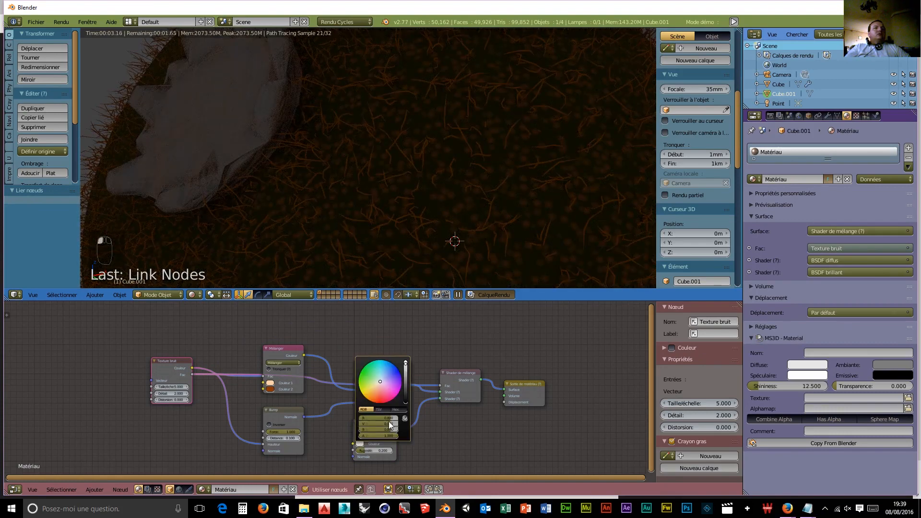
pyautogui.click(406, 414)
pyautogui.click(270, 389)
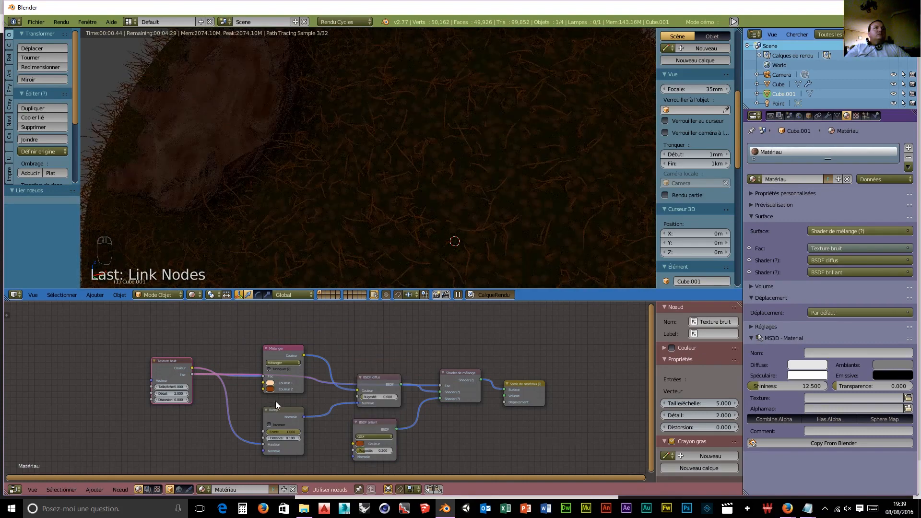
pyautogui.scroll(-5, 272, 239)
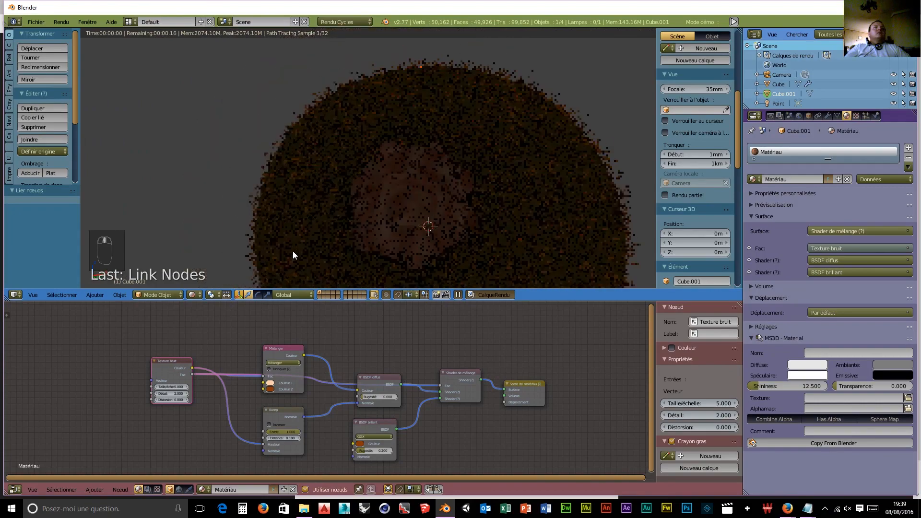
pyautogui.scroll(5, 287, 254)
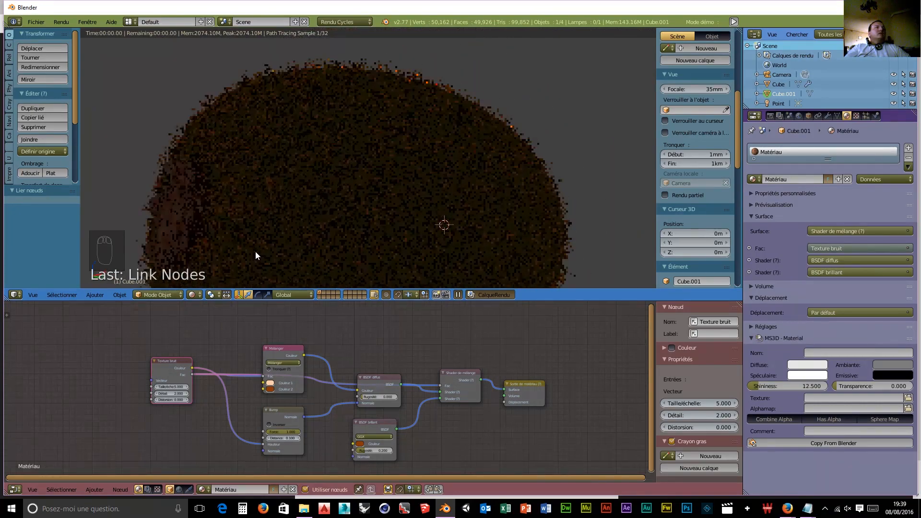
pyautogui.scroll(-3, 251, 249)
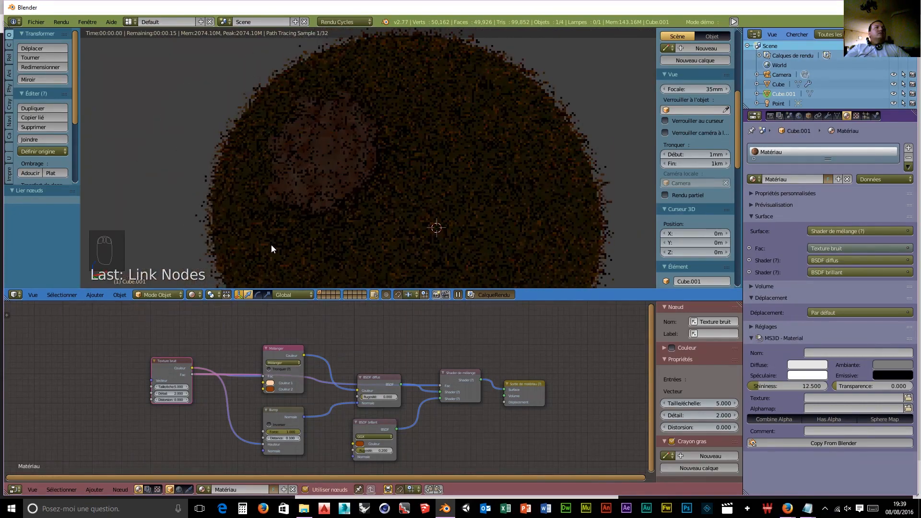
# Rearrange the BSDF diffus and BSDF brillant nodes into a tidy column clear of the noise link.
pyautogui.moveTo(518, 449); pyautogui.dragTo(544, 432, button='middle')
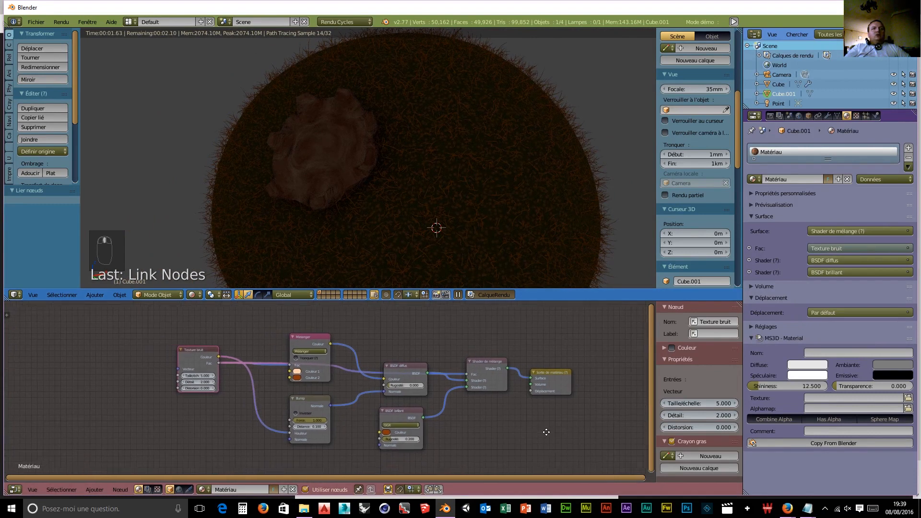
pyautogui.click(414, 365)
pyautogui.moveTo(413, 361); pyautogui.dragTo(392, 437)
pyautogui.click(415, 407)
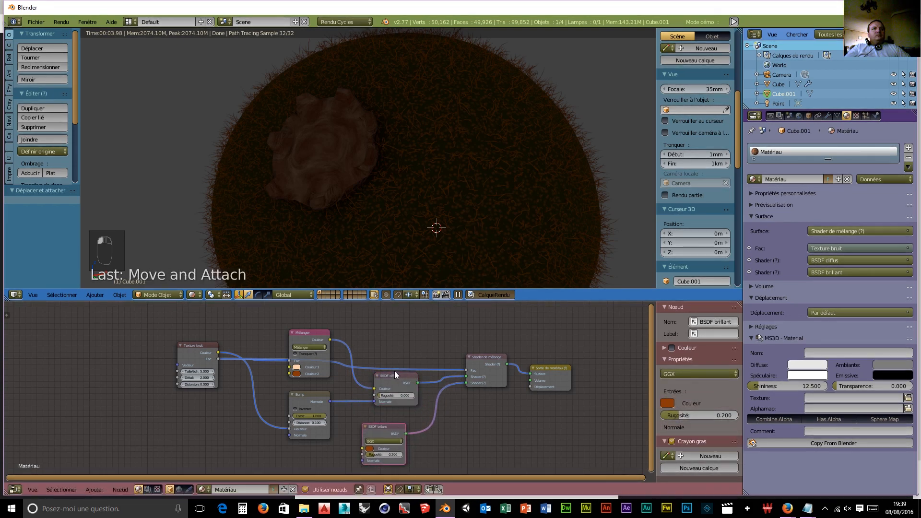
pyautogui.moveTo(398, 373); pyautogui.dragTo(386, 383)
# Move the material output node away and insert a second Shader de mélange between the first mix shader and the output.
pyautogui.moveTo(543, 368); pyautogui.dragTo(608, 389)
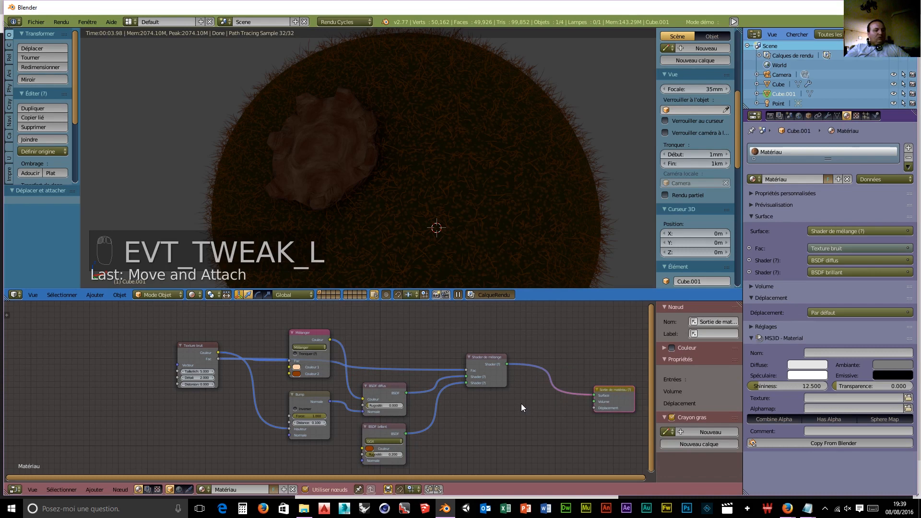
pyautogui.hotkey('shift', 'a')
pyautogui.moveTo(521, 404)
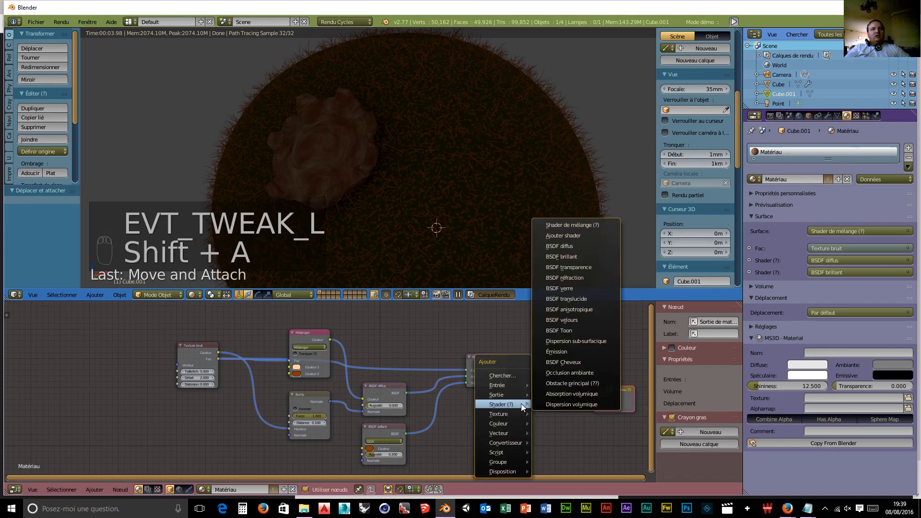
pyautogui.click(574, 225)
pyautogui.click(549, 362)
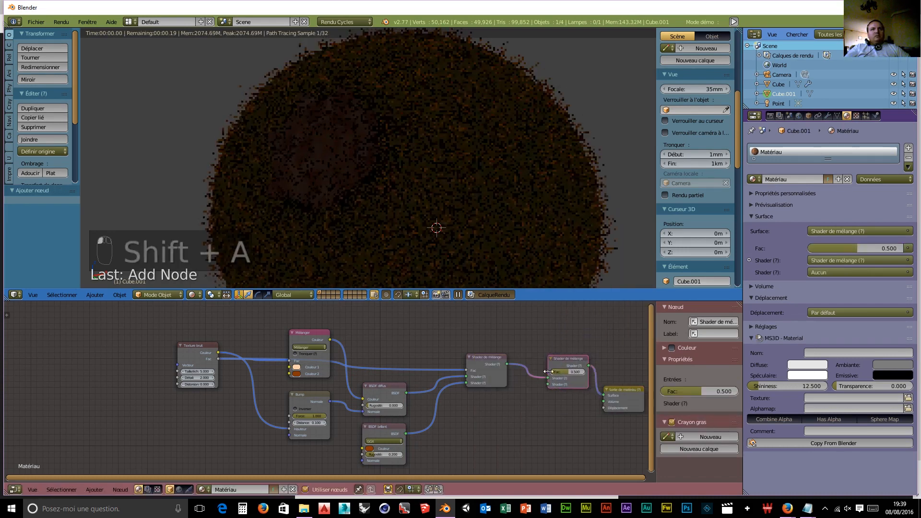
# Add a BSDF translucide node with Mélanger's peach Couleur 1 as its colour and link it to the second mix shader's free Shader input.
pyautogui.hotkey('shift', 'a')
pyautogui.moveTo(477, 429)
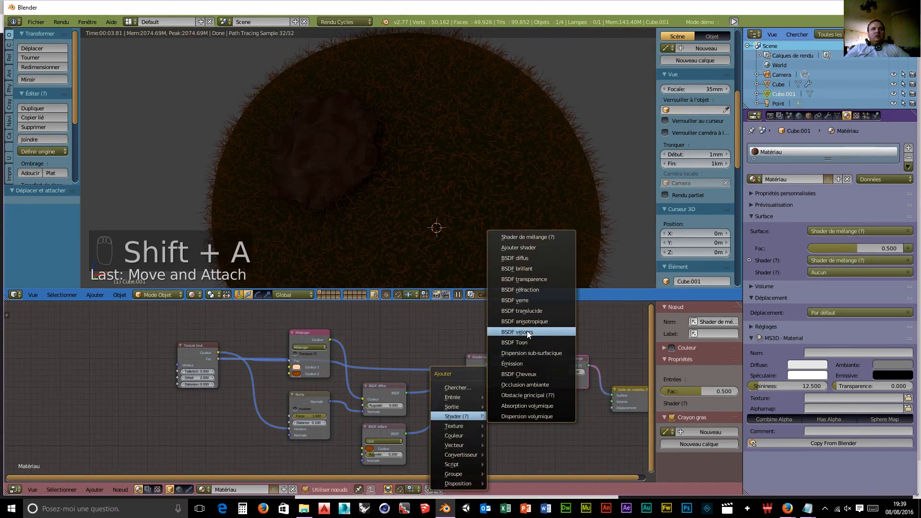
pyautogui.click(527, 311)
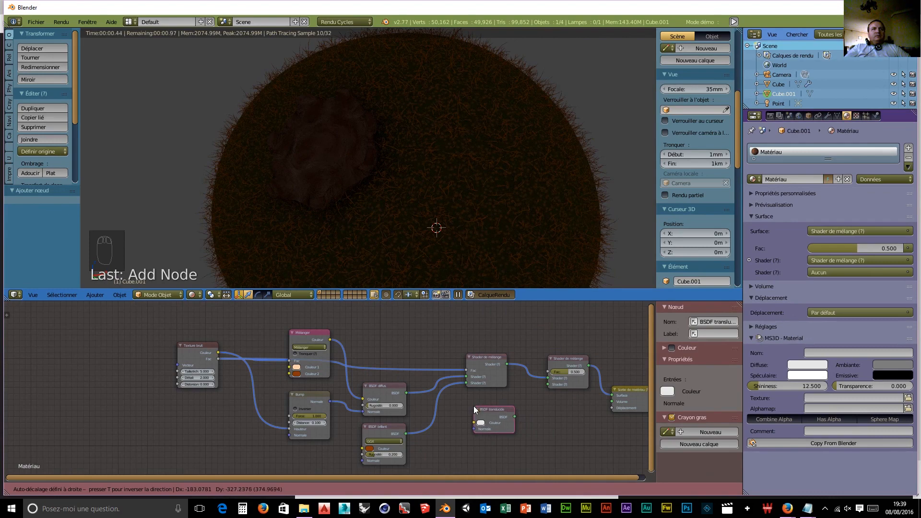
pyautogui.click(479, 418)
pyautogui.click(479, 422)
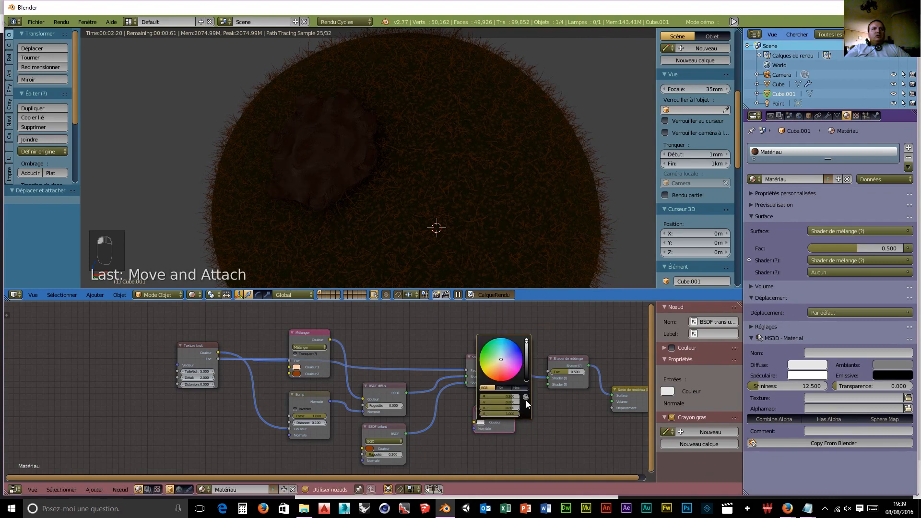
pyautogui.moveTo(299, 363); pyautogui.dragTo(548, 385)
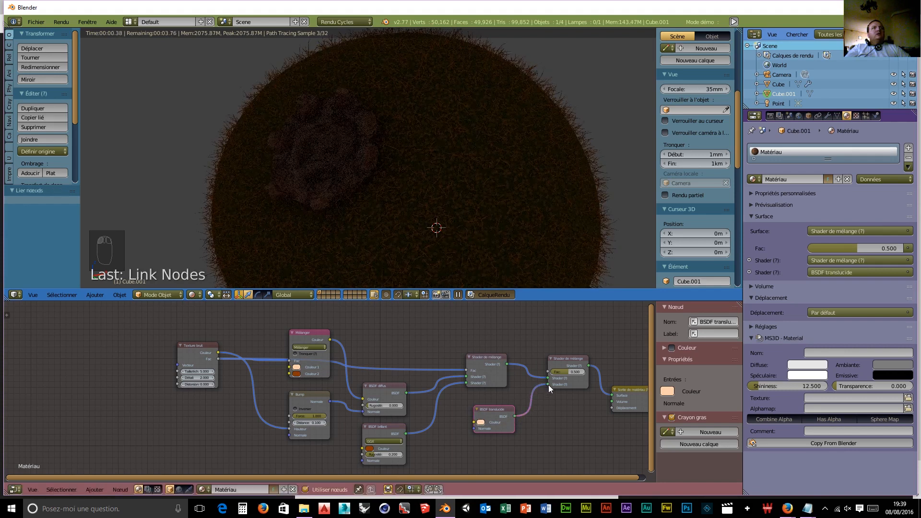
# Drive the second mix shader's Fac from the noise texture's Fac through an inserted Inverser node.
pyautogui.moveTo(227, 356); pyautogui.dragTo(547, 316)
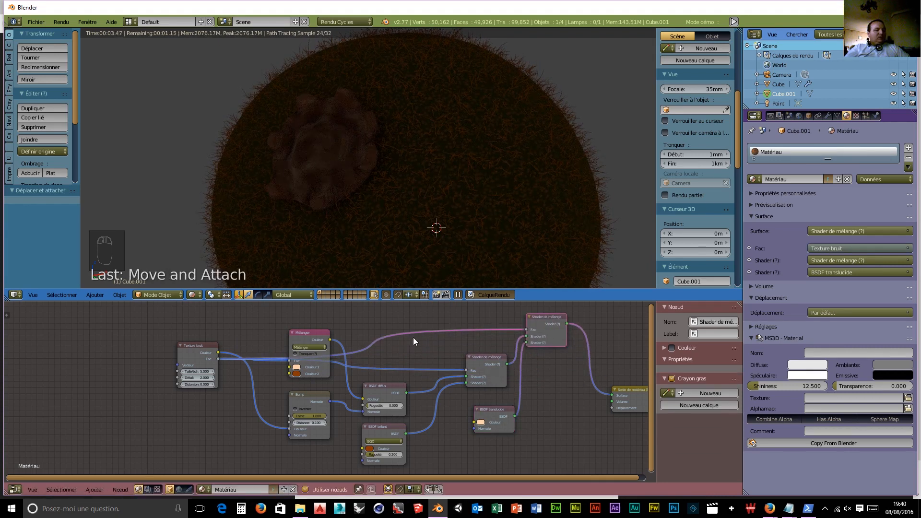
pyautogui.hotkey('shift', 'a')
pyautogui.moveTo(406, 358)
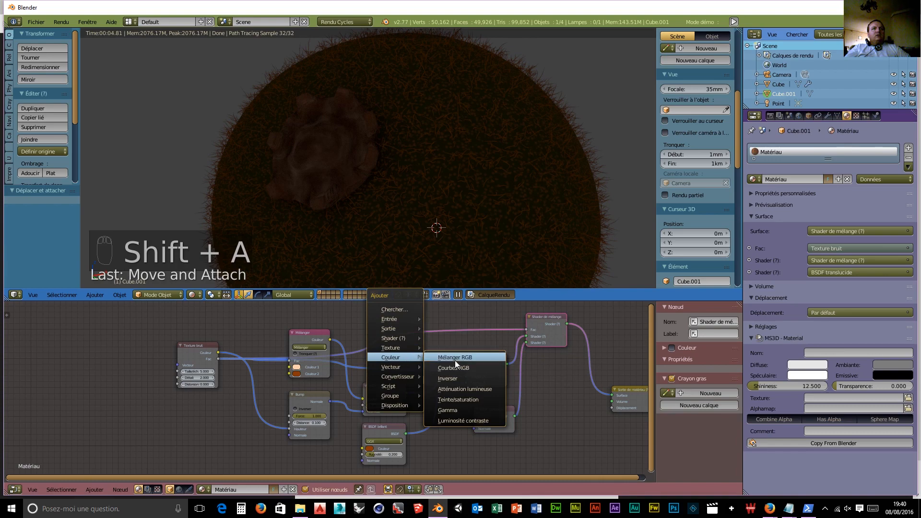
pyautogui.click(458, 378)
pyautogui.click(383, 328)
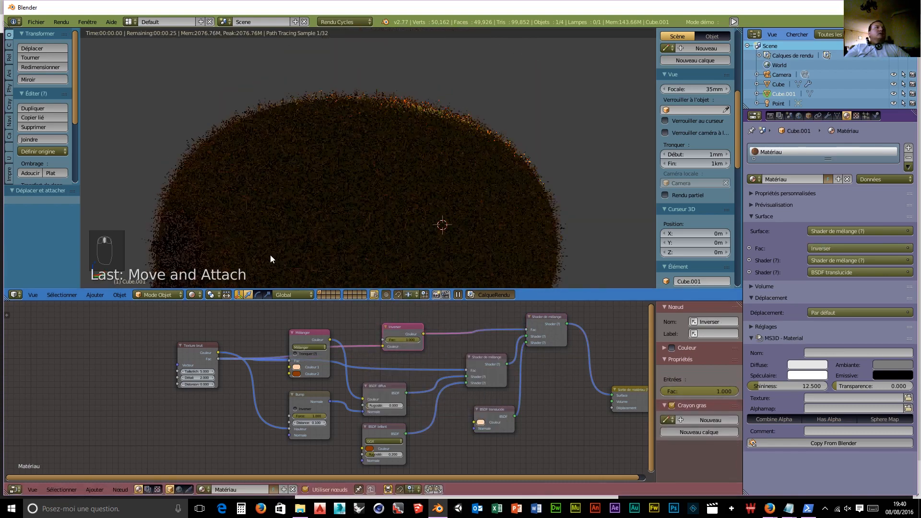
# Select the kiwi body's Poil kiwi material and spread its BSDF diffus and output nodes apart.
pyautogui.scroll(-2, 260, 252)
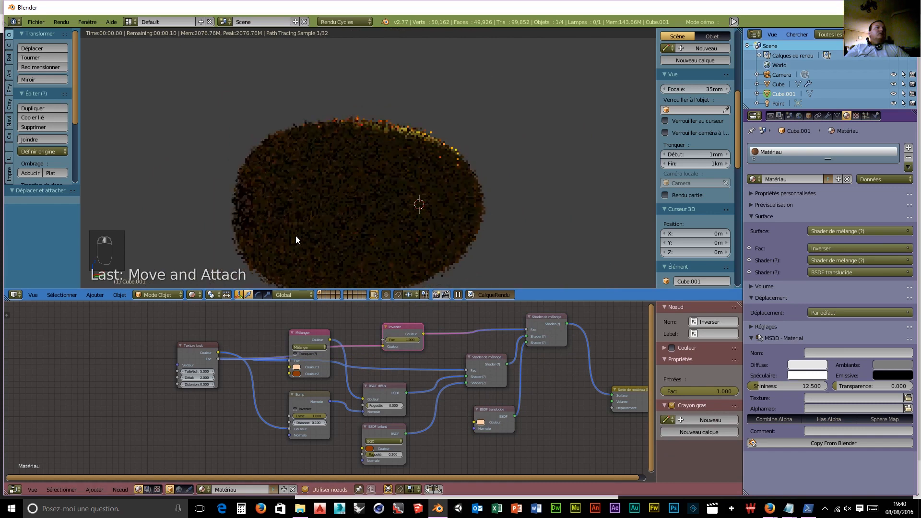
pyautogui.moveTo(296, 237); pyautogui.dragTo(350, 238, button='middle')
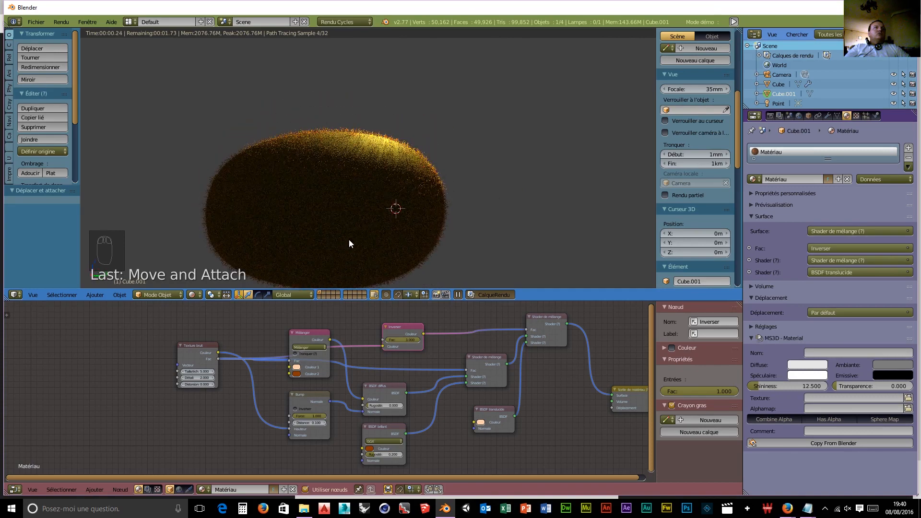
pyautogui.scroll(3, 342, 229)
pyautogui.scroll(5, 342, 228)
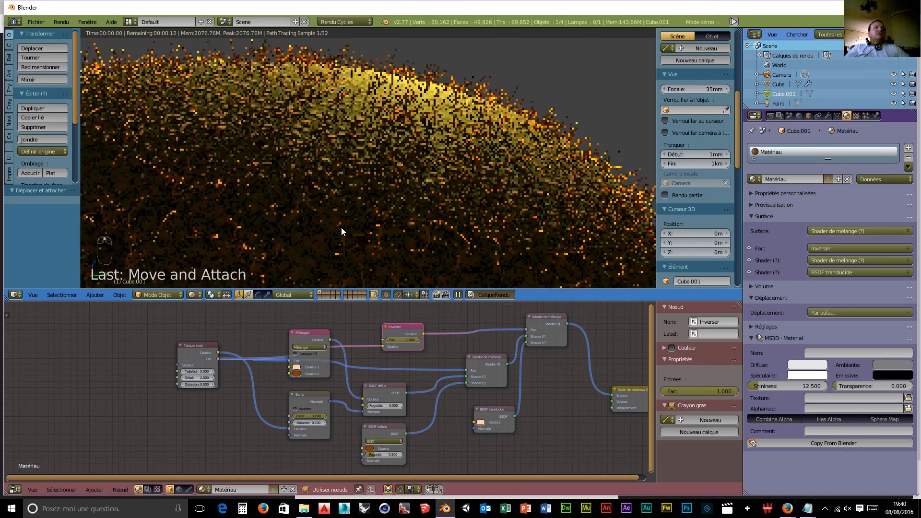
pyautogui.scroll(-4, 341, 227)
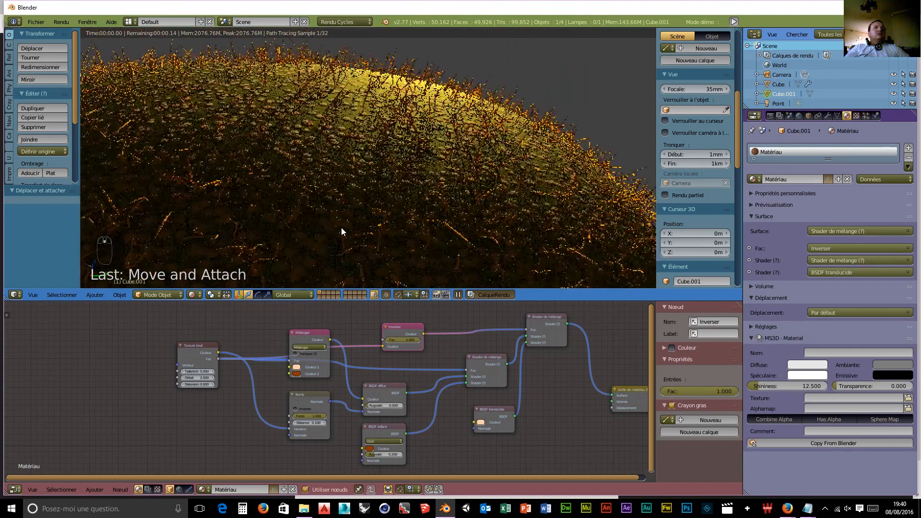
pyautogui.rightClick(479, 164)
pyautogui.click(768, 162)
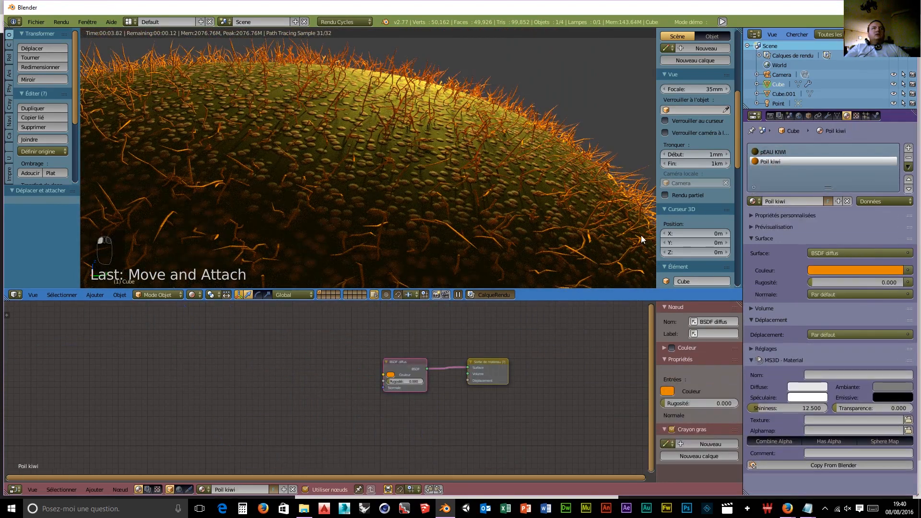
pyautogui.moveTo(407, 361); pyautogui.dragTo(359, 332)
pyautogui.moveTo(481, 361); pyautogui.dragTo(526, 375)
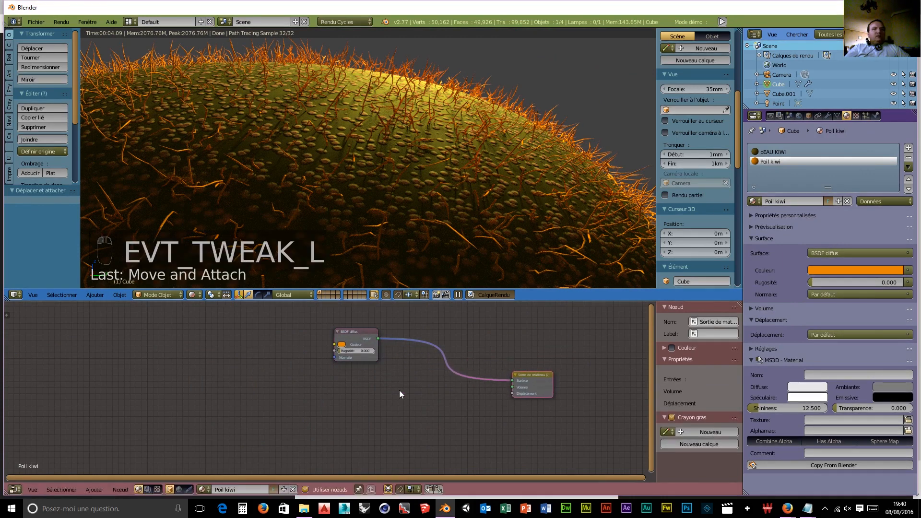
# Add a BSDF brillant node below BSDF diffus and sample its colour from the kiwi skin in the render.
pyautogui.hotkey('shift', 'a')
pyautogui.moveTo(399, 390)
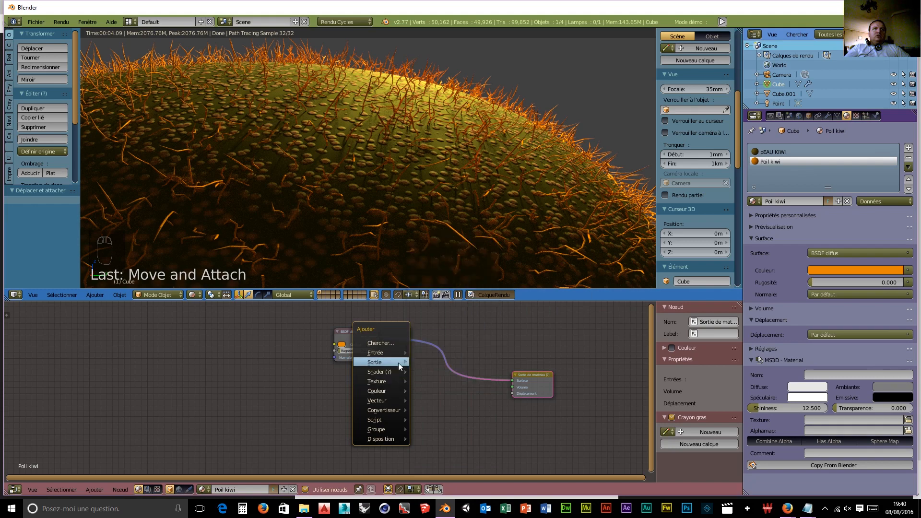
pyautogui.click(461, 224)
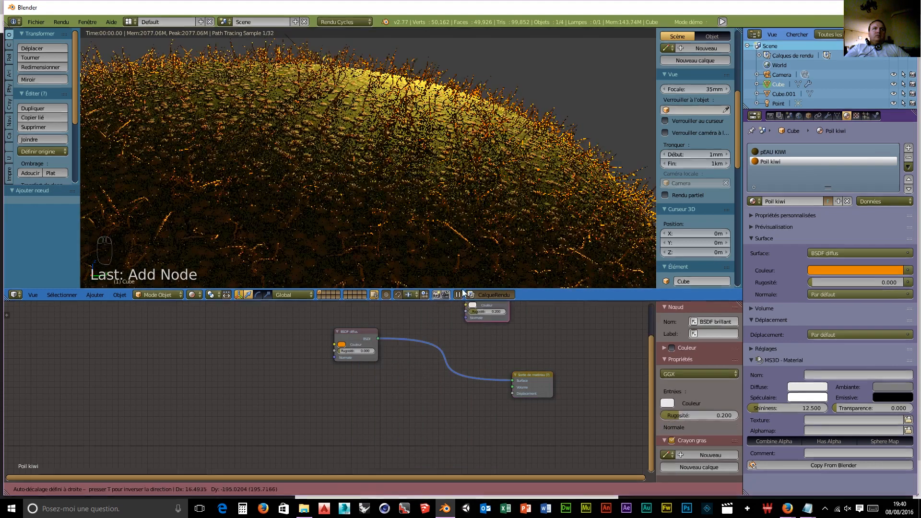
pyautogui.click(341, 407)
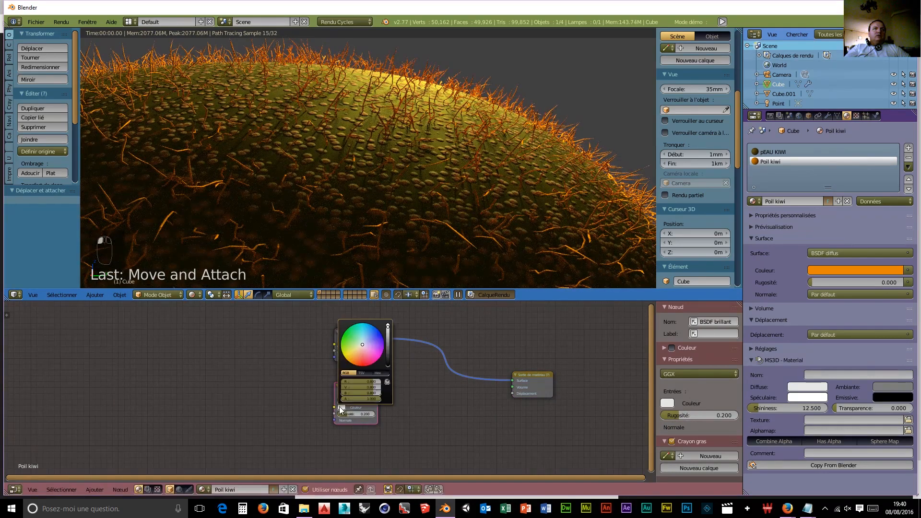
pyautogui.click(387, 382)
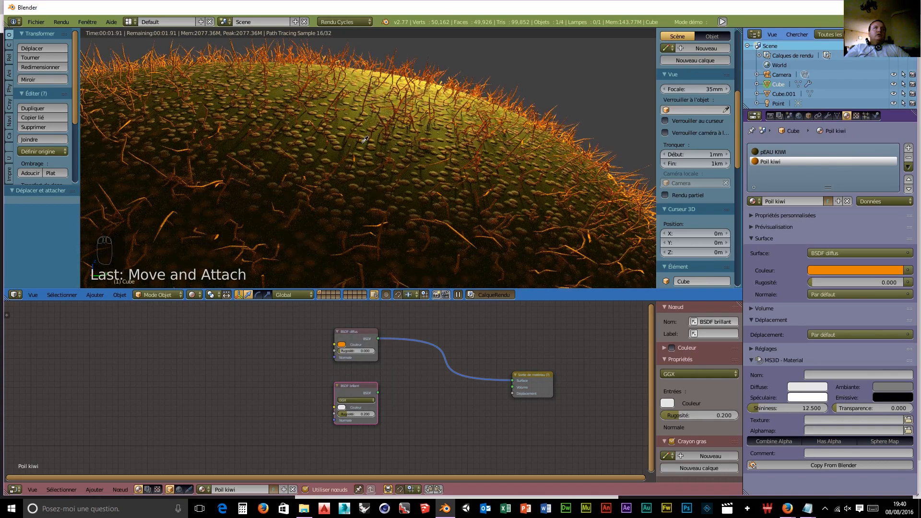
pyautogui.click(357, 110)
# Insert a Shader de mélange before the material output, link BSDF brillant to its second Shader input and raise the glossy roughness.
pyautogui.hotkey('shift', 'a')
pyautogui.moveTo(425, 394)
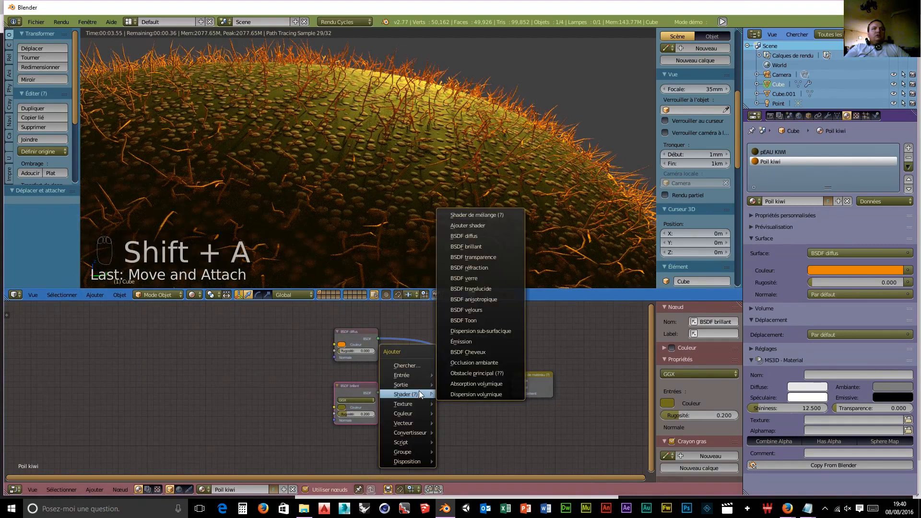
pyautogui.click(471, 215)
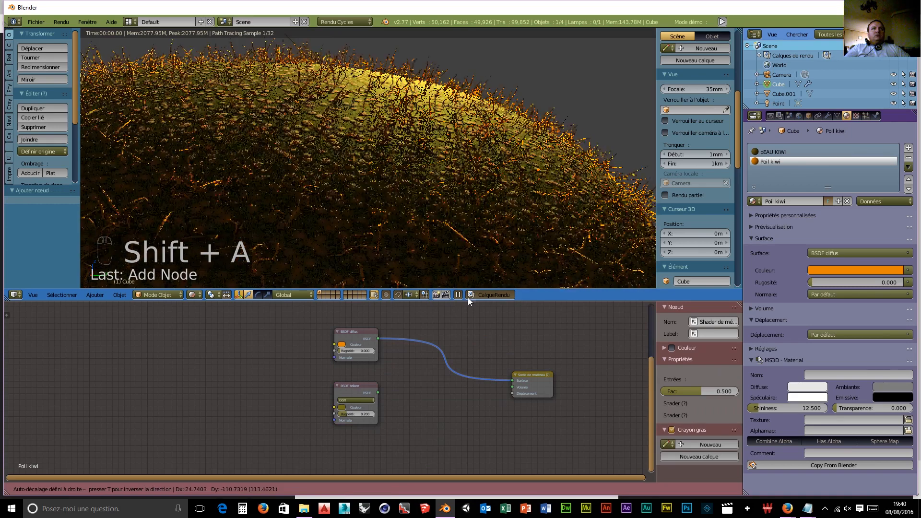
pyautogui.click(446, 356)
pyautogui.moveTo(377, 394); pyautogui.dragTo(449, 377)
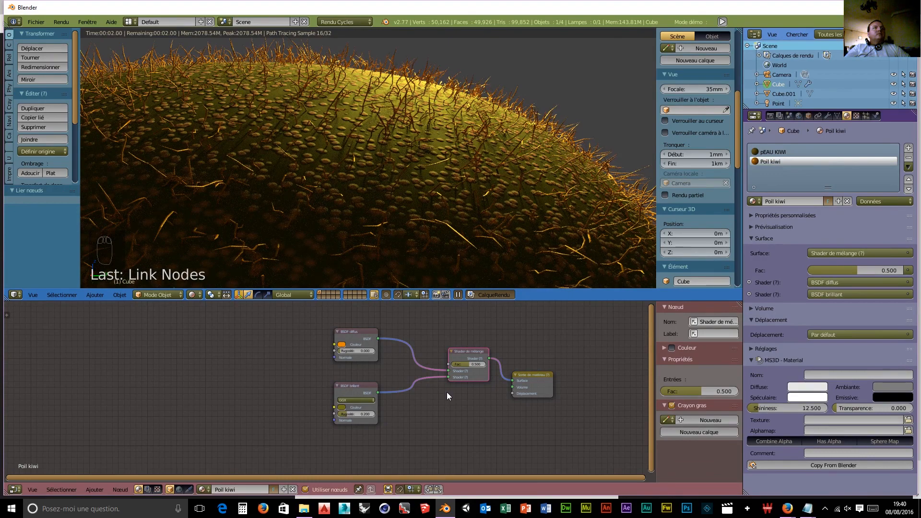
pyautogui.moveTo(350, 415); pyautogui.dragTo(356, 415)
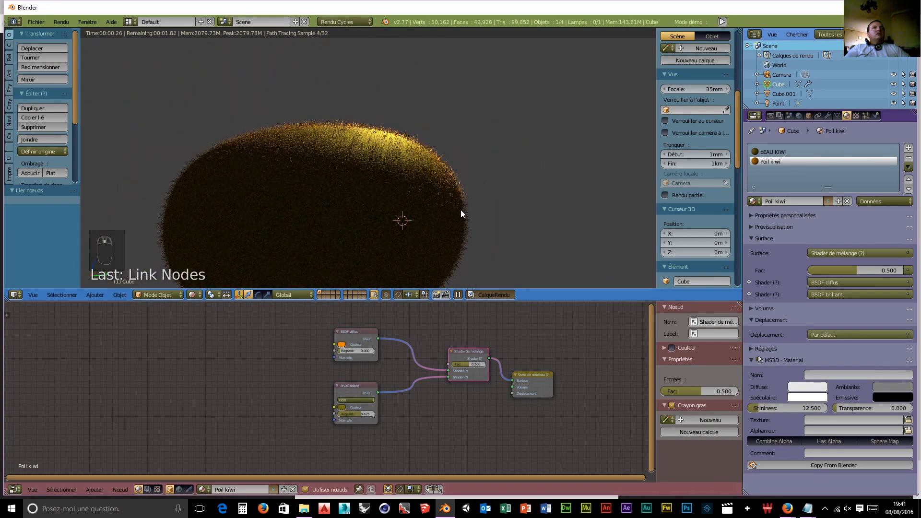
# Switch the 3D view to wireframe display and delete the point lamp above the kiwi.
pyautogui.moveTo(381, 232)
pyautogui.mouseDown(button='middle')
pyautogui.moveTo(407, 231)
pyautogui.moveTo(329, 207)
pyautogui.moveTo(381, 216)
pyautogui.mouseUp(button='middle')
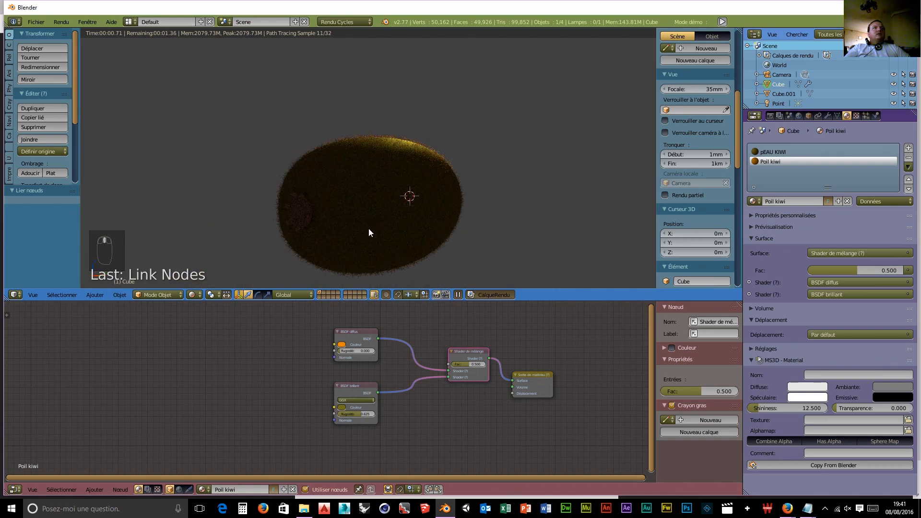
pyautogui.scroll(-2, 364, 231)
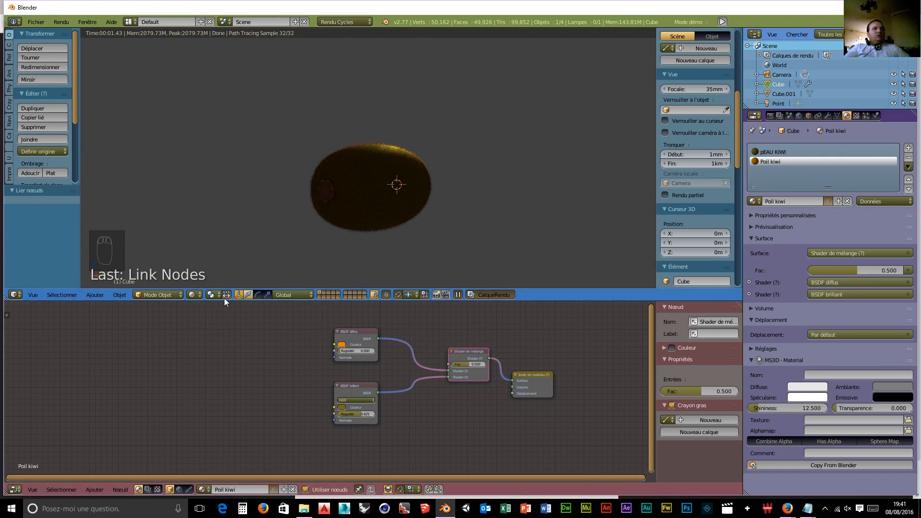
pyautogui.click(194, 296)
pyautogui.click(211, 272)
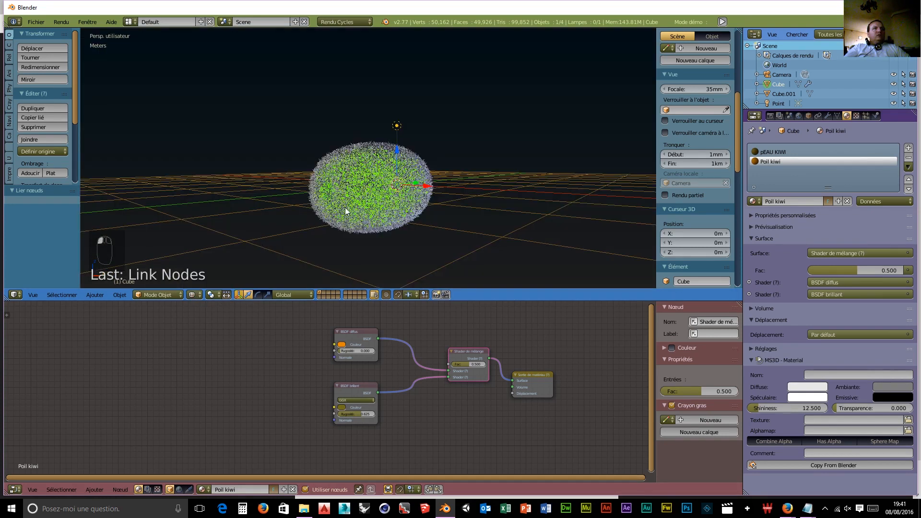
pyautogui.press('a')
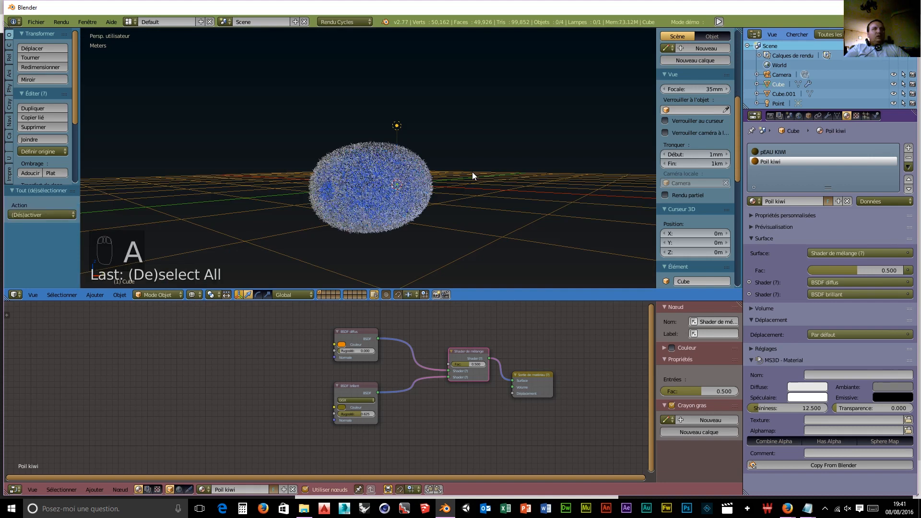
pyautogui.press('a')
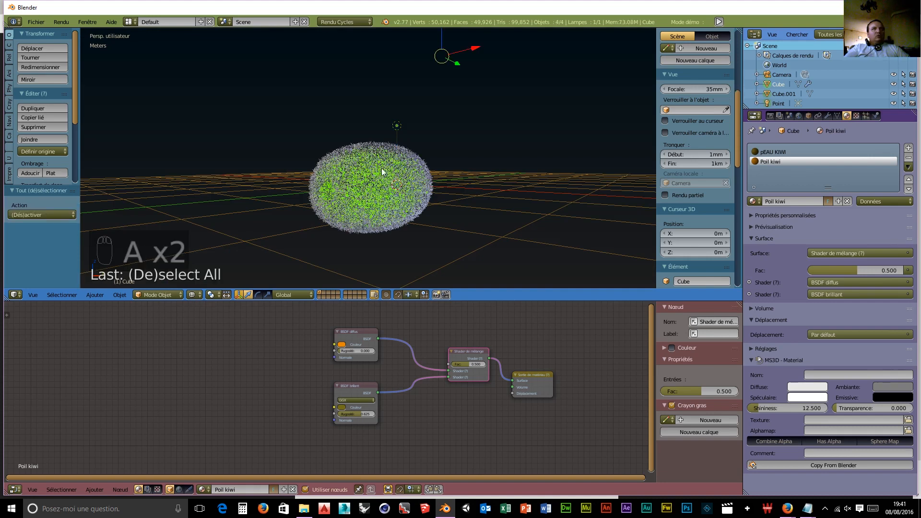
pyautogui.scroll(-3, 482, 205)
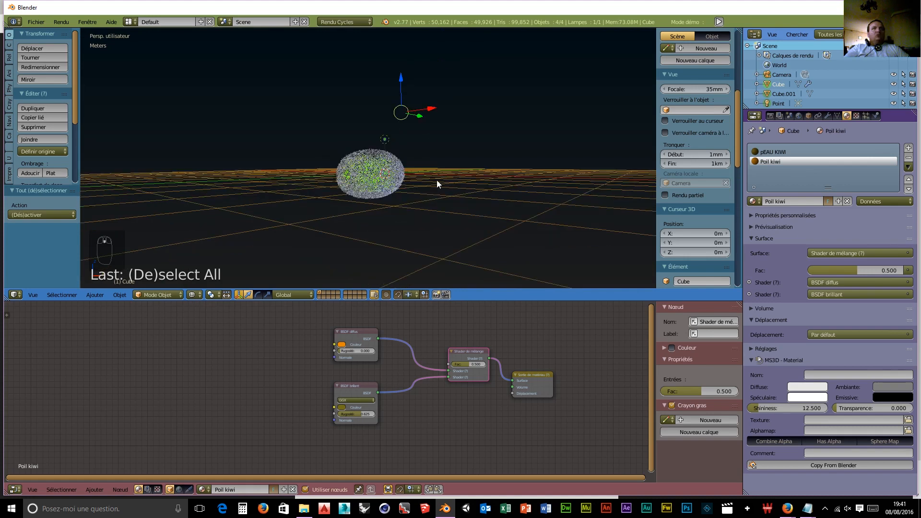
pyautogui.rightClick(385, 139)
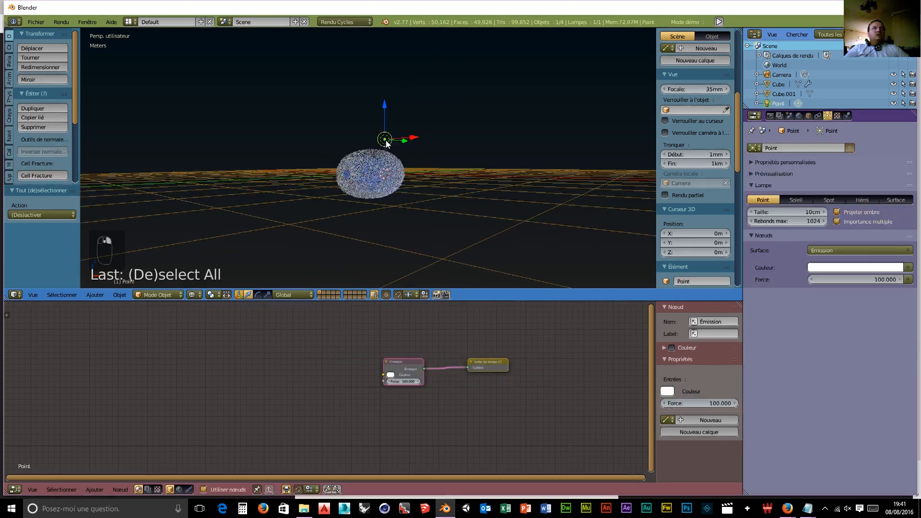
pyautogui.press('x')
pyautogui.click(415, 173)
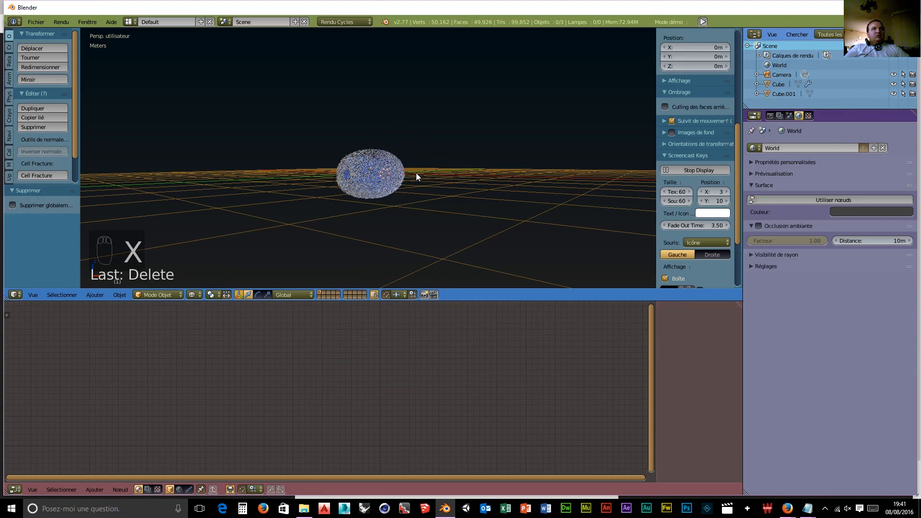
# Select all remaining objects and raise them about 1.43 m along the Z axis.
pyautogui.press('a')
pyautogui.press('a')
pyautogui.press('a')
pyautogui.press('a')
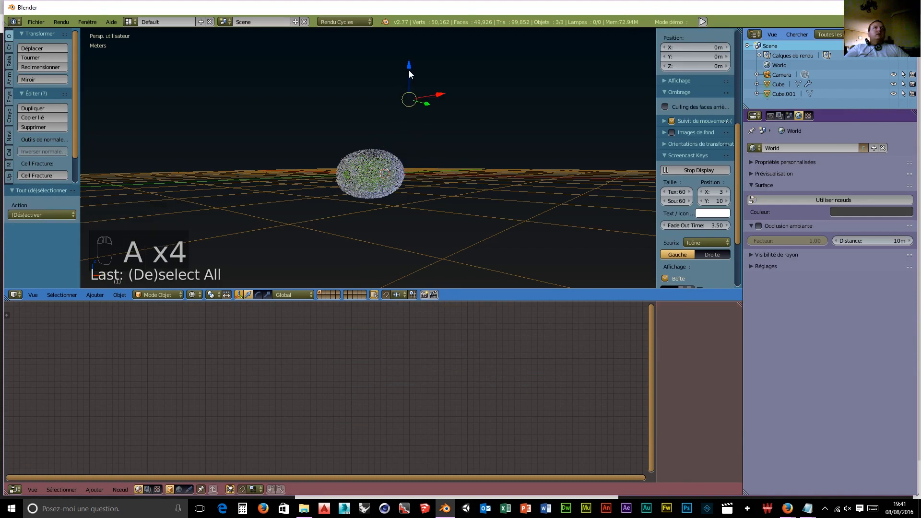
pyautogui.moveTo(405, 68); pyautogui.dragTo(409, 266)
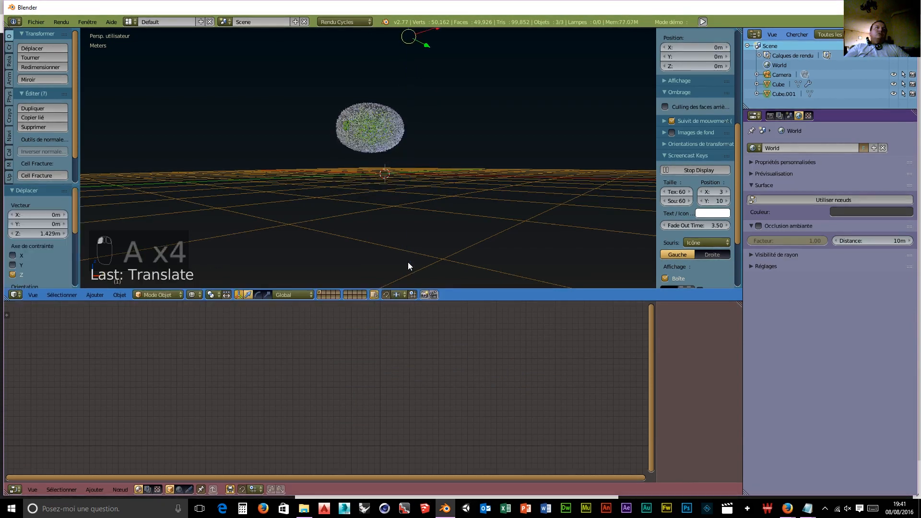
# Add a ground plane at the 3D cursor and enlarge it by a factor of about 5, then by 20.
pyautogui.moveTo(464, 290); pyautogui.dragTo(476, 233, button='middle')
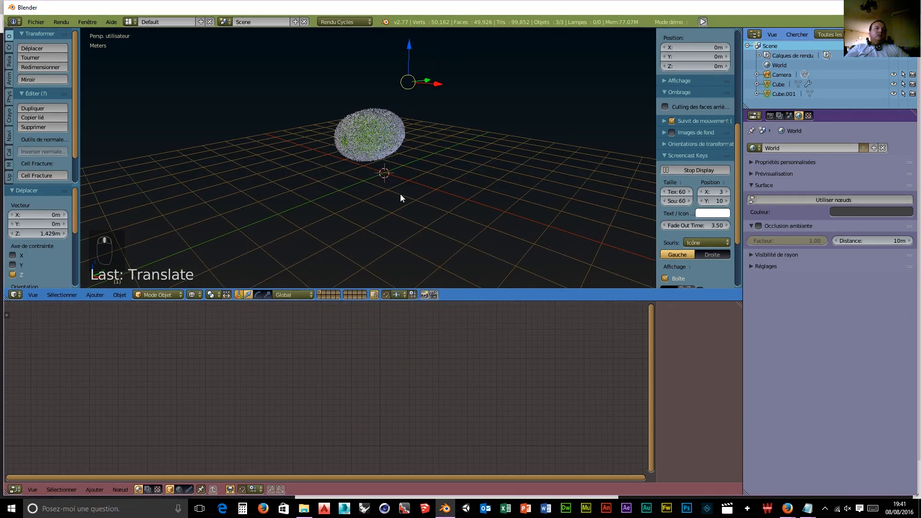
pyautogui.hotkey('shift', 'a')
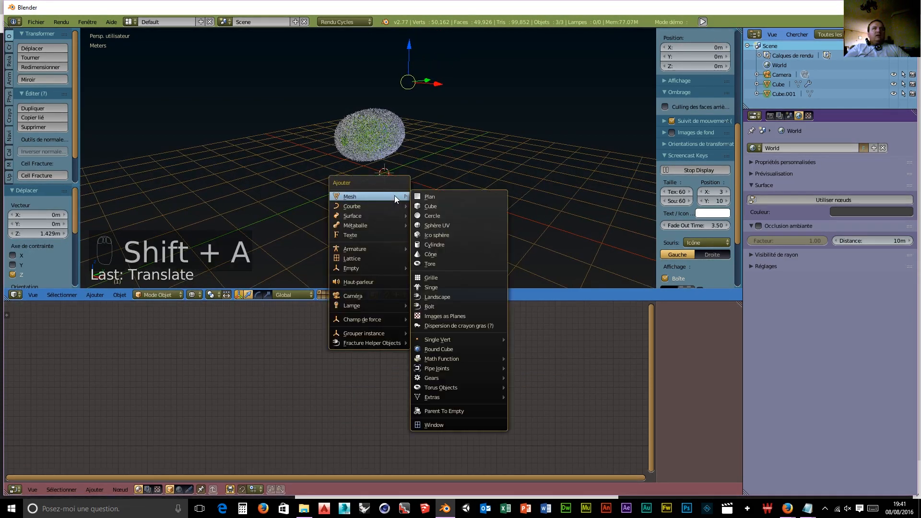
pyautogui.click(432, 197)
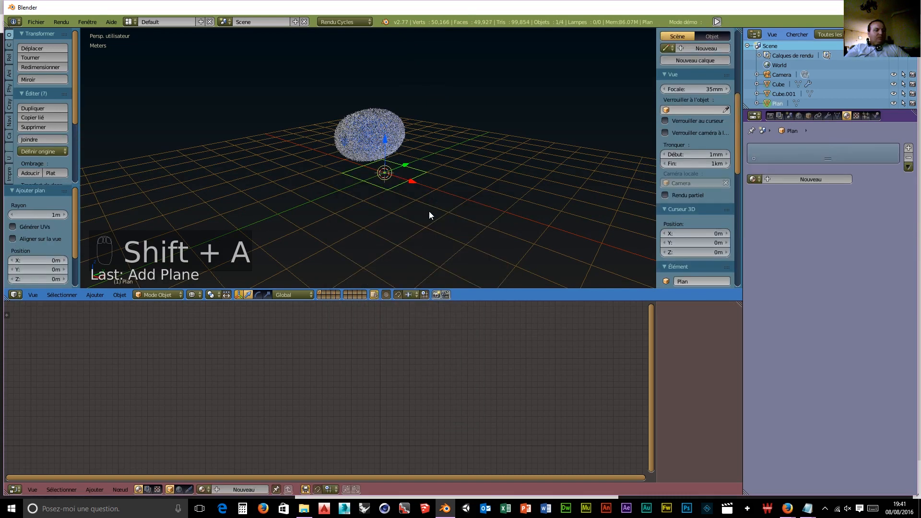
pyautogui.press('s')
pyautogui.click(609, 103)
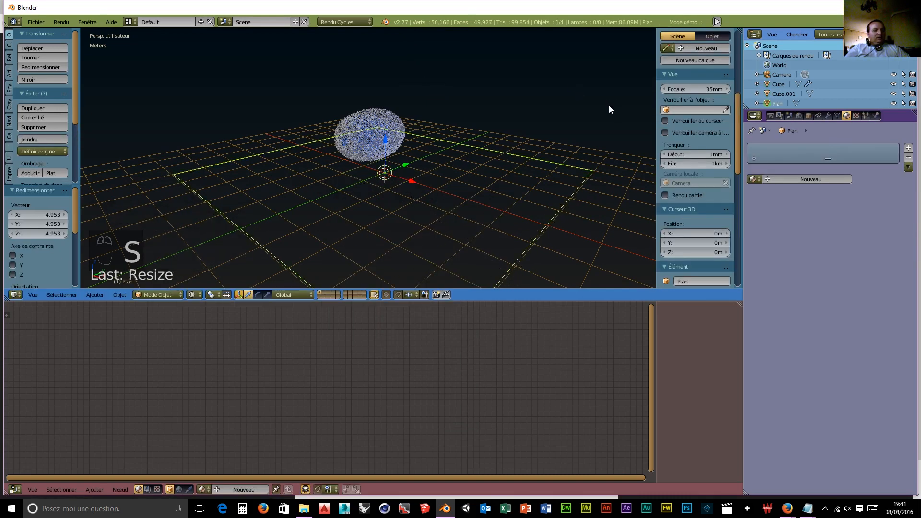
pyautogui.write('s20')
pyautogui.press('Return')
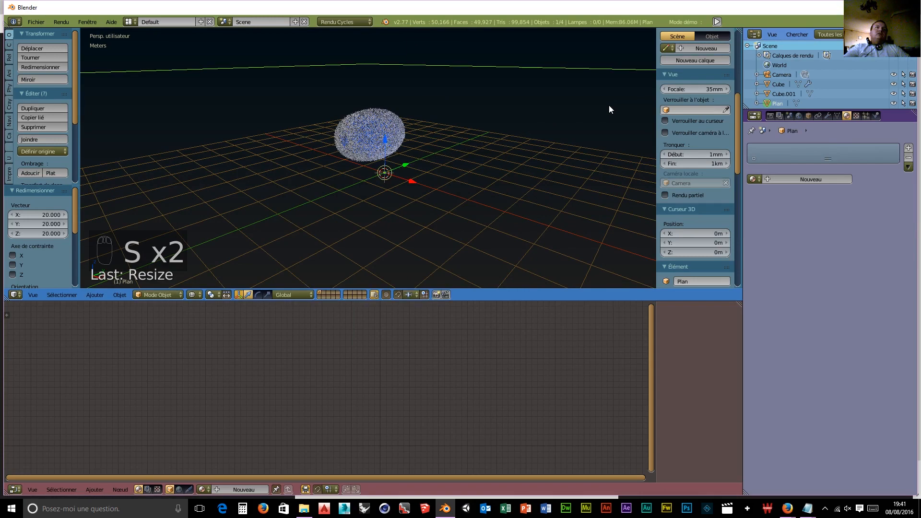
# In front orthographic view, select only the kiwi with its end piece and lower them about 66.6 cm to the ground plane.
pyautogui.moveTo(422, 187)
pyautogui.mouseDown(button='middle')
pyautogui.moveTo(436, 184)
pyautogui.moveTo(427, 187)
pyautogui.moveTo(446, 196)
pyautogui.moveTo(436, 191)
pyautogui.mouseUp(button='middle')
pyautogui.moveTo(369, 134); pyautogui.dragTo(416, 131, button='middle')
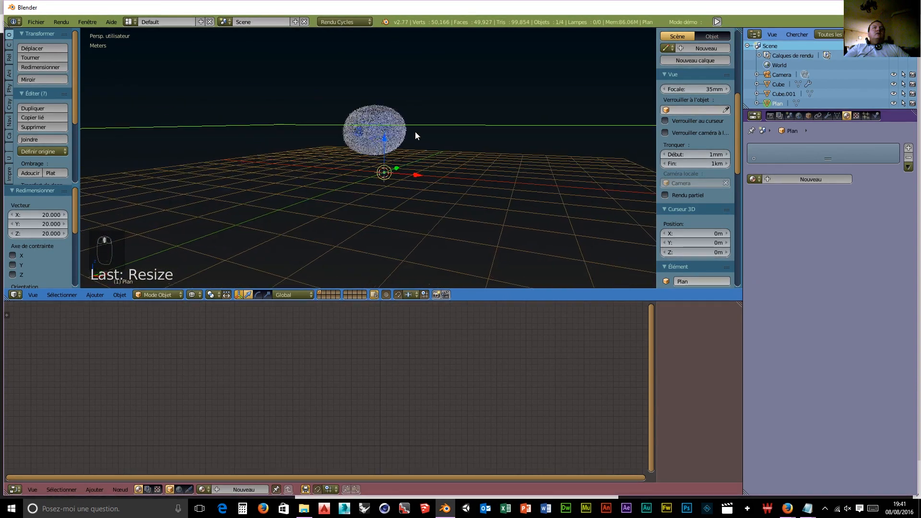
pyautogui.press('KP_5')
pyautogui.press('KP_1')
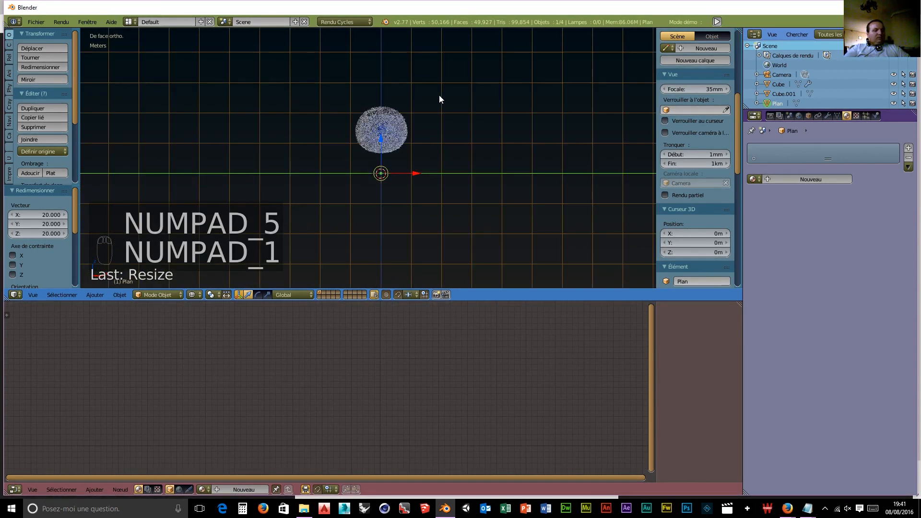
pyautogui.press('a')
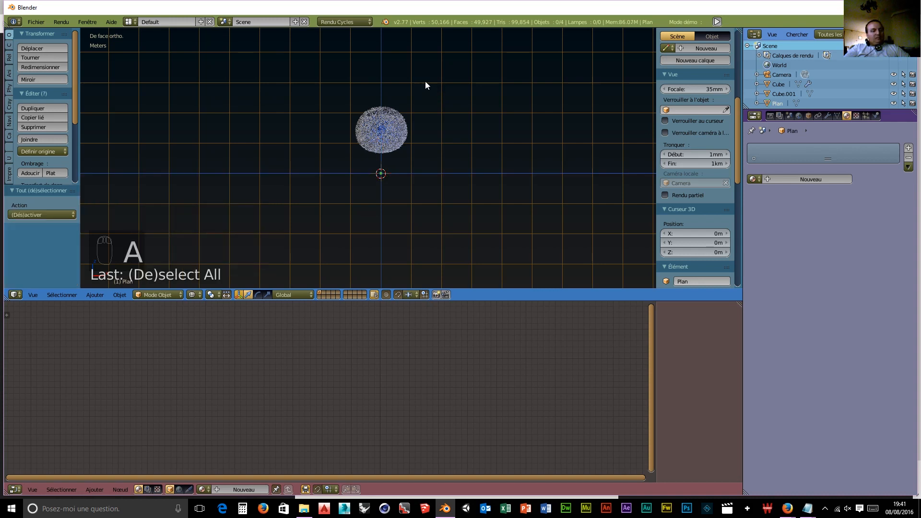
pyautogui.press('b')
pyautogui.moveTo(425, 81); pyautogui.dragTo(317, 159)
pyautogui.moveTo(379, 94); pyautogui.dragTo(378, 114)
# Duplicate the kiwi and its end piece, offsetting the copy about 2.01 m along the X axis.
pyautogui.moveTo(517, 196); pyautogui.dragTo(435, 184, button='middle')
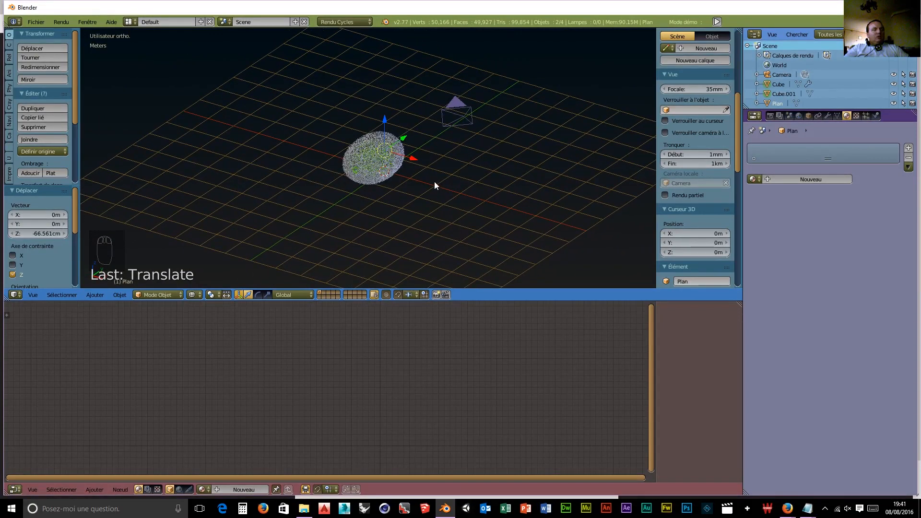
pyautogui.hotkey('shift', 'd')
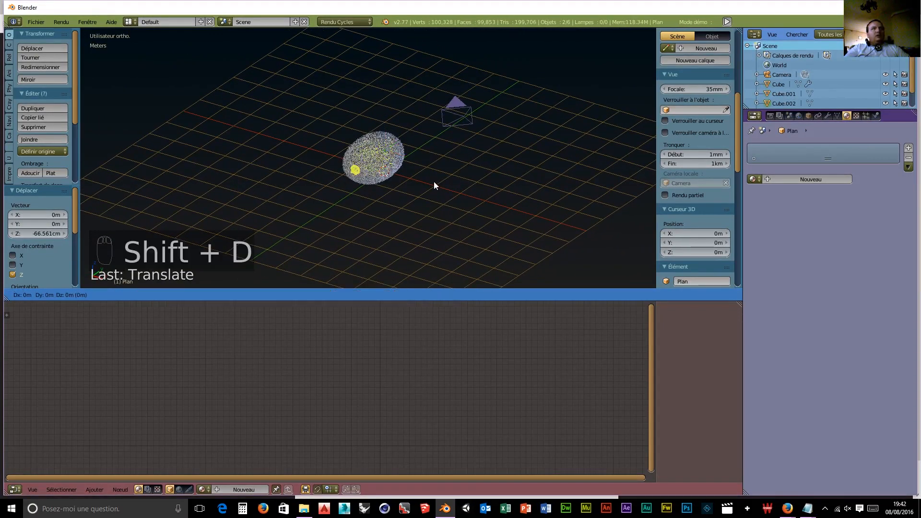
pyautogui.click(485, 195)
# Rotate the duplicated kiwi about -61° around the global Z axis and about 45.3° around the global Y axis.
pyautogui.moveTo(486, 220); pyautogui.dragTo(437, 219, button='middle')
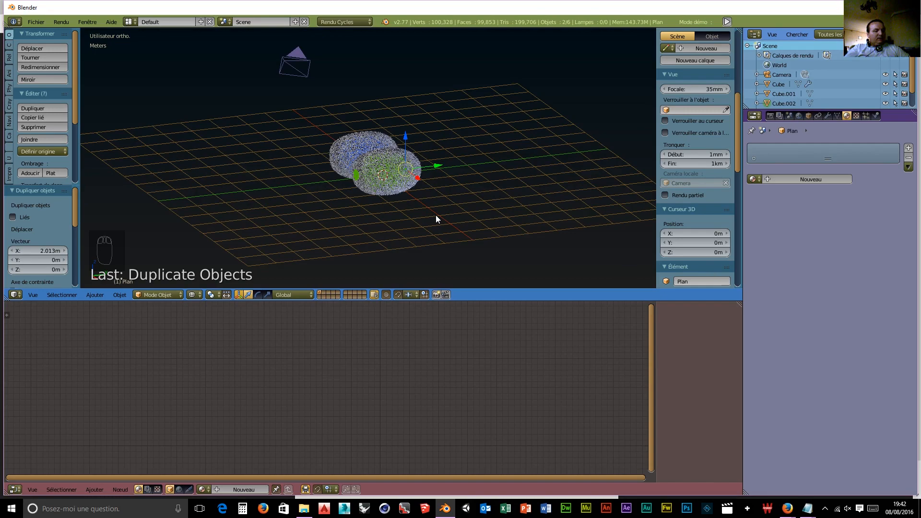
pyautogui.press('r')
pyautogui.press('z')
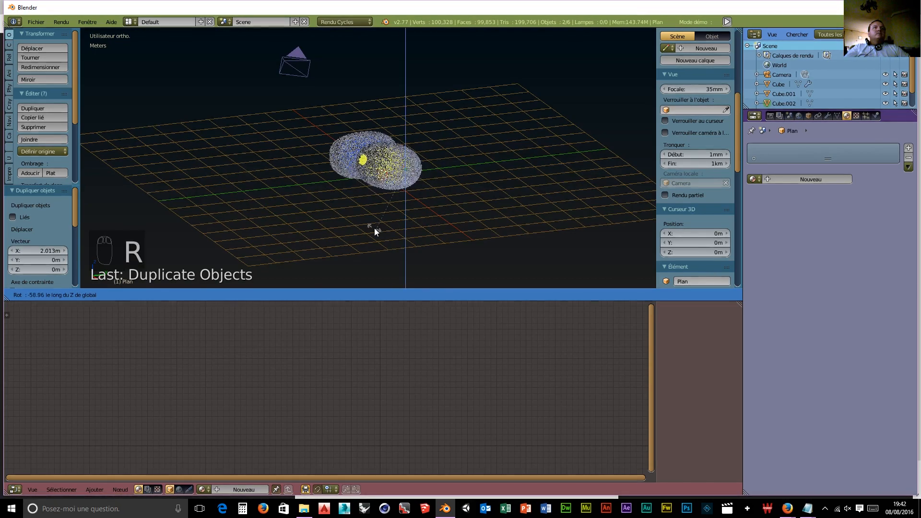
pyautogui.click(374, 228)
pyautogui.moveTo(374, 229); pyautogui.dragTo(460, 217, button='middle')
pyautogui.press('r')
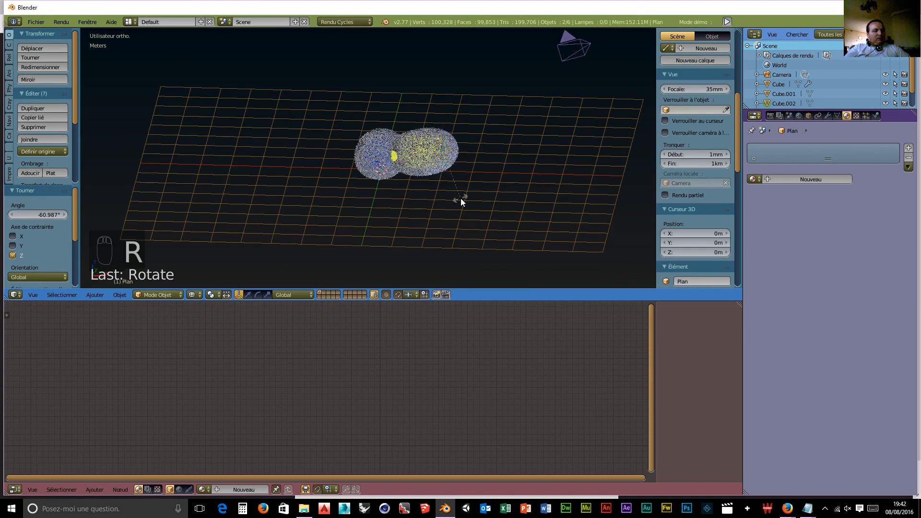
pyautogui.press('y')
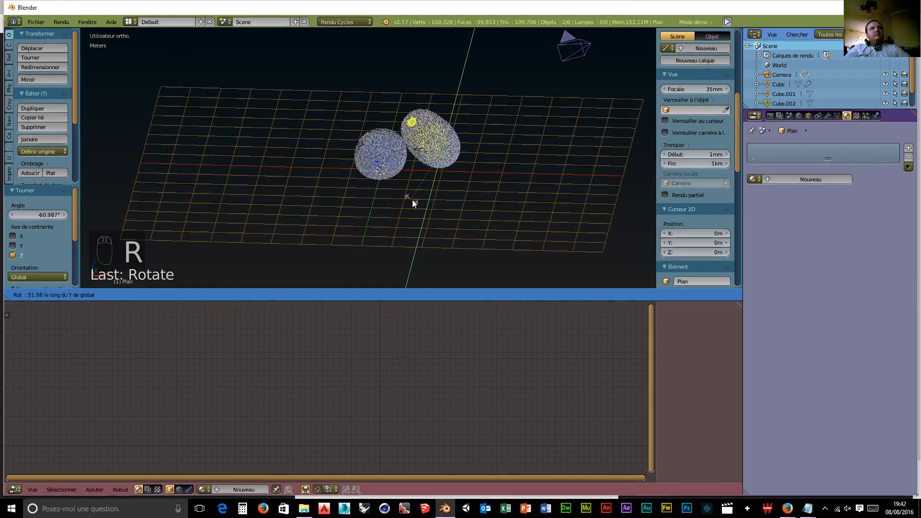
pyautogui.click(420, 201)
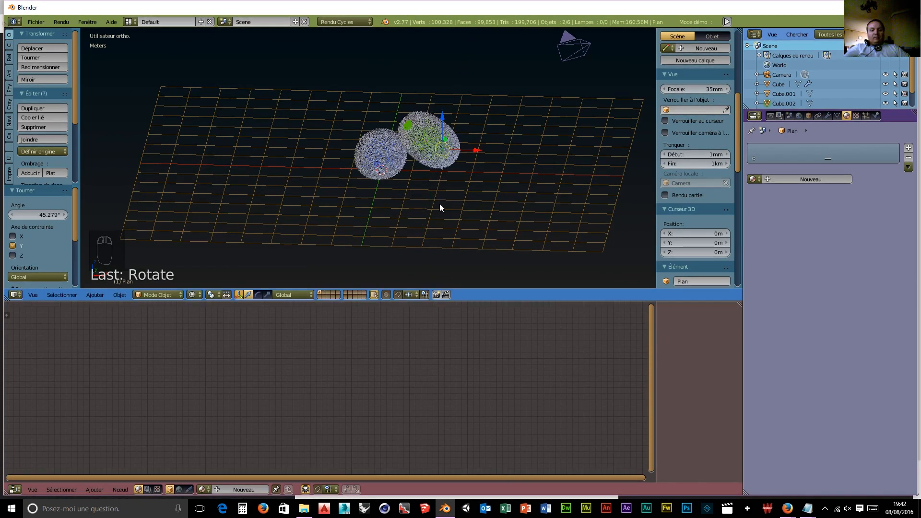
# Lower the duplicated kiwi about 17.4 cm along Z in front view to rest on the ground, and return to perspective view.
pyautogui.press('KP_1')
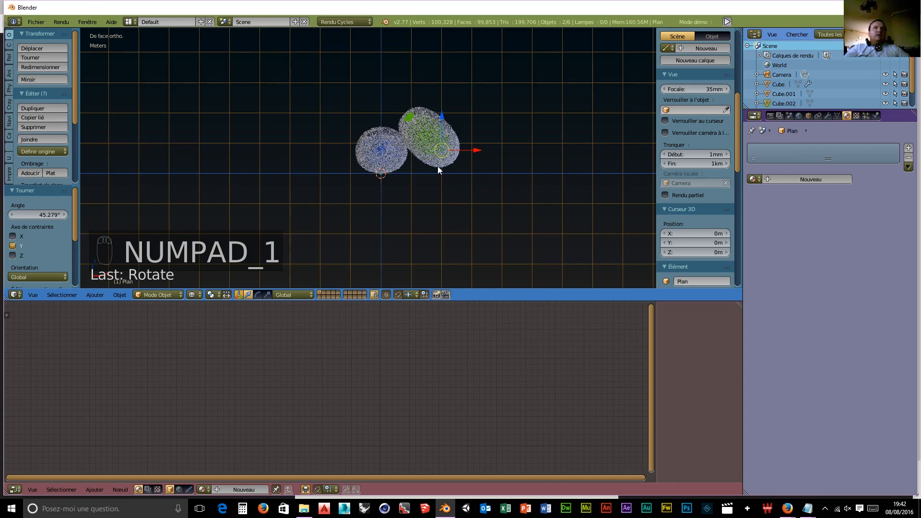
pyautogui.moveTo(447, 120); pyautogui.dragTo(441, 122)
pyautogui.moveTo(451, 182); pyautogui.dragTo(413, 210, button='middle')
pyautogui.press('KP_5')
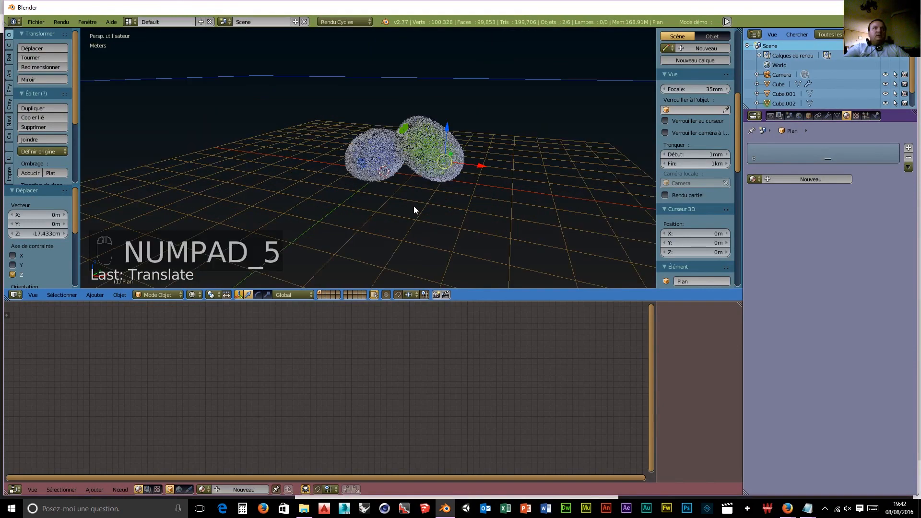
# Frame the two kiwis more closely in perspective and align the camera to that view.
pyautogui.scroll(2, 429, 211)
pyautogui.scroll(2, 438, 208)
pyautogui.keyDown('shift'); pyautogui.moveTo(568, 181); pyautogui.dragTo(514, 198, button='middle'); pyautogui.keyUp('shift')
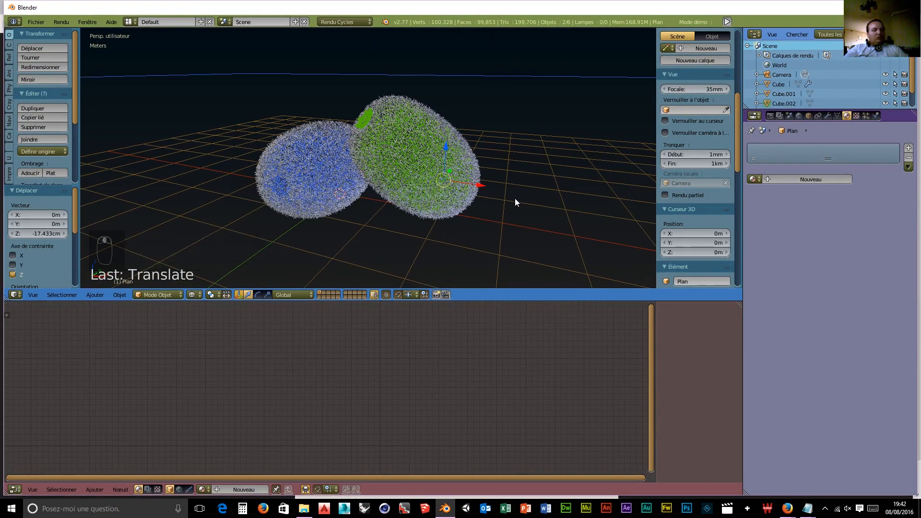
pyautogui.press('ctrl+alt+KP_0')
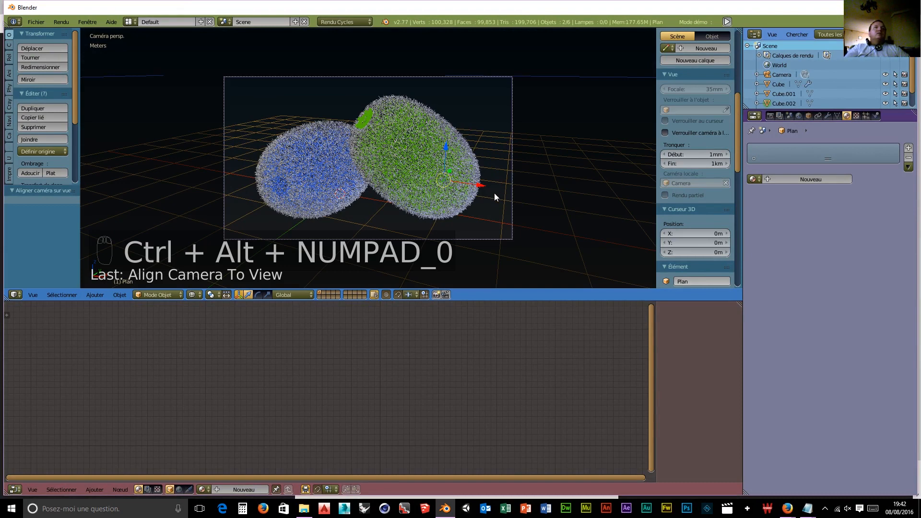
# Set the world background's colour to an environment texture.
pyautogui.click(798, 116)
pyautogui.click(872, 198)
pyautogui.click(892, 217)
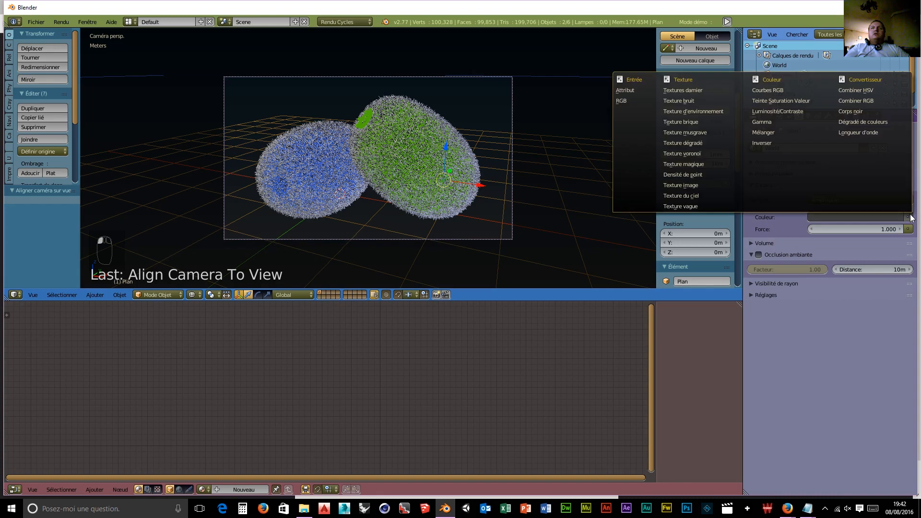
pyautogui.click(684, 112)
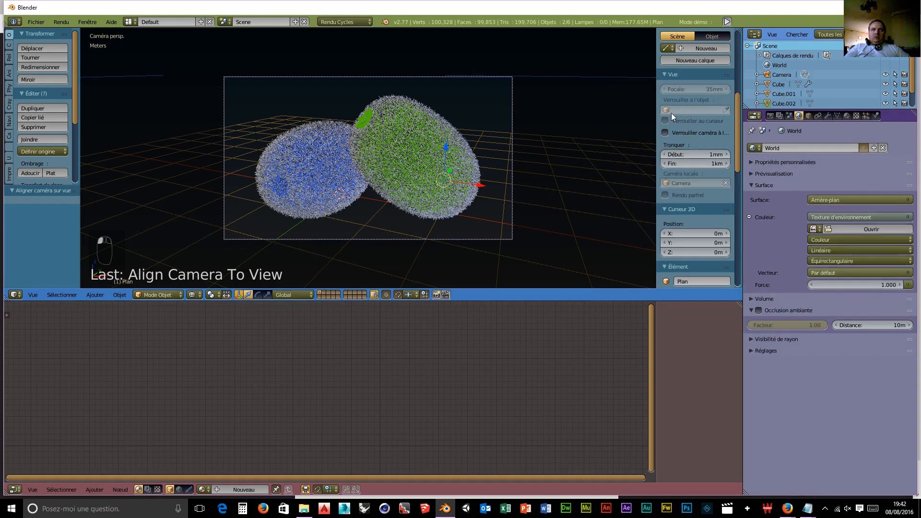
# Load cloudy08_high.jpg from the tuto\hdri folder as the world's environment image.
pyautogui.click(850, 233)
pyautogui.click(43, 269)
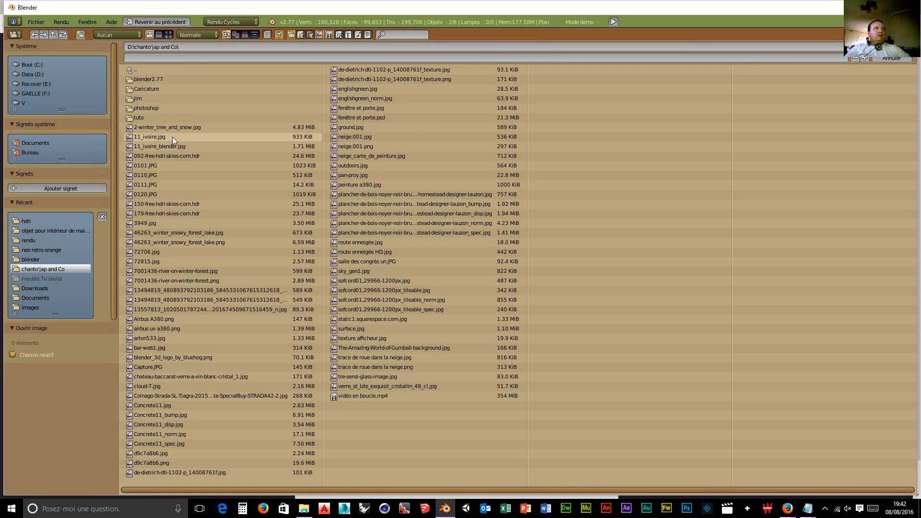
pyautogui.click(142, 117)
pyautogui.click(146, 79)
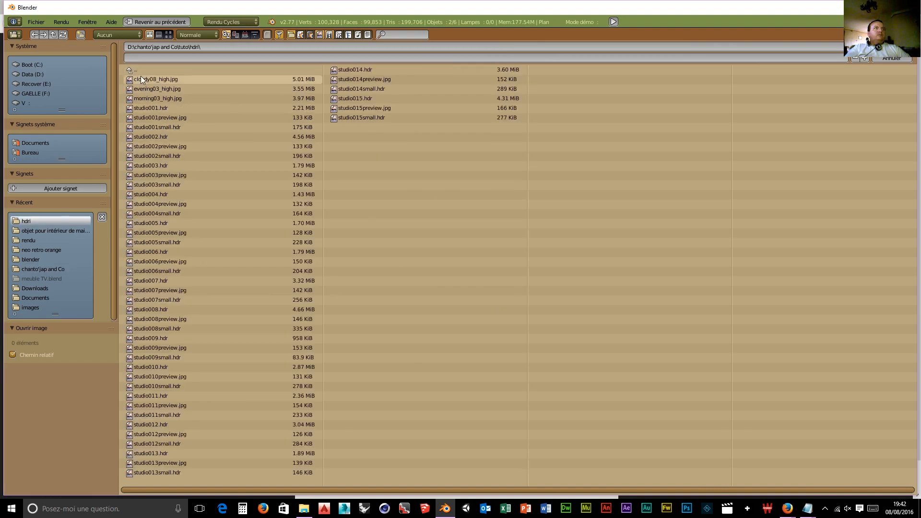
pyautogui.click(140, 78)
pyautogui.click(891, 47)
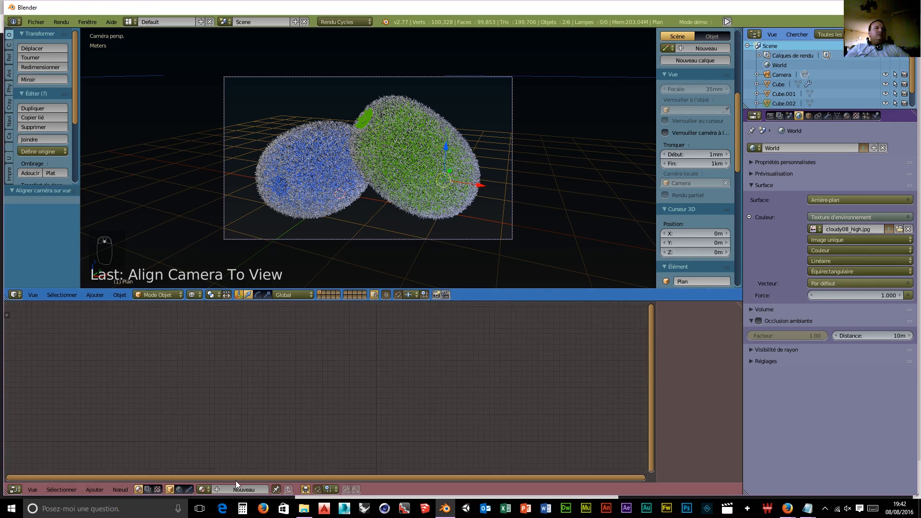
# Display the world's shader nodes, shift the environment texture node, and add a Texture Coordinate node beside it.
pyautogui.click(178, 489)
pyautogui.moveTo(338, 363); pyautogui.dragTo(275, 357)
pyautogui.hotkey('shift', 'a')
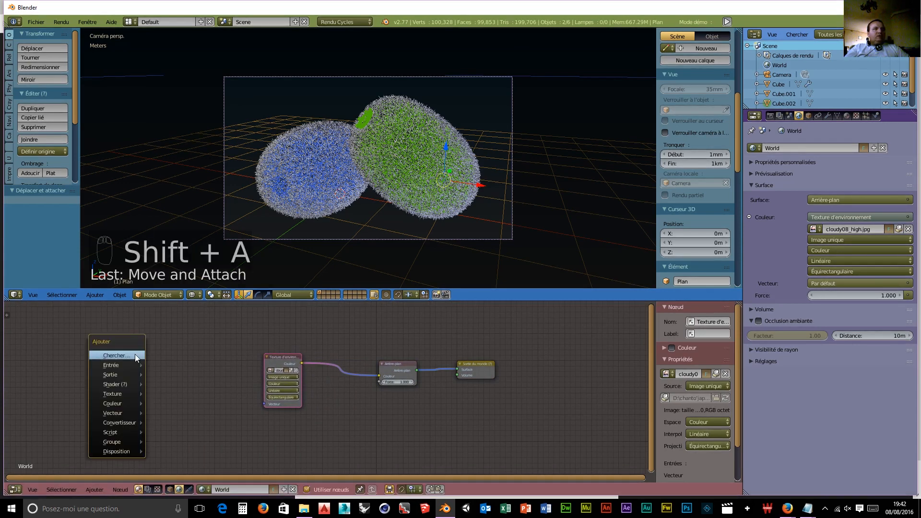
pyautogui.moveTo(121, 364)
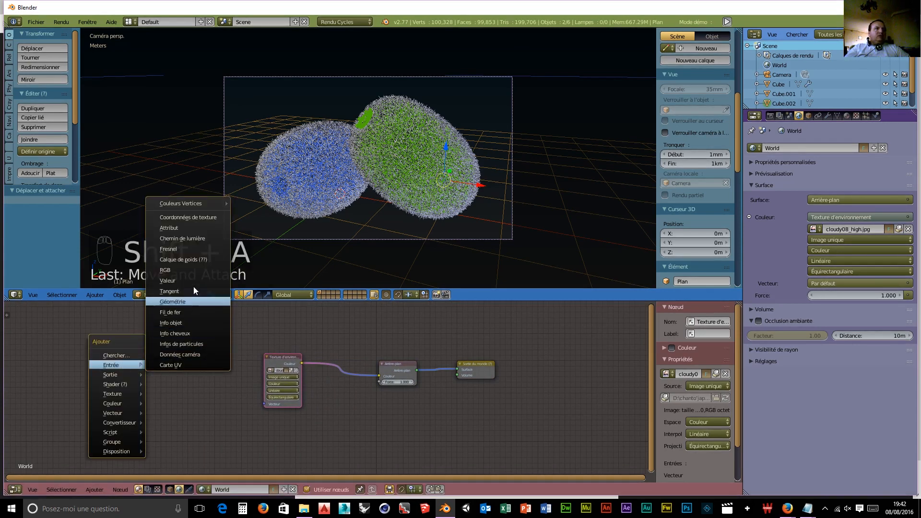
pyautogui.click(194, 217)
pyautogui.click(76, 339)
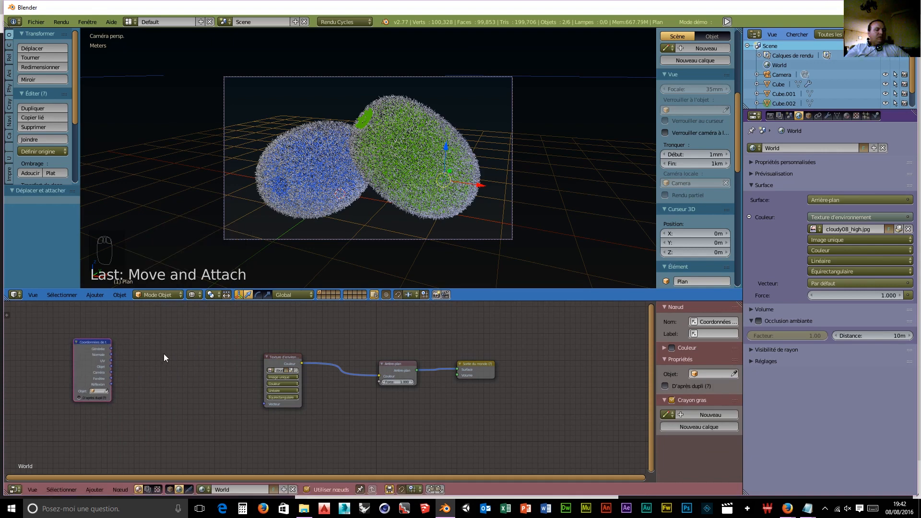
# Add a Mapping node and link the Generated coordinates through it to the environment texture's vector input.
pyautogui.hotkey('shift', 'a')
pyautogui.moveTo(165, 415)
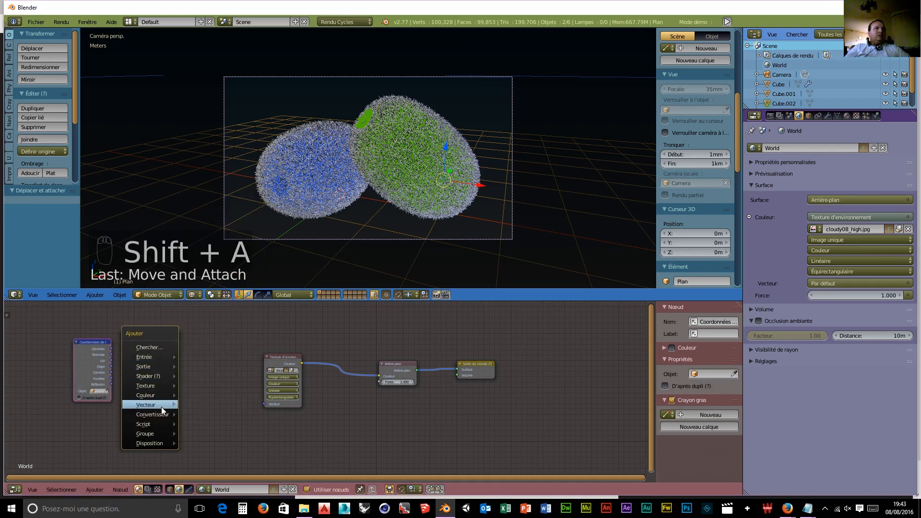
pyautogui.click(230, 405)
pyautogui.click(128, 341)
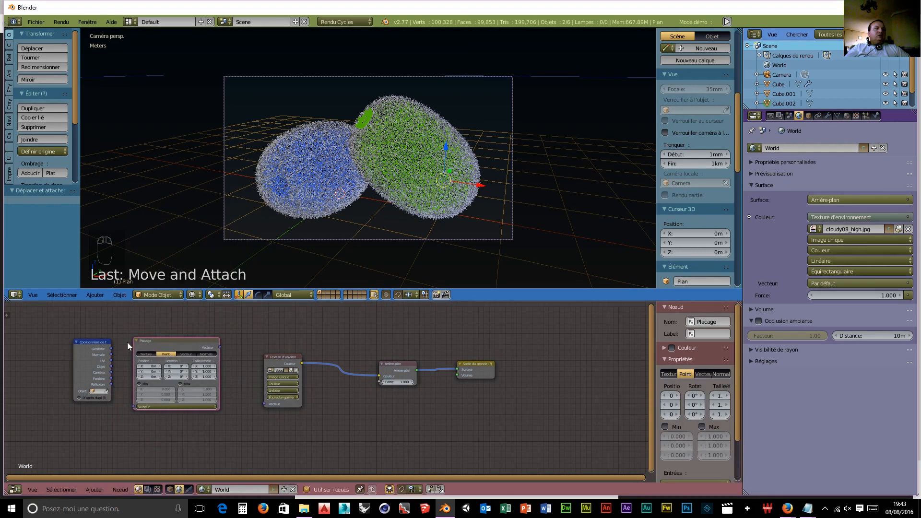
pyautogui.moveTo(111, 347); pyautogui.dragTo(137, 406)
pyautogui.moveTo(221, 347); pyautogui.dragTo(262, 405)
# Move the Background and World Output nodes farther from the environment texture to make room between them.
pyautogui.click(399, 363)
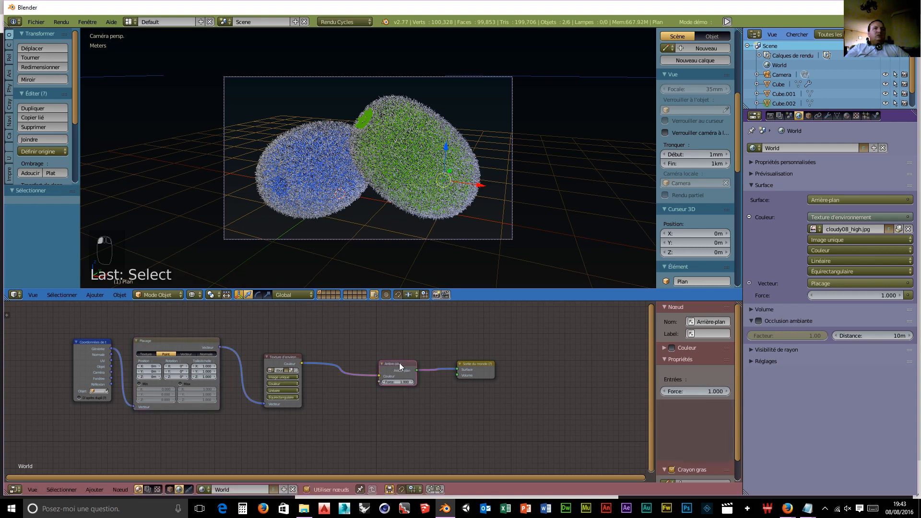
pyautogui.moveTo(399, 363); pyautogui.dragTo(419, 363)
pyautogui.click(479, 367)
pyautogui.moveTo(479, 367); pyautogui.dragTo(505, 371)
pyautogui.click(428, 364)
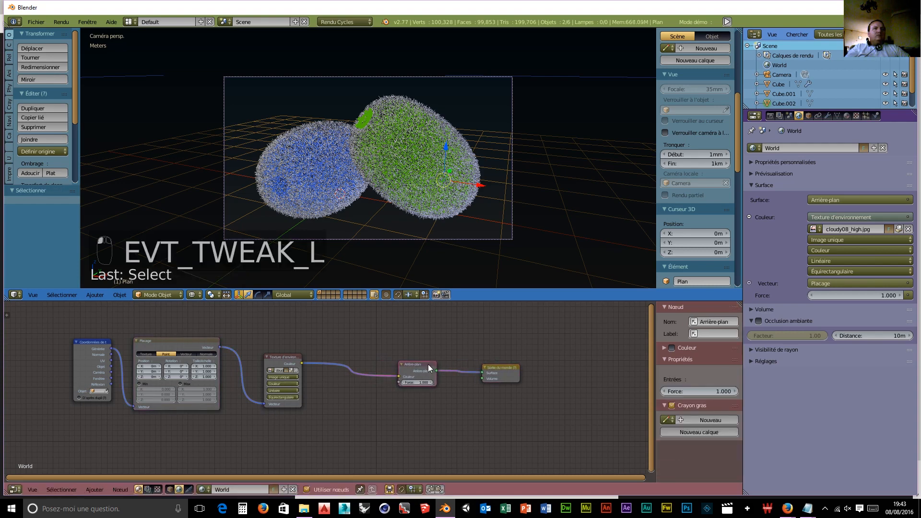
pyautogui.moveTo(428, 364); pyautogui.dragTo(450, 366)
# Add a Math node below the environment texture's colour link and place a duplicate beside it.
pyautogui.hotkey('shift', 'a')
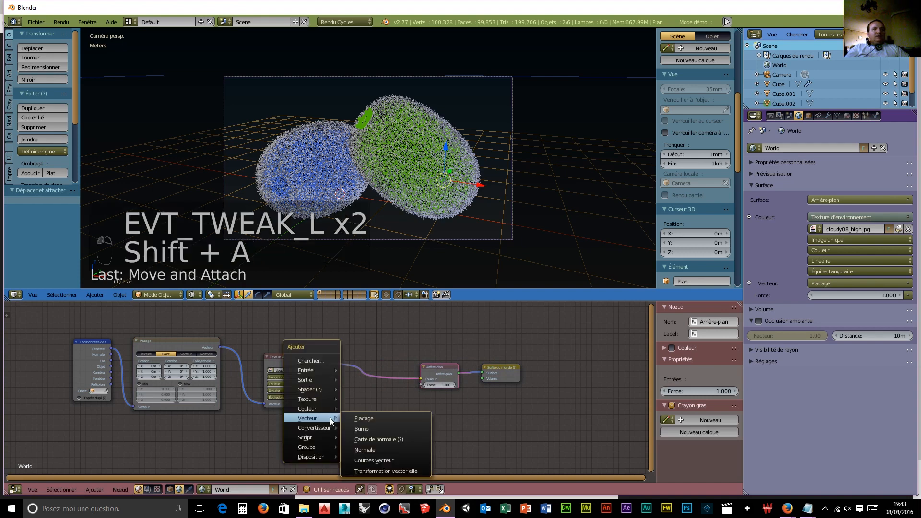
pyautogui.moveTo(319, 427)
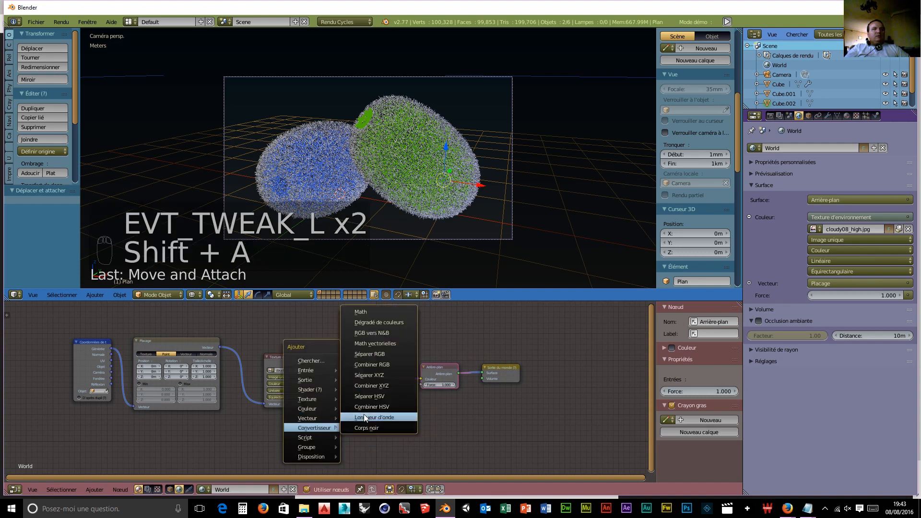
pyautogui.click(373, 311)
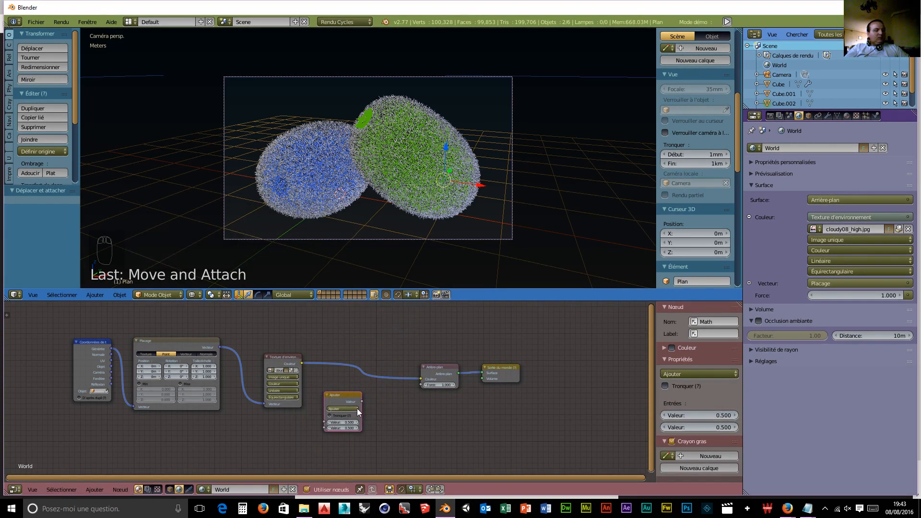
pyautogui.hotkey('shift', 'd')
pyautogui.click(404, 407)
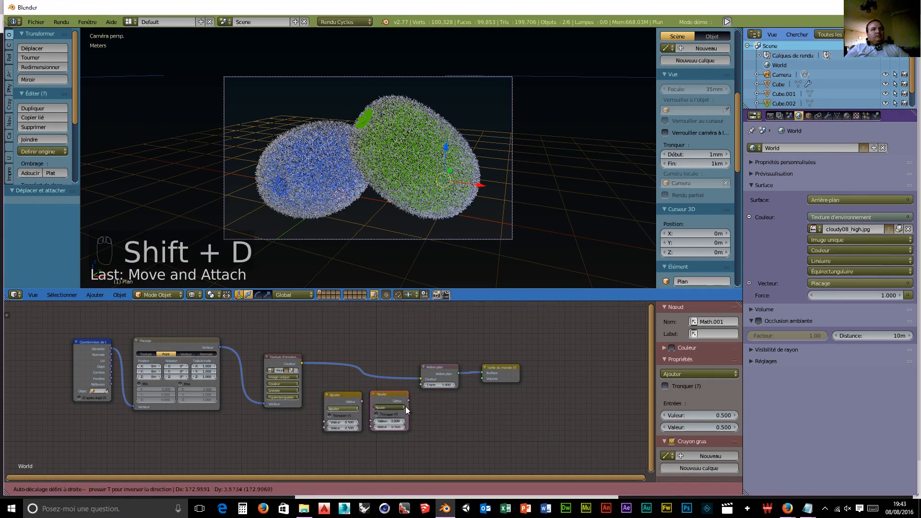
# Set the first Math node to Multiply and link the environment colour through Multiply and Add into the Background strength.
pyautogui.click(343, 409)
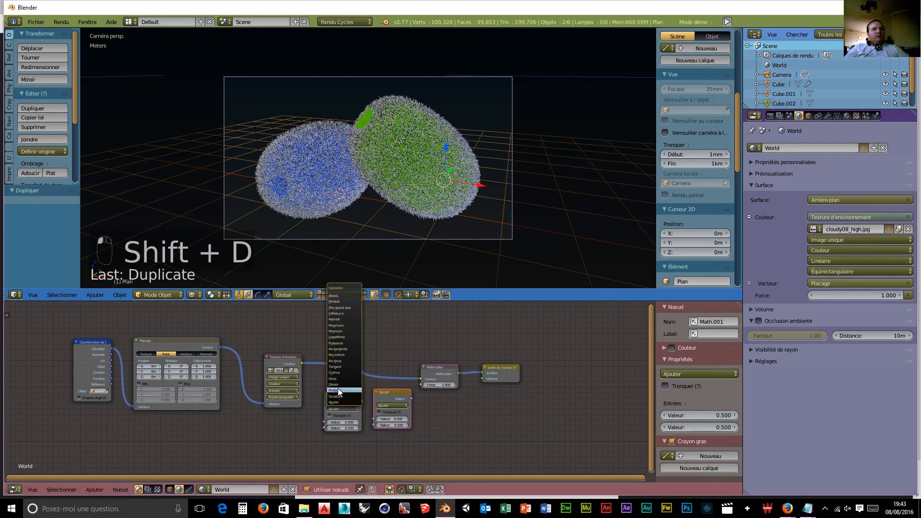
pyautogui.click(338, 390)
pyautogui.moveTo(302, 363); pyautogui.dragTo(372, 418)
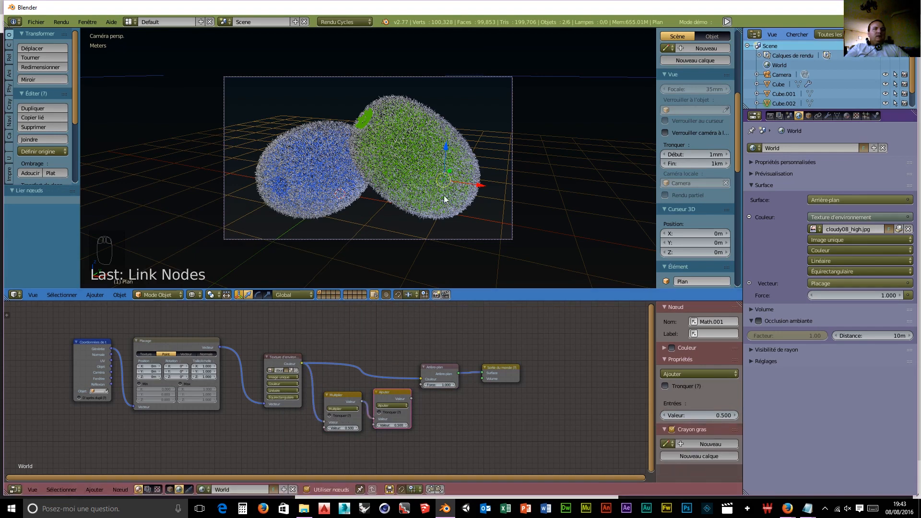
pyautogui.moveTo(410, 399); pyautogui.dragTo(422, 385)
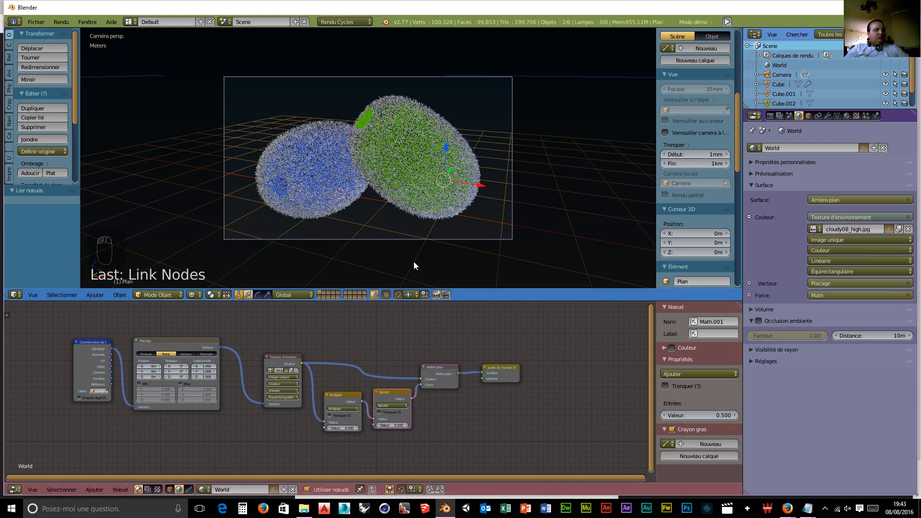
# In rendered preview, raise the environment mapping's Z location slightly, and set the Multiply value to 14.7 and the Add value to 9.3.
pyautogui.hotkey('shift', 'z')
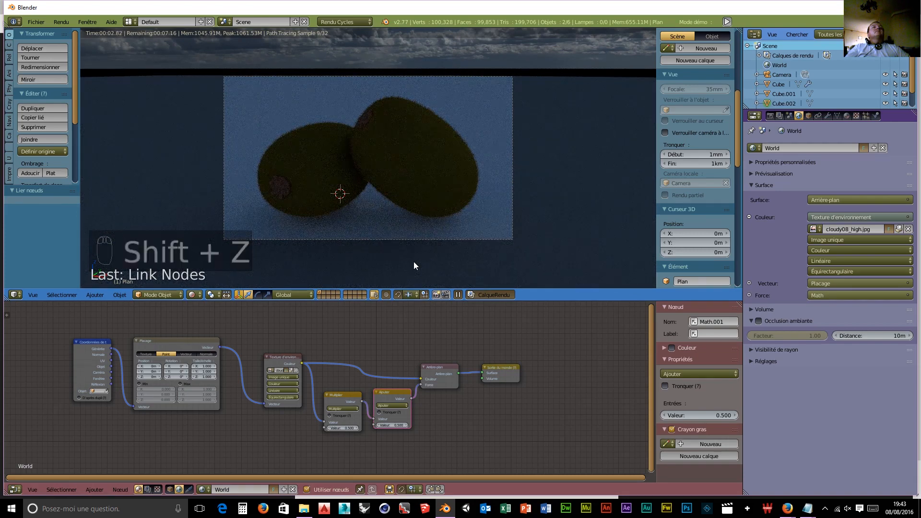
pyautogui.moveTo(149, 377); pyautogui.dragTo(154, 377)
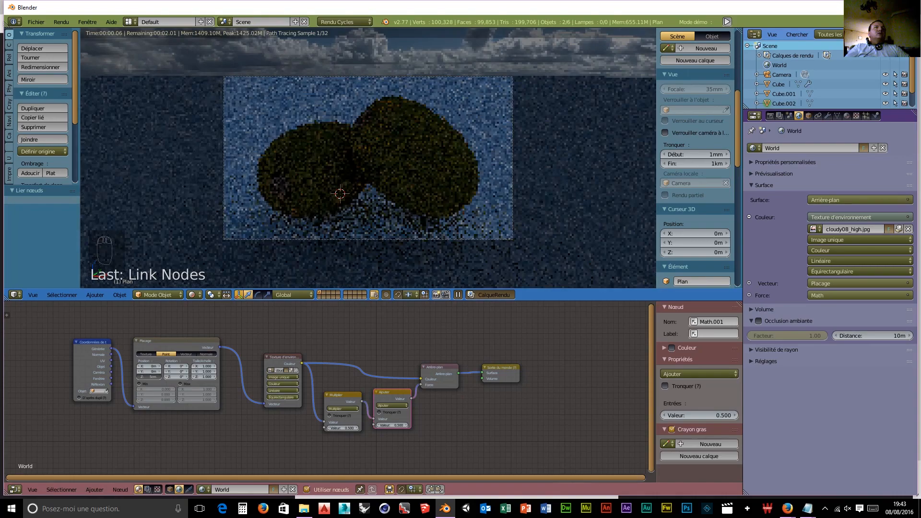
pyautogui.moveTo(356, 428)
pyautogui.mouseDown()
pyautogui.moveTo(410, 428)
pyautogui.moveTo(353, 425)
pyautogui.mouseUp()
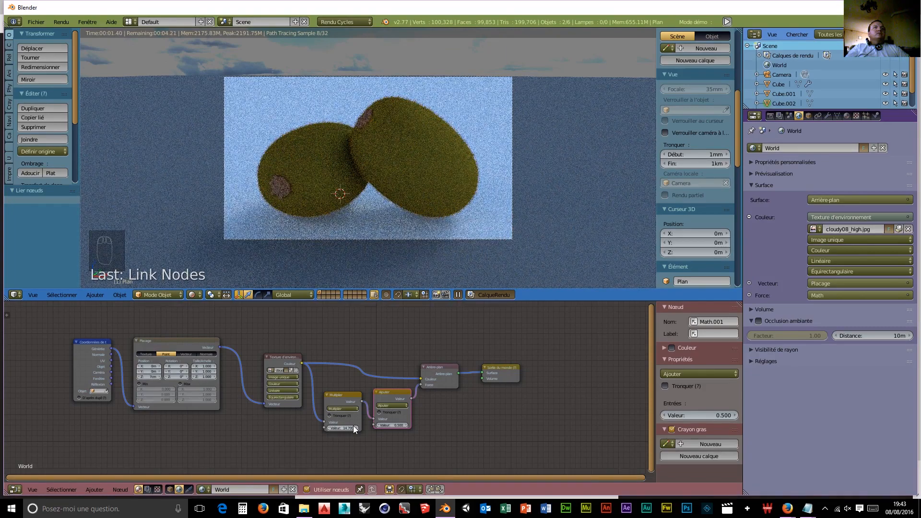
pyautogui.moveTo(405, 425); pyautogui.dragTo(453, 425)
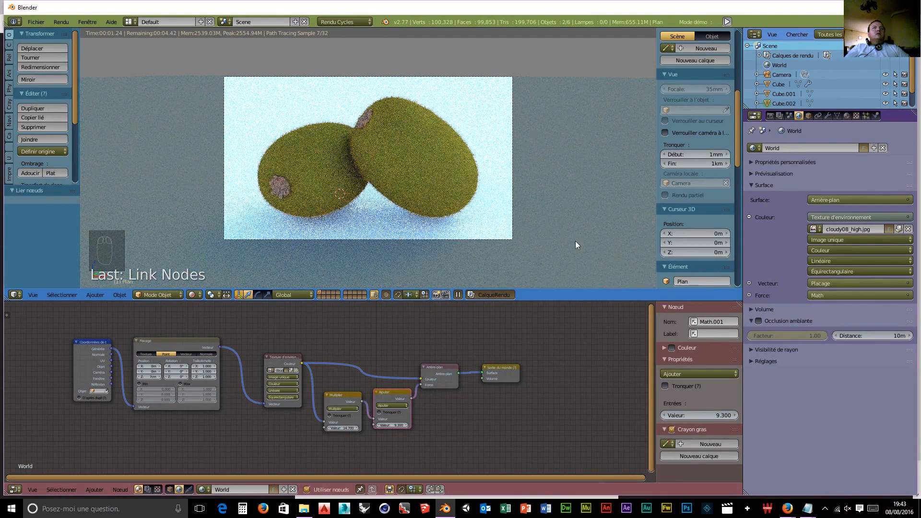
# Give the ground plane a new Glossy BSDF material with Beckmann distribution and roughness 0.099.
pyautogui.click(846, 116)
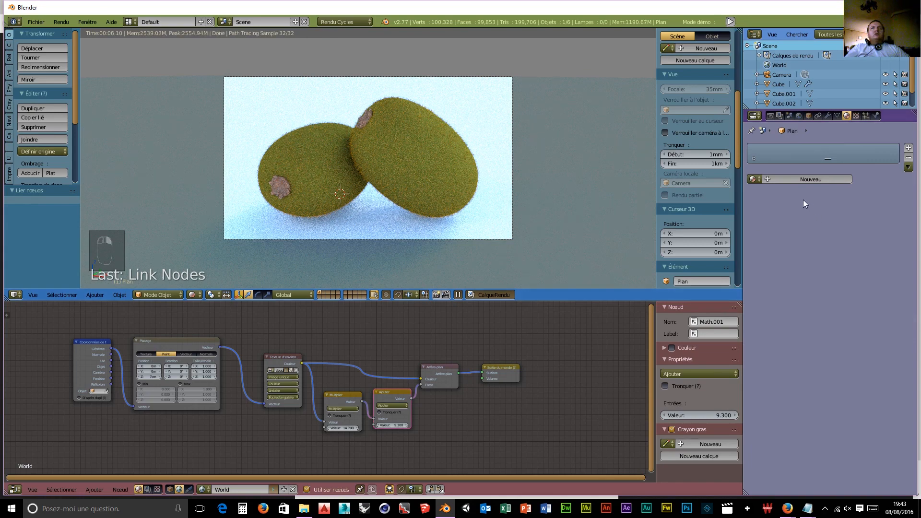
pyautogui.click(781, 181)
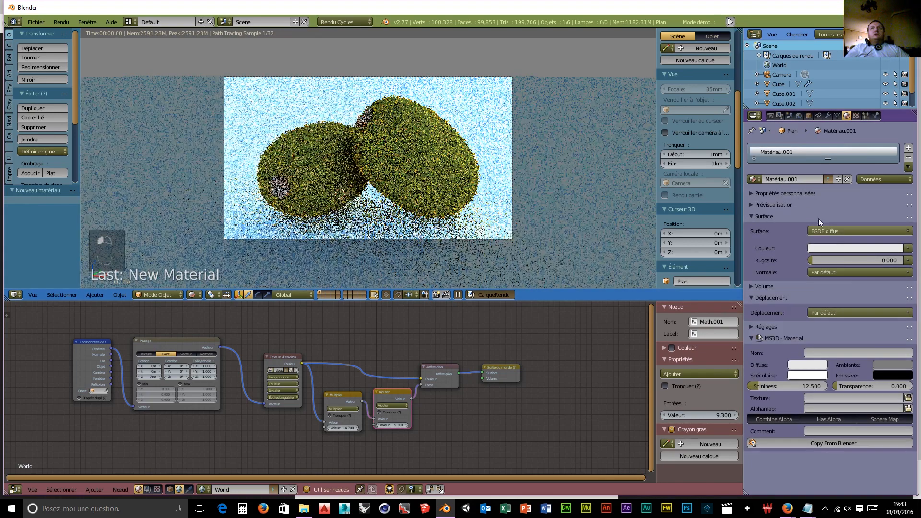
pyautogui.click(843, 230)
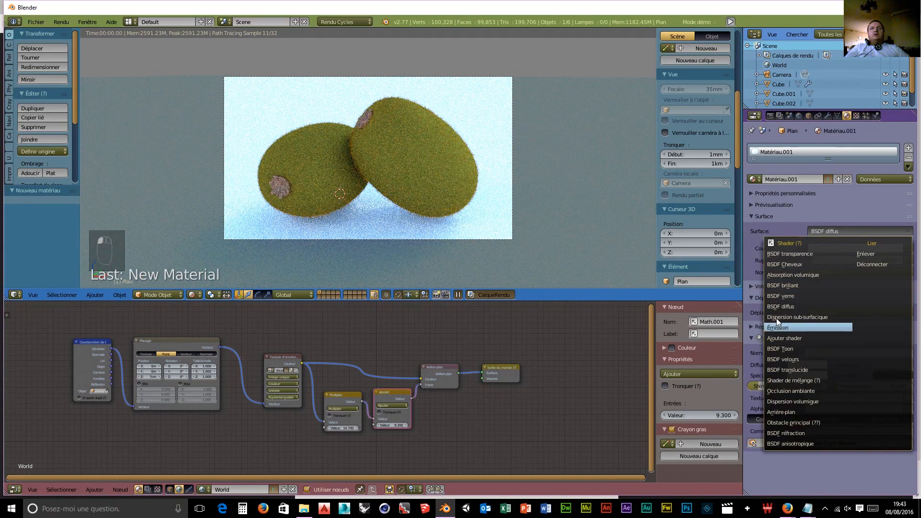
pyautogui.click(786, 286)
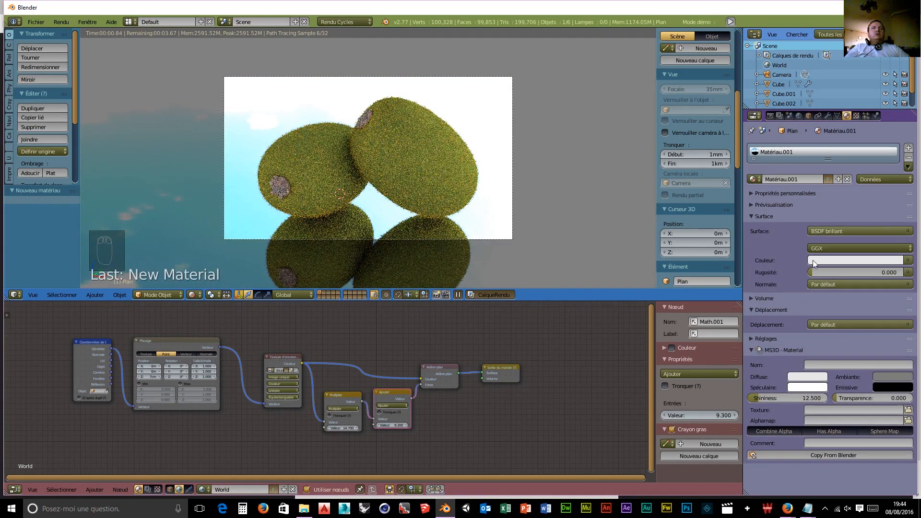
pyautogui.click(821, 248)
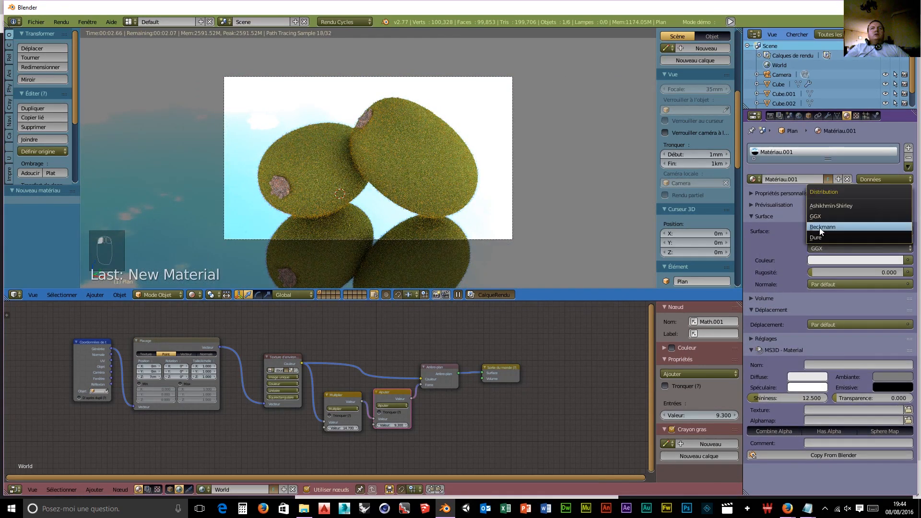
pyautogui.click(821, 229)
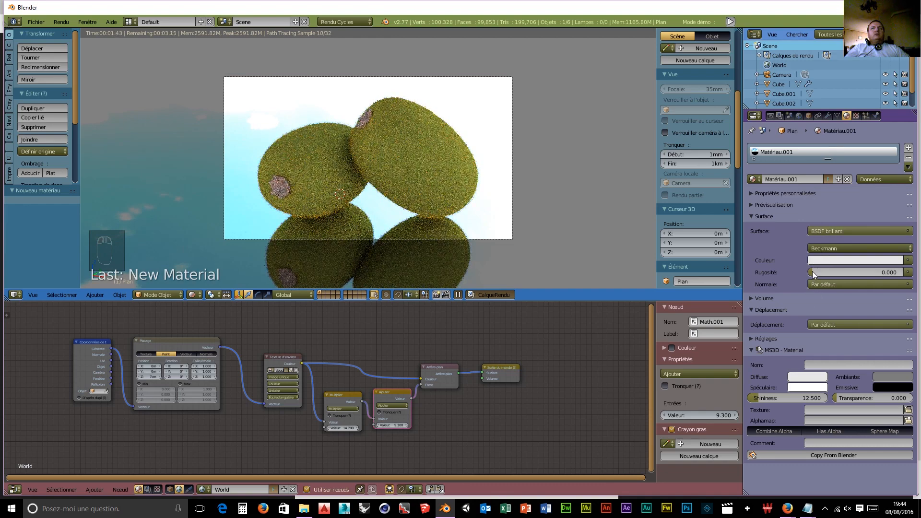
pyautogui.moveTo(812, 271); pyautogui.dragTo(822, 271)
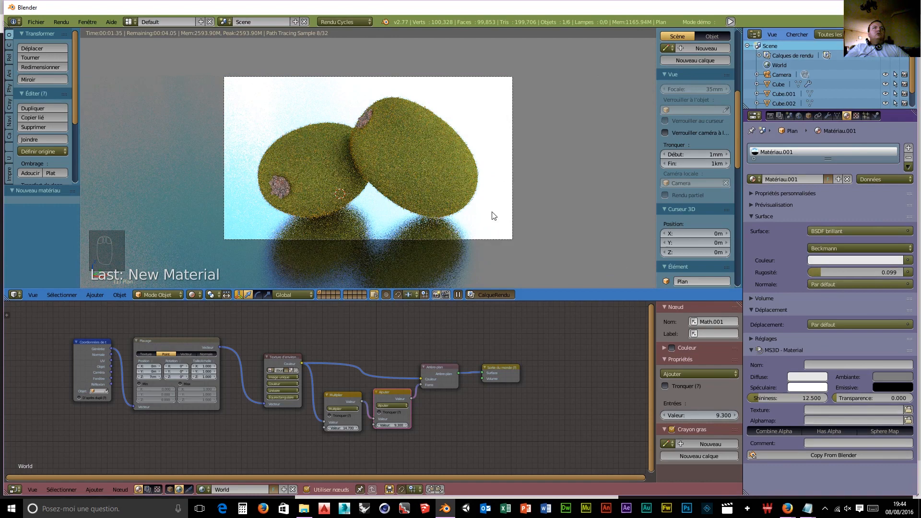
# Select the camera, lock it to the view, and reframe the kiwis from slightly farther back and another angle.
pyautogui.rightClick(514, 213)
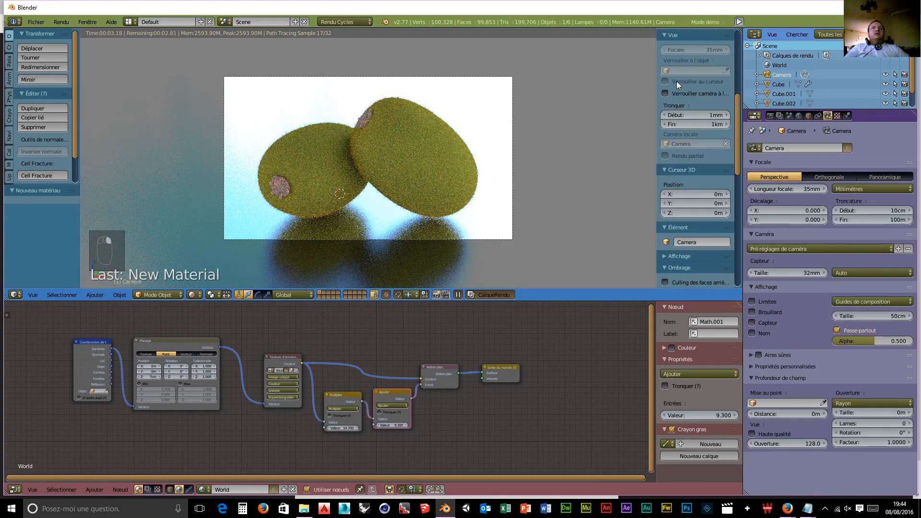
pyautogui.click(664, 93)
pyautogui.scroll(-5, 453, 185)
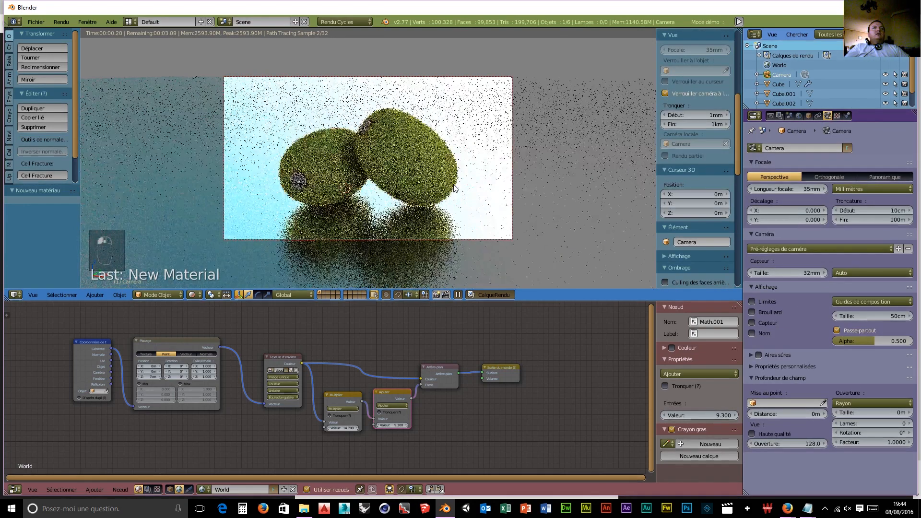
pyautogui.moveTo(430, 190); pyautogui.dragTo(419, 193, button='middle')
pyautogui.scroll(1, 421, 211)
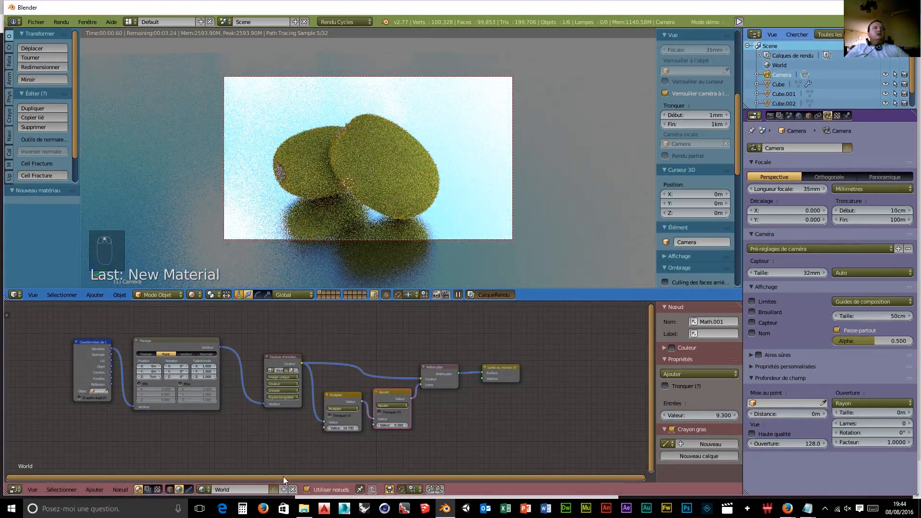
# Lower the Multiply node's value and set the Add node's value to 5.7 to dim the environment lighting.
pyautogui.moveTo(333, 428); pyautogui.dragTo(306, 427)
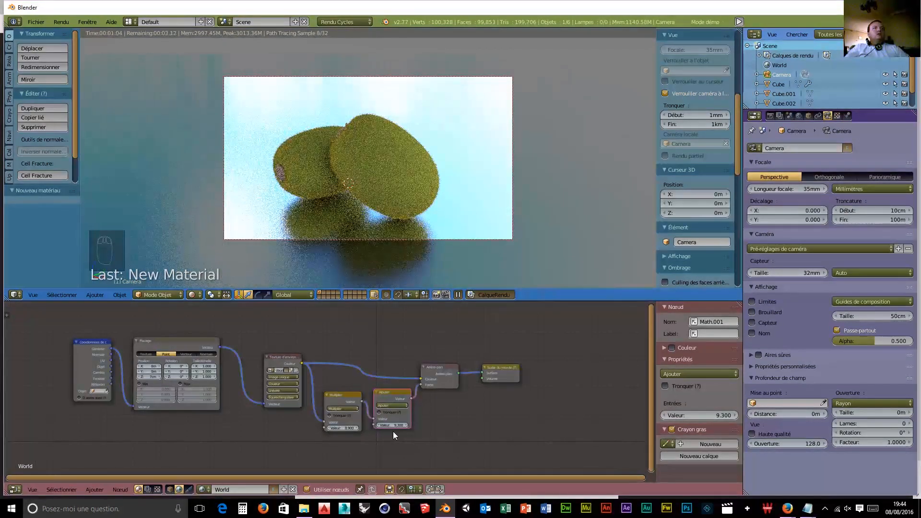
pyautogui.moveTo(405, 424); pyautogui.dragTo(390, 424)
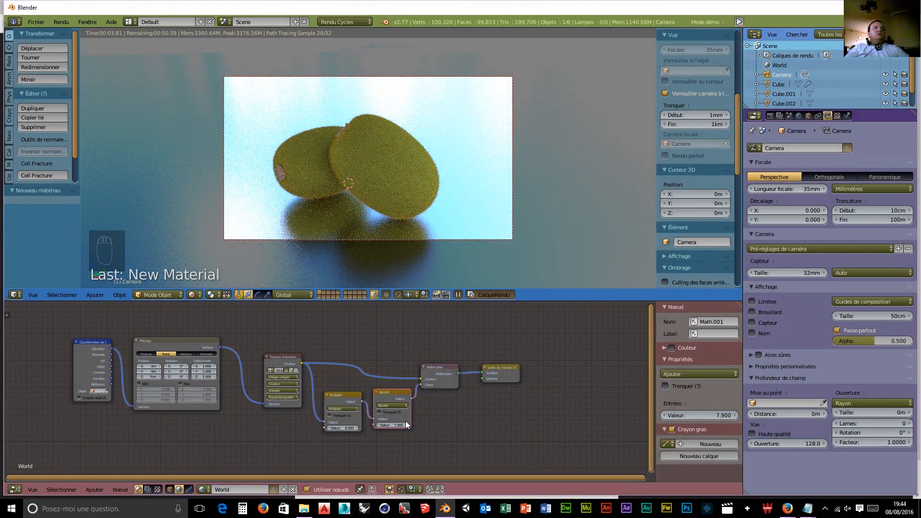
pyautogui.moveTo(381, 426); pyautogui.dragTo(371, 426)
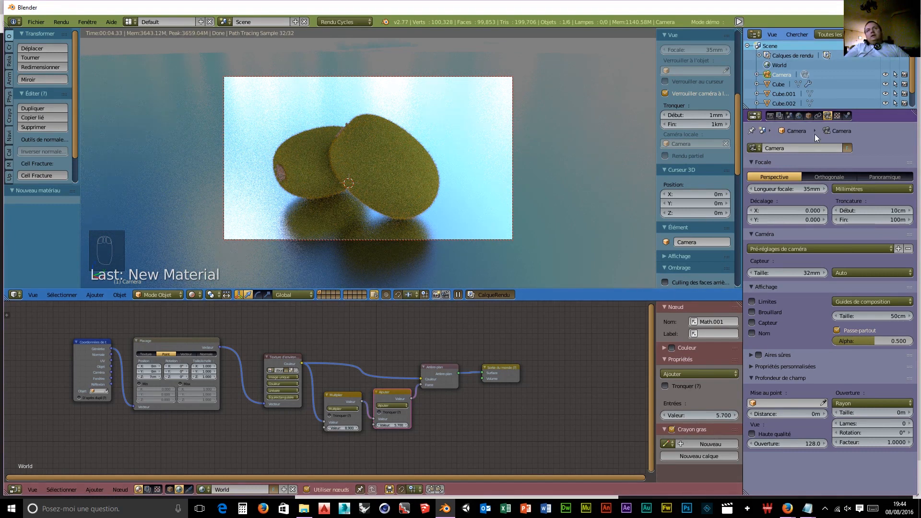
# Set the render resolution scale to 100% and apply the Final sampling preset.
pyautogui.click(770, 117)
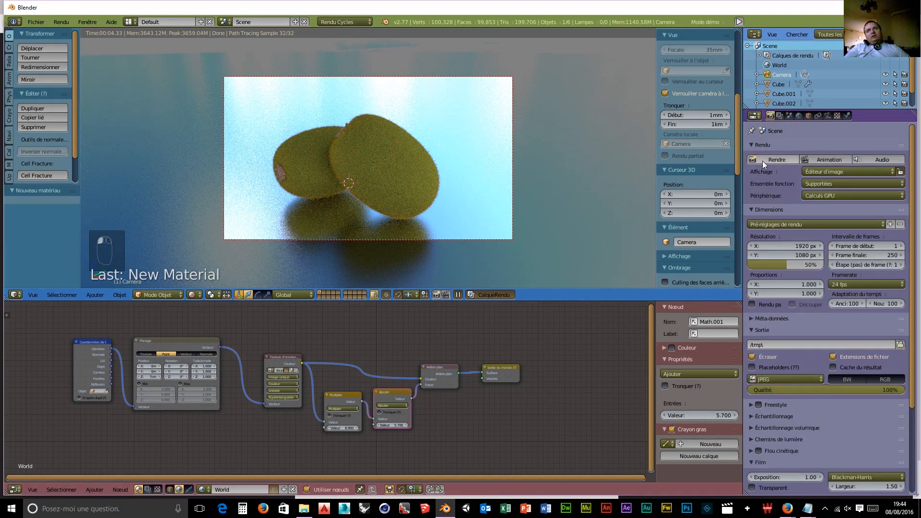
pyautogui.moveTo(770, 265); pyautogui.dragTo(816, 264)
pyautogui.scroll(-4, 809, 306)
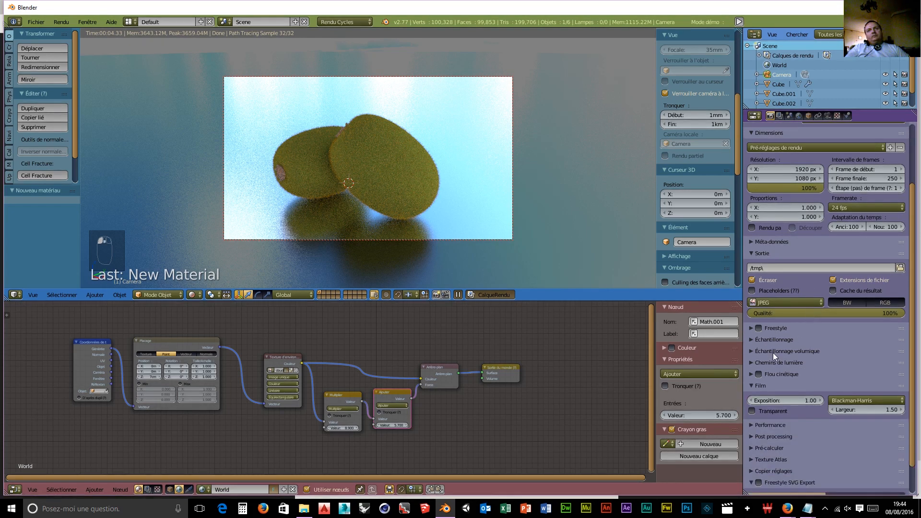
pyautogui.click(774, 339)
pyautogui.click(785, 354)
pyautogui.click(783, 361)
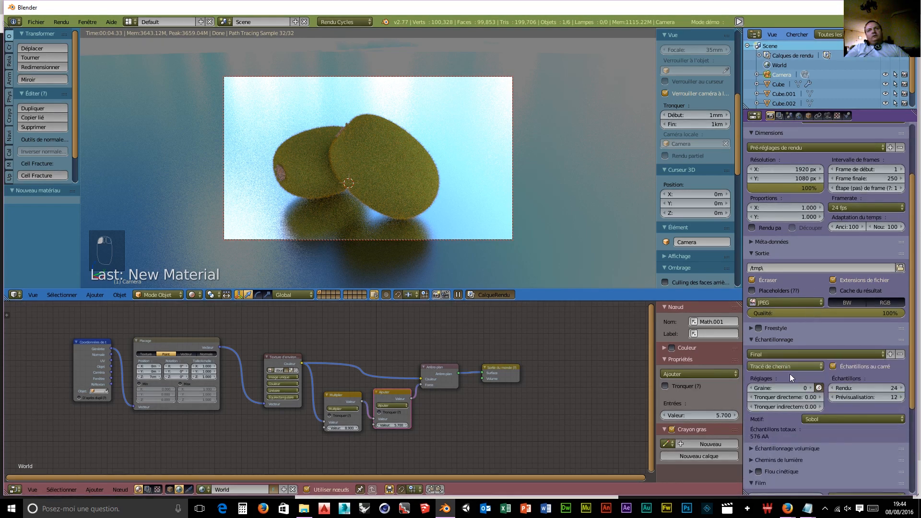
# Apply the Full Global Illumination preset to the light paths.
pyautogui.scroll(-4, 792, 384)
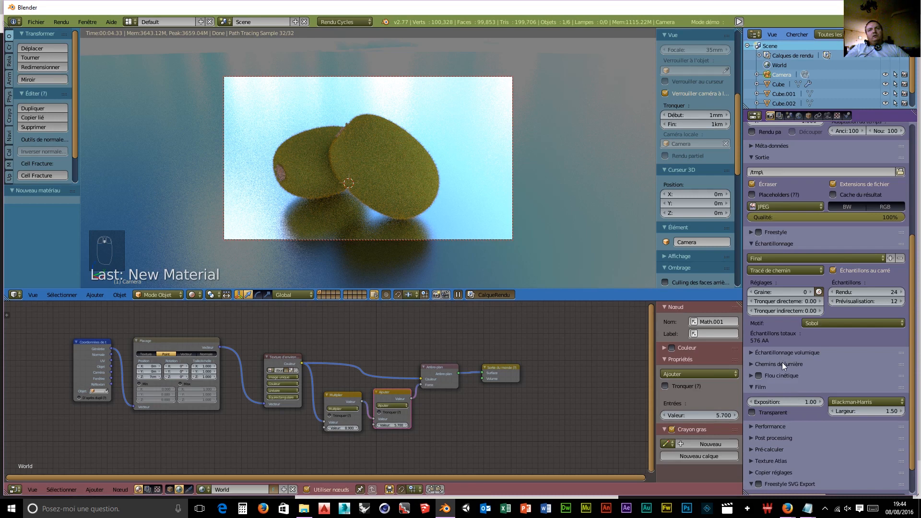
pyautogui.click(781, 362)
pyautogui.click(791, 378)
pyautogui.click(787, 394)
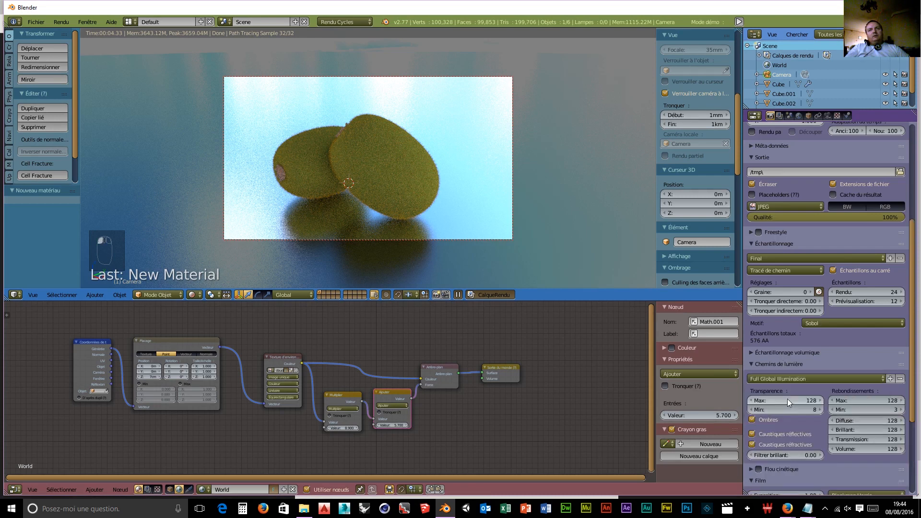
# Set the render display to full screen (Plein écran) and render the scene.
pyautogui.scroll(8, 796, 369)
pyautogui.click(811, 172)
pyautogui.click(815, 164)
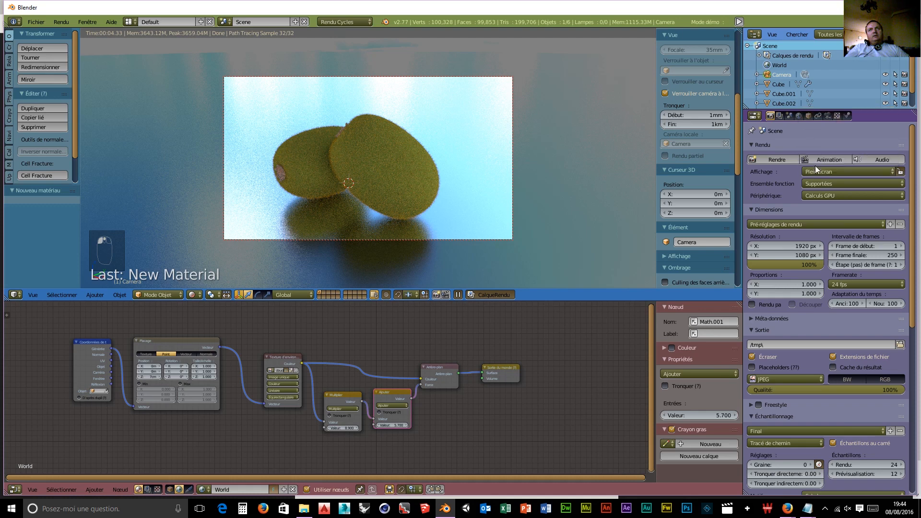
pyautogui.click(777, 159)
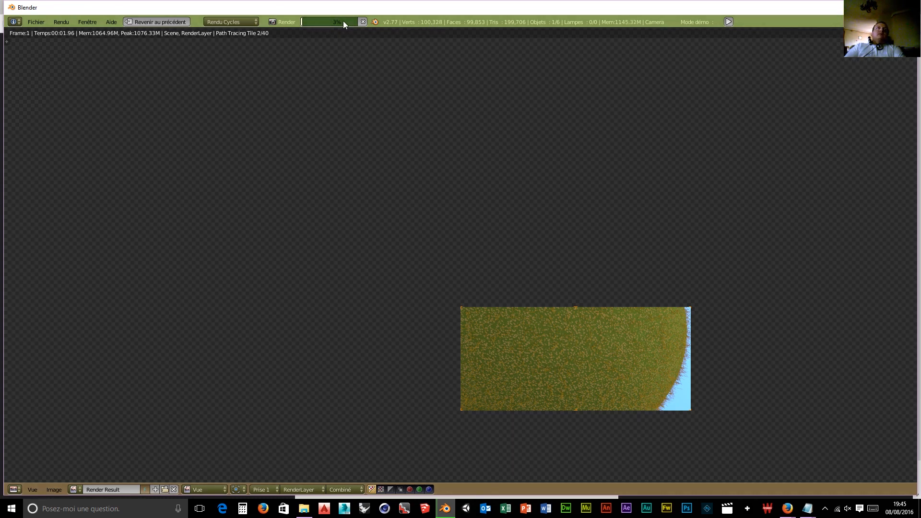
pyautogui.moveTo(344, 22)
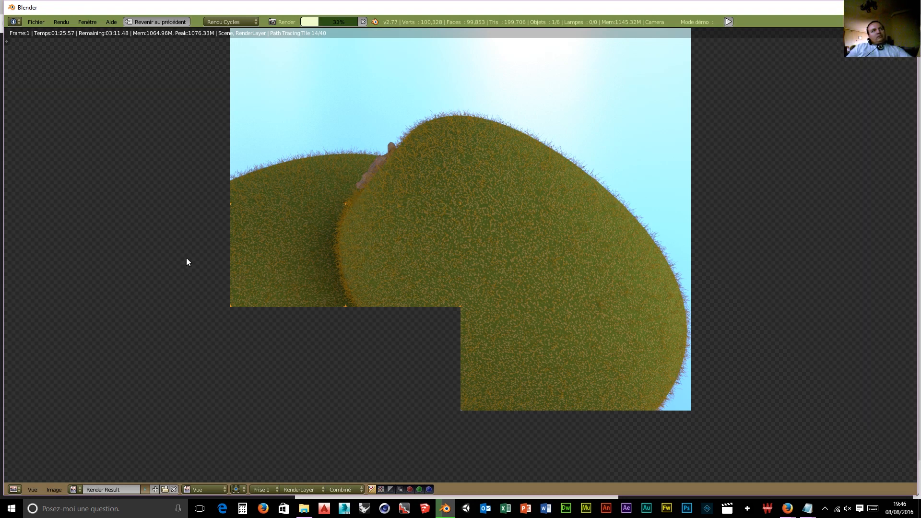
# Switch to the Notepad inventory of objects to model, review its remaining entries, and minimize it again.
pyautogui.click(807, 510)
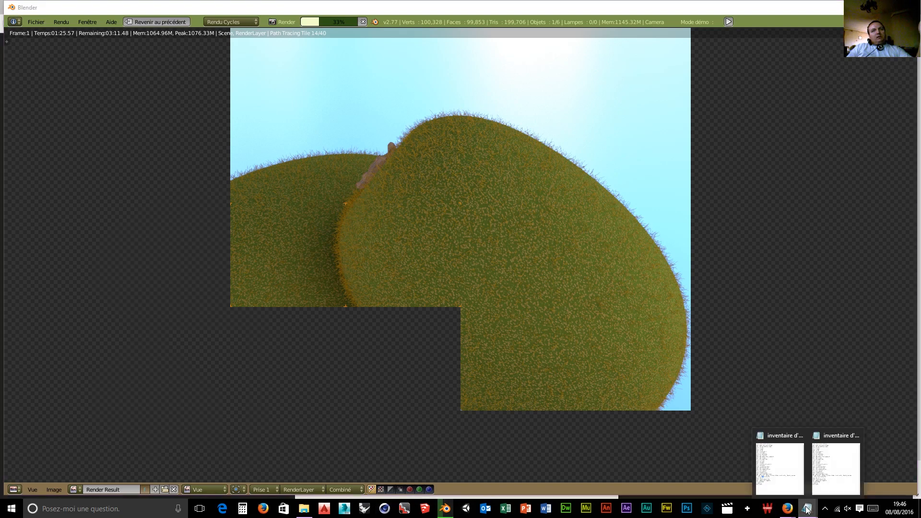
pyautogui.click(781, 489)
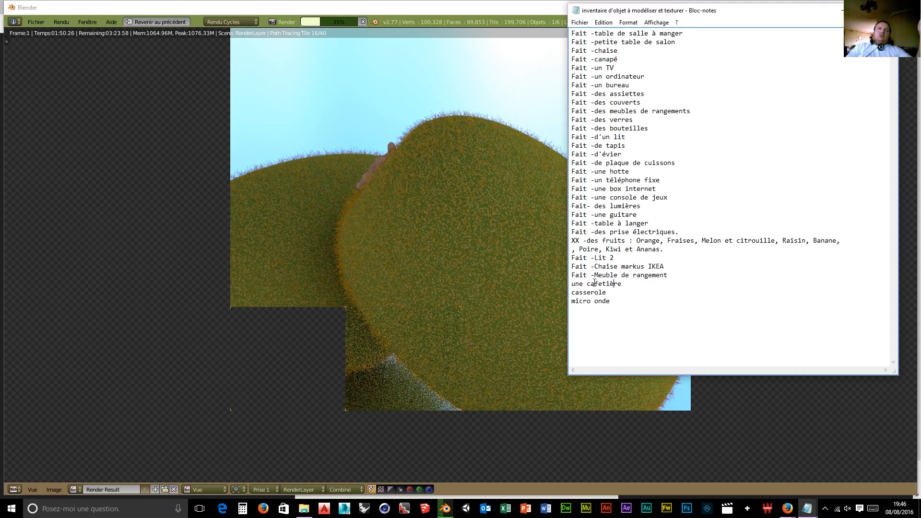
pyautogui.moveTo(572, 284); pyautogui.dragTo(614, 283)
pyautogui.click(624, 296)
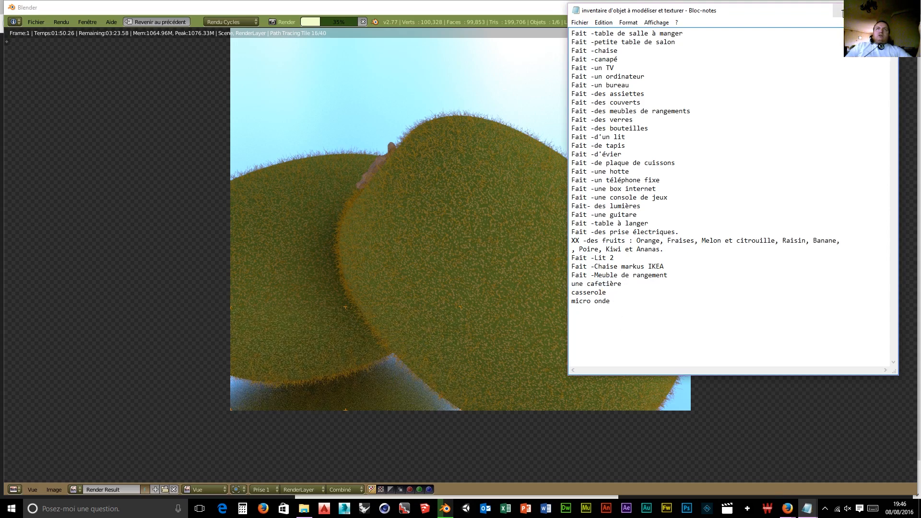
pyautogui.click(842, 13)
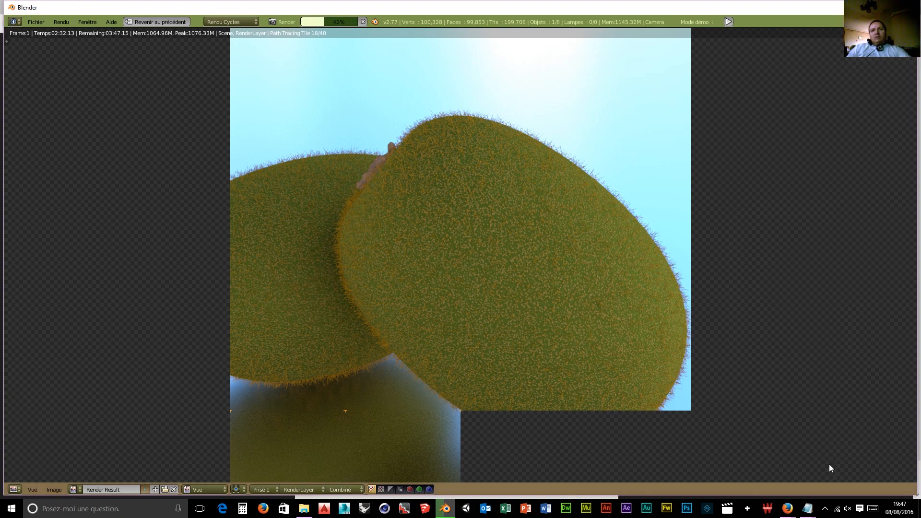
pyautogui.moveTo(807, 507)
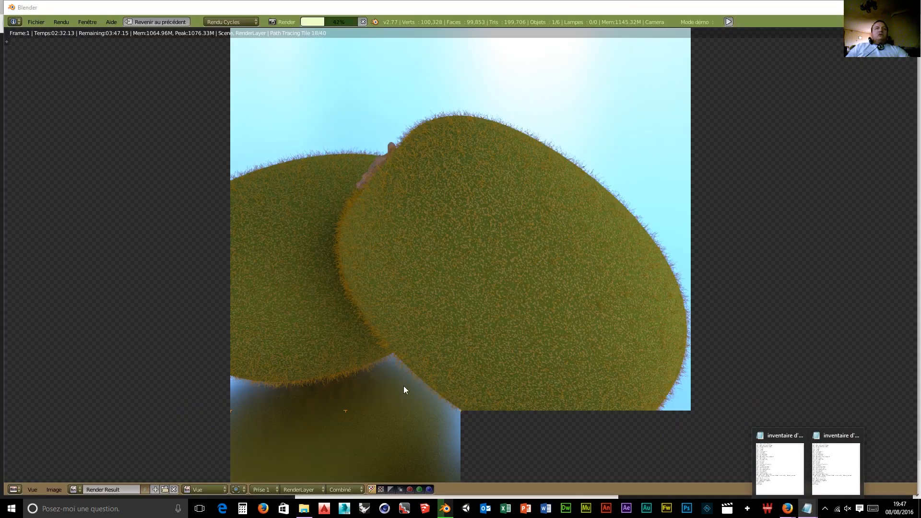
# Start saving the render result as an image and browse to D:\blender\objet pour intérieur de maison\rendu.
pyautogui.scroll(-2, 720, 223)
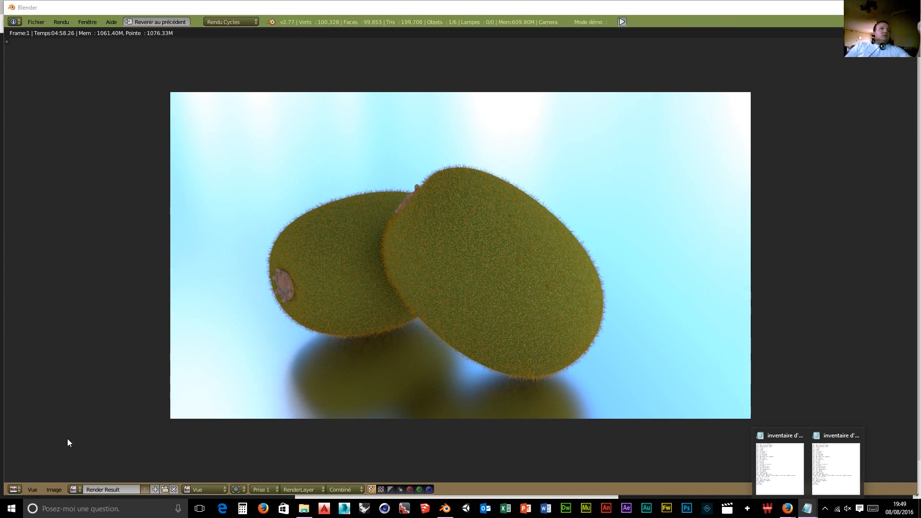
pyautogui.click(55, 489)
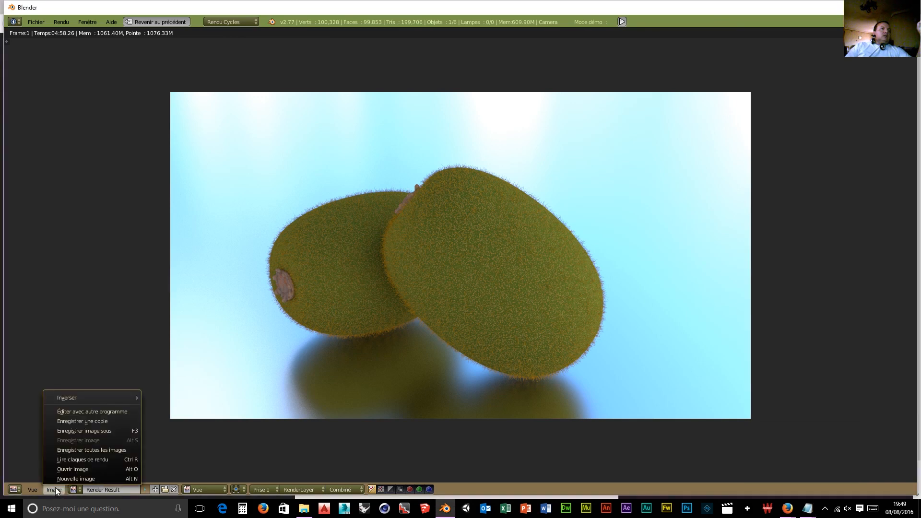
pyautogui.click(74, 430)
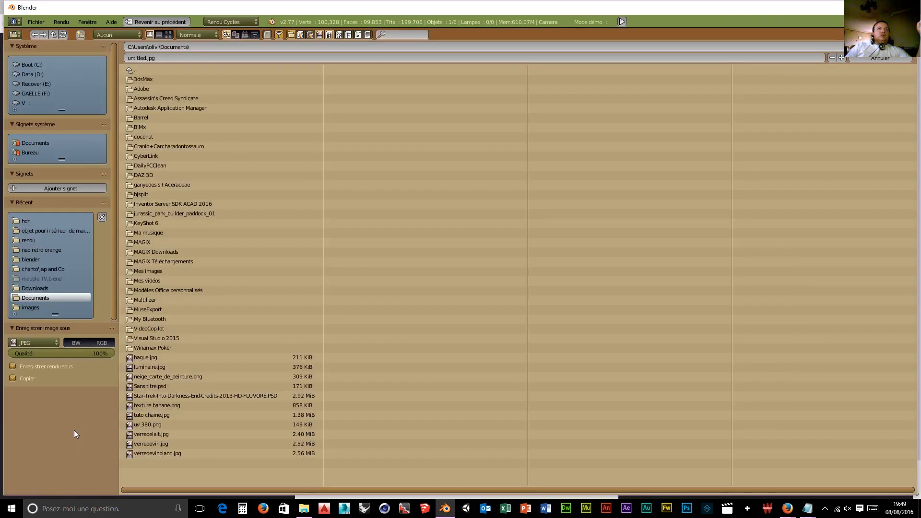
pyautogui.click(34, 72)
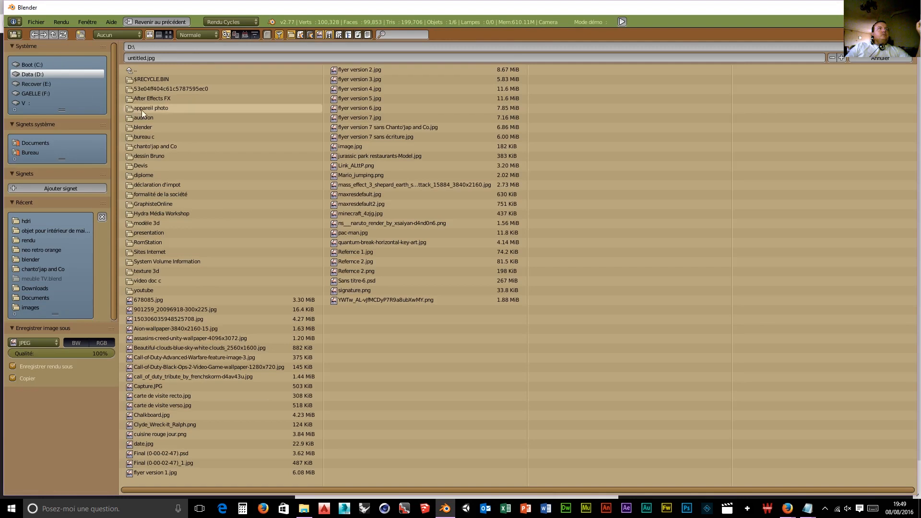
pyautogui.doubleClick(148, 127)
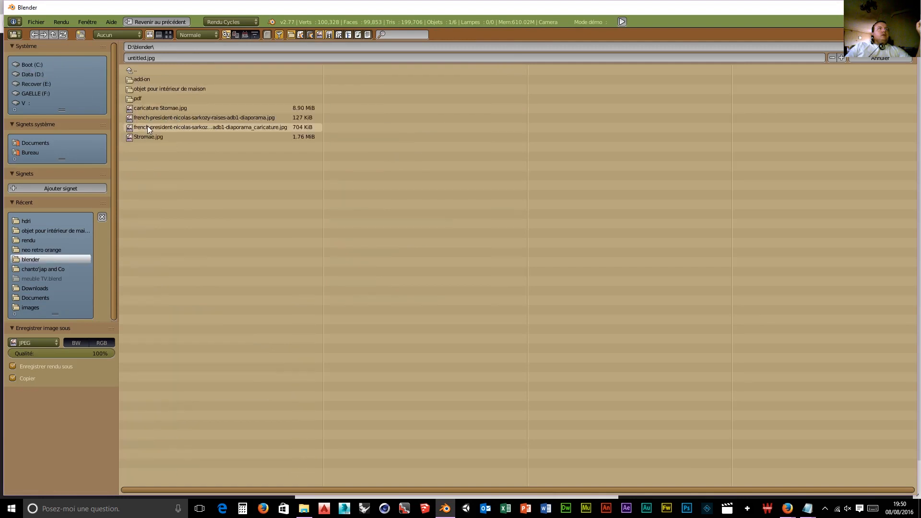
pyautogui.doubleClick(146, 88)
pyautogui.doubleClick(142, 88)
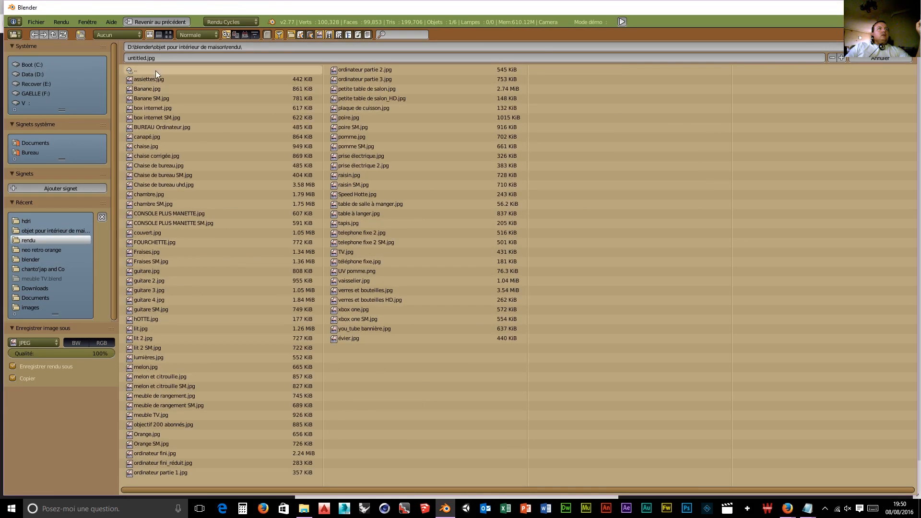
# Name the image Kiwi.jpg and save it in the rendu folder.
pyautogui.click(167, 58)
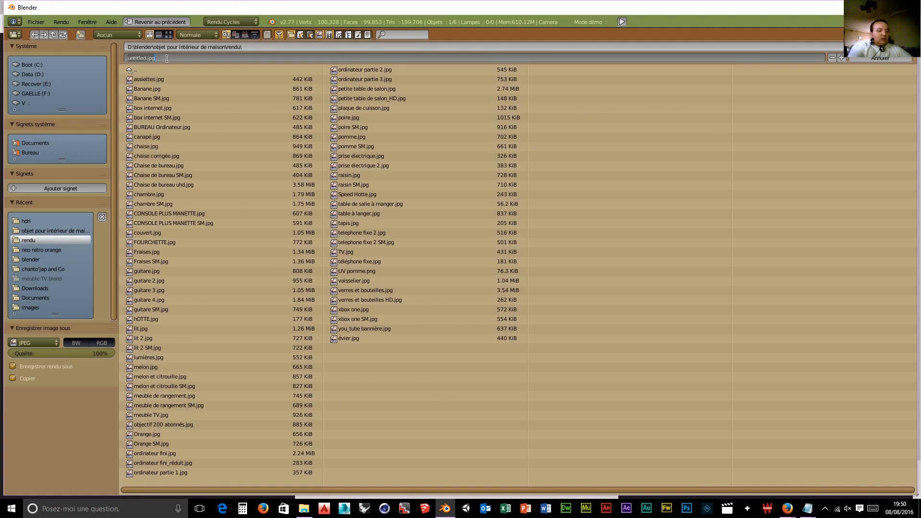
pyautogui.write('K')
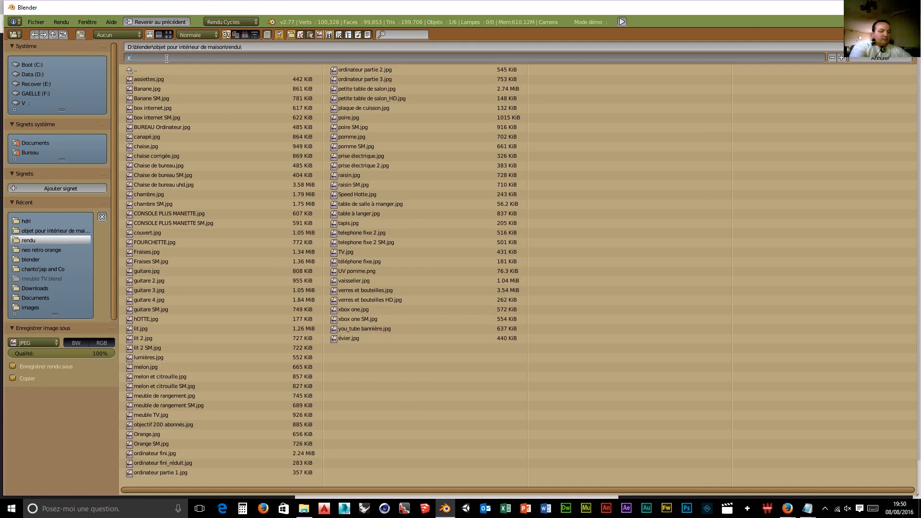
pyautogui.write('iwi')
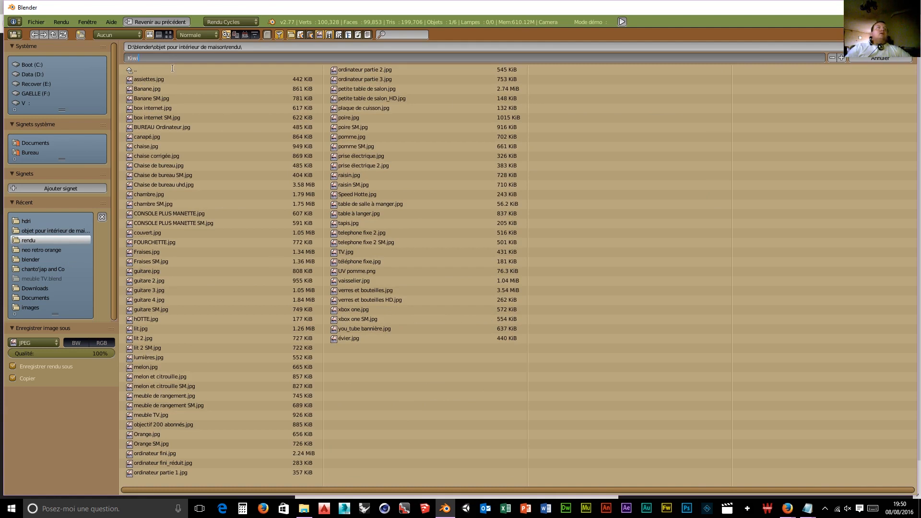
pyautogui.press('Return')
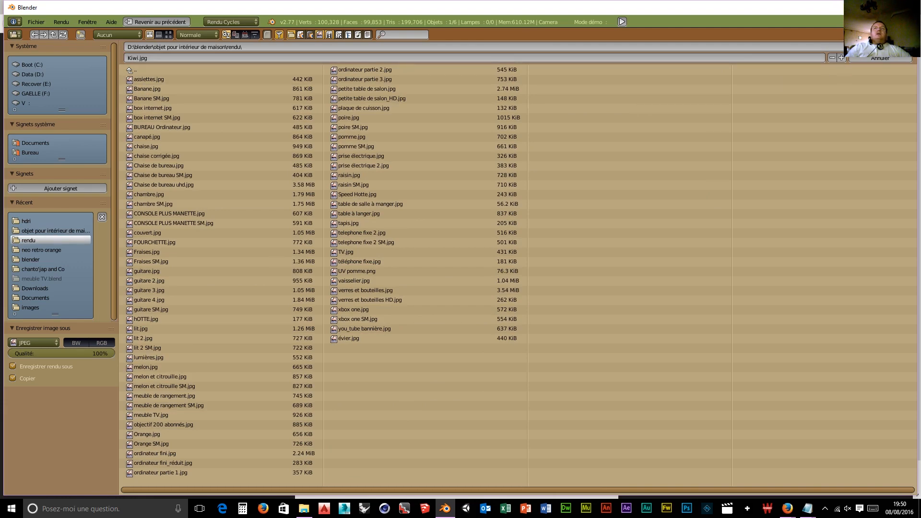
pyautogui.click(879, 47)
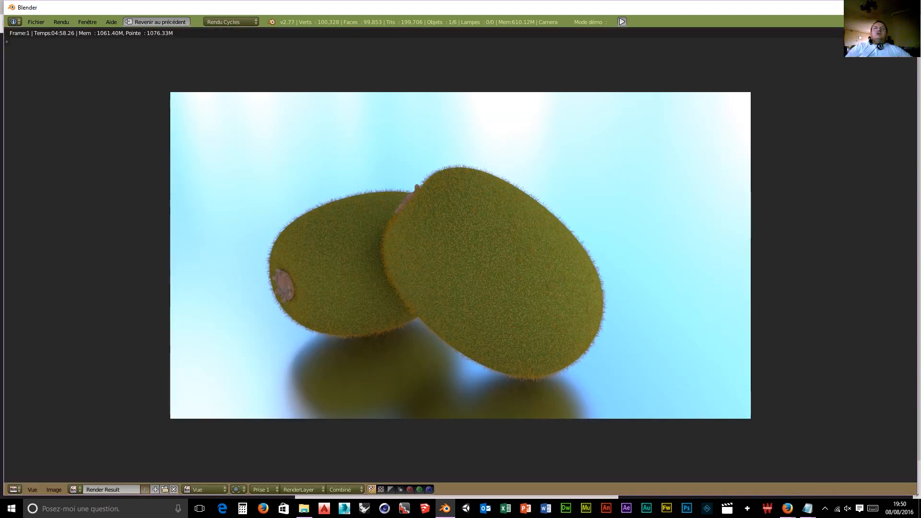
# Return from the render result to the scene and turn off locking the camera to the view.
pyautogui.click(152, 21)
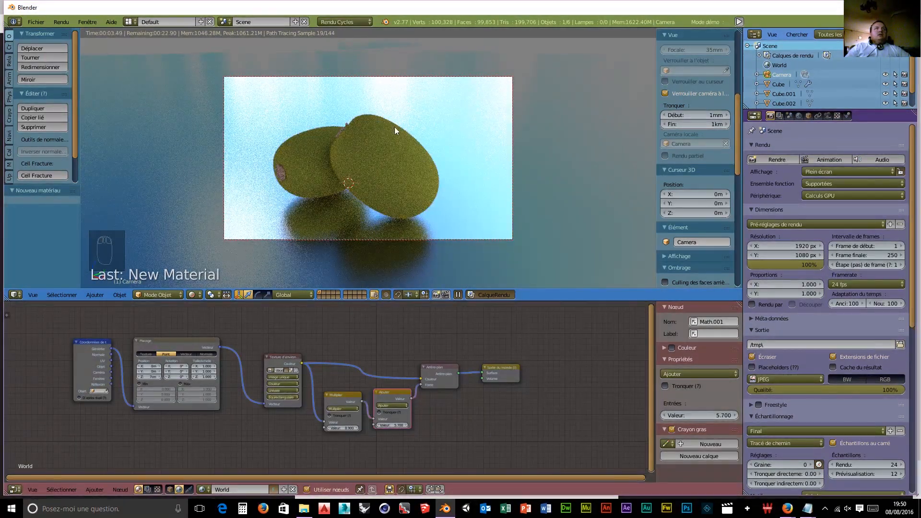
pyautogui.click(669, 93)
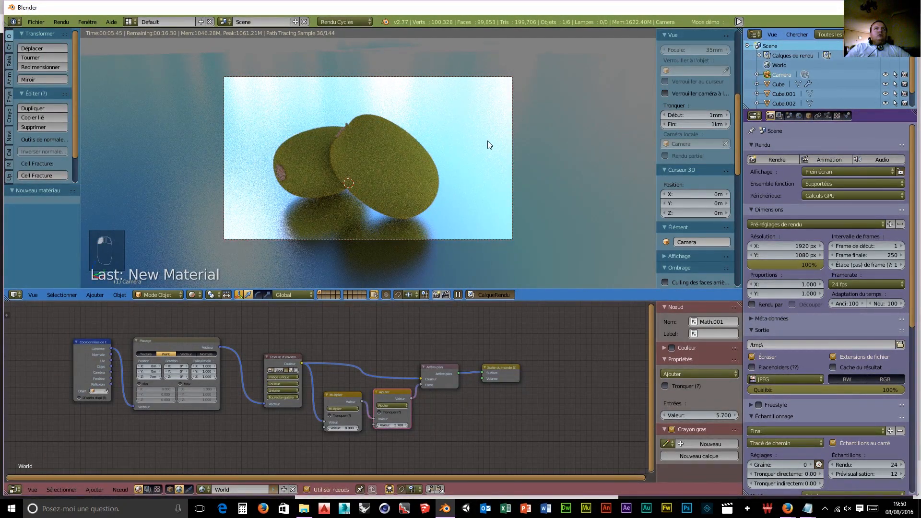
# Delete the ground plane and the camera from the scene.
pyautogui.rightClick(511, 146)
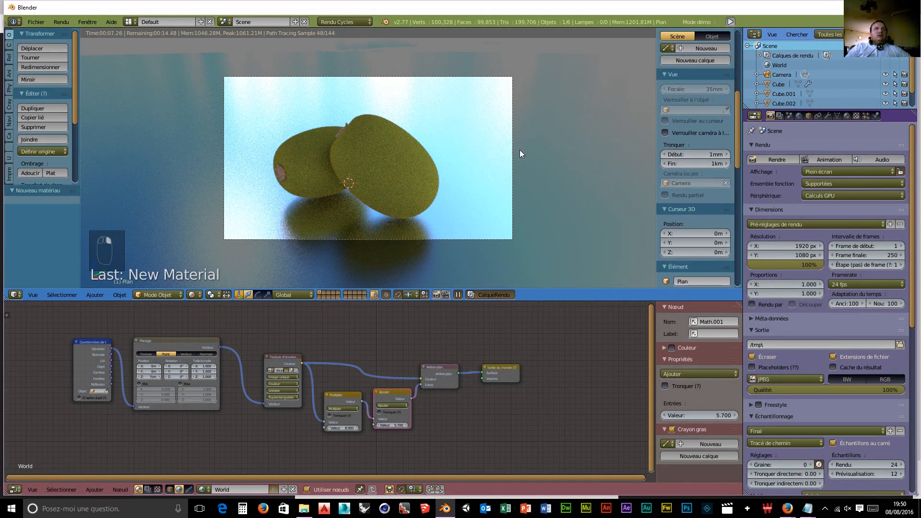
pyautogui.press('x')
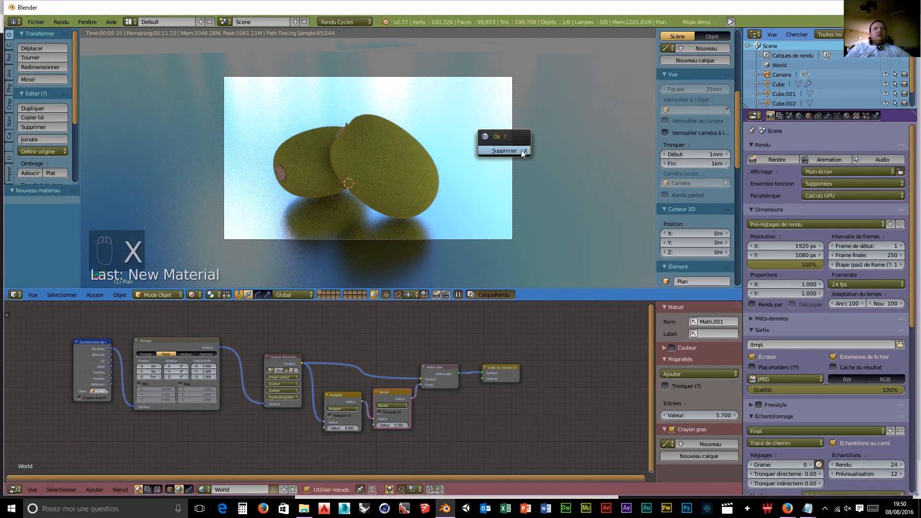
pyautogui.click(511, 152)
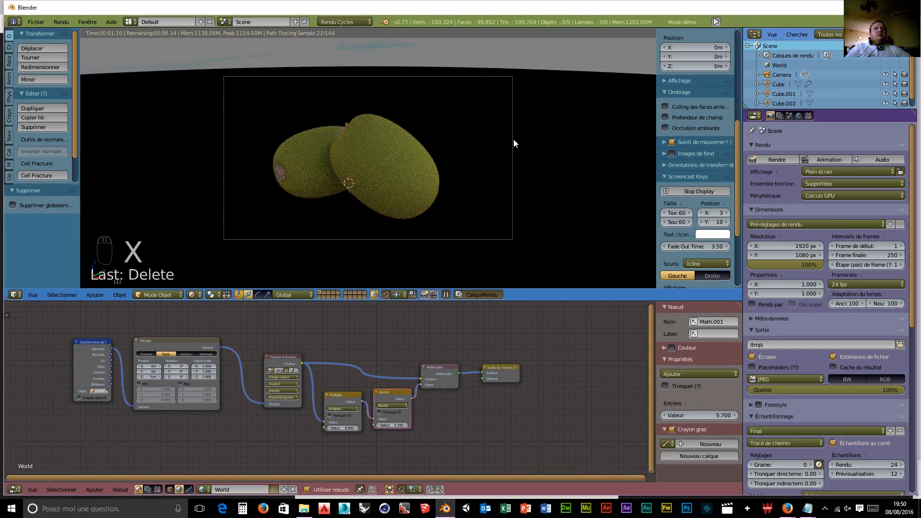
pyautogui.rightClick(513, 140)
pyautogui.press('x')
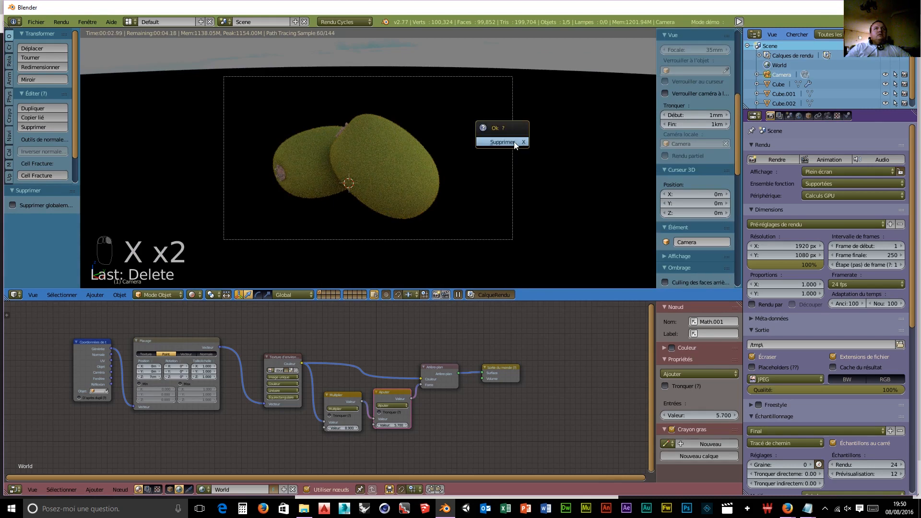
pyautogui.click(514, 140)
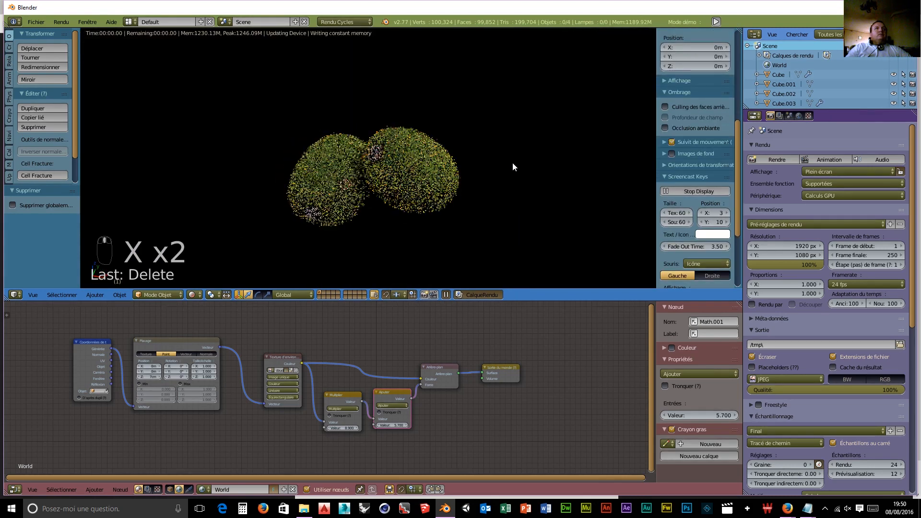
# Delete the second kiwi from the scene, both its fuzzy body and its separate stem-end piece.
pyautogui.rightClick(433, 165)
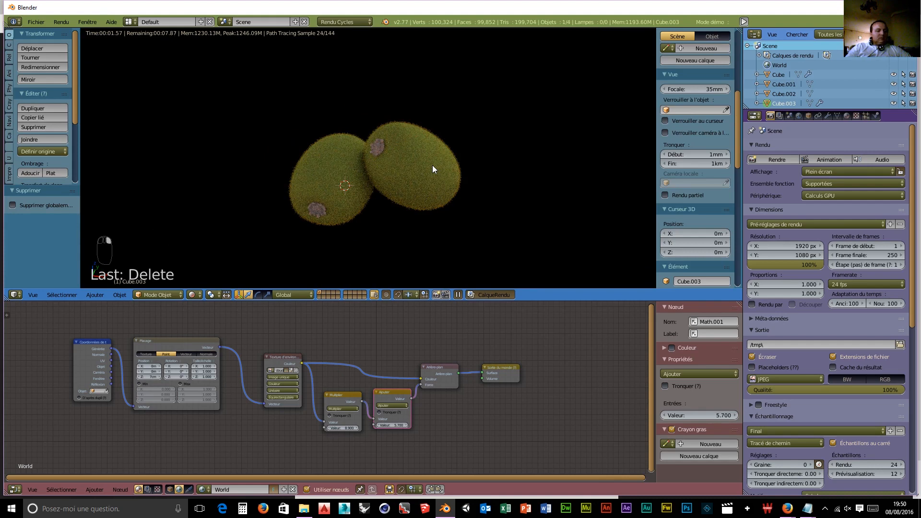
pyautogui.press('x')
pyautogui.click(430, 165)
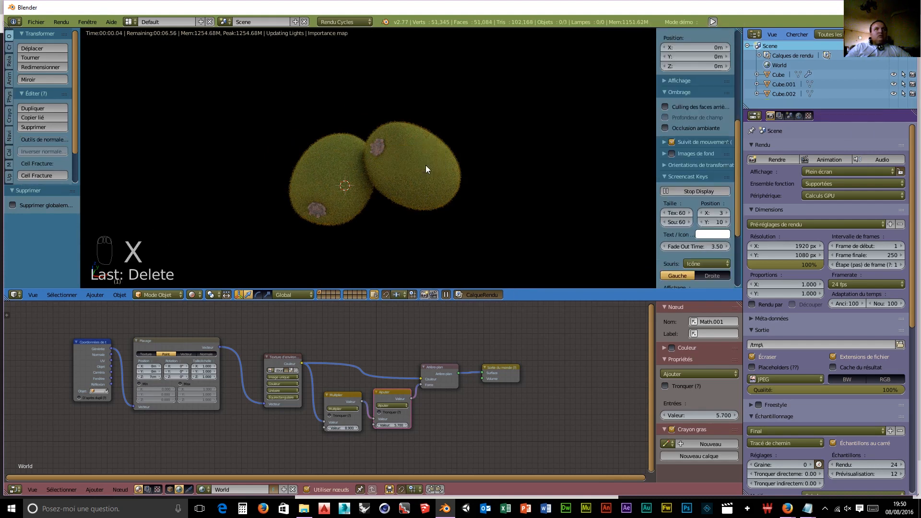
pyautogui.rightClick(382, 152)
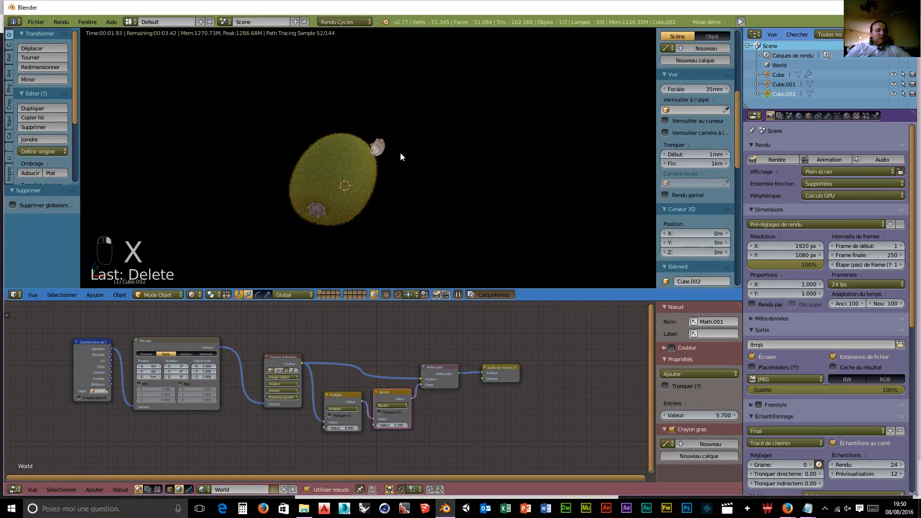
pyautogui.press('x')
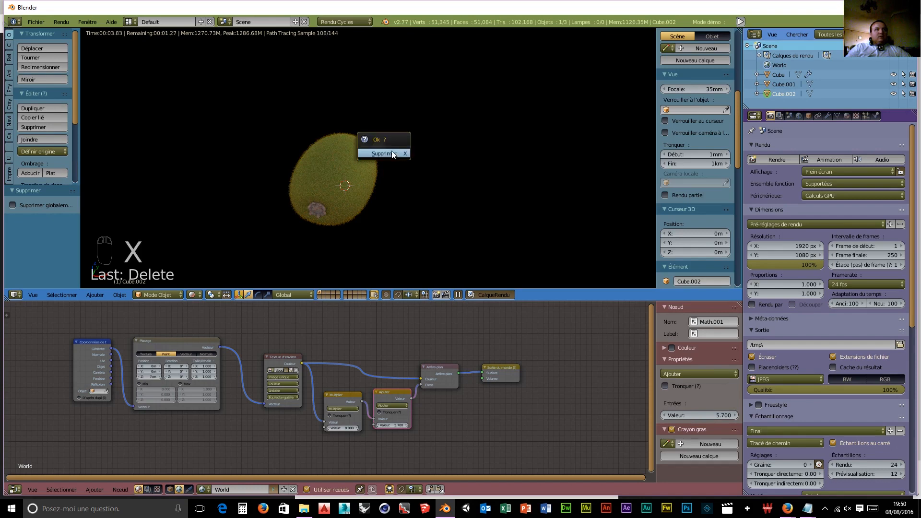
pyautogui.click(394, 152)
# Save the scene as a new file named kiwi.blend in D:\blender\objet pour intérieur de maison.
pyautogui.moveTo(442, 180); pyautogui.dragTo(382, 170, button='middle')
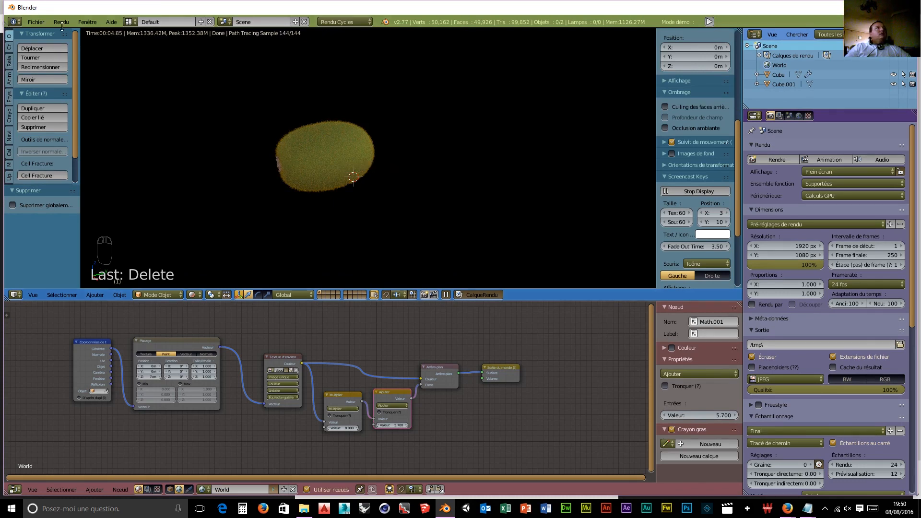
pyautogui.click(30, 21)
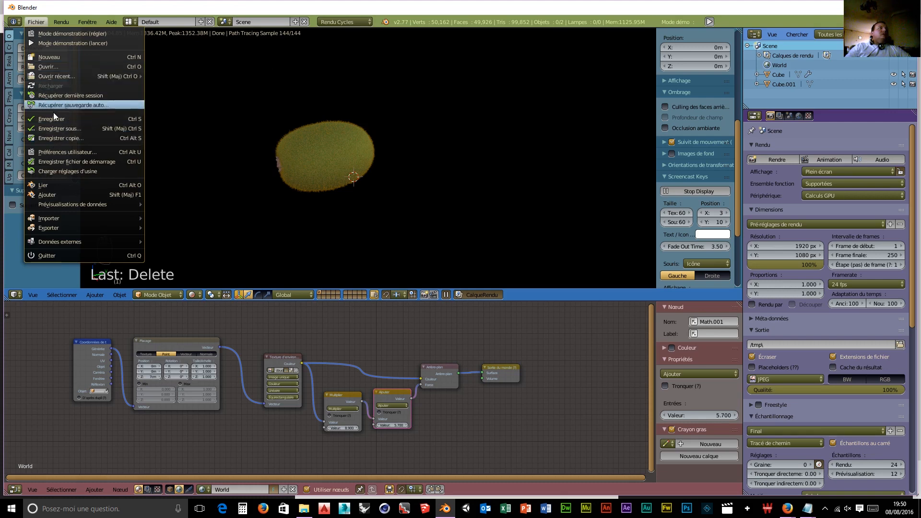
pyautogui.click(68, 127)
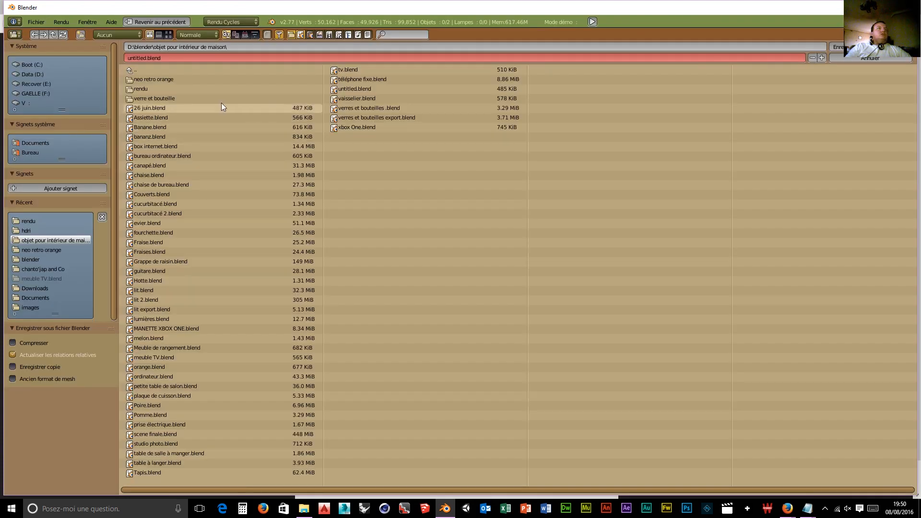
pyautogui.click(167, 57)
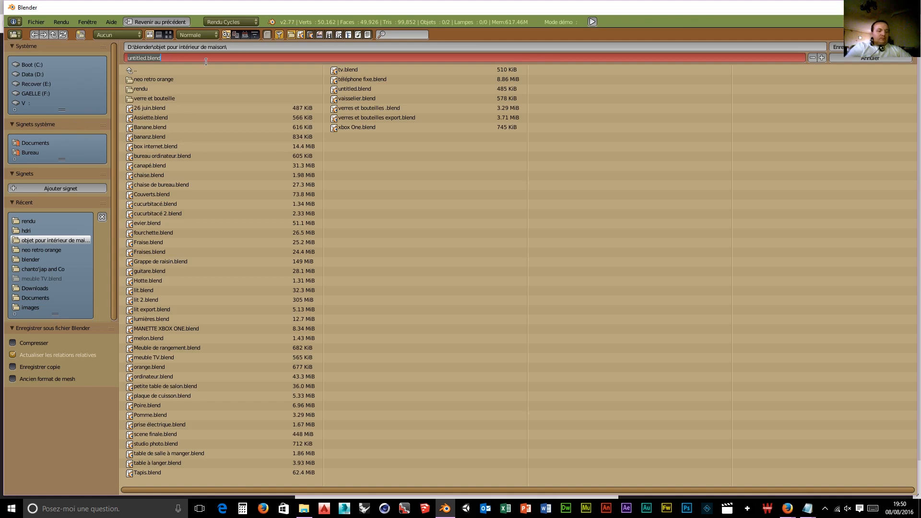
pyautogui.write('kiwi')
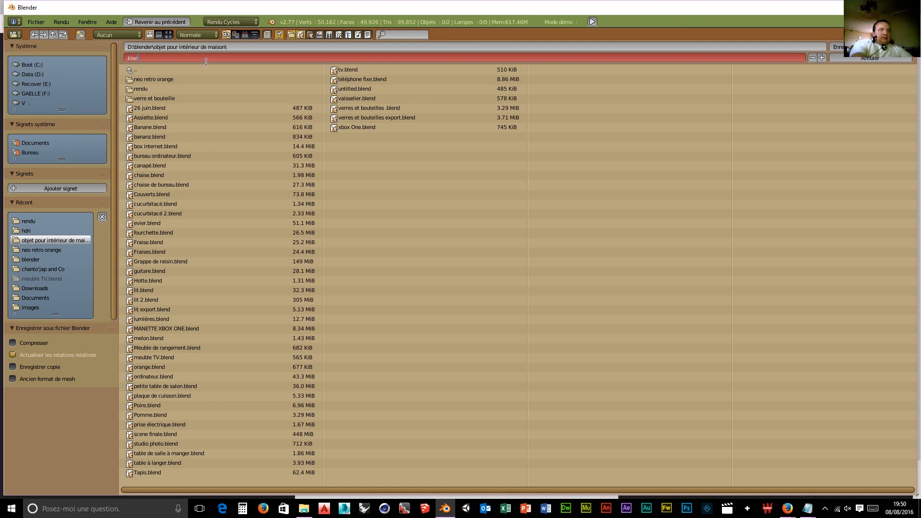
pyautogui.press('Return')
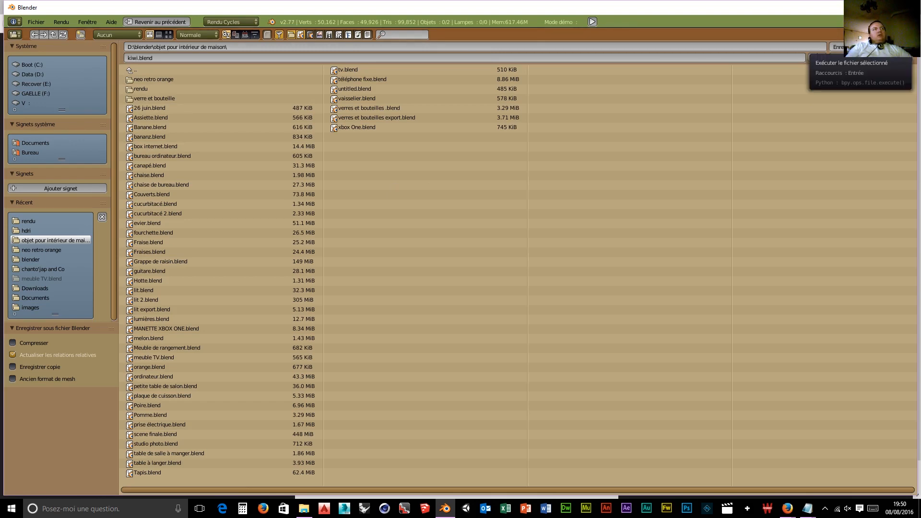
pyautogui.click(837, 46)
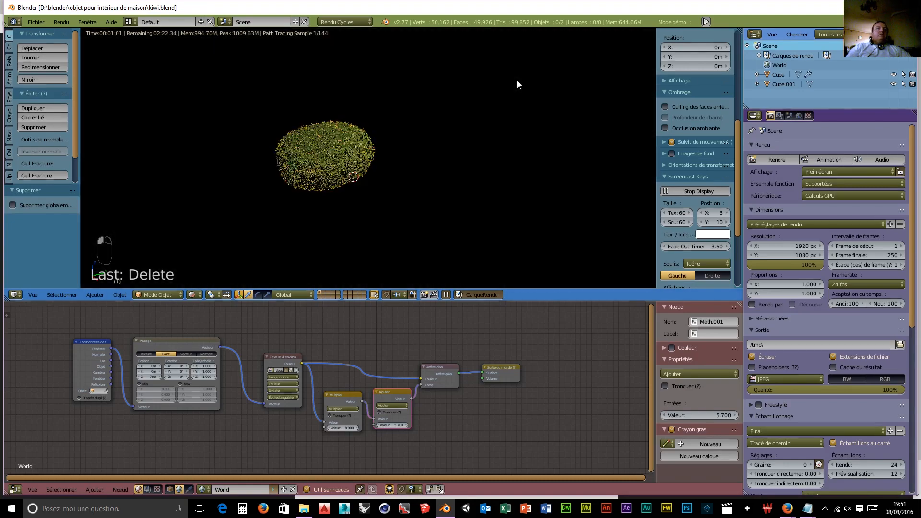
pyautogui.scroll(-1, 516, 80)
pyautogui.moveTo(430, 129); pyautogui.dragTo(451, 163, button='middle')
pyautogui.scroll(4, 416, 172)
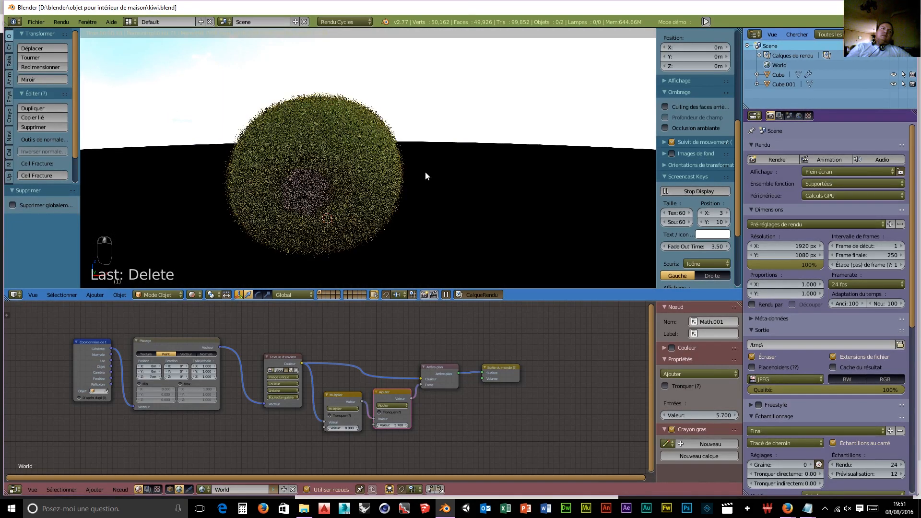
pyautogui.moveTo(470, 165); pyautogui.dragTo(417, 212, button='middle')
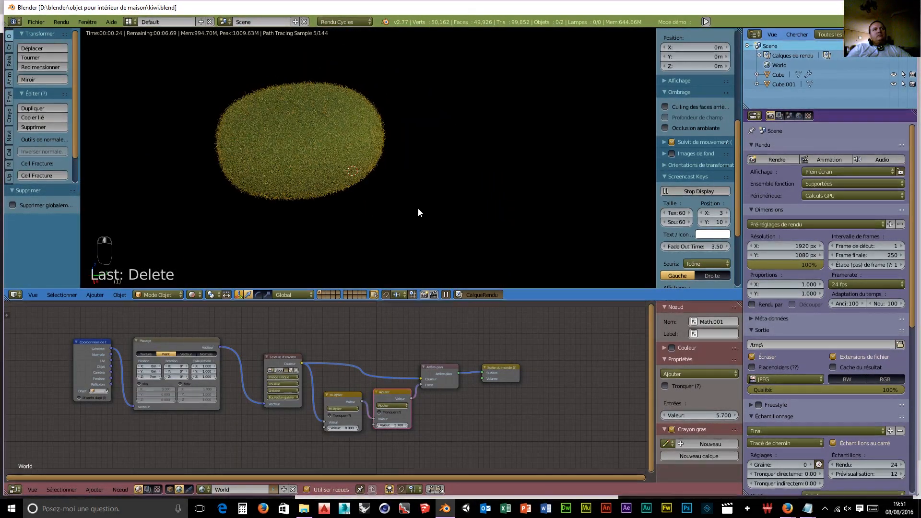
pyautogui.moveTo(418, 169); pyautogui.dragTo(470, 139, button='middle')
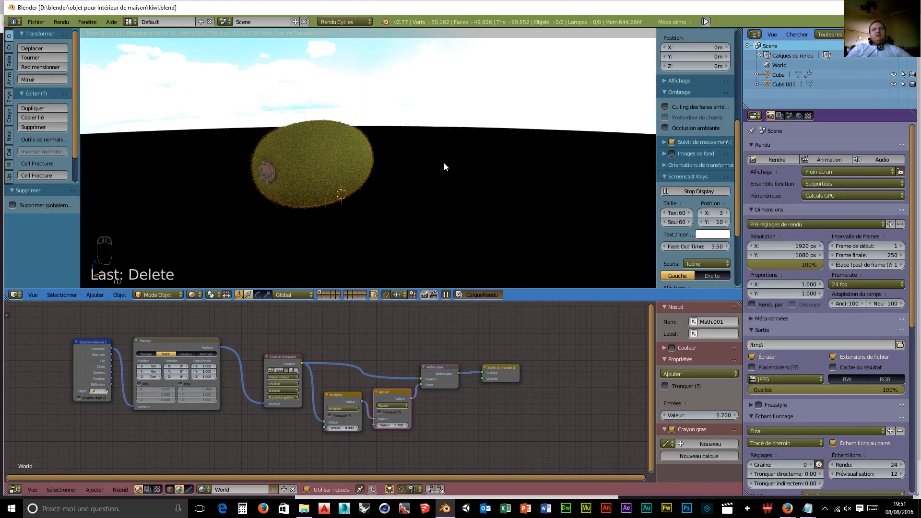